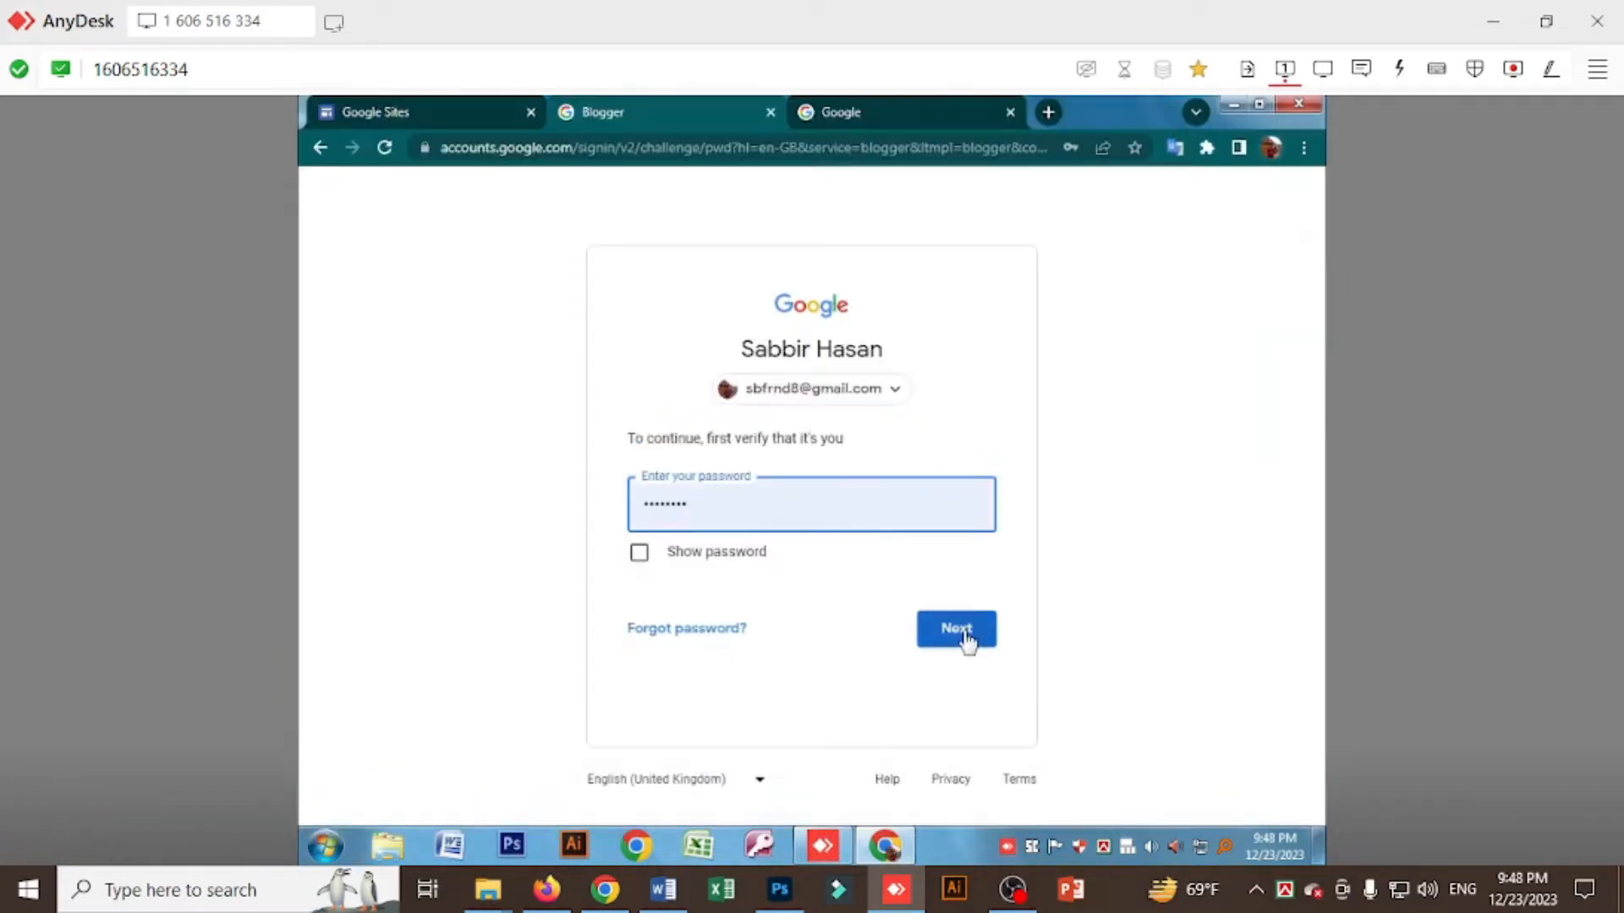
Submit the account password, skip the recovery and tips suggestions, and close the spare Google tab.
{"action": "left_click", "coordinate": [967, 641]}
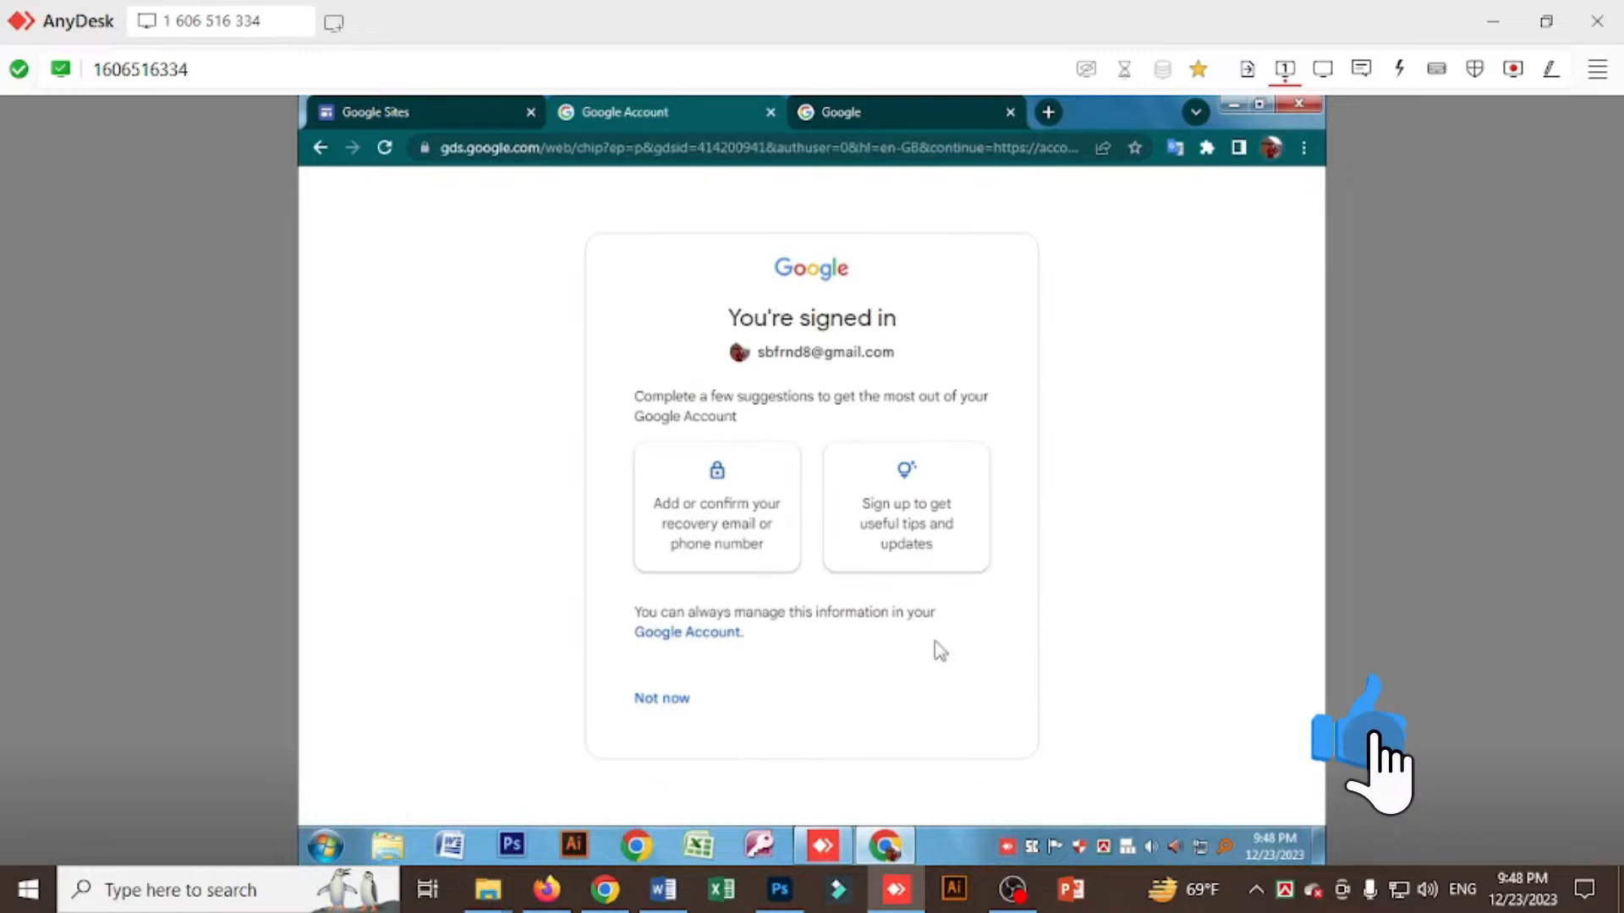
{"action": "left_click", "coordinate": [658, 700]}
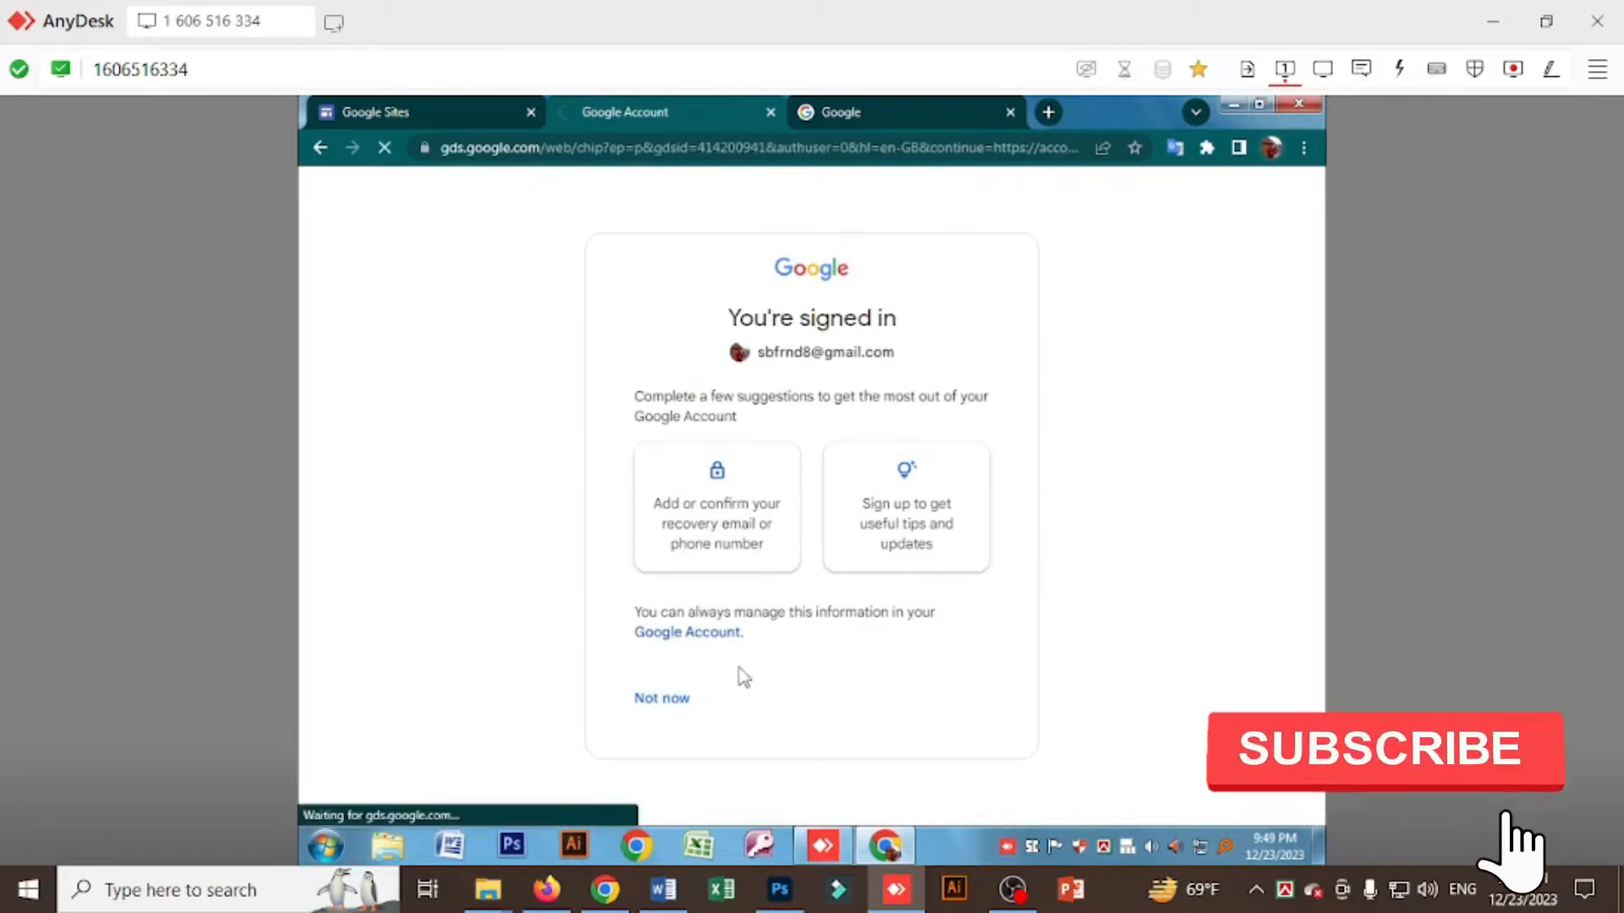
{"action": "left_click", "coordinate": [1009, 108]}
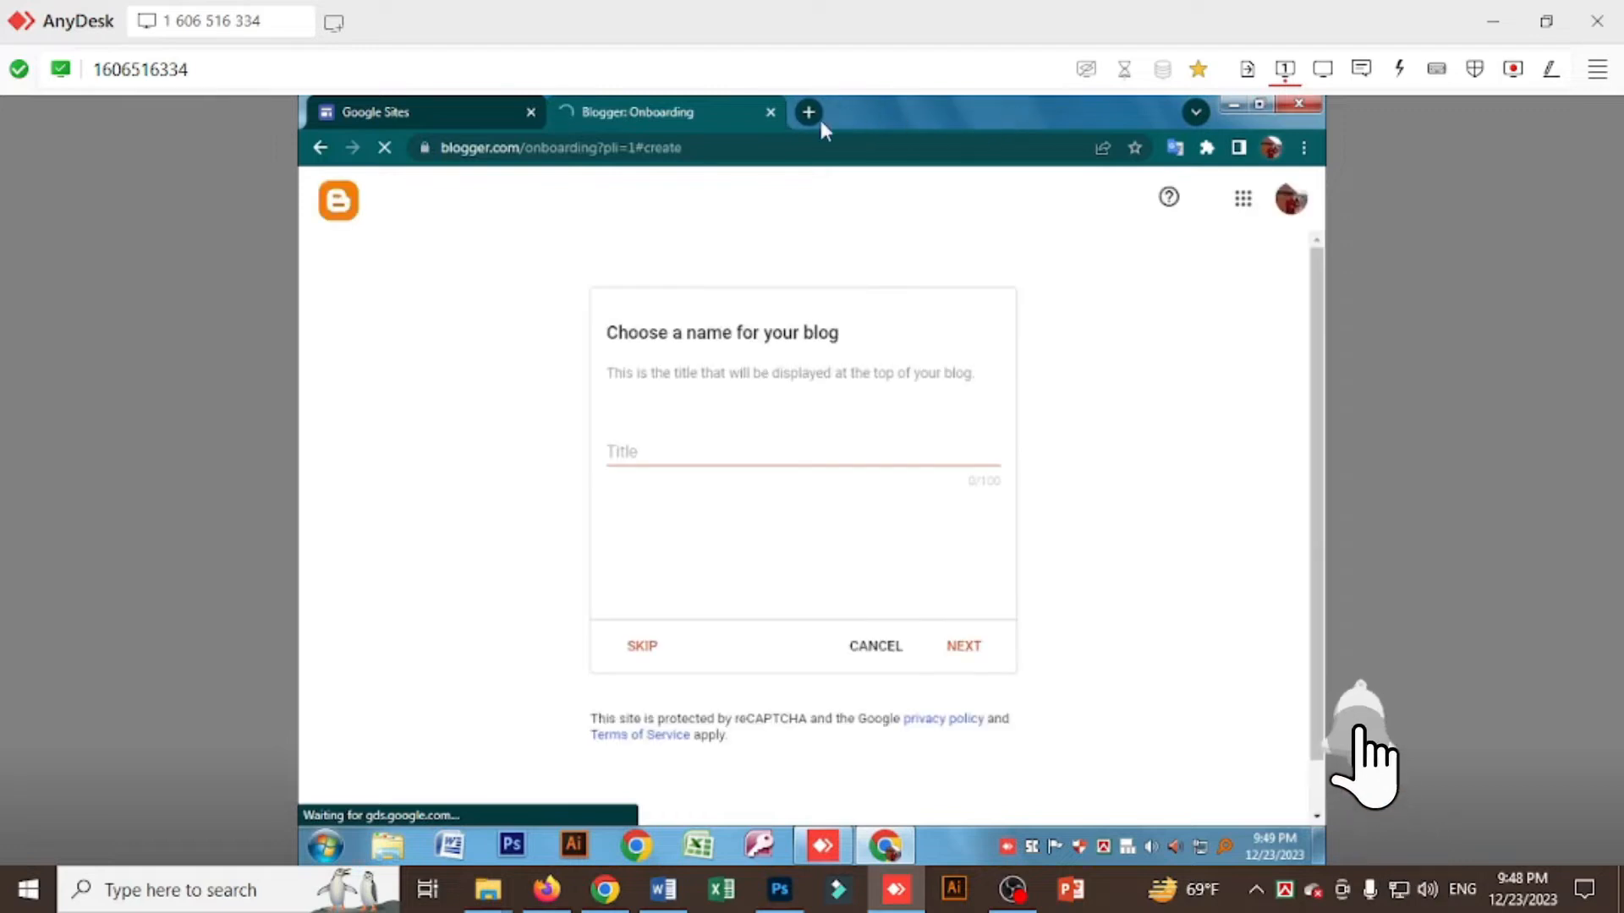
Search Google for "blogger template" in a new tab and open the Blogger Templates 2023 result in a separate tab.
{"action": "left_click", "coordinate": [809, 120]}
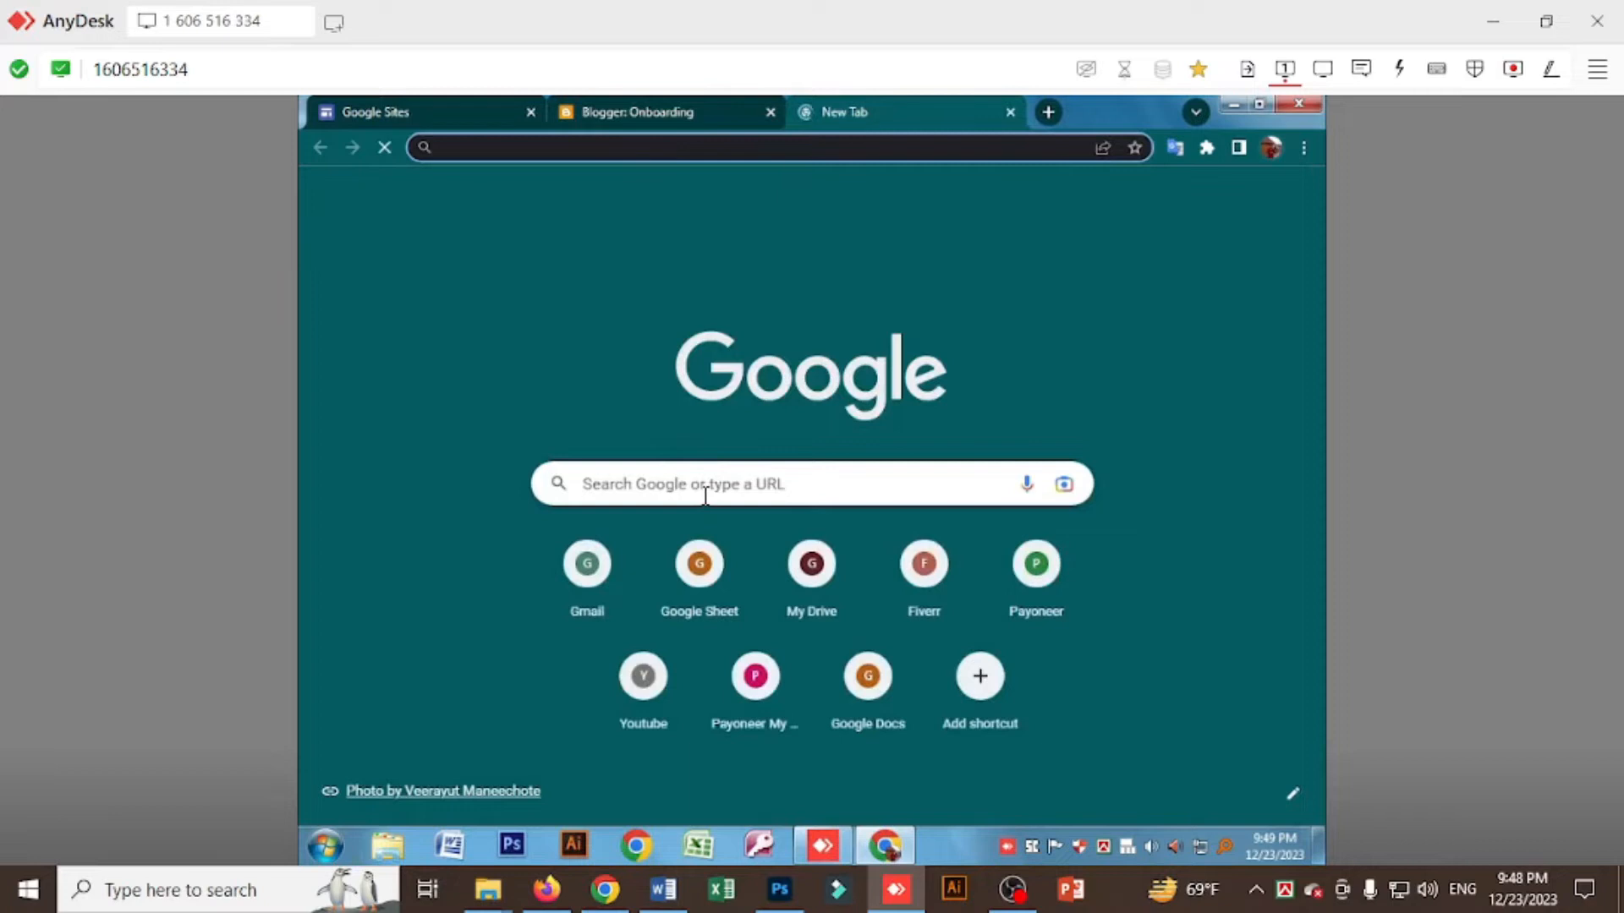
{"action": "left_click", "coordinate": [705, 495]}
{"action": "type", "text": "blo"}
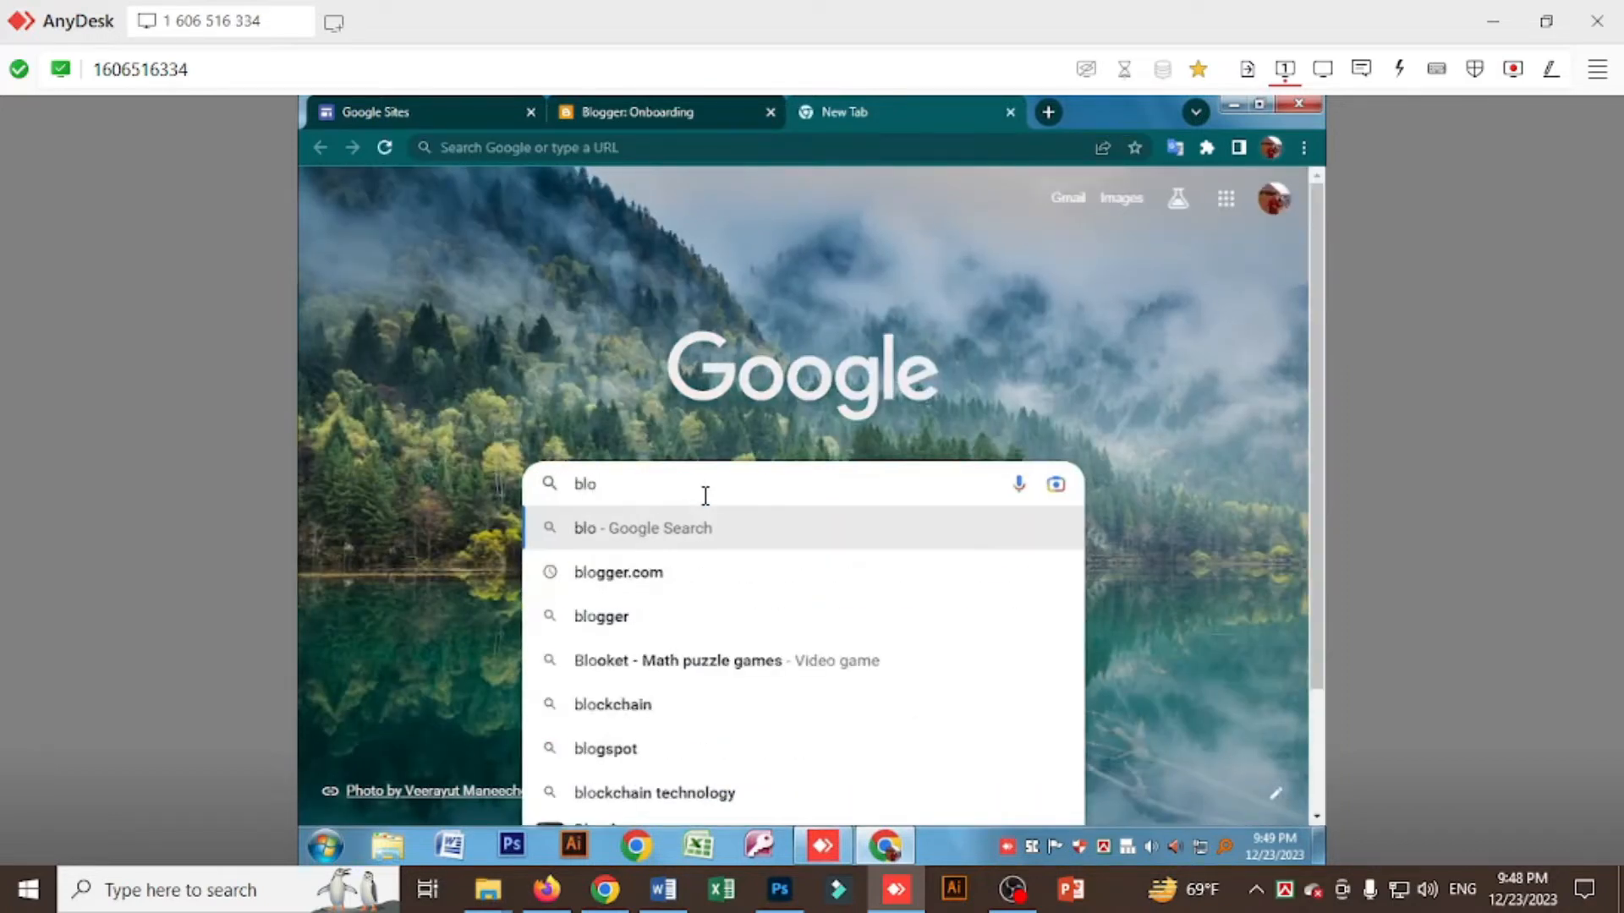
{"action": "type", "text": "gger"}
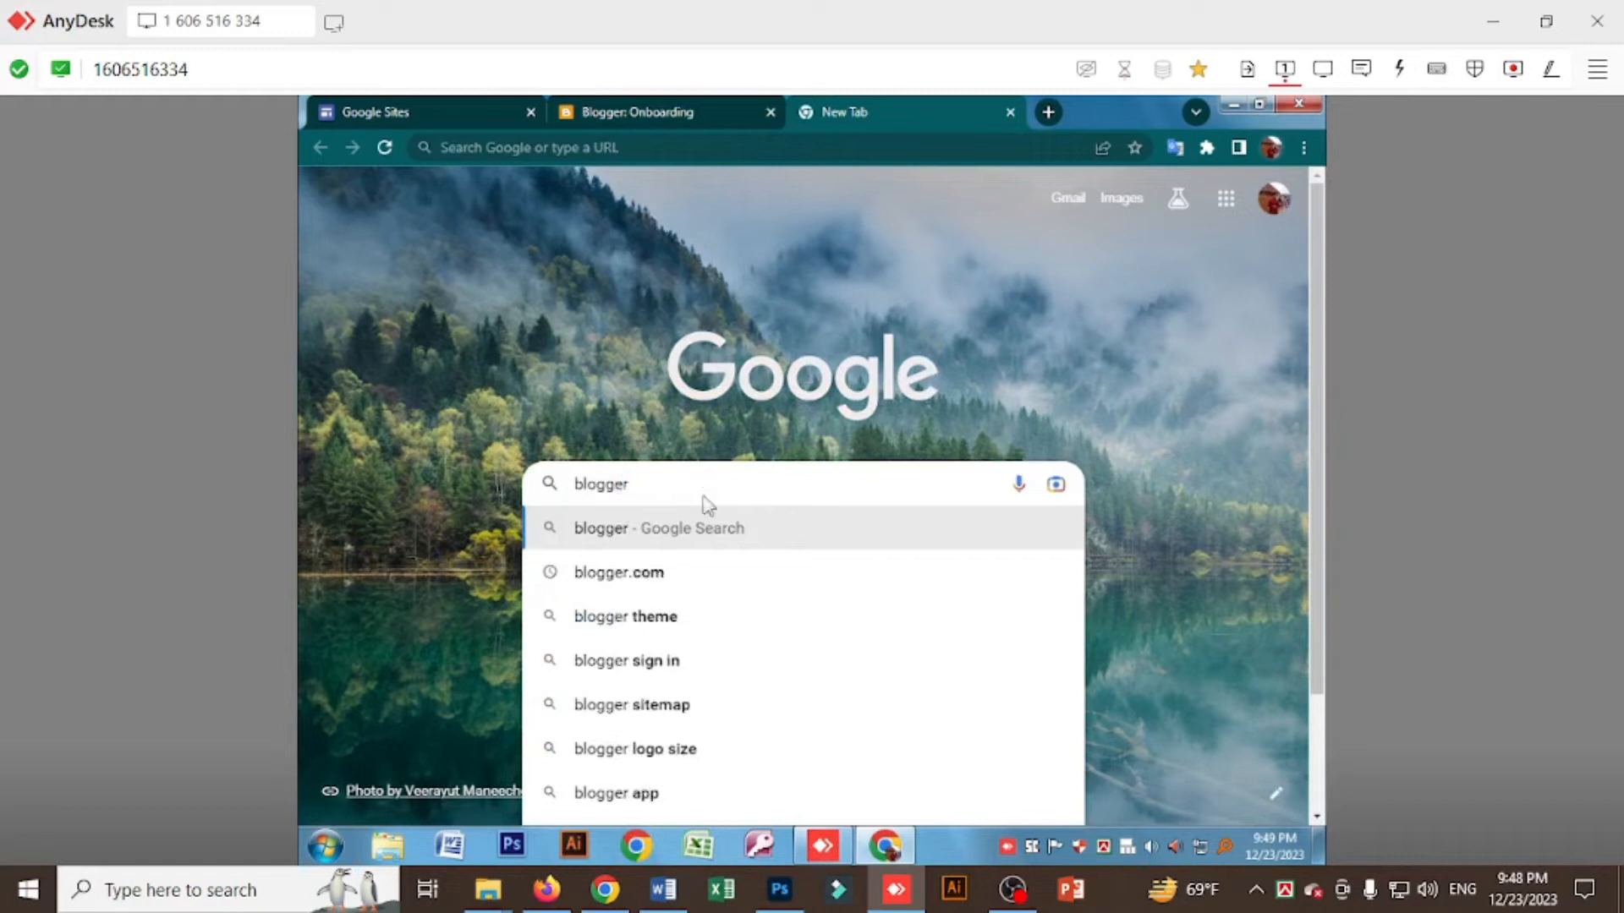
{"action": "type", "text": " t"}
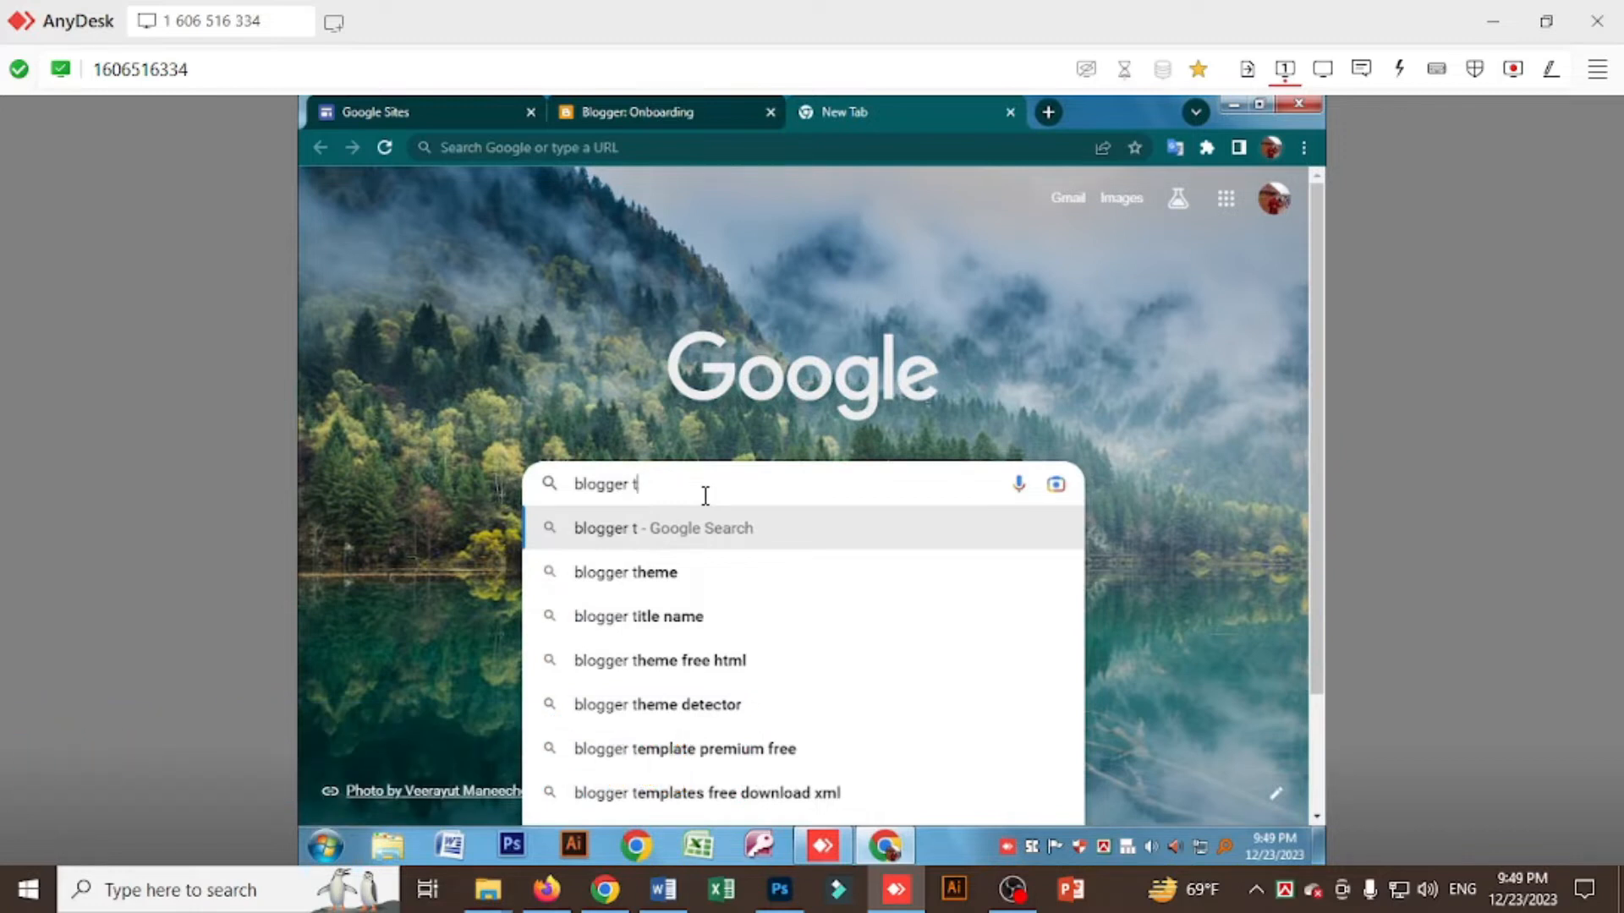
{"action": "type", "text": "emp"}
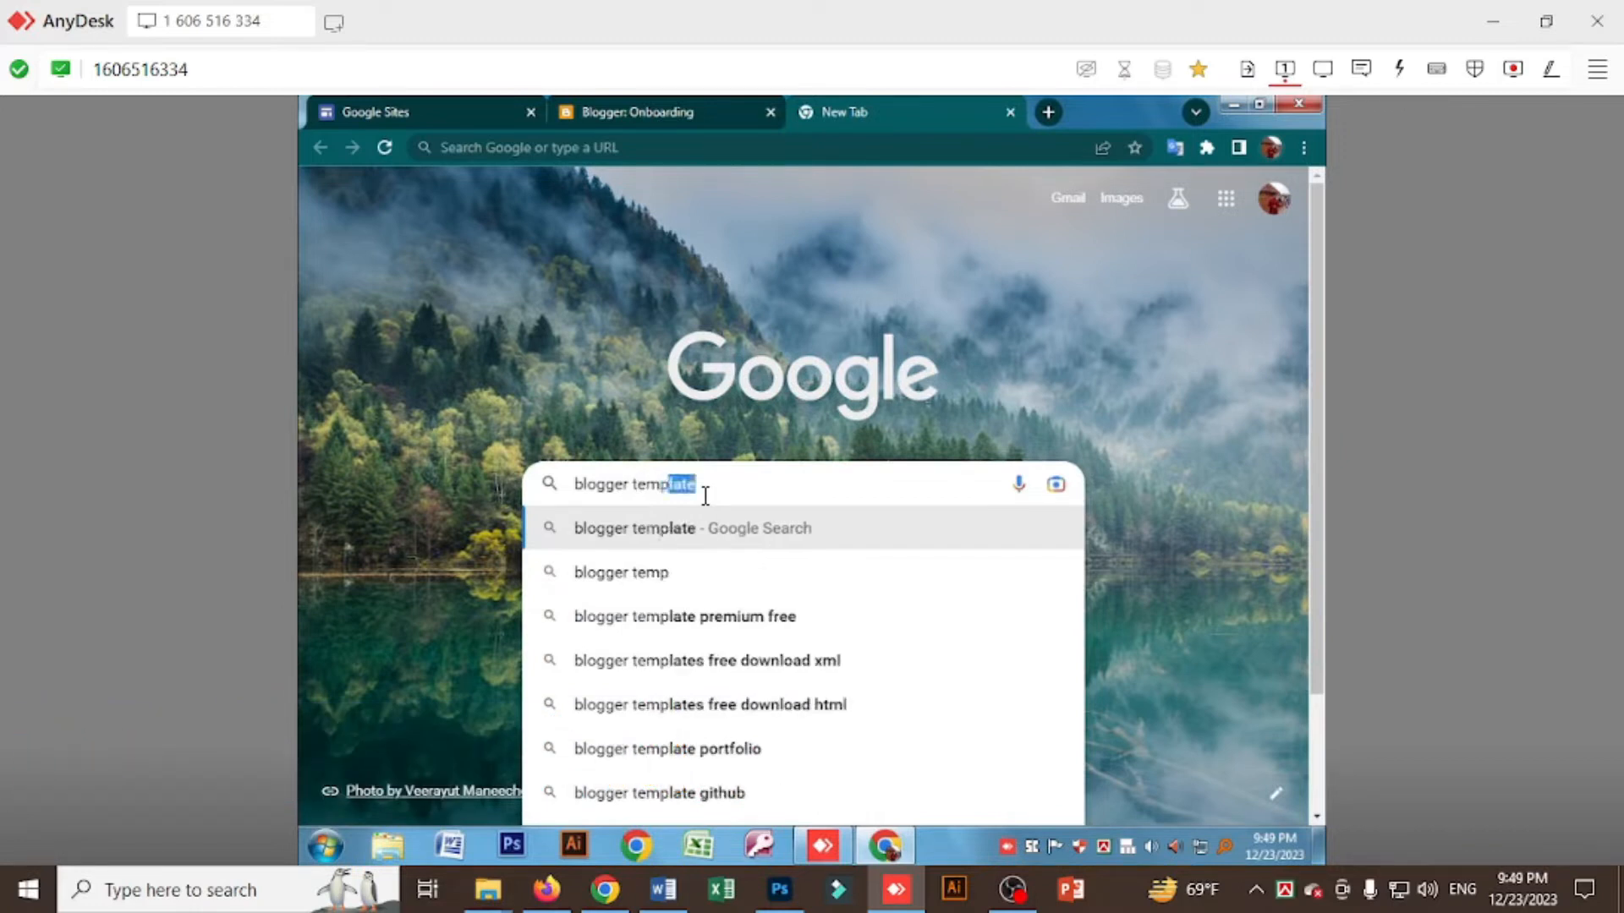
{"action": "type", "text": "late"}
{"action": "key", "text": "Return"}
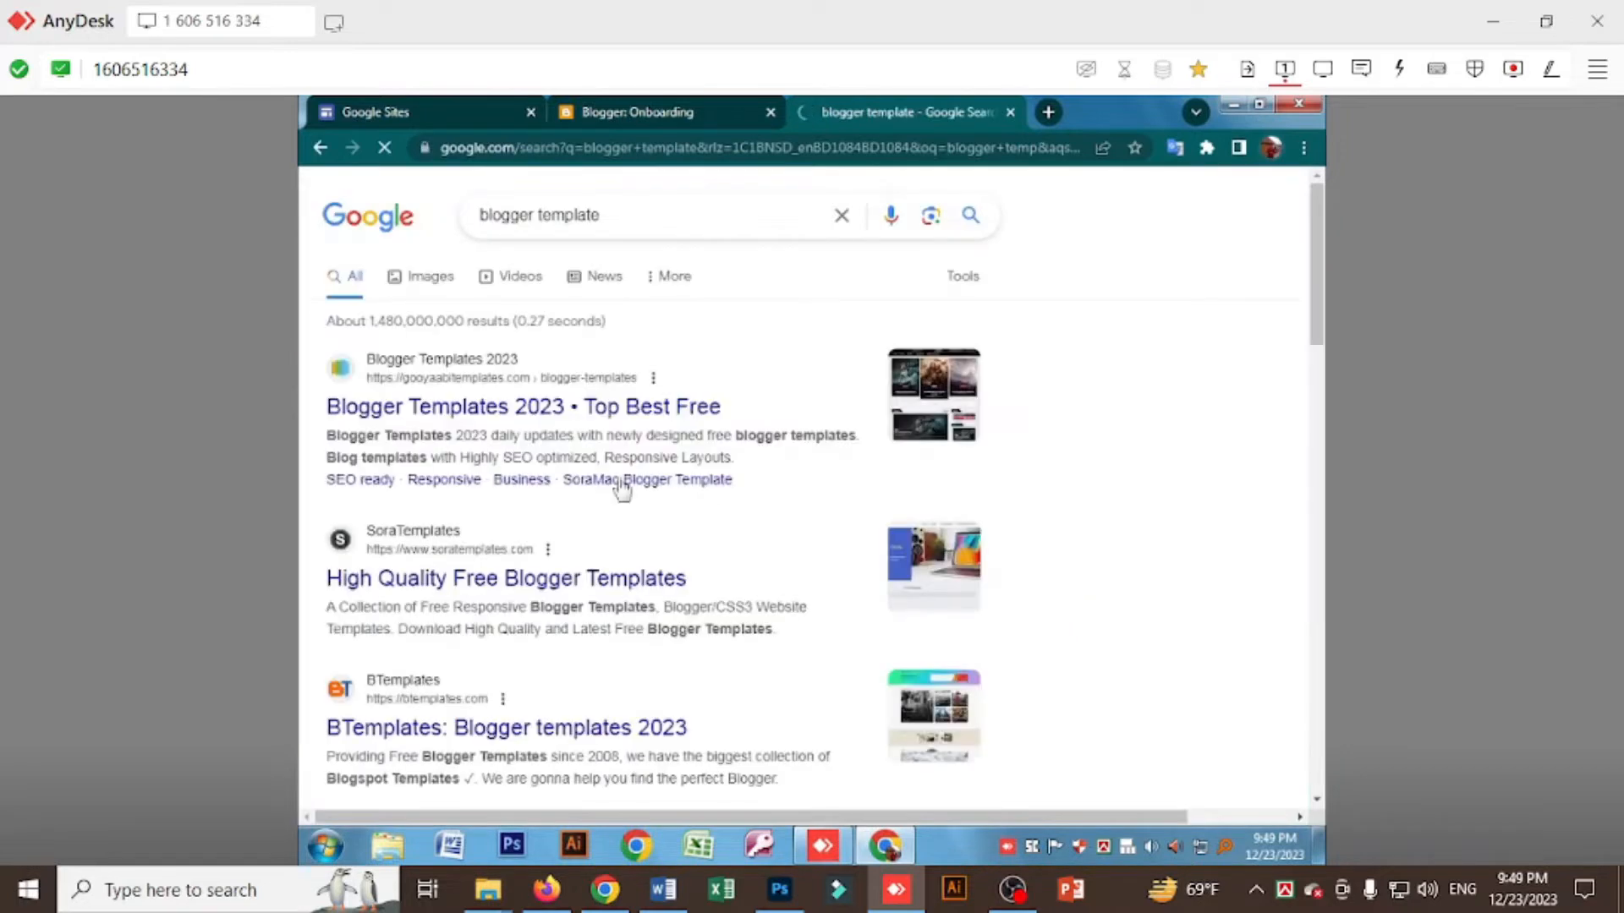
{"action": "right_click", "coordinate": [533, 422]}
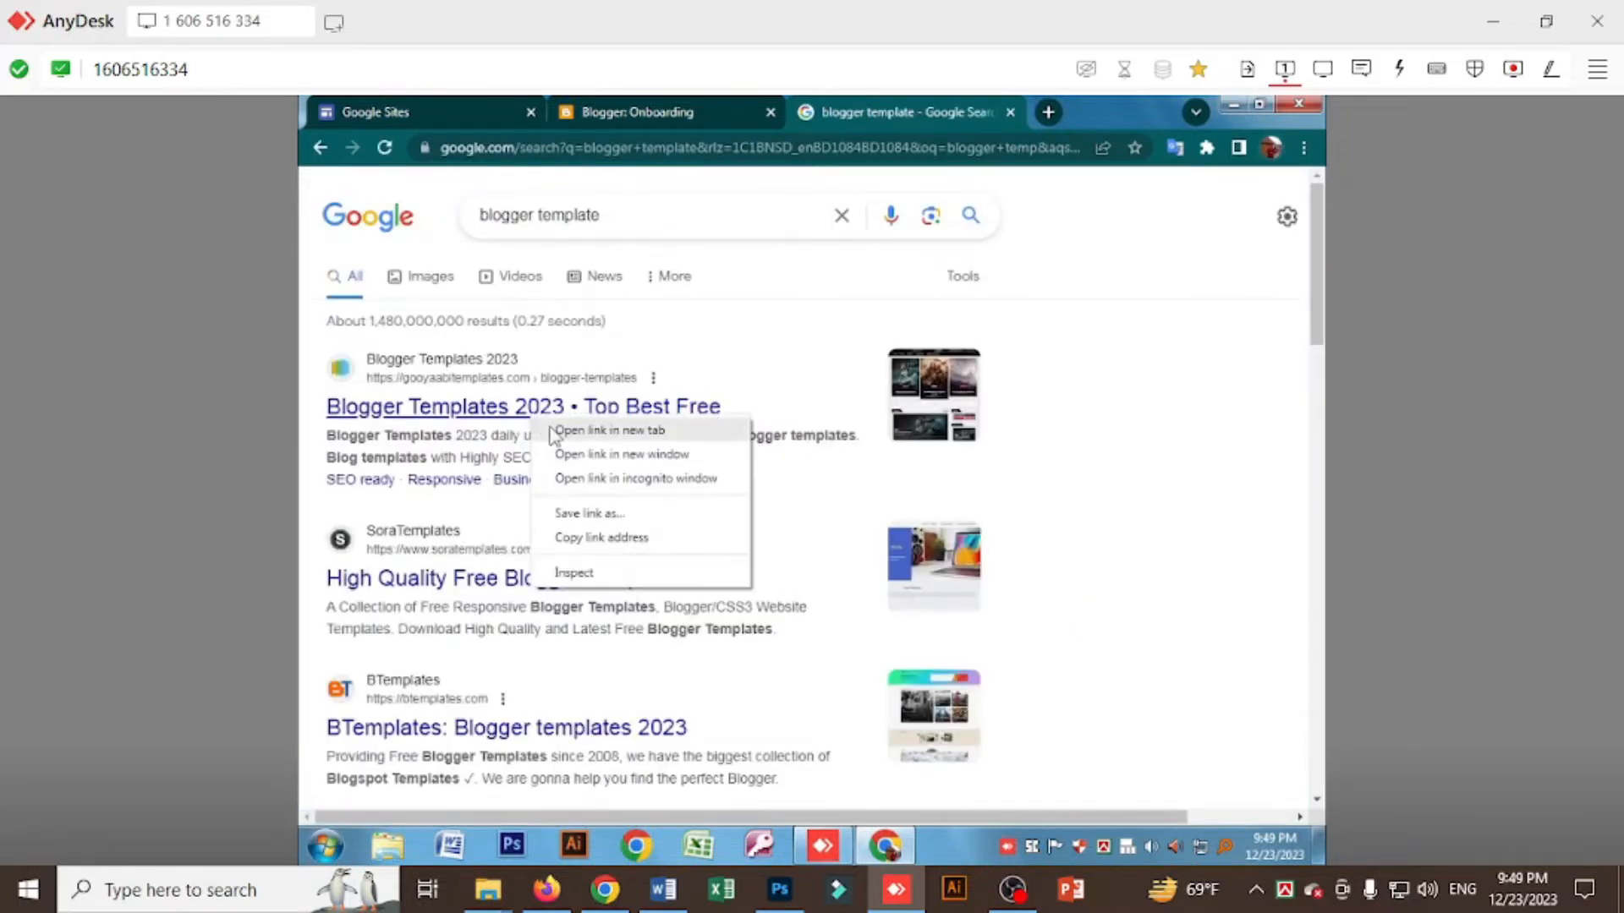
{"action": "left_click", "coordinate": [554, 429]}
Return to the Blogger onboarding page, title the blog "Sabbir Tech360" and continue to the URL choice.
{"action": "left_click", "coordinate": [586, 111]}
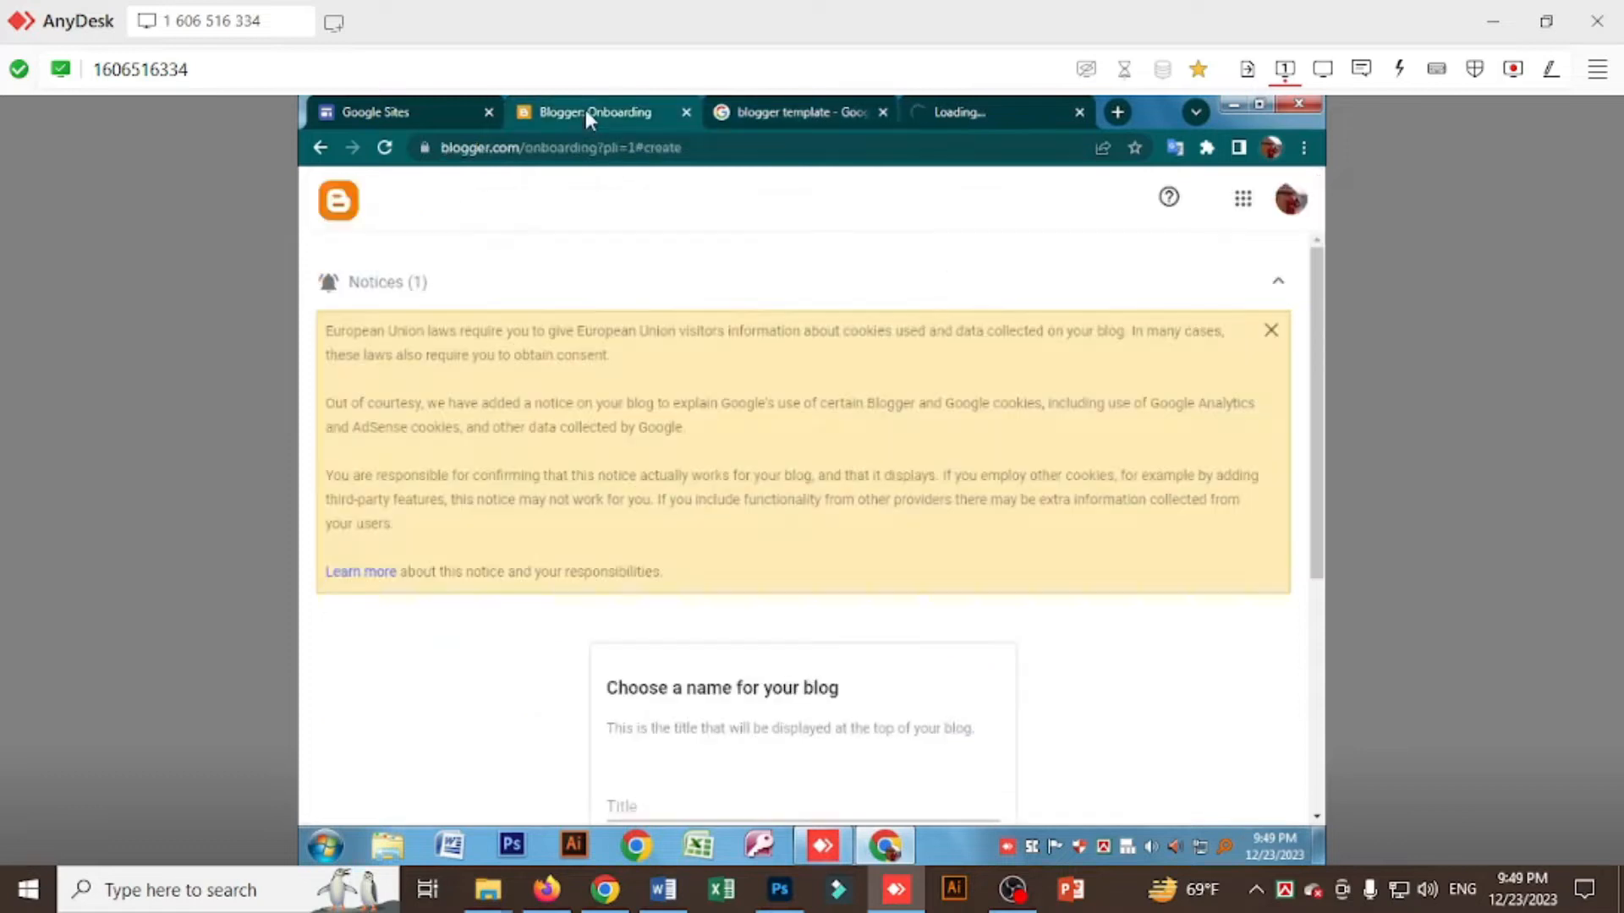
{"action": "scroll", "coordinate": [689, 607], "scroll_direction": "down", "scroll_amount": 2}
{"action": "left_click", "coordinate": [681, 597]}
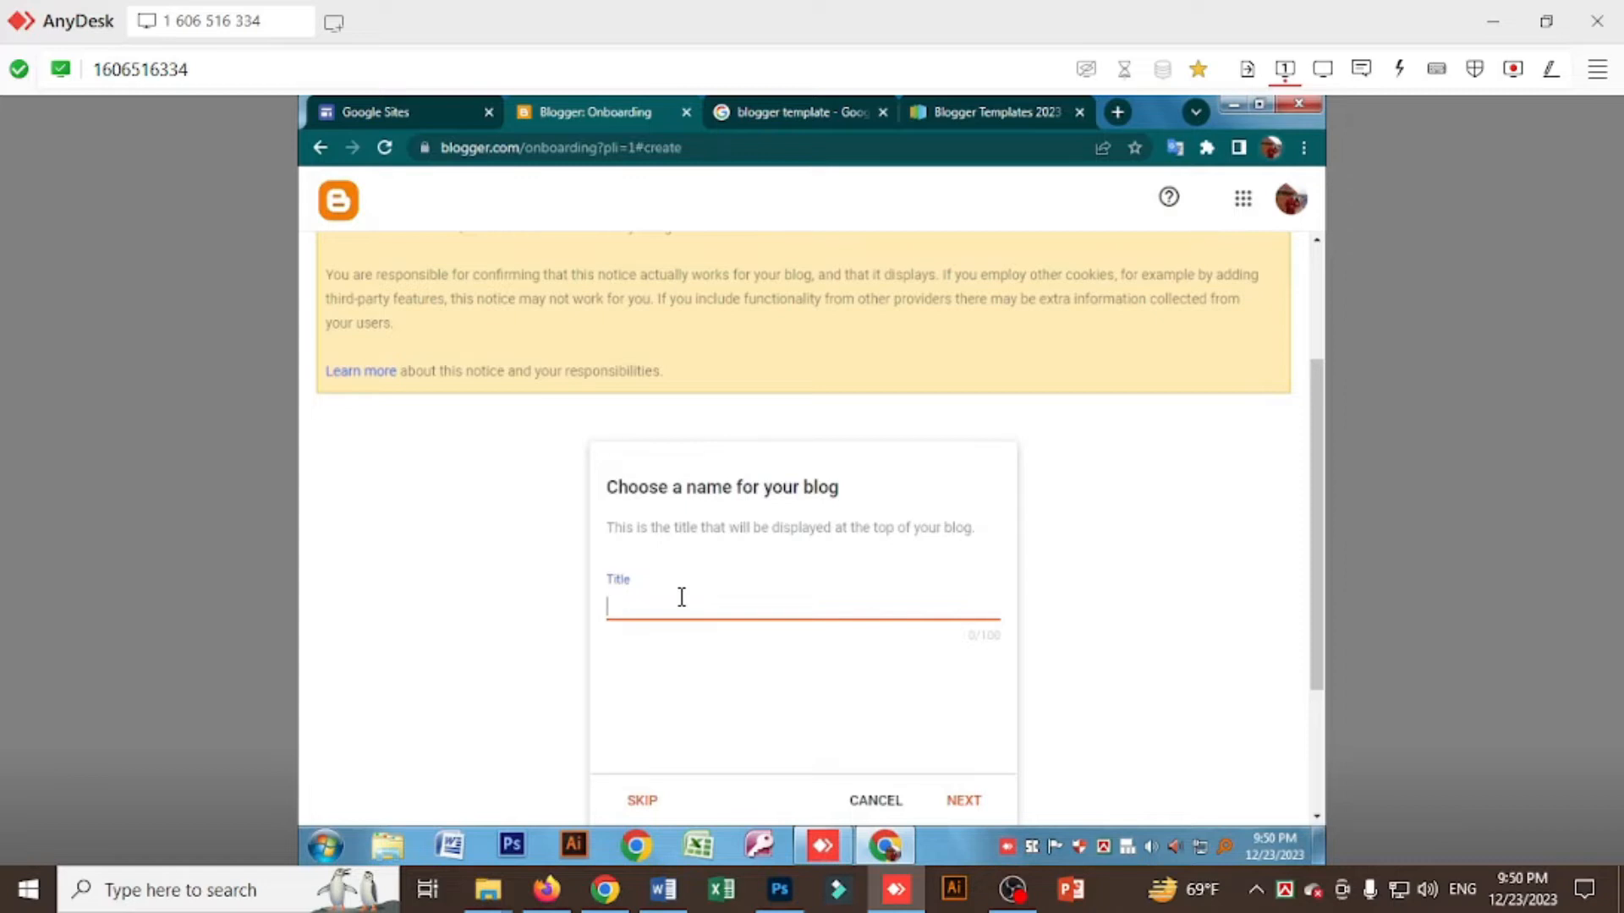
{"action": "type", "text": "Sa"}
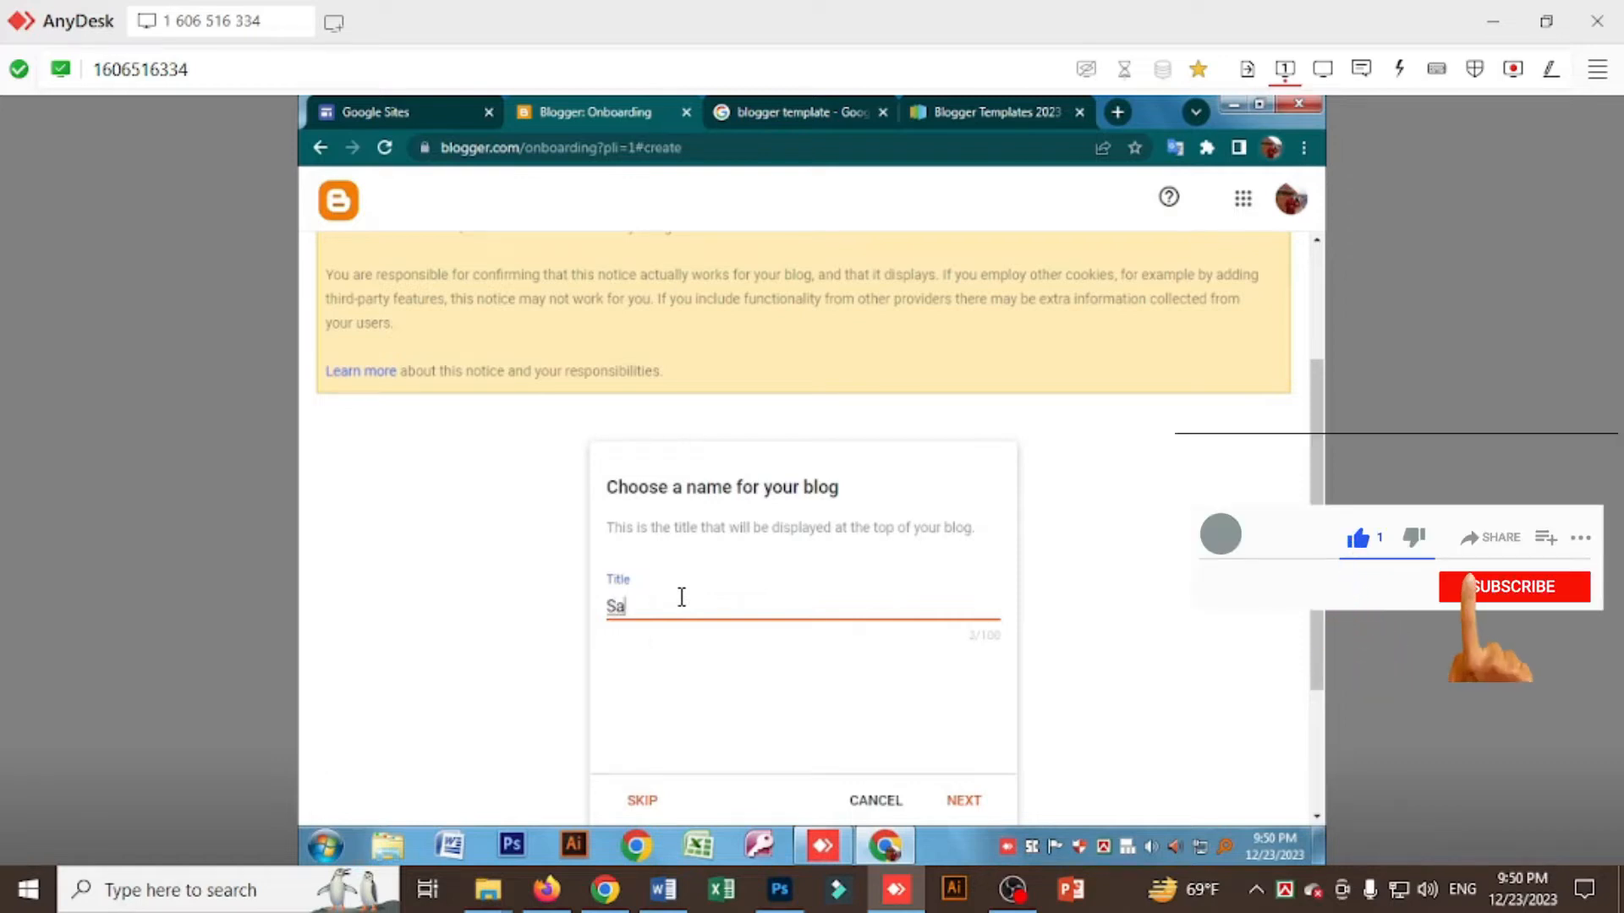
{"action": "key", "text": "BackSpace"}
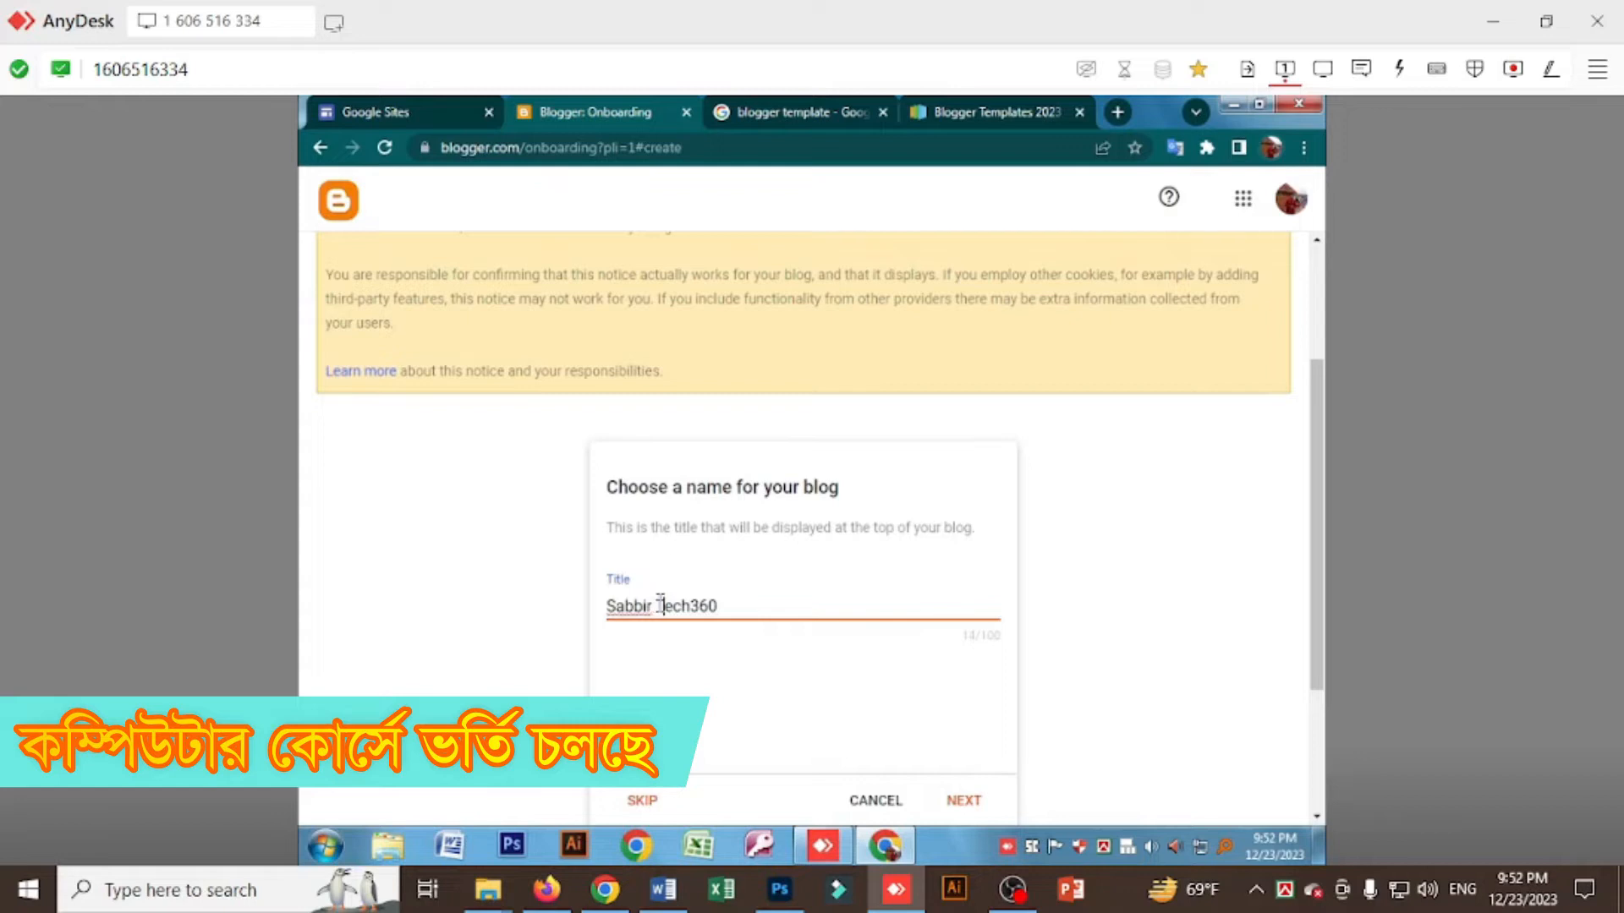
{"action": "left_click", "coordinate": [964, 801]}
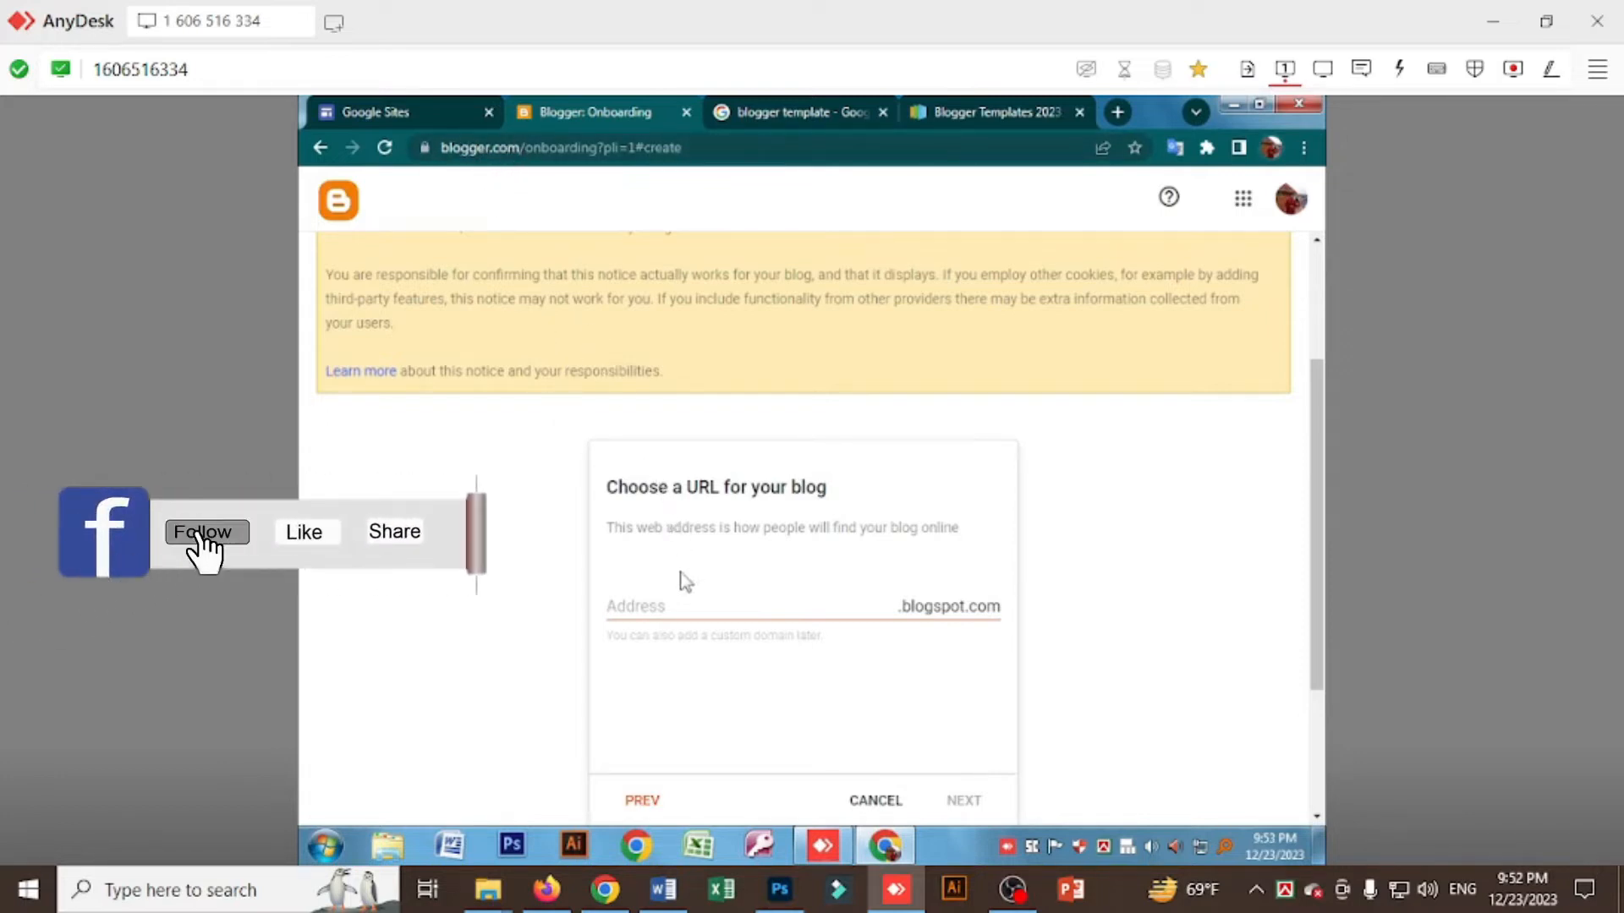
Enter sabbir360 as the blog's blogspot.com address.
{"action": "left_click", "coordinate": [652, 606]}
{"action": "type", "text": "b"}
{"action": "key", "text": "BackSpace"}
{"action": "type", "text": "sabb"}
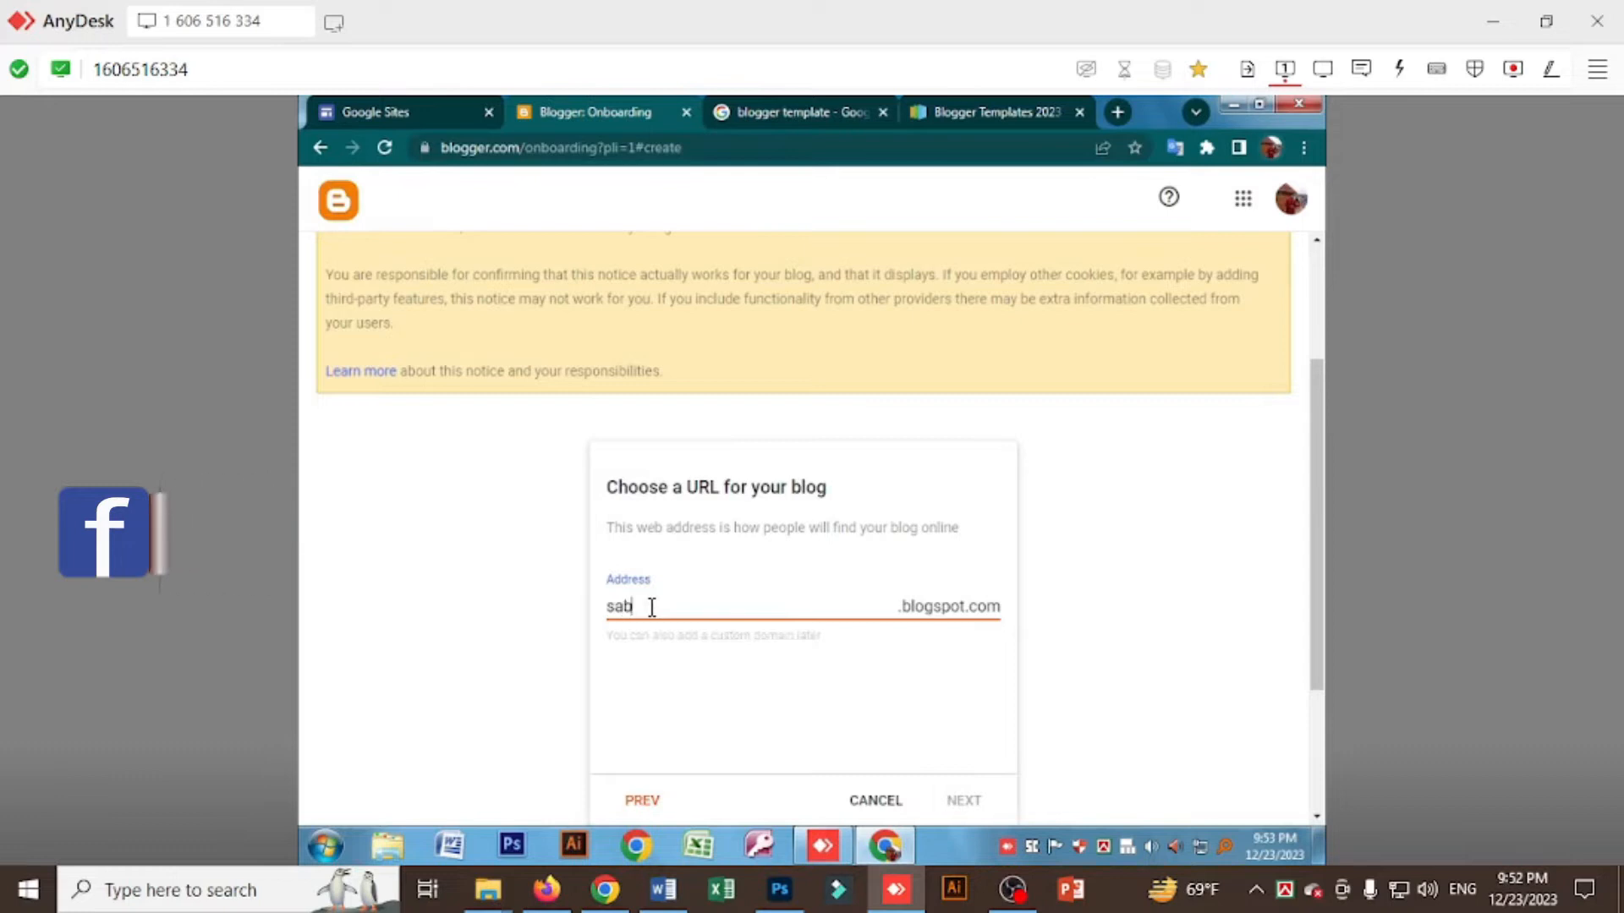
{"action": "type", "text": "ir"}
{"action": "type", "text": "tech"}
{"action": "type", "text": "360"}
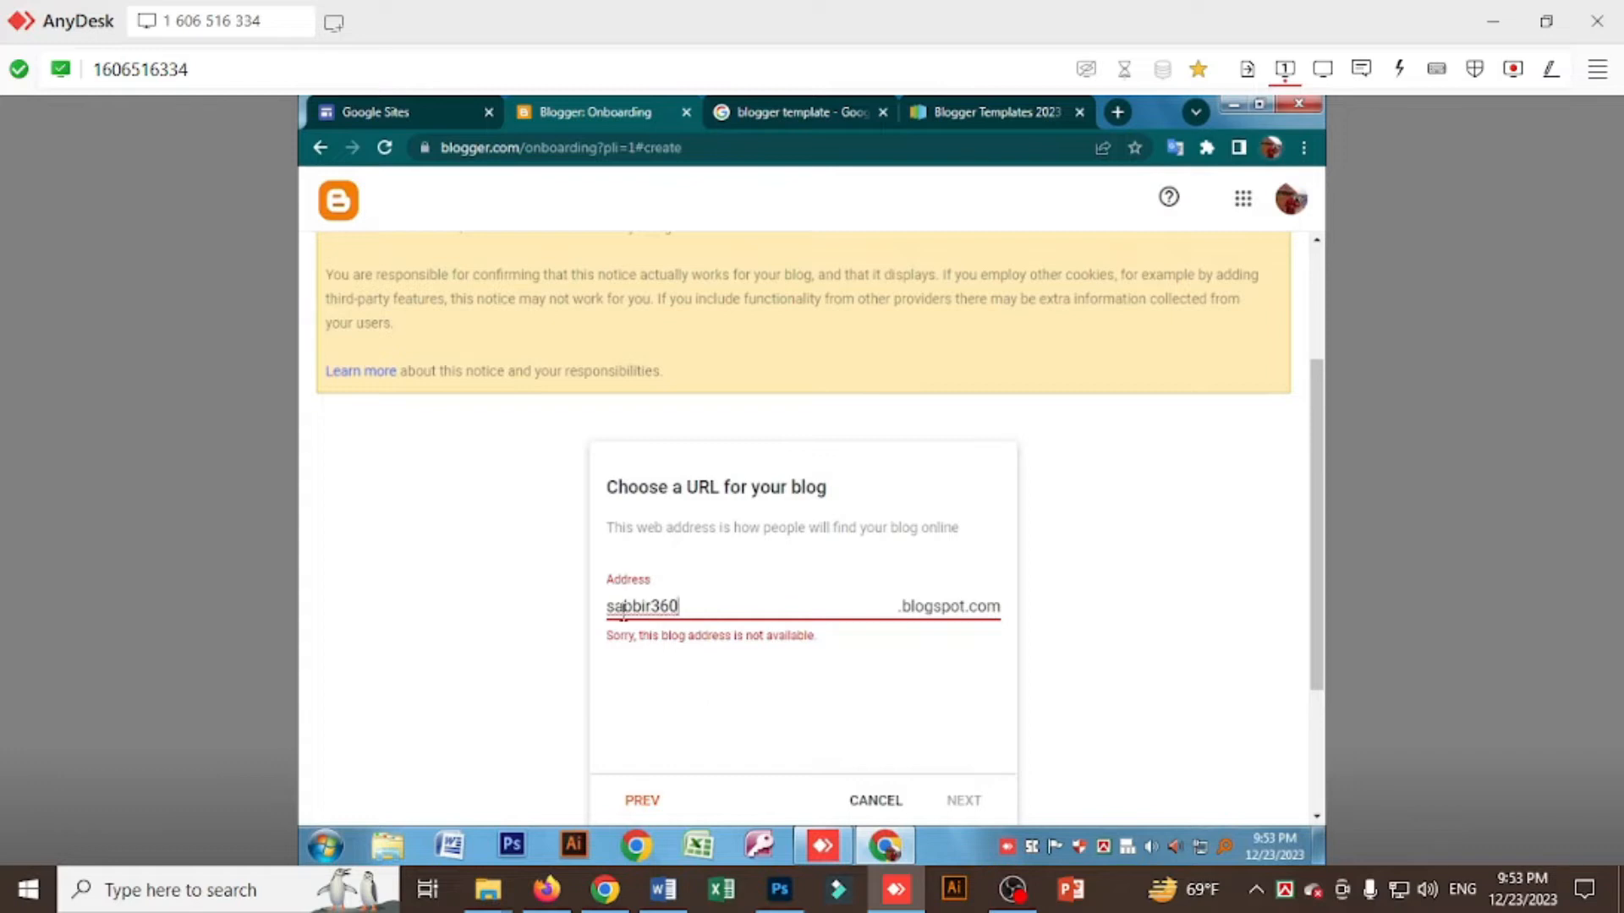
Change the blog address to bdsabbirtech360 and continue to the display name.
{"action": "left_click", "coordinate": [608, 602]}
{"action": "type", "text": "bd"}
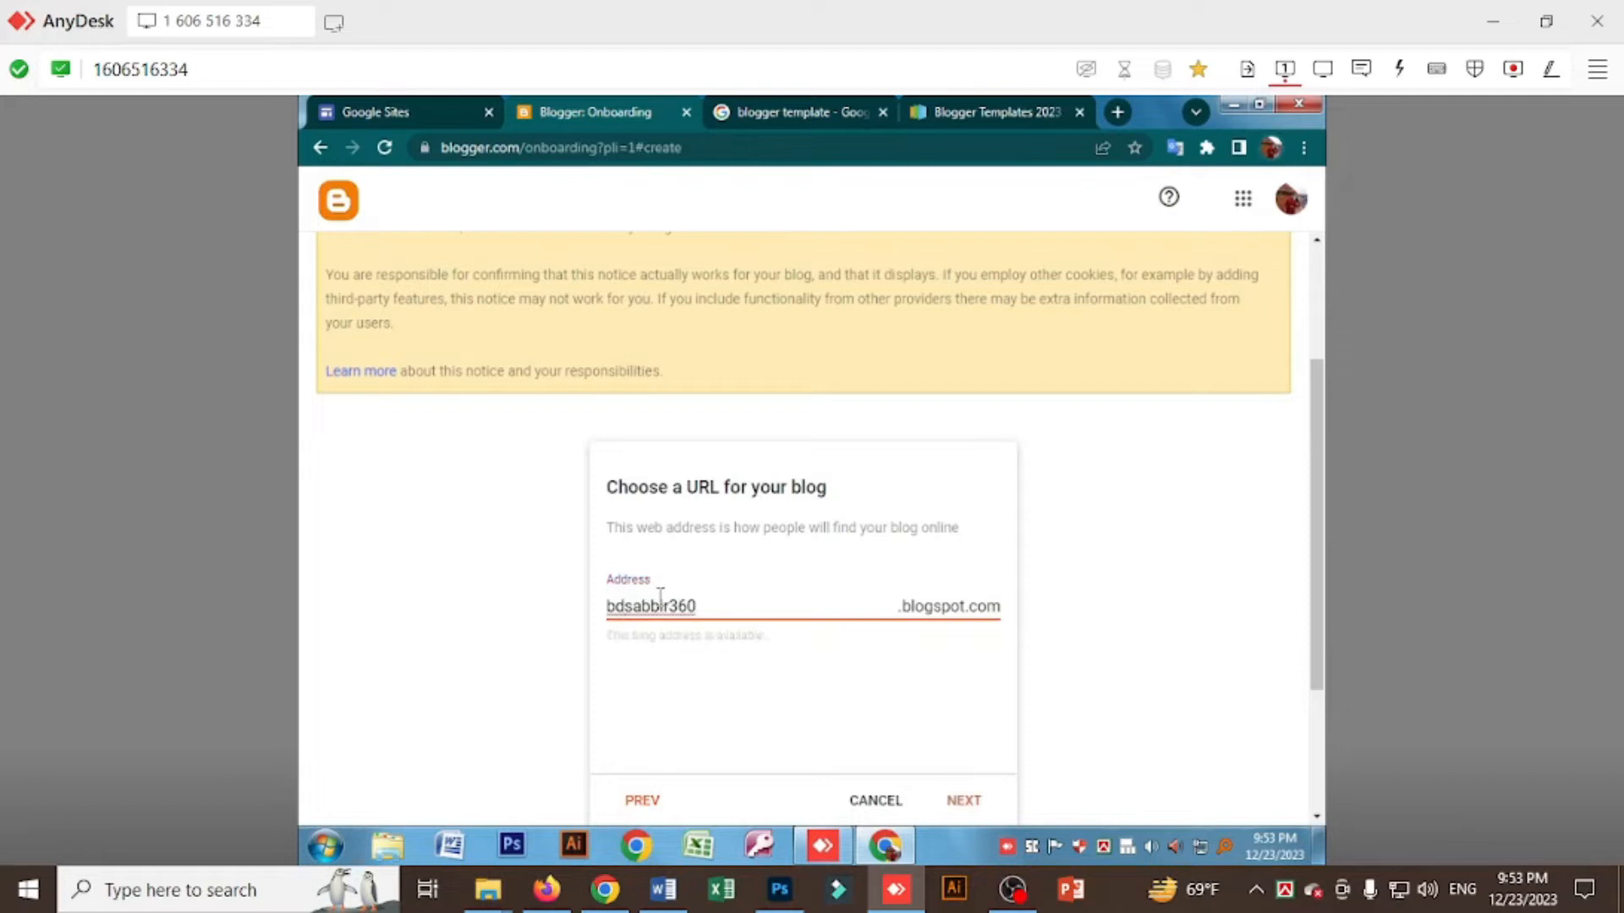
{"action": "left_click", "coordinate": [713, 604]}
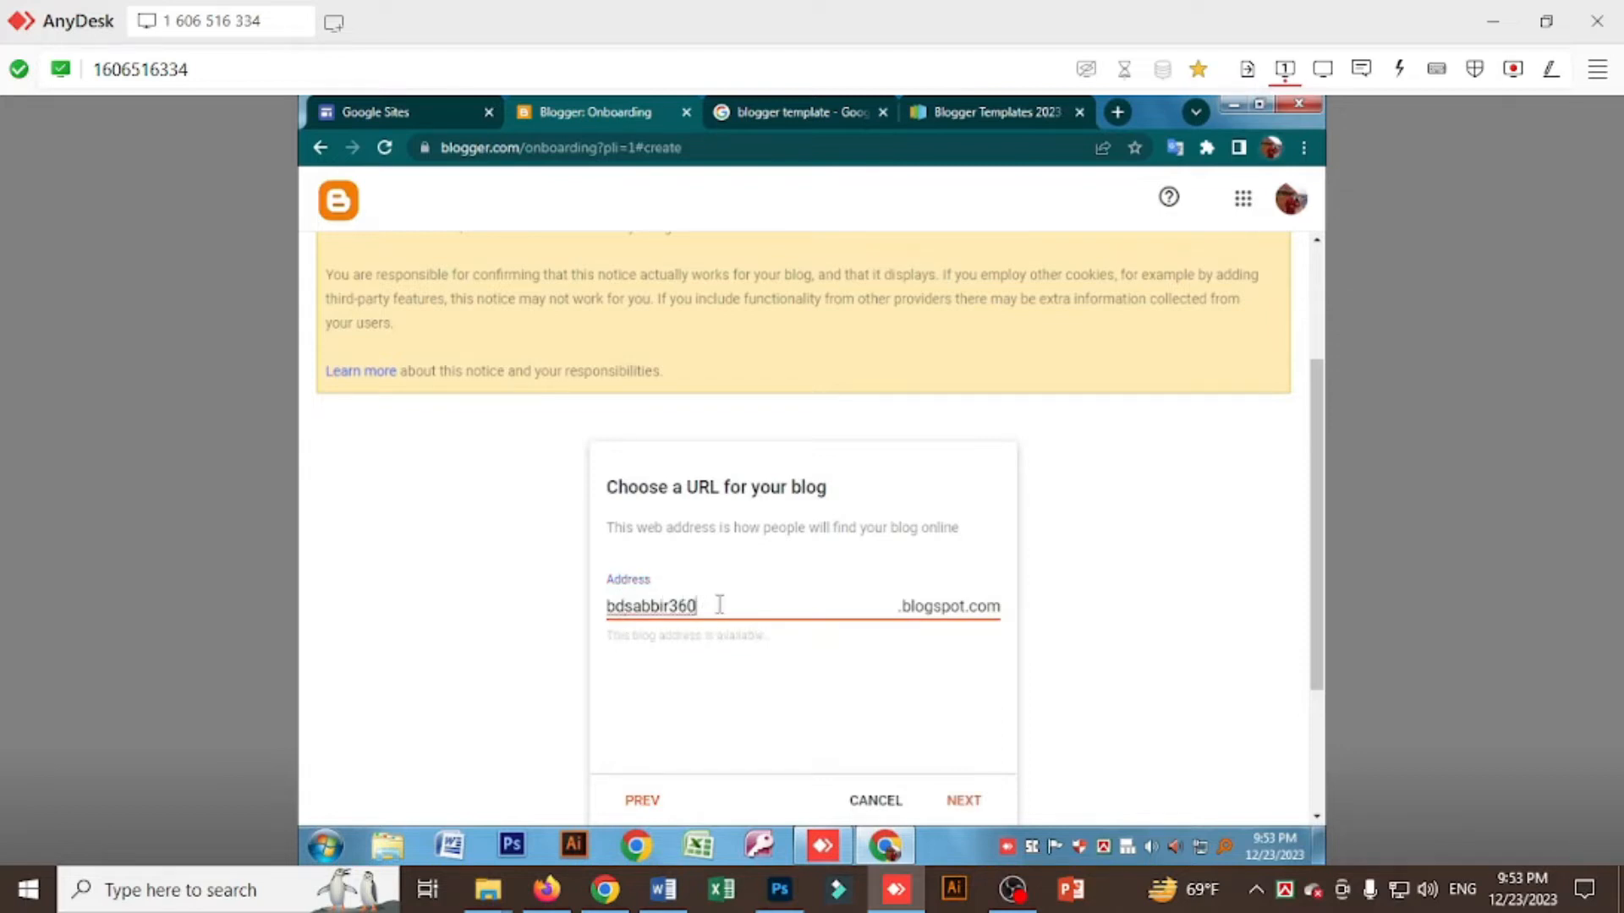
{"action": "left_click", "coordinate": [674, 604]}
{"action": "type", "text": "tec"}
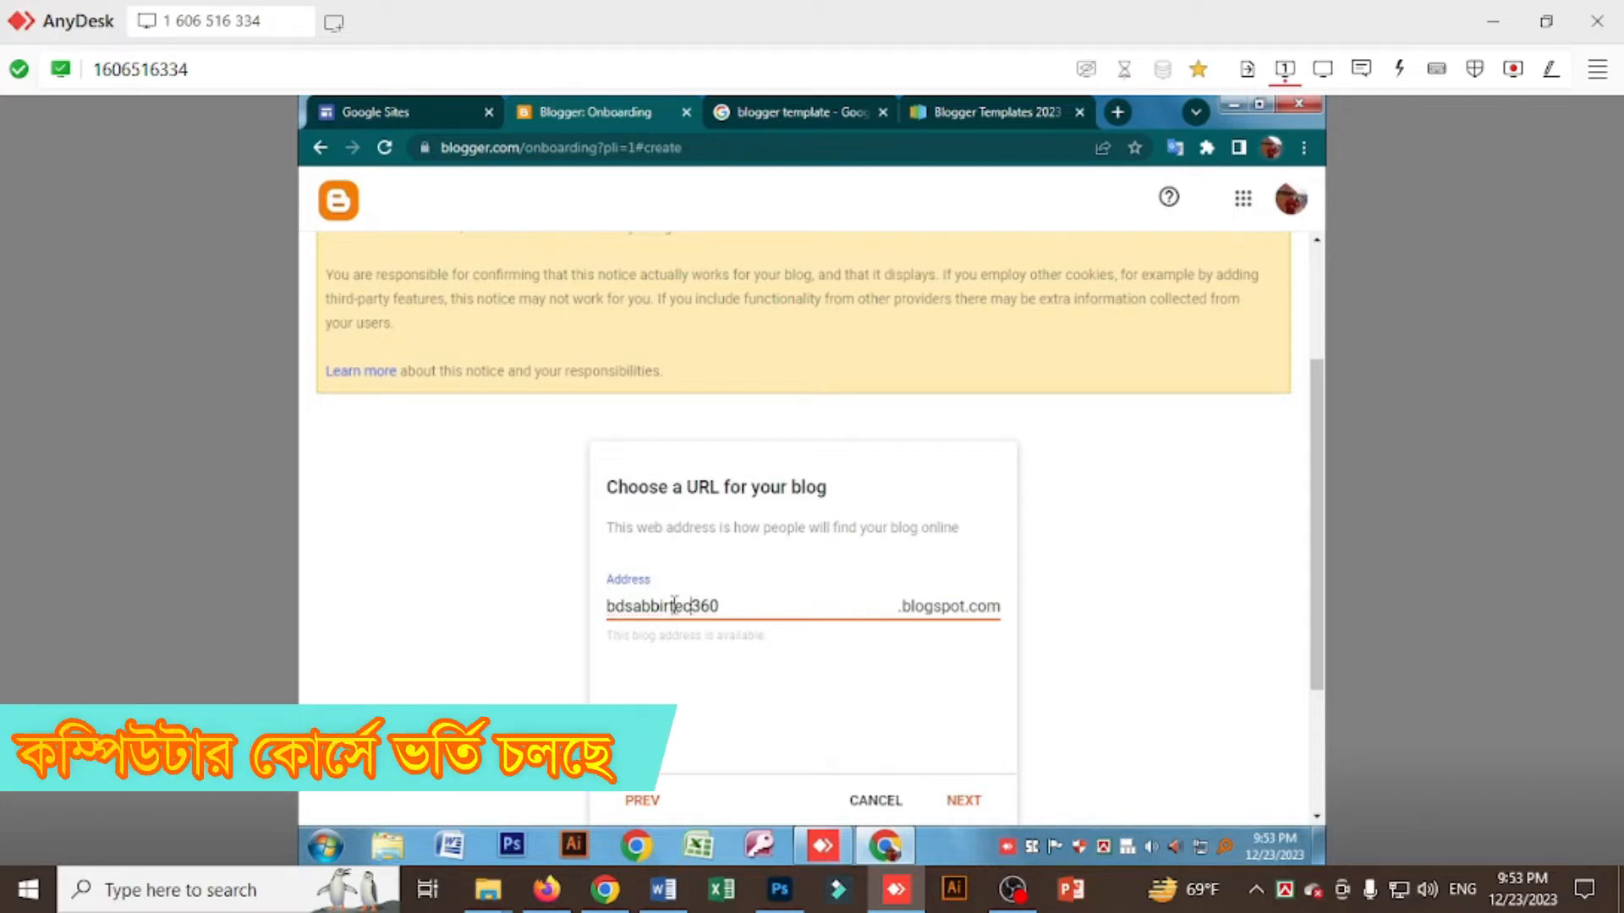
{"action": "type", "text": "h"}
{"action": "left_click", "coordinate": [671, 609]}
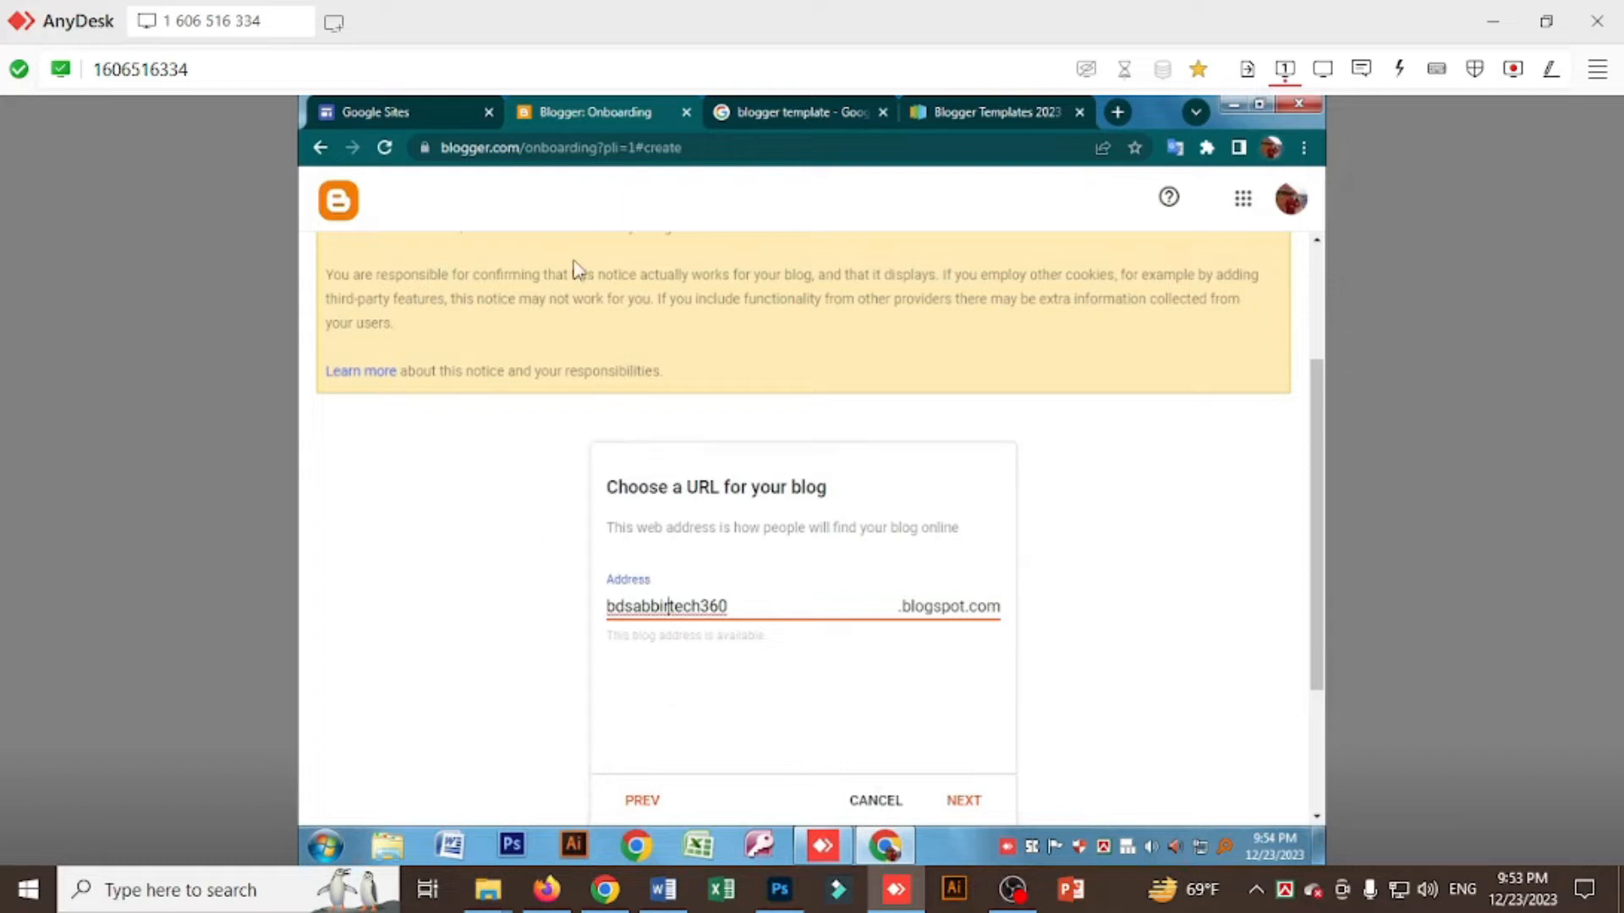
{"action": "left_click", "coordinate": [964, 800]}
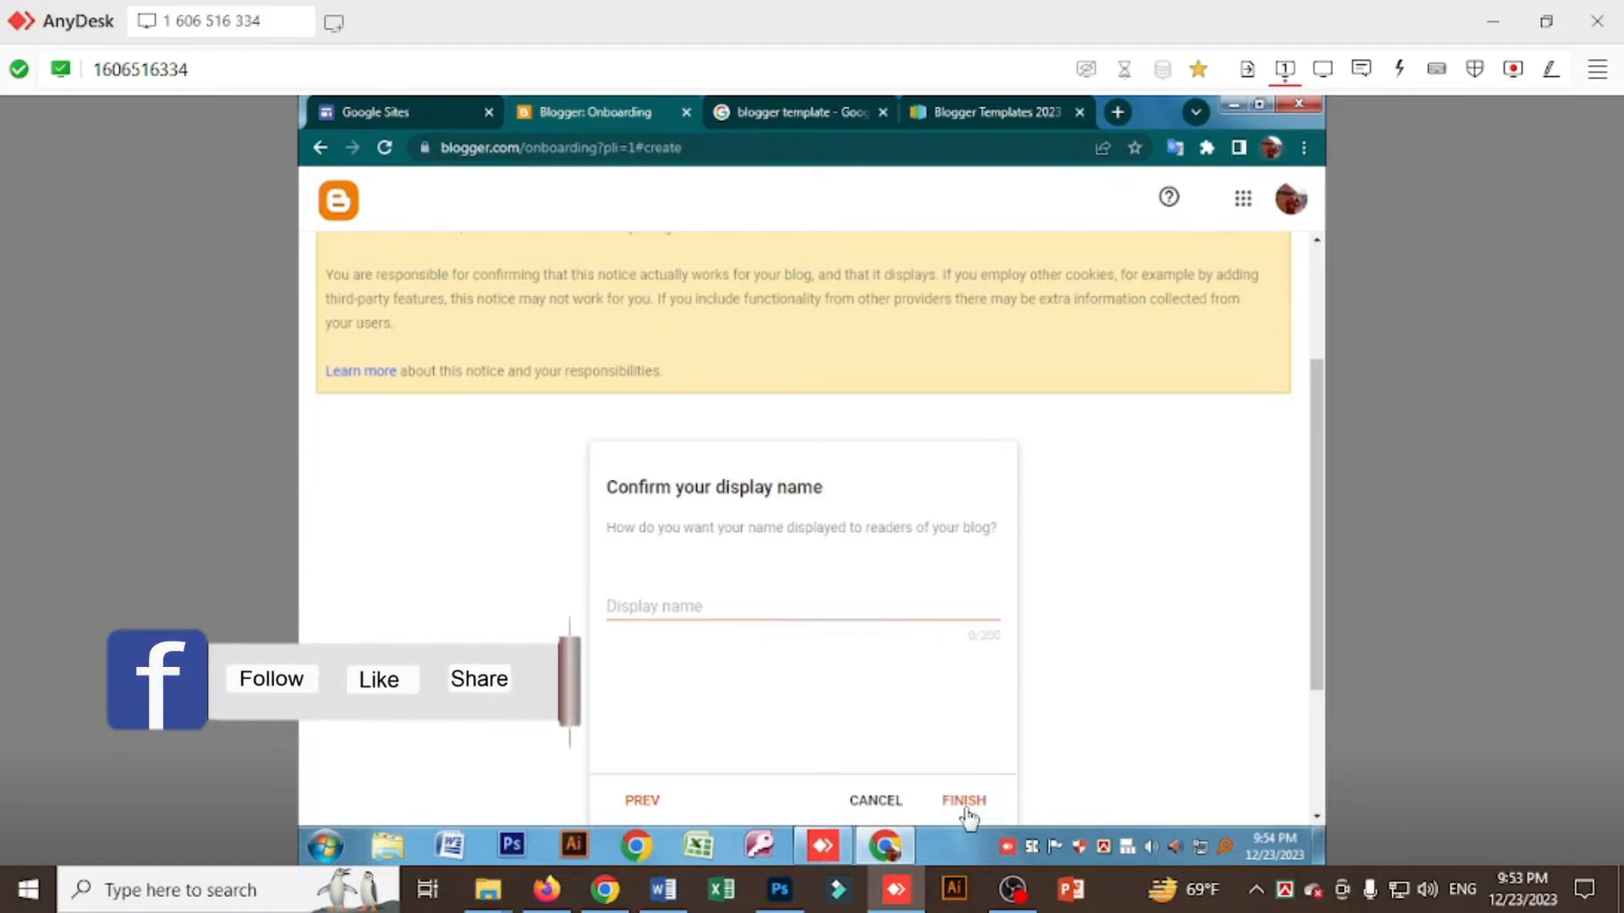
Enter the same text as the blog title for the display name and finish creating the blog.
{"action": "left_click", "coordinate": [674, 605]}
{"action": "type", "text": "Sabbir T"}
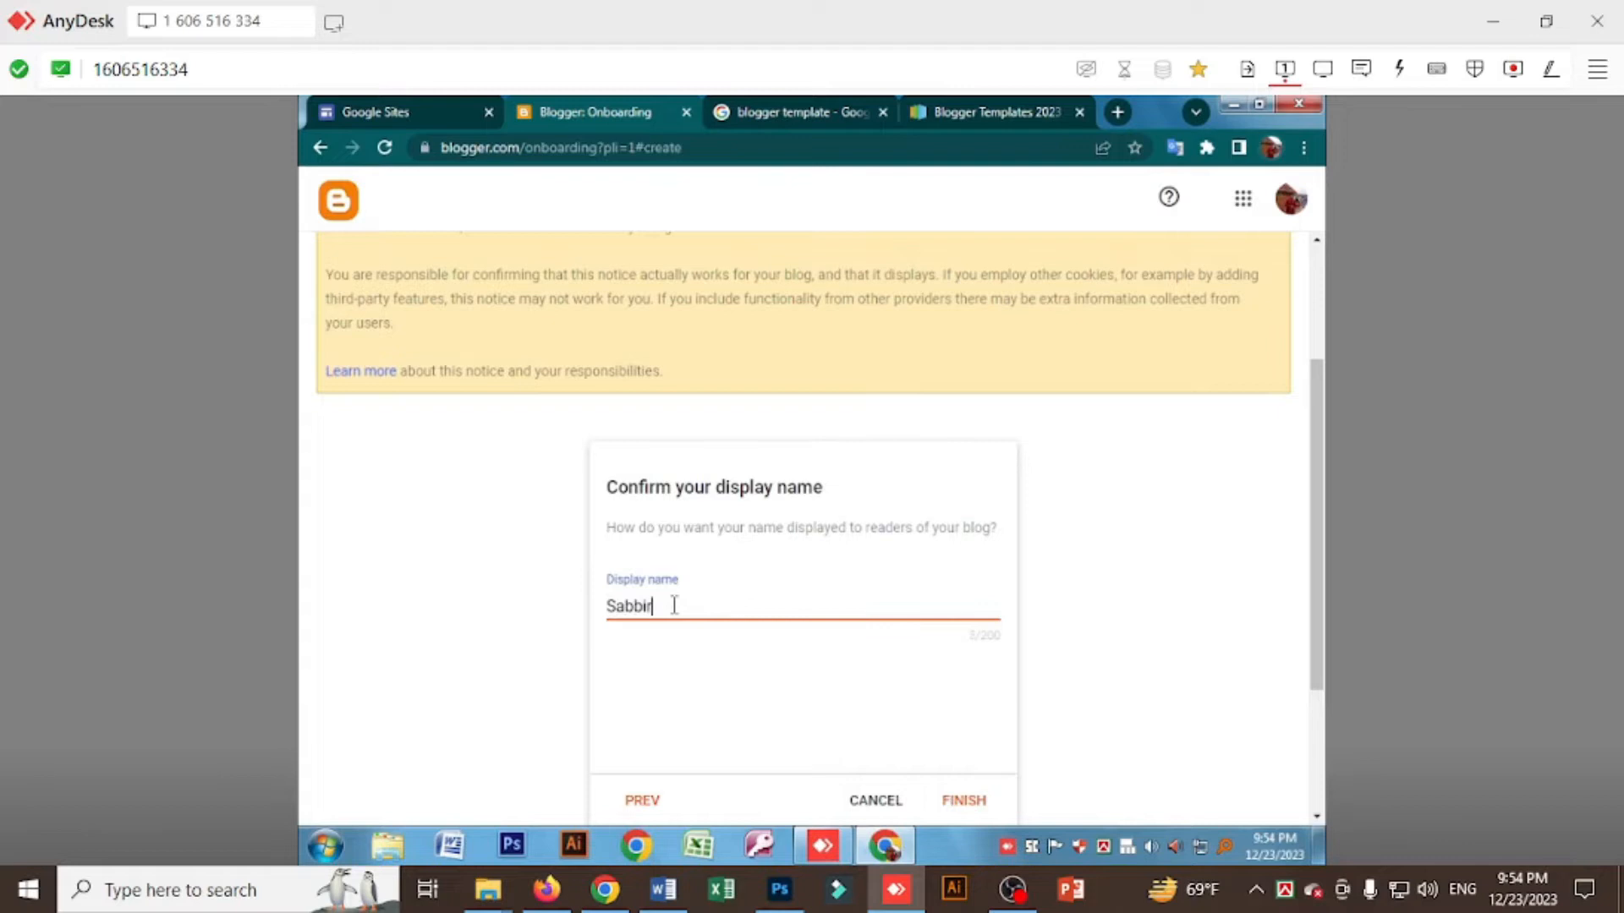
{"action": "type", "text": "ech360"}
{"action": "left_click", "coordinate": [965, 801]}
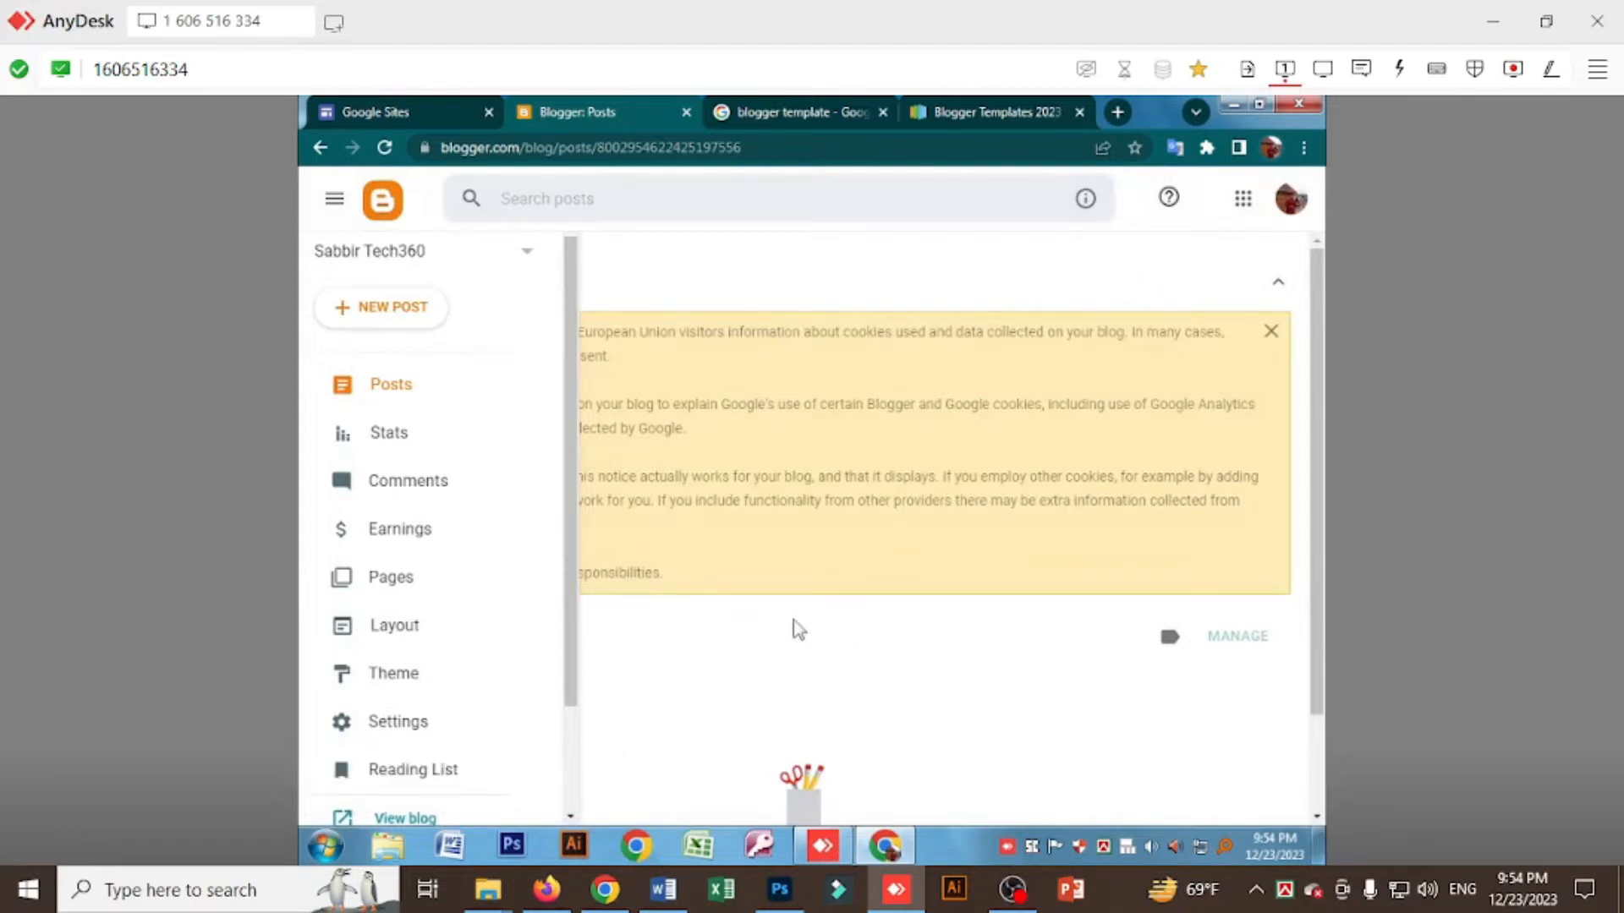
View the new blog's live site from the Blogger dashboard and examine its side menu.
{"action": "left_click", "coordinate": [749, 650]}
{"action": "scroll", "coordinate": [755, 648], "scroll_direction": "down", "scroll_amount": 2}
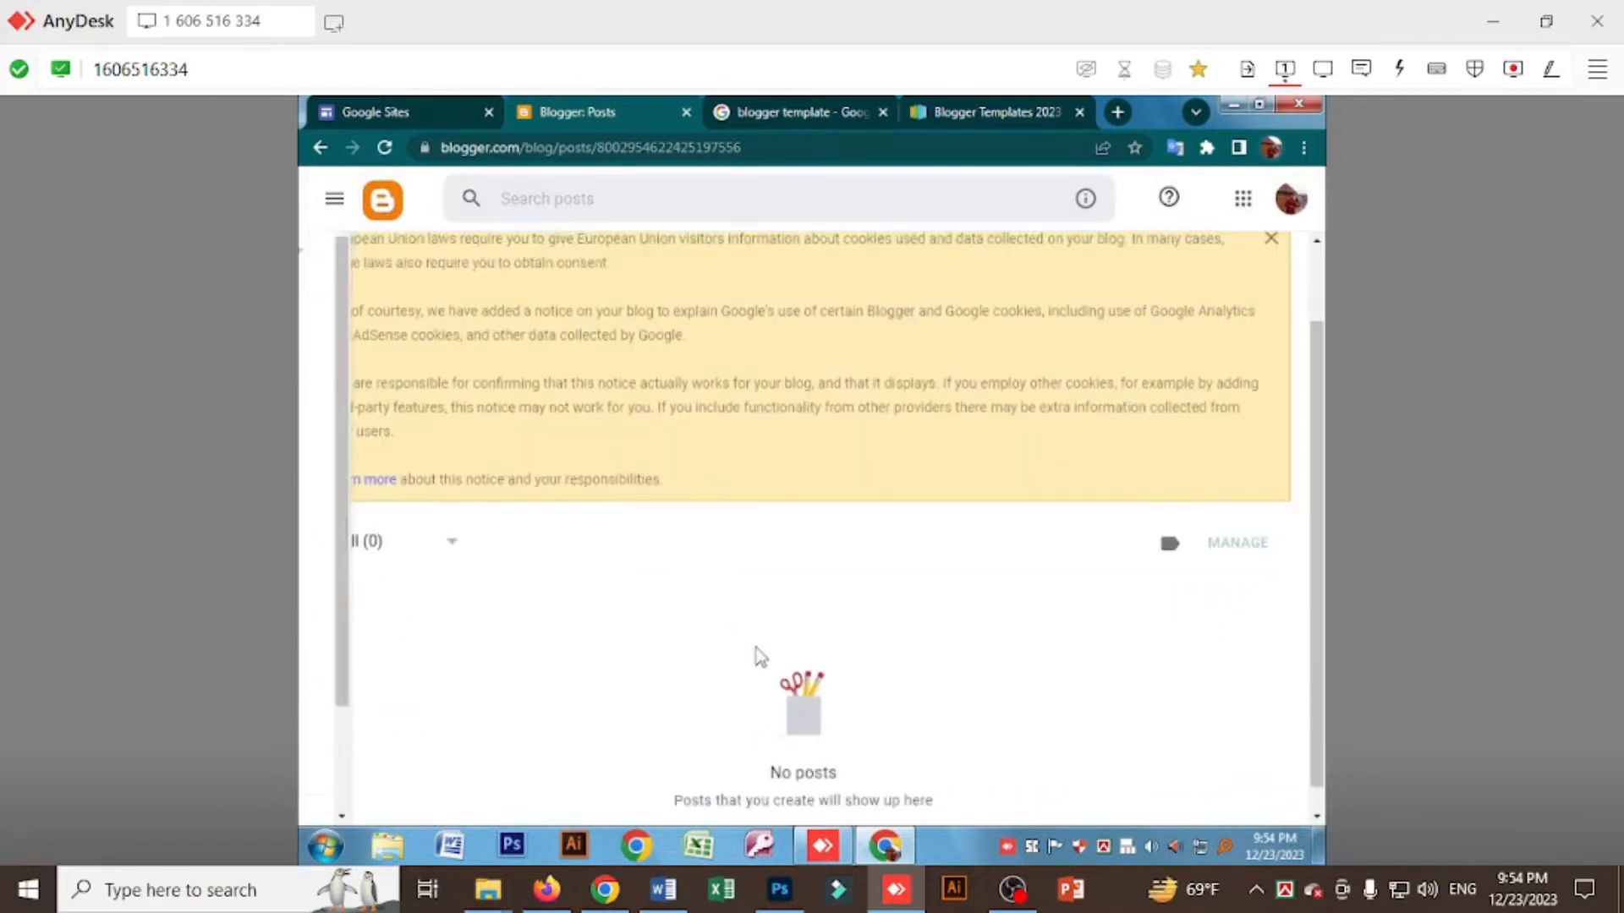
{"action": "scroll", "coordinate": [755, 648], "scroll_direction": "up", "scroll_amount": 2}
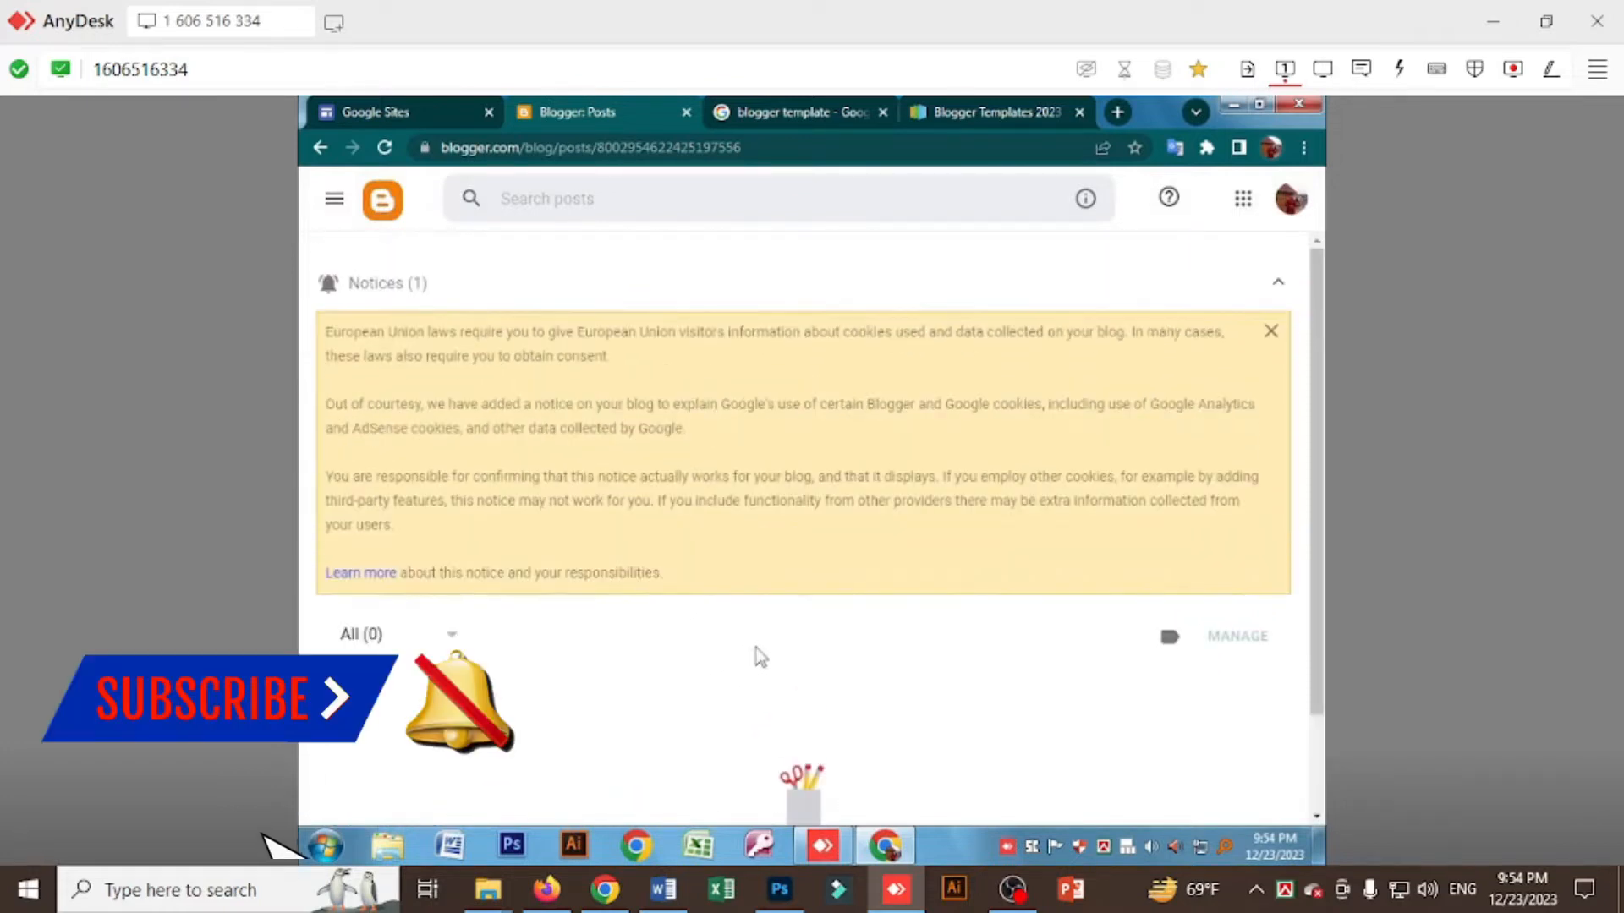
{"action": "left_click", "coordinate": [332, 203]}
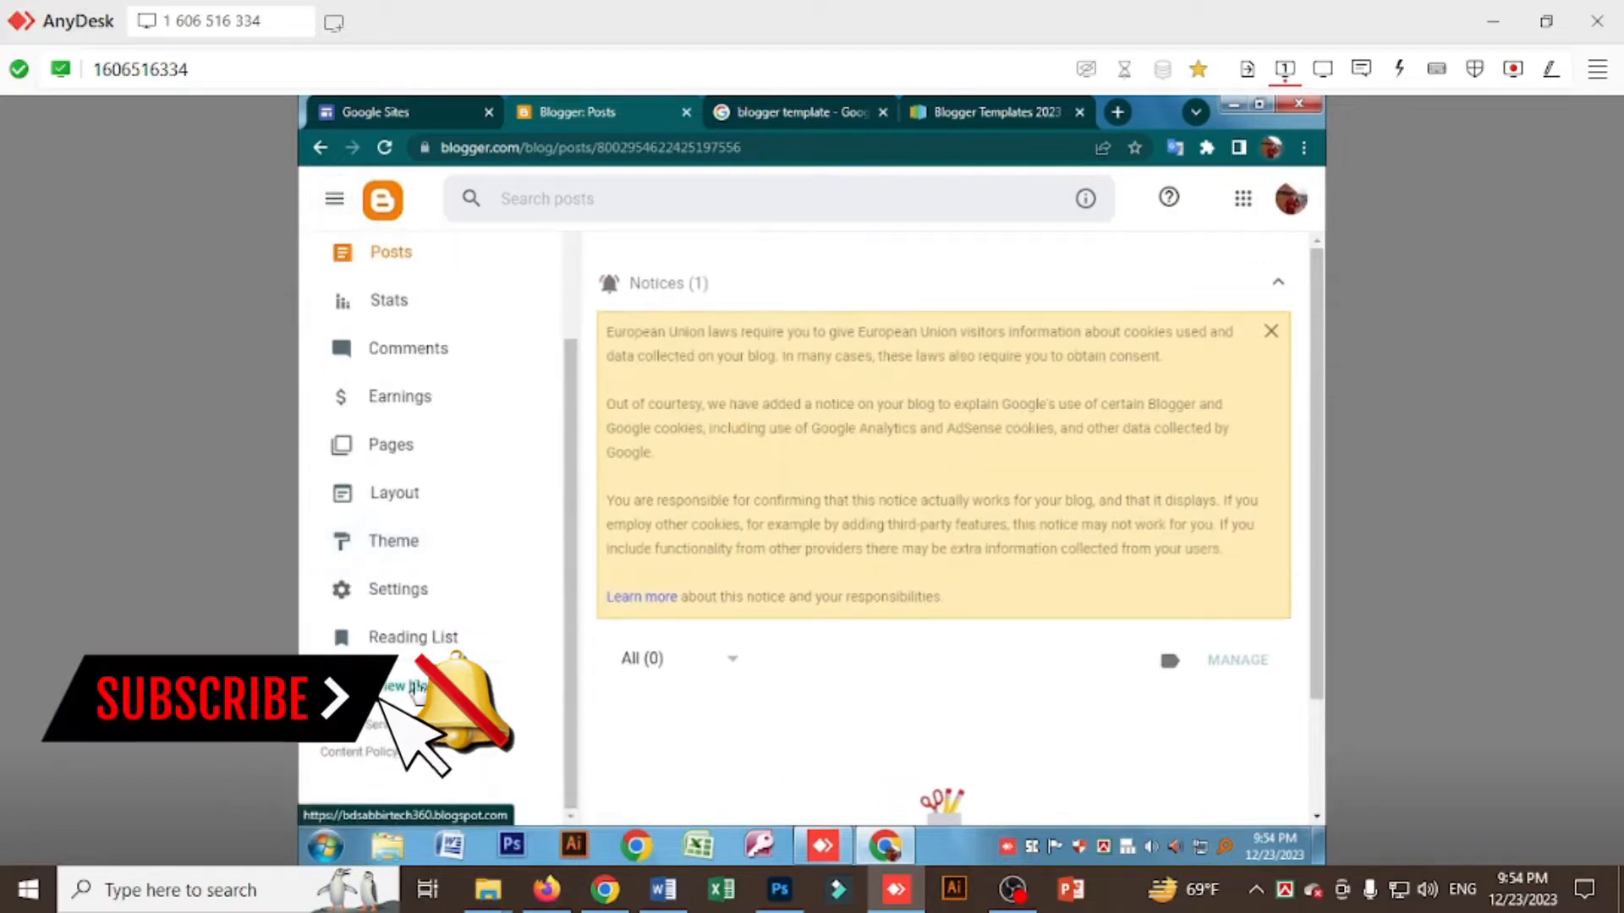
{"action": "left_click", "coordinate": [418, 686]}
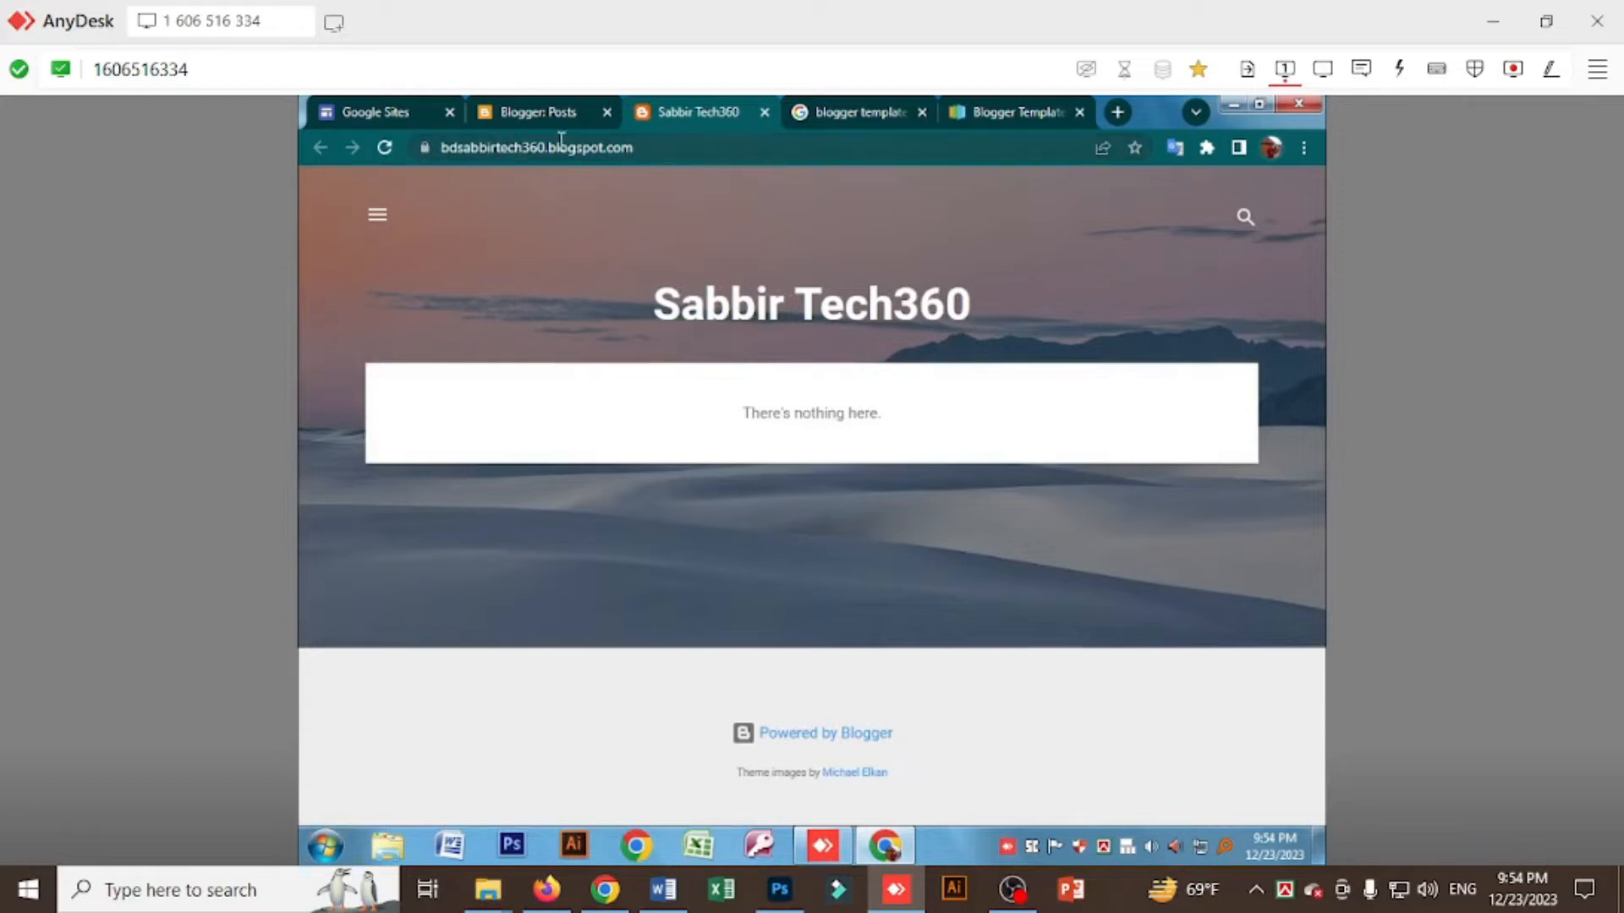
{"action": "left_click", "coordinate": [389, 217]}
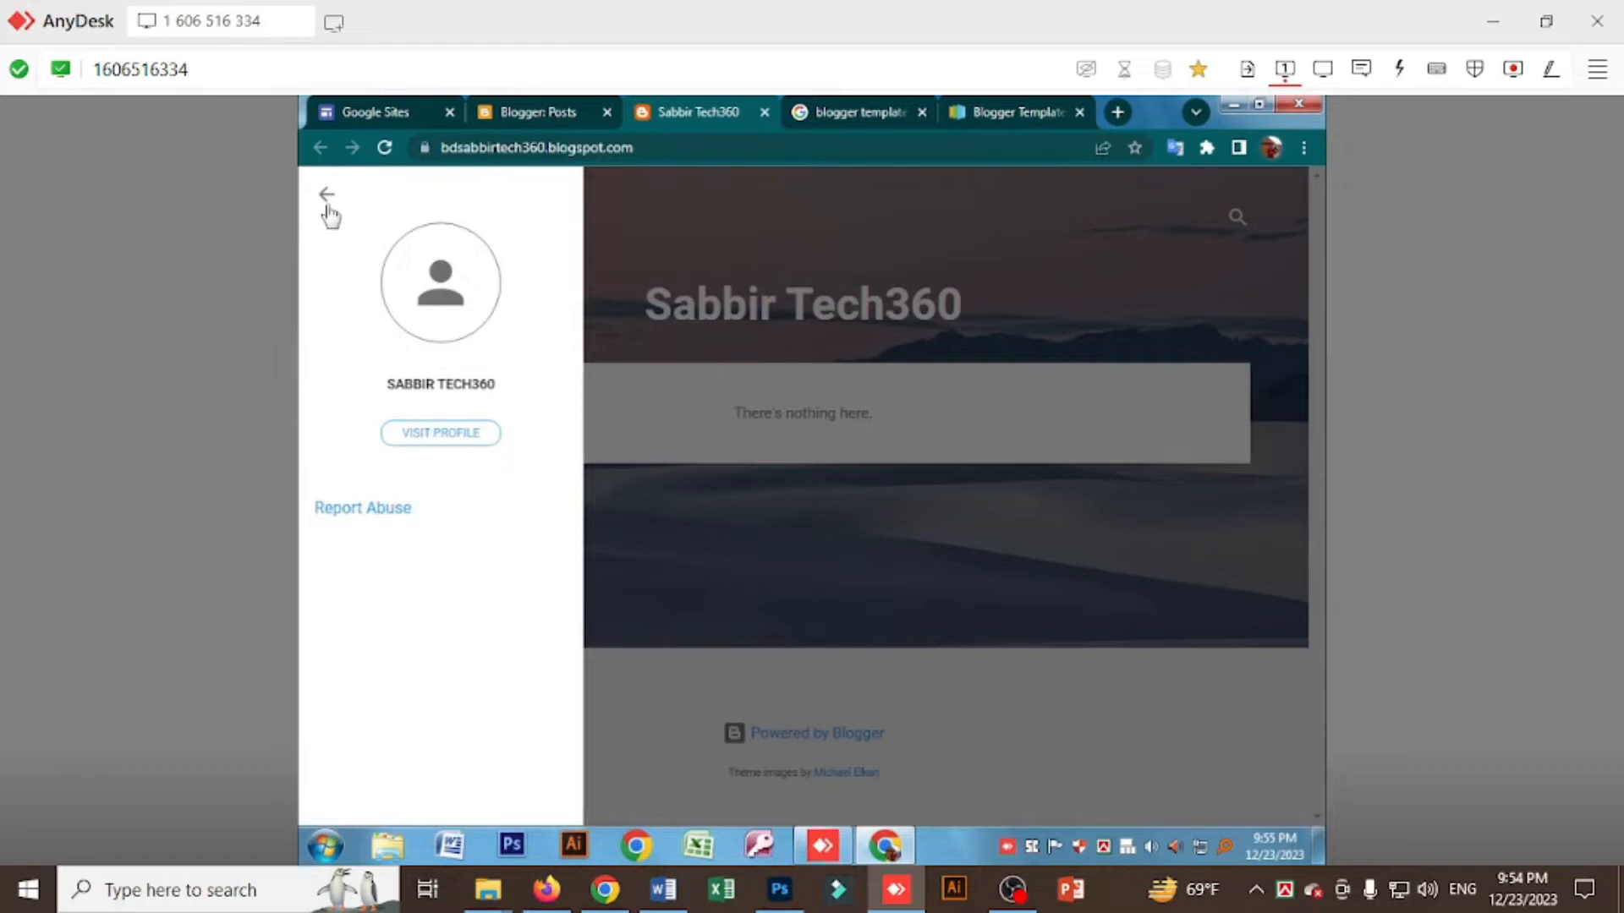
{"action": "left_click", "coordinate": [328, 196]}
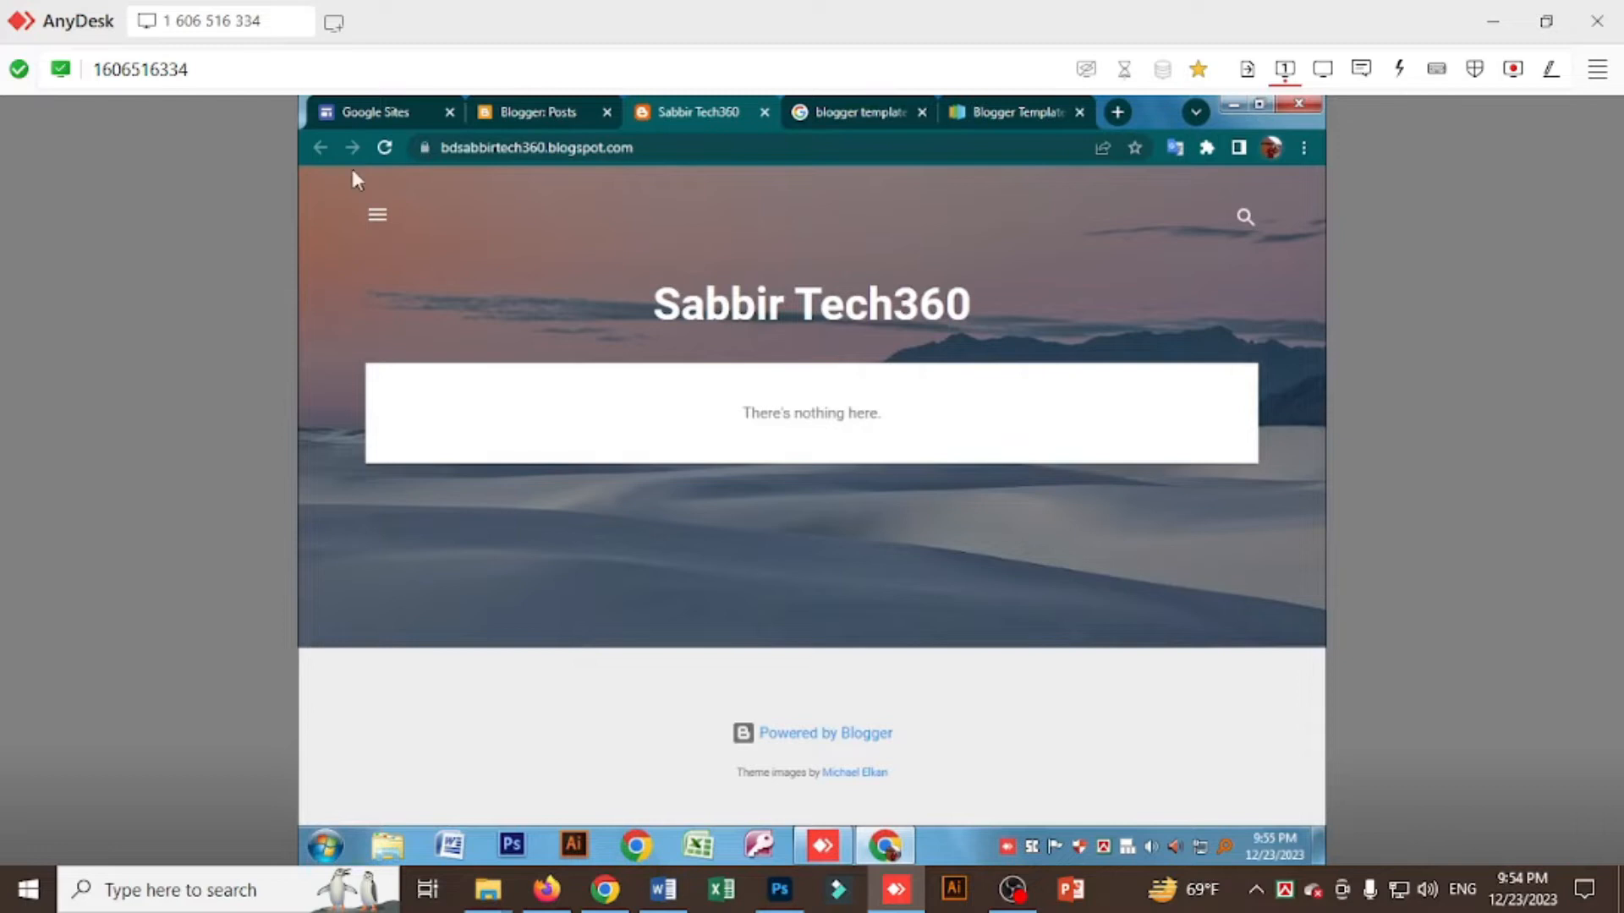
{"action": "left_click", "coordinate": [377, 215]}
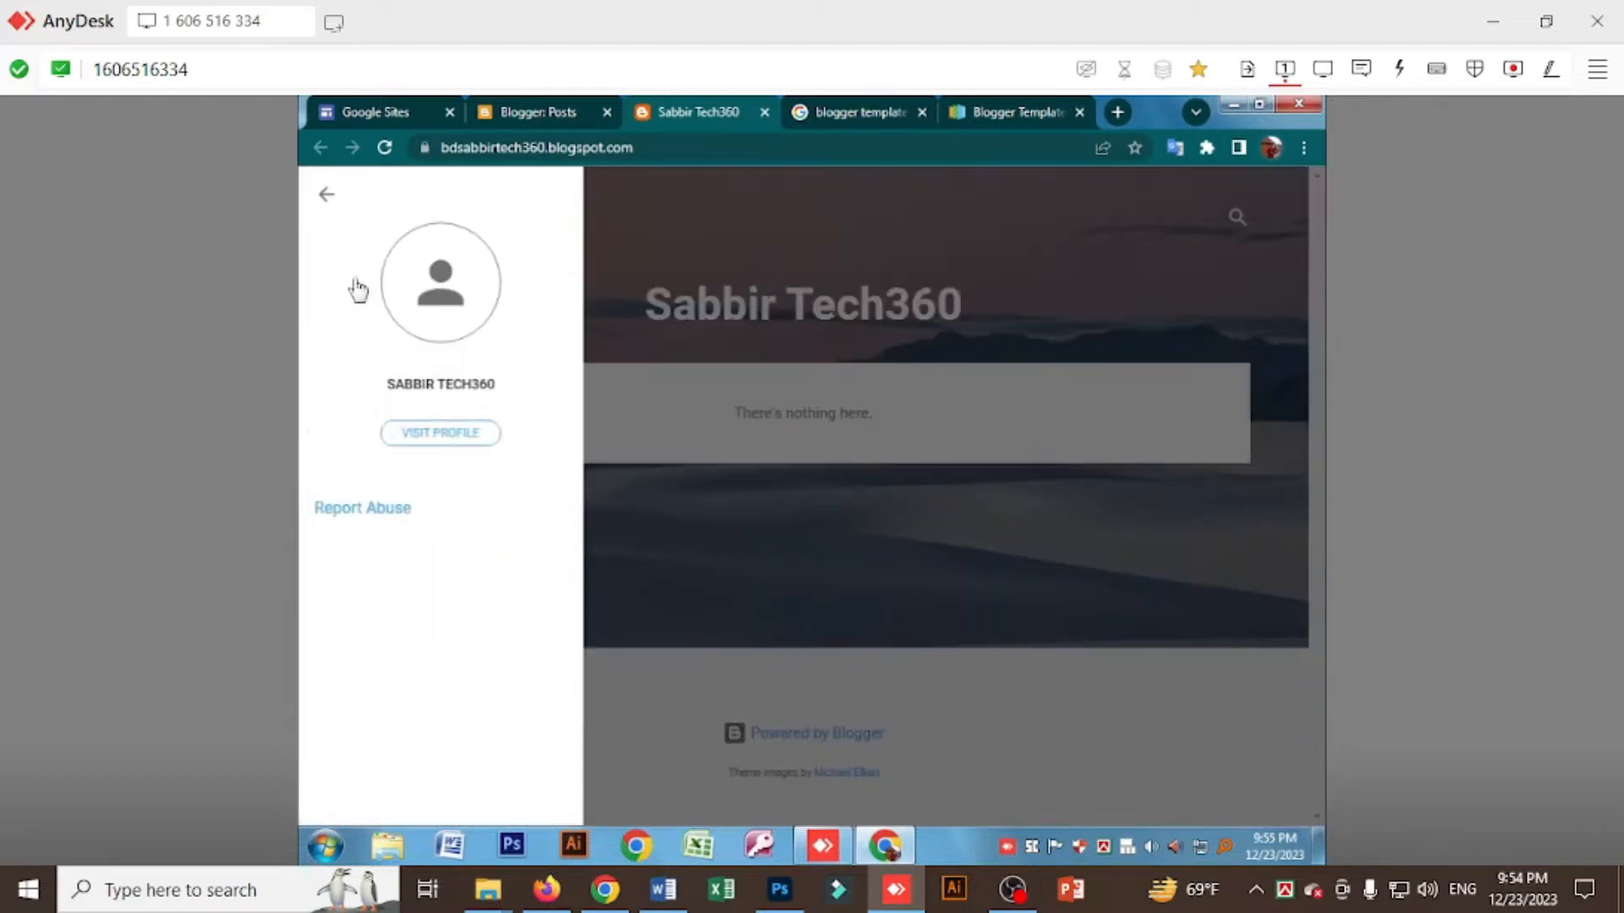
{"action": "left_click", "coordinate": [701, 509]}
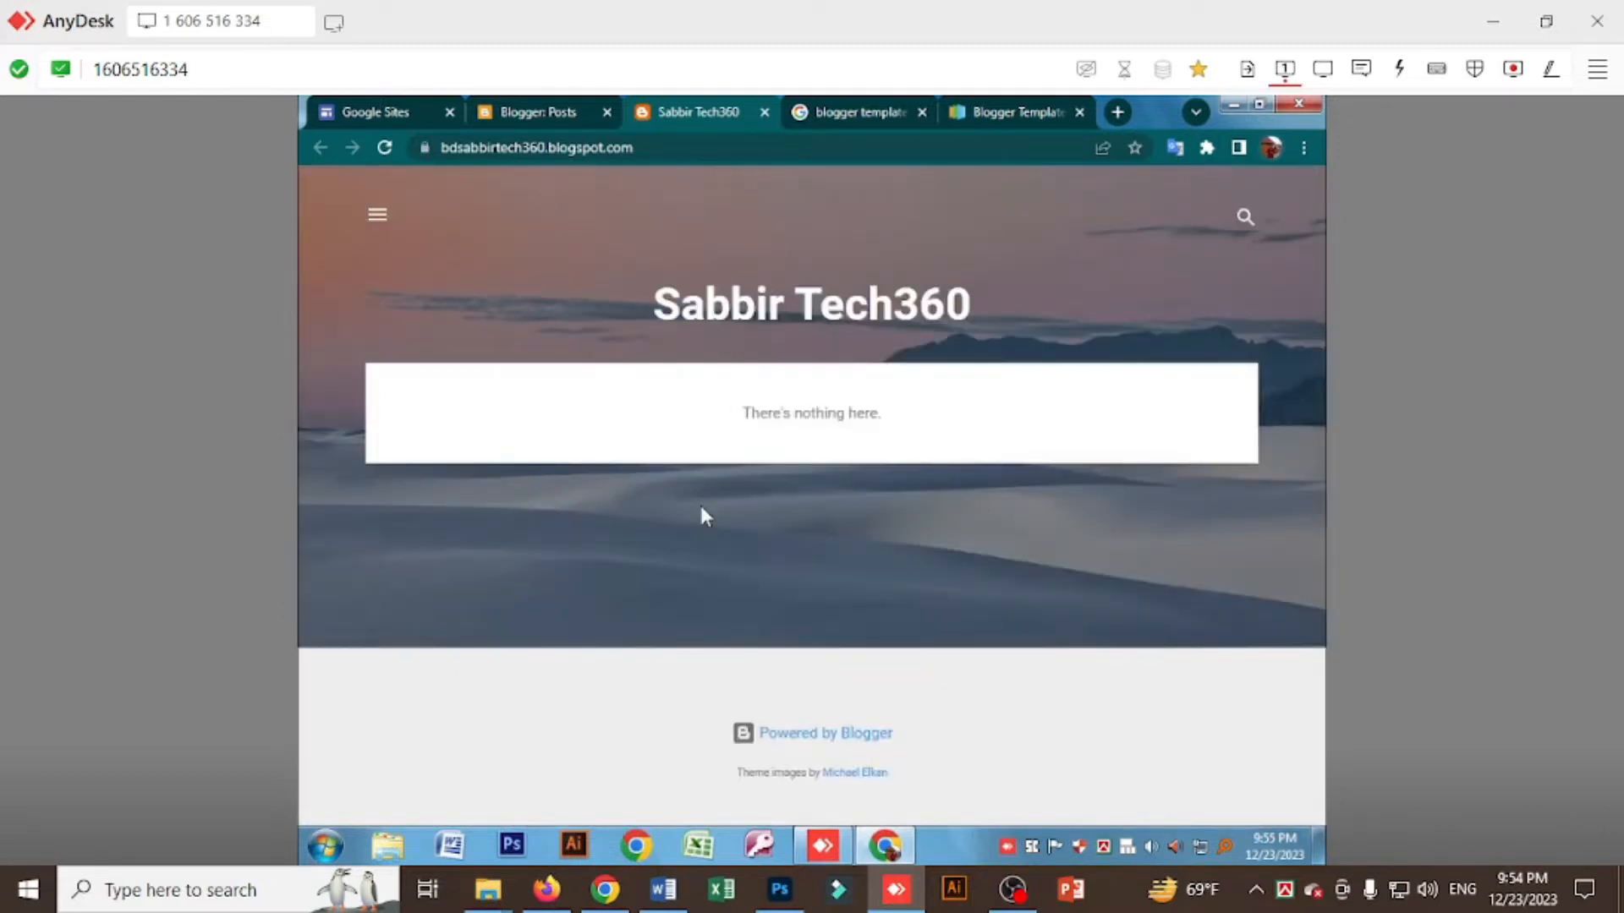
Find the BTemplates site in the Google results for blogger template and open it in a new tab.
{"action": "left_click", "coordinate": [984, 110]}
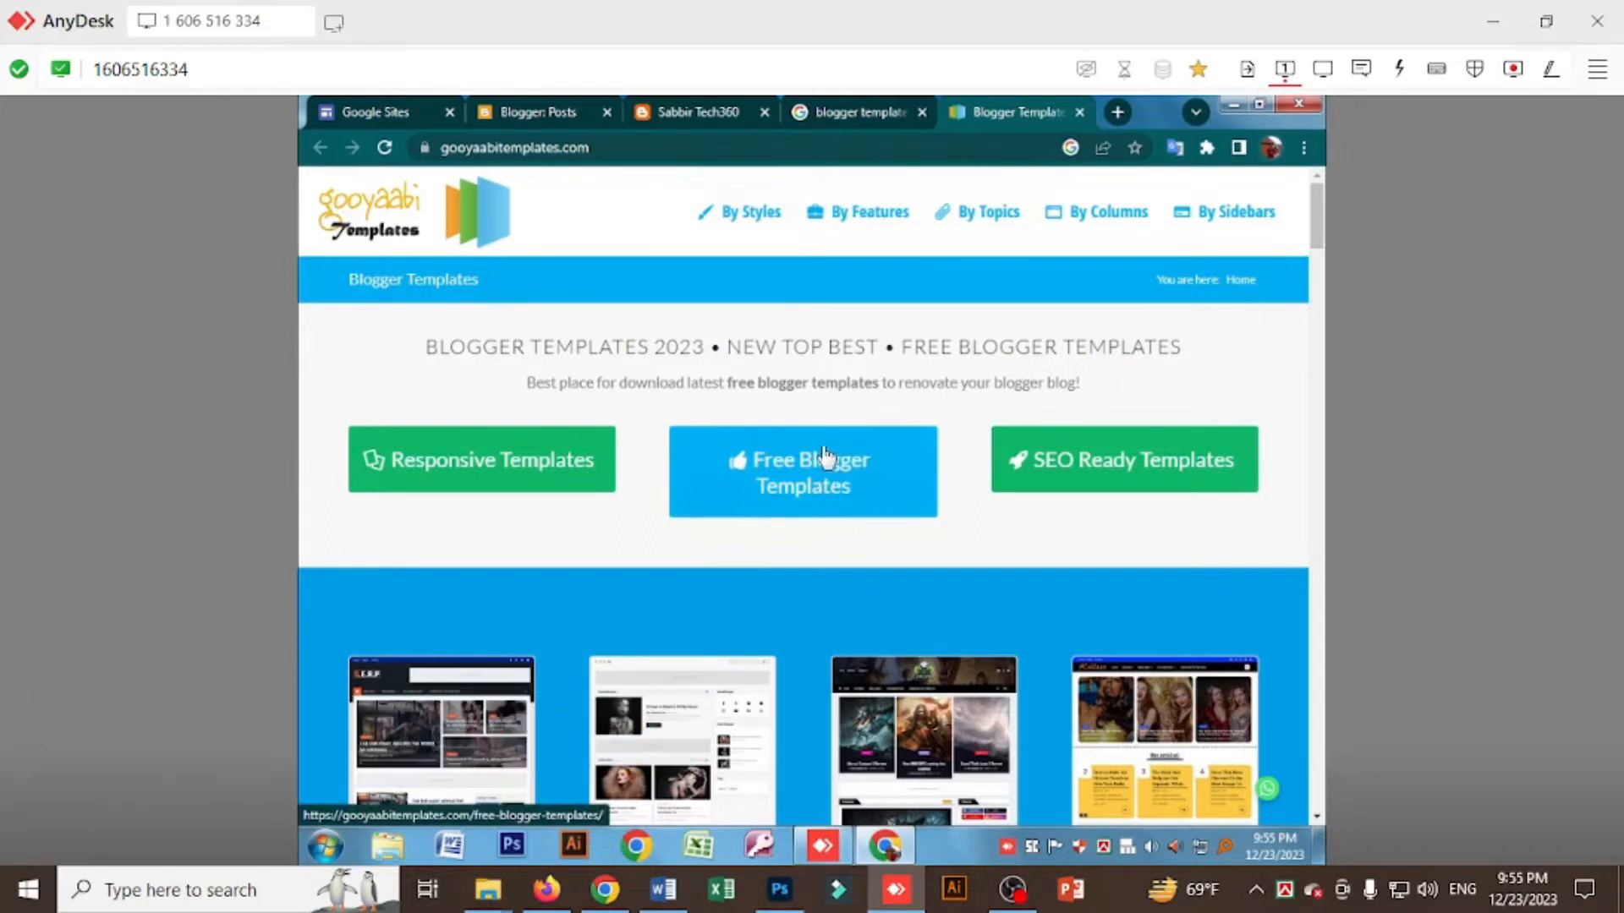
{"action": "left_click", "coordinate": [829, 109]}
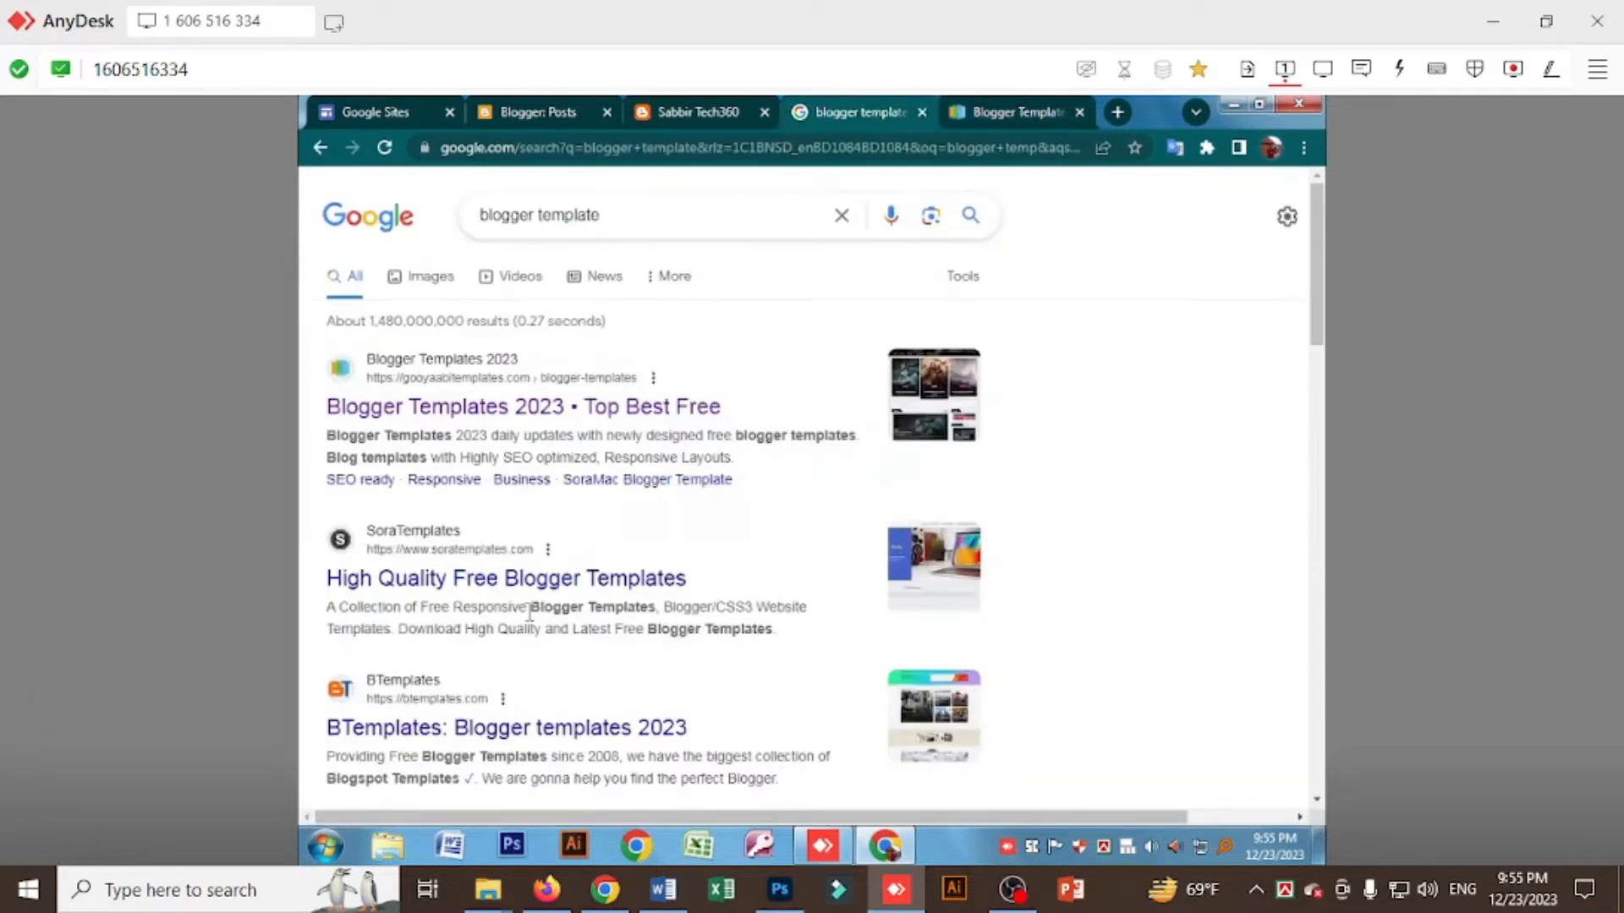
{"action": "scroll", "coordinate": [546, 560], "scroll_direction": "down", "scroll_amount": 3}
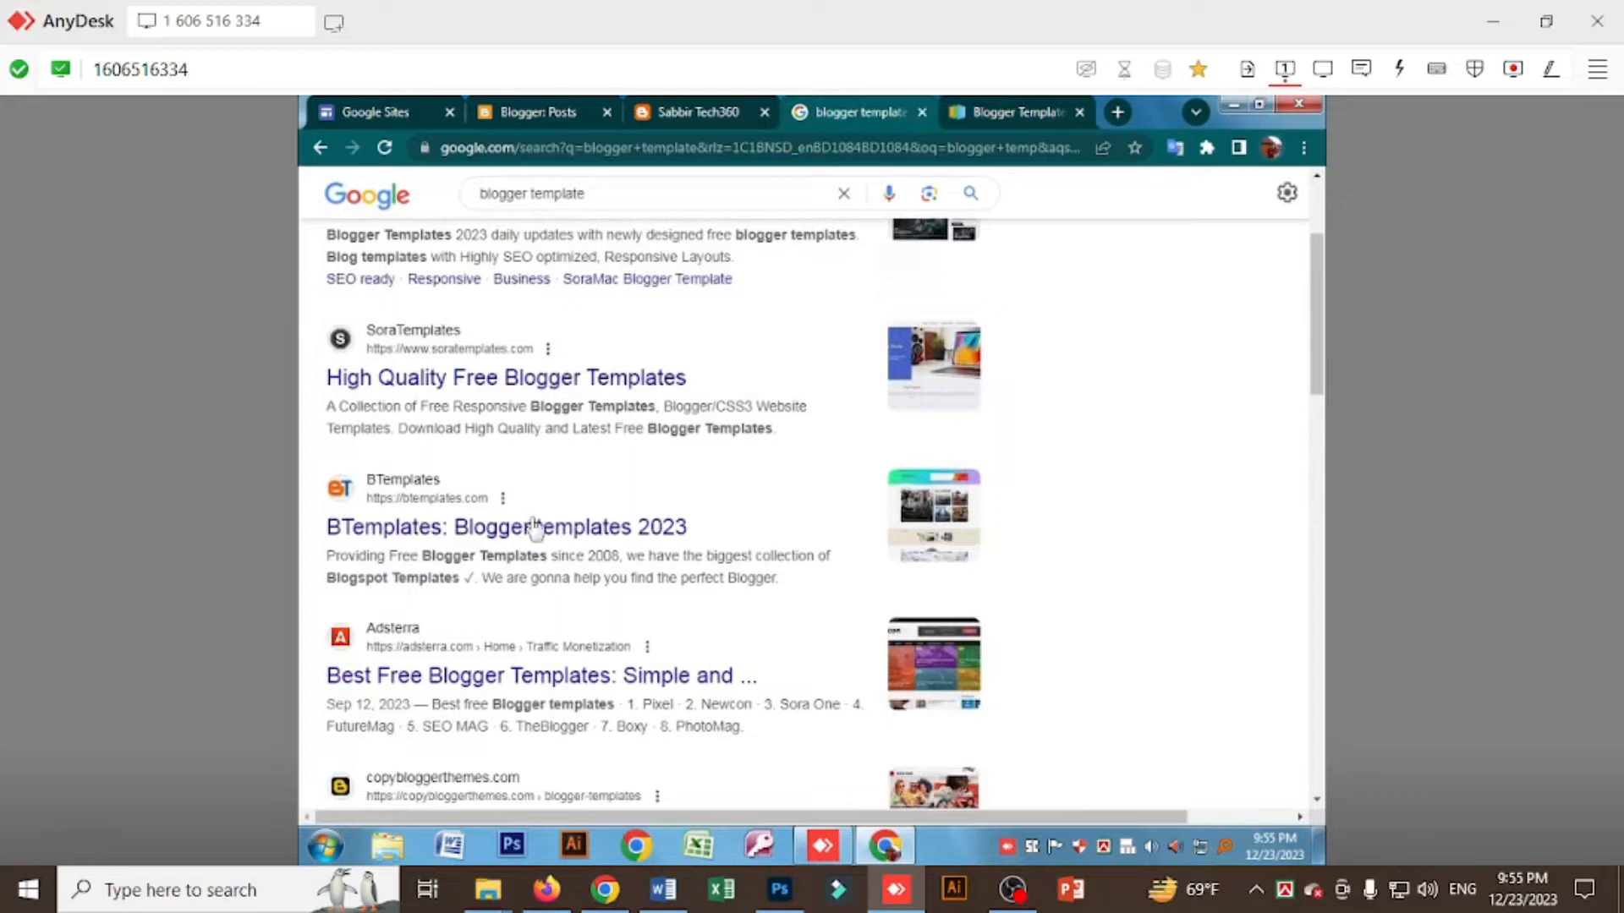
{"action": "right_click", "coordinate": [535, 528]}
{"action": "left_click", "coordinate": [589, 545]}
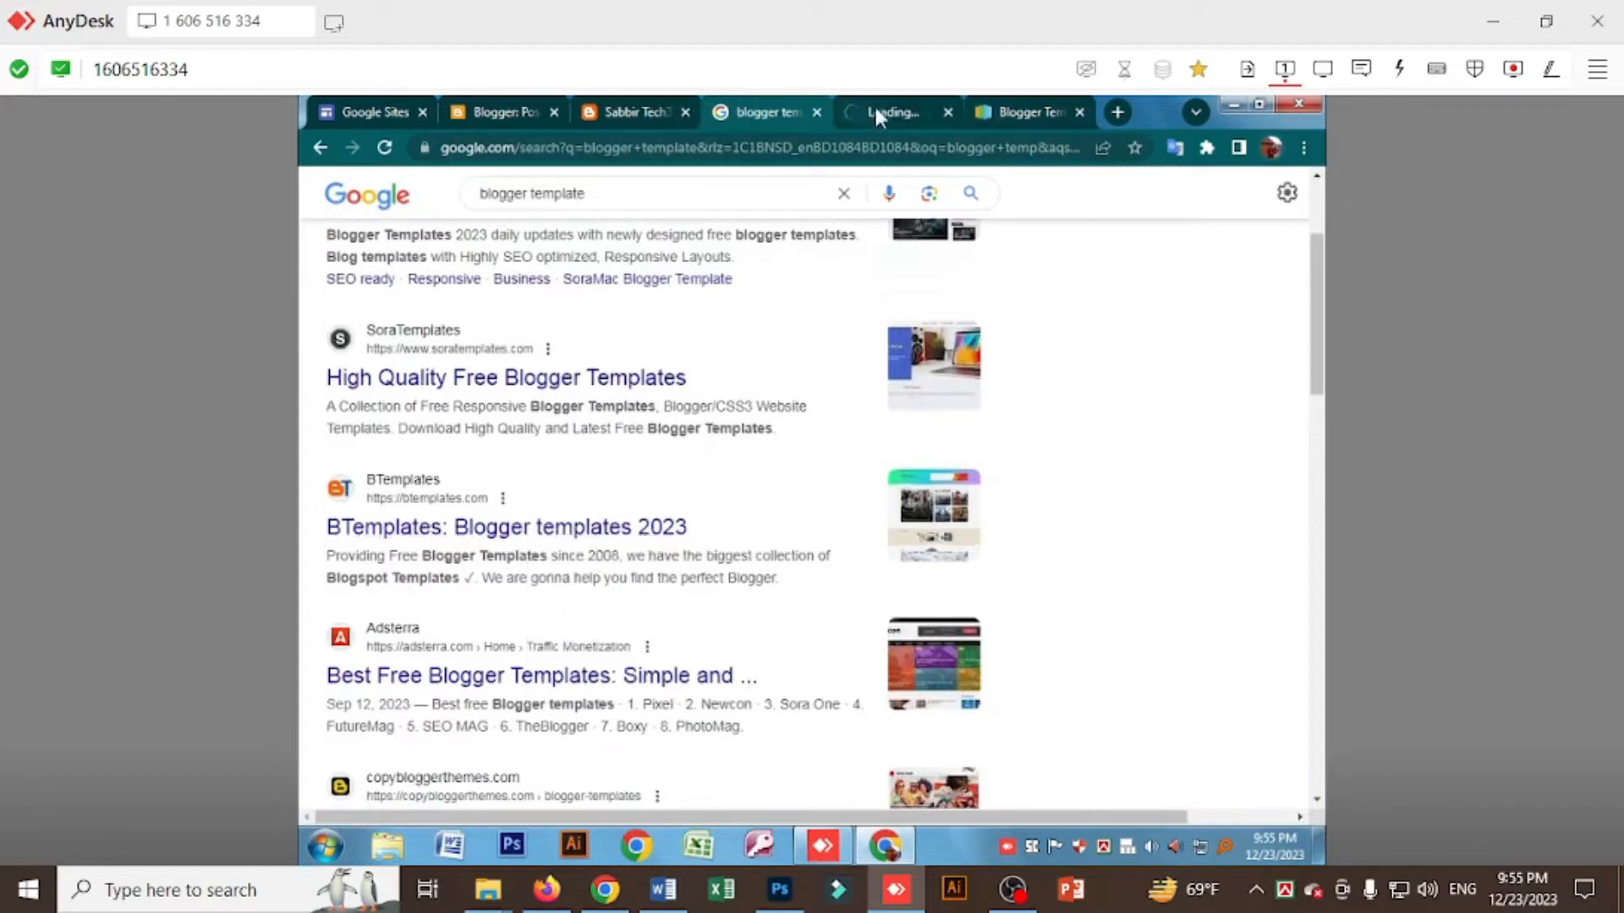
{"action": "left_click", "coordinate": [875, 110]}
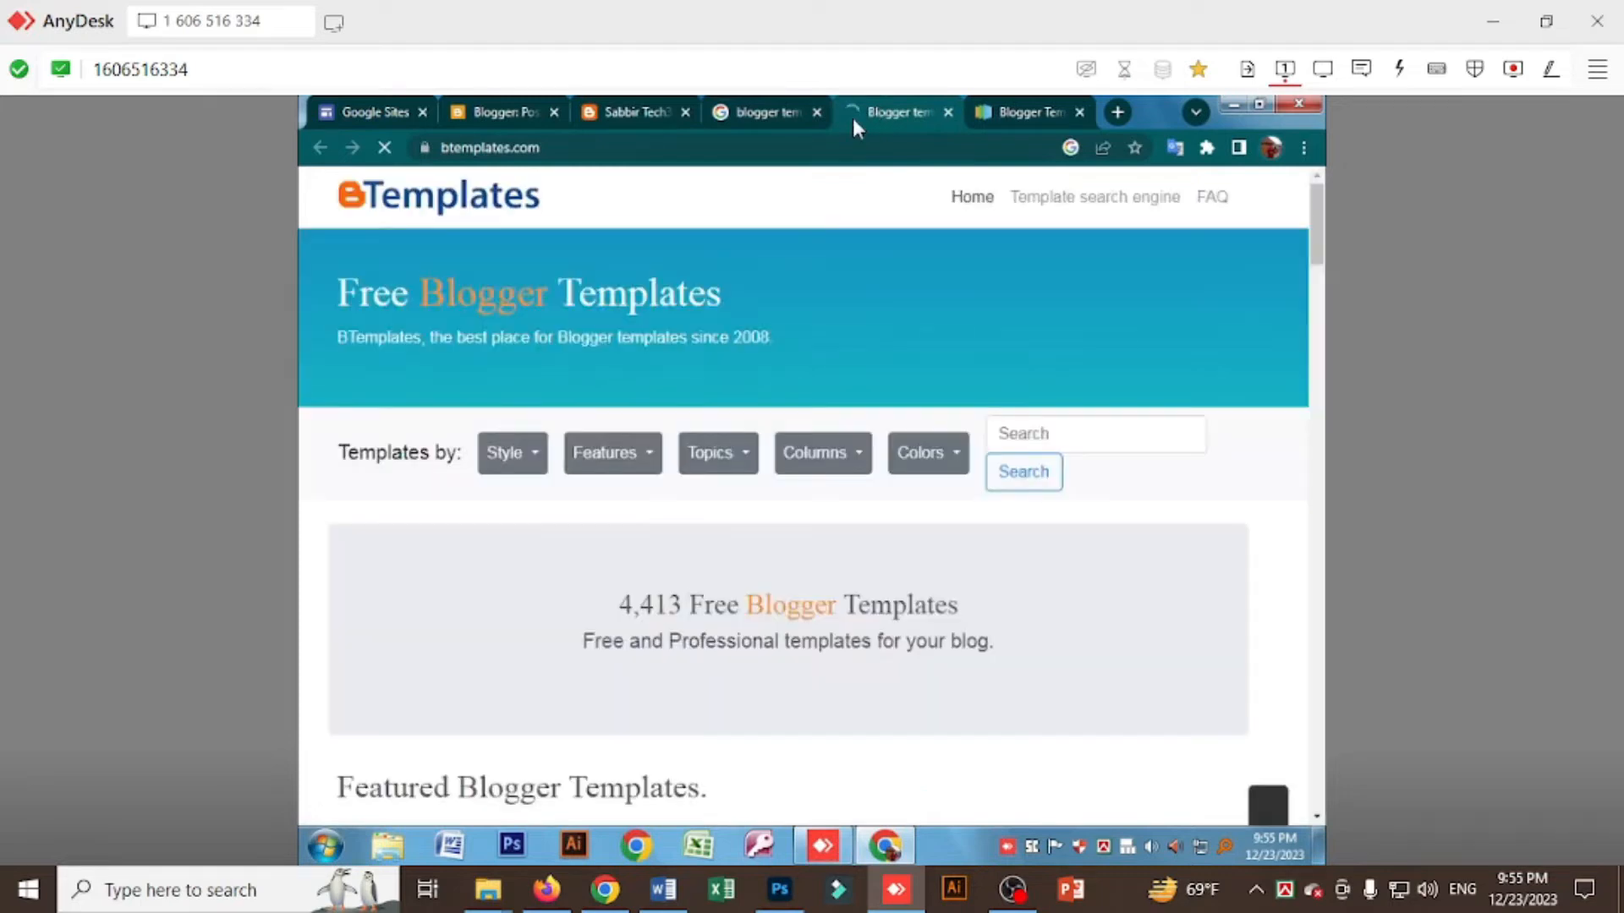
Browse the featured and latest free Blogger templates on the BTemplates home page.
{"action": "scroll", "coordinate": [770, 677], "scroll_direction": "down", "scroll_amount": 5}
{"action": "scroll", "coordinate": [773, 662], "scroll_direction": "down", "scroll_amount": 2}
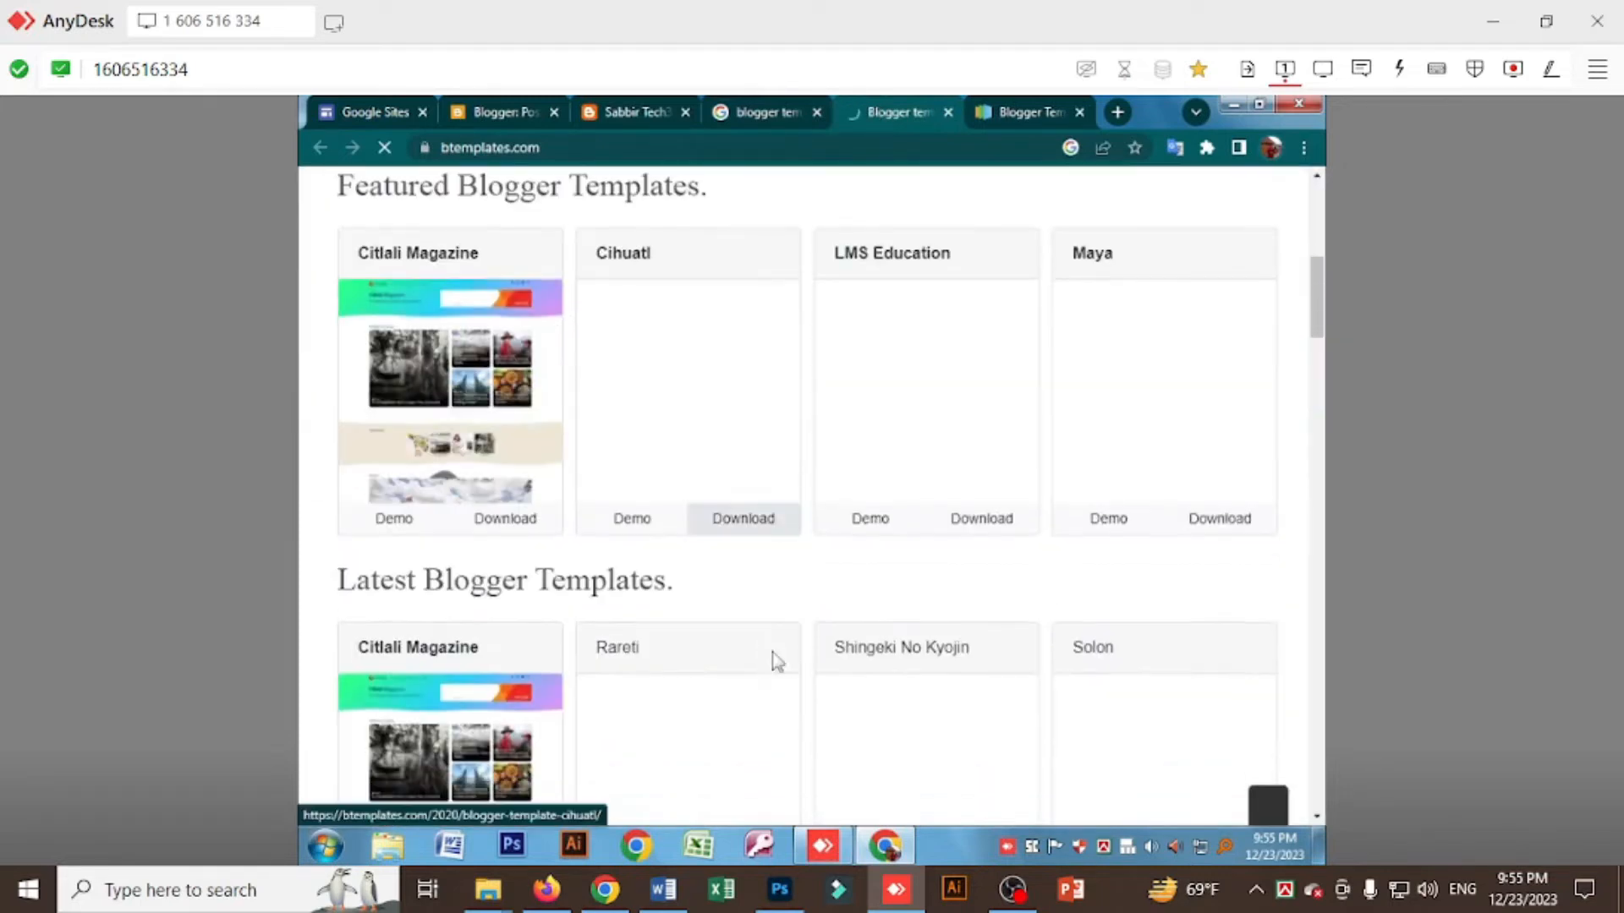
{"action": "scroll", "coordinate": [653, 680], "scroll_direction": "down", "scroll_amount": 3}
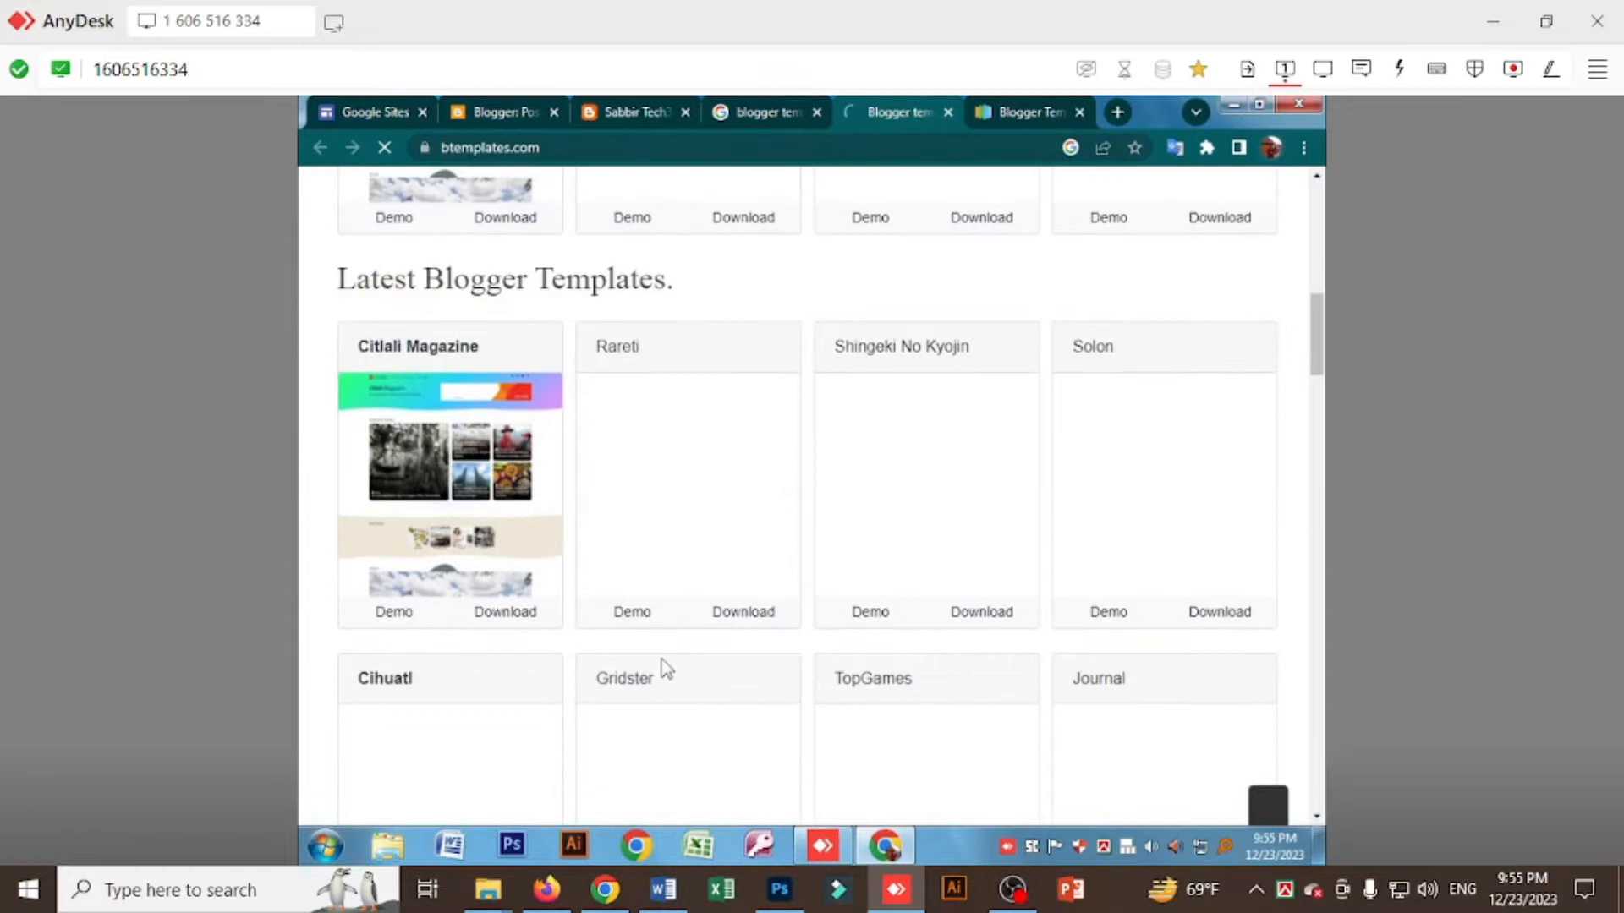
{"action": "scroll", "coordinate": [666, 671], "scroll_direction": "down", "scroll_amount": 3}
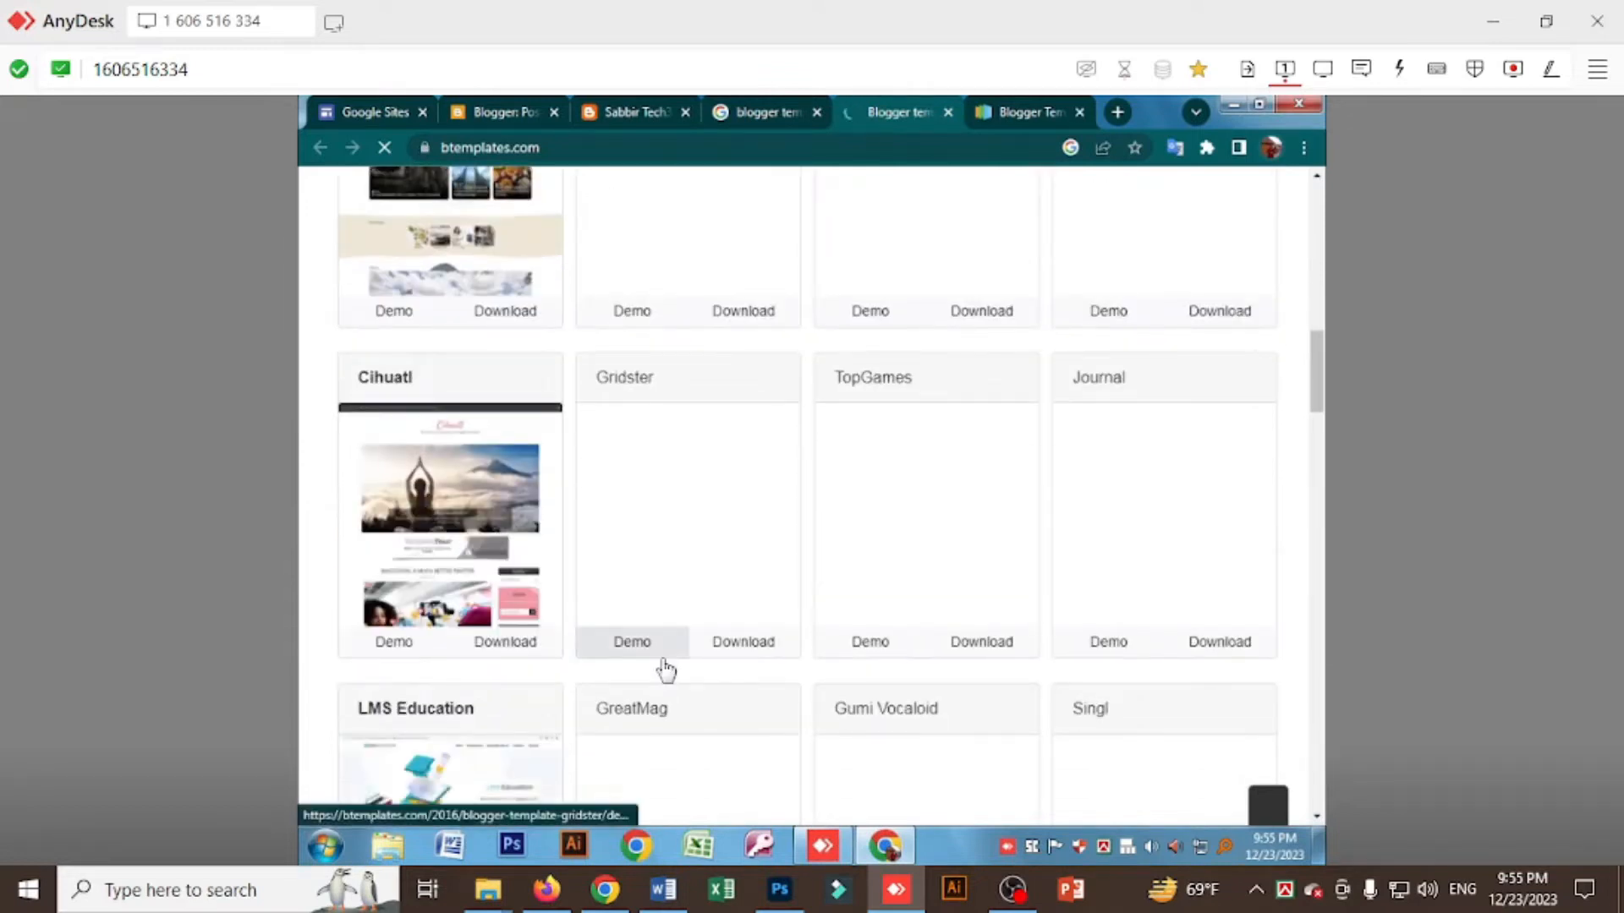
{"action": "scroll", "coordinate": [666, 671], "scroll_direction": "down", "scroll_amount": 2}
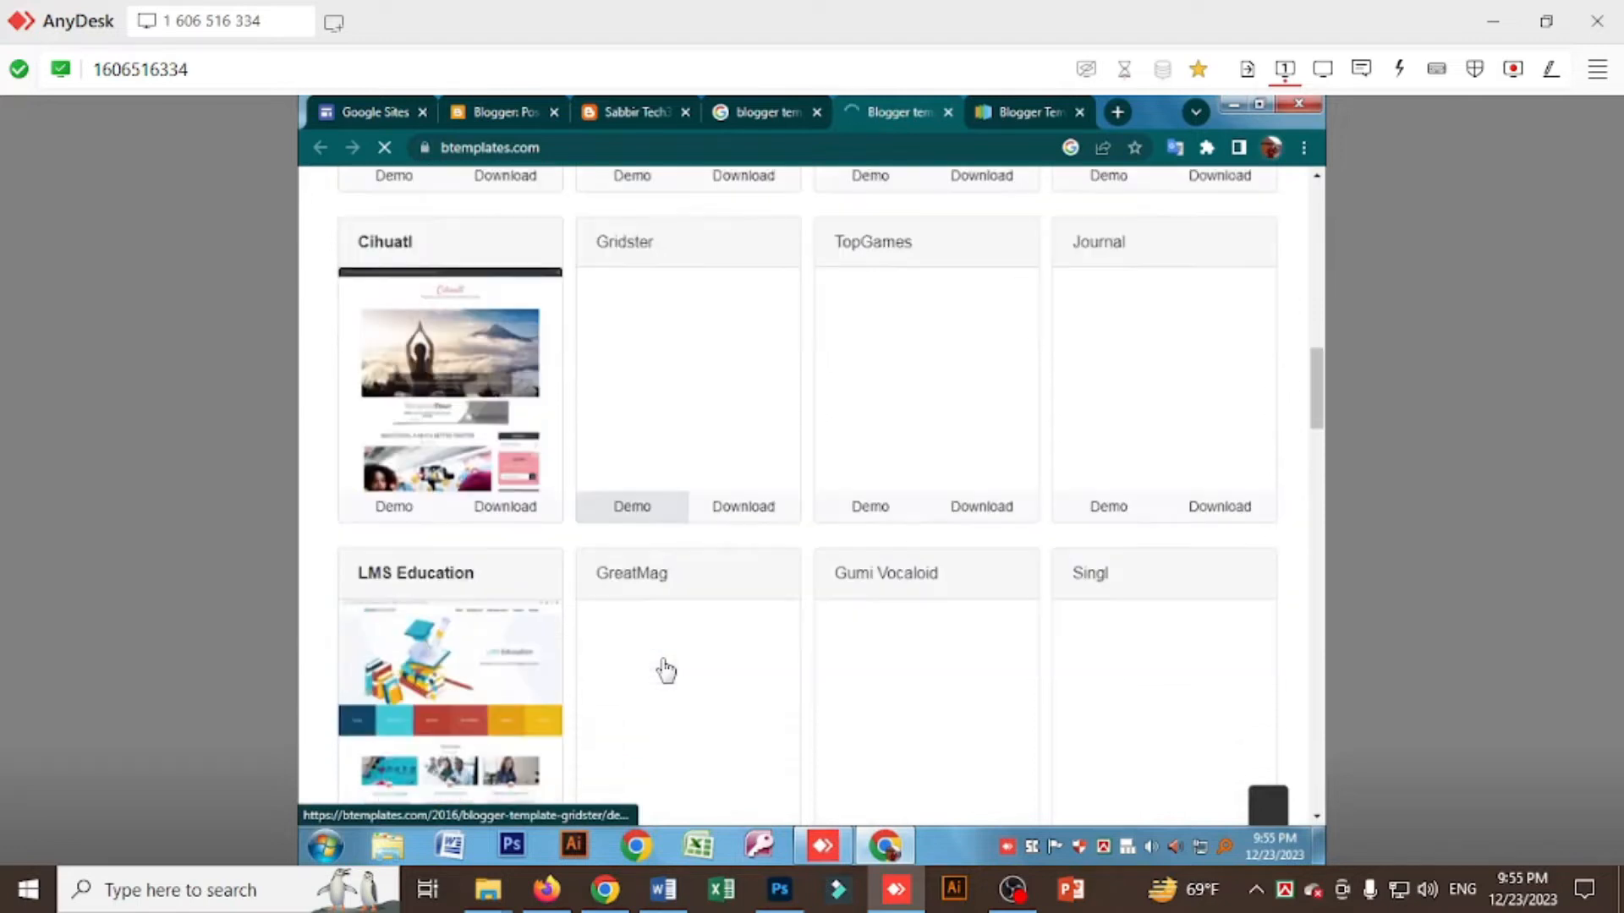
{"action": "scroll", "coordinate": [667, 671], "scroll_direction": "down", "scroll_amount": 1}
{"action": "scroll", "coordinate": [667, 671], "scroll_direction": "down", "scroll_amount": 4}
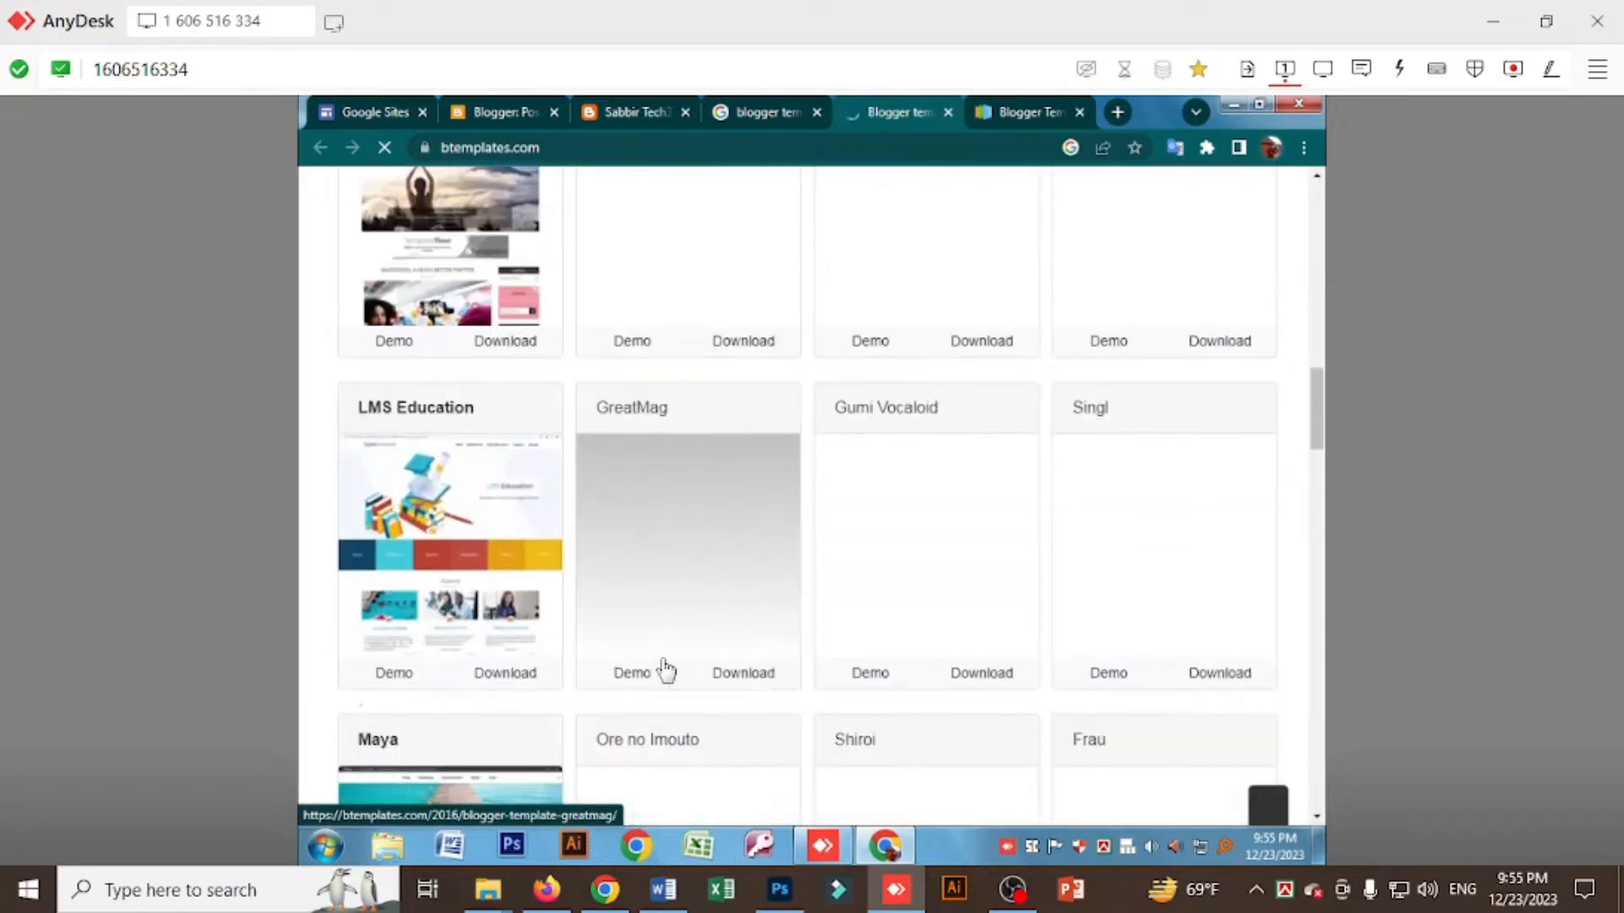
{"action": "scroll", "coordinate": [666, 670], "scroll_direction": "down", "scroll_amount": 1}
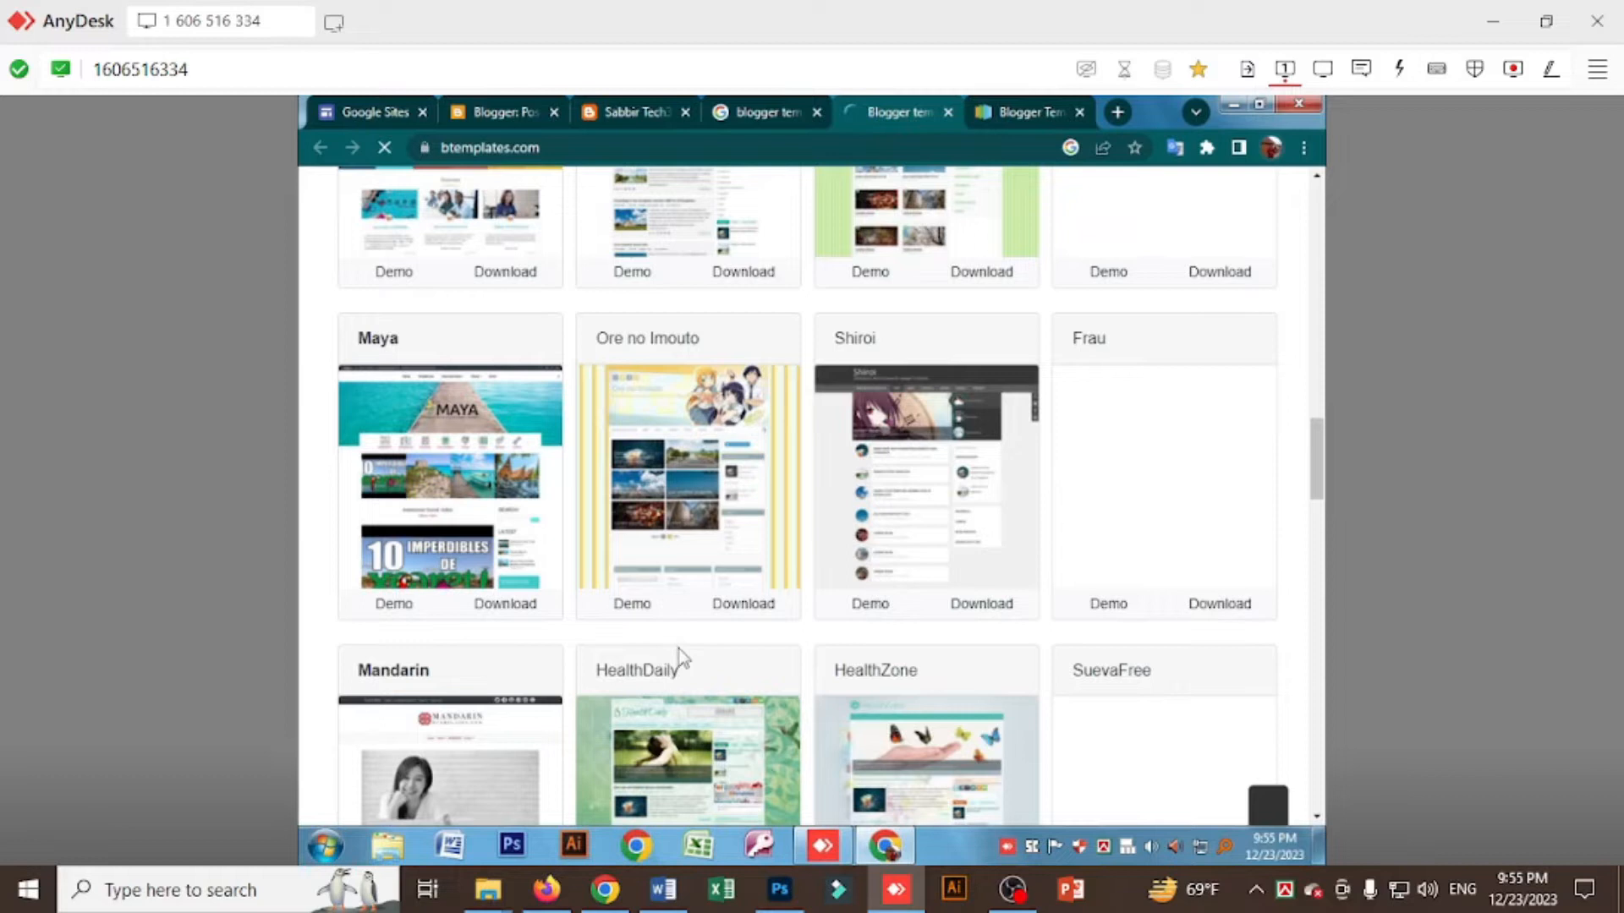
{"action": "scroll", "coordinate": [679, 658], "scroll_direction": "down", "scroll_amount": 1}
{"action": "scroll", "coordinate": [681, 653], "scroll_direction": "down", "scroll_amount": 2}
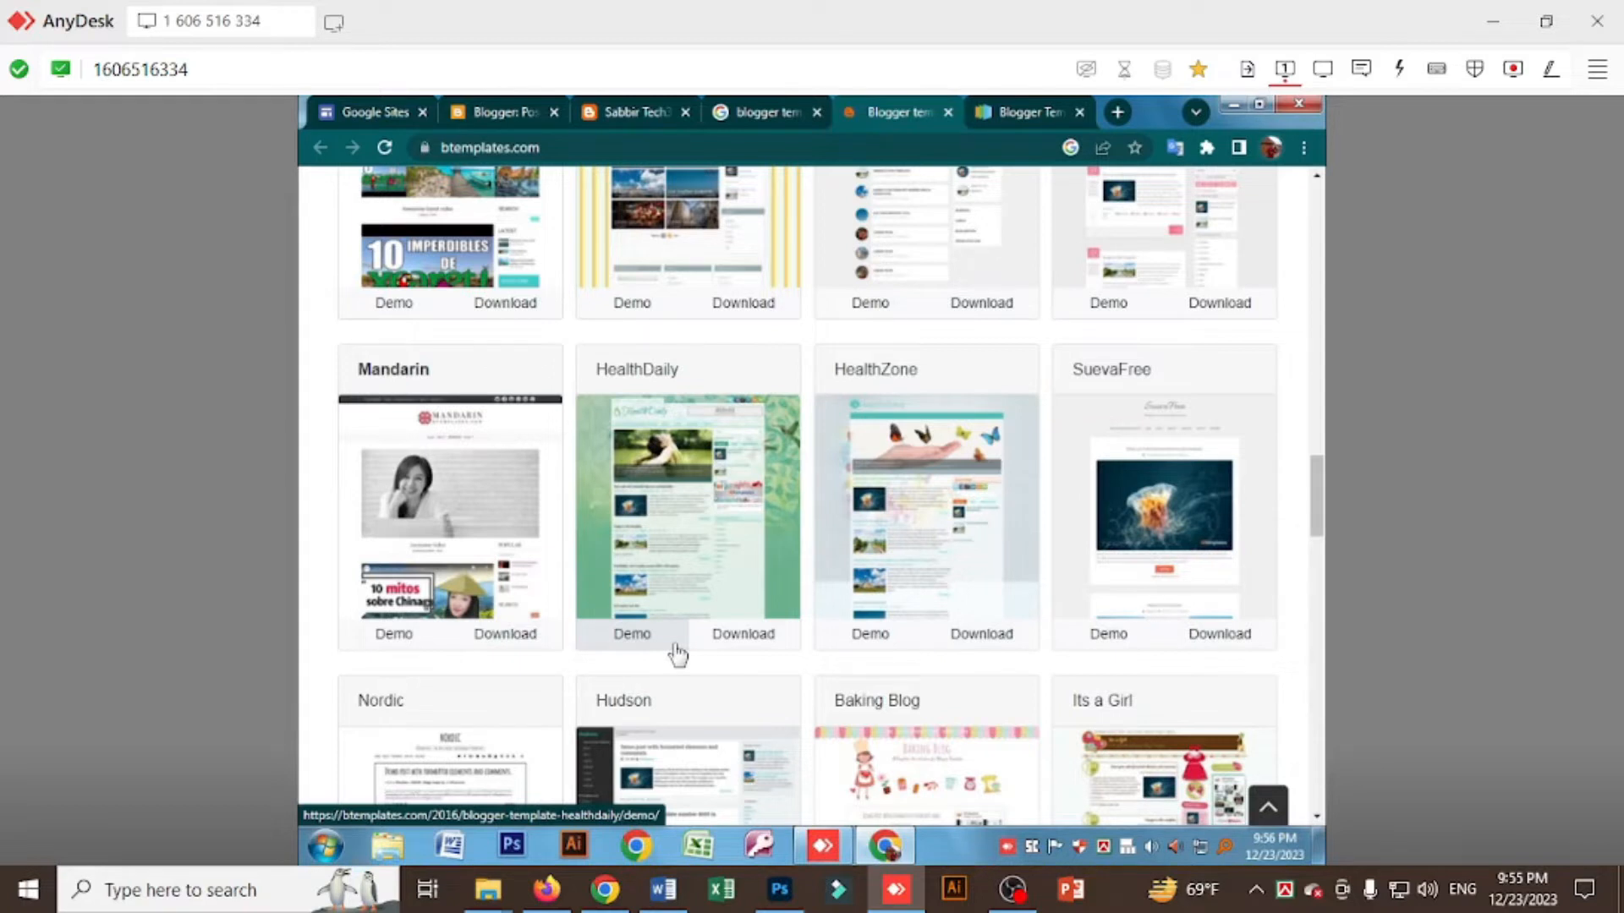
{"action": "scroll", "coordinate": [680, 652], "scroll_direction": "down", "scroll_amount": 4}
{"action": "scroll", "coordinate": [689, 647], "scroll_direction": "up", "scroll_amount": 8}
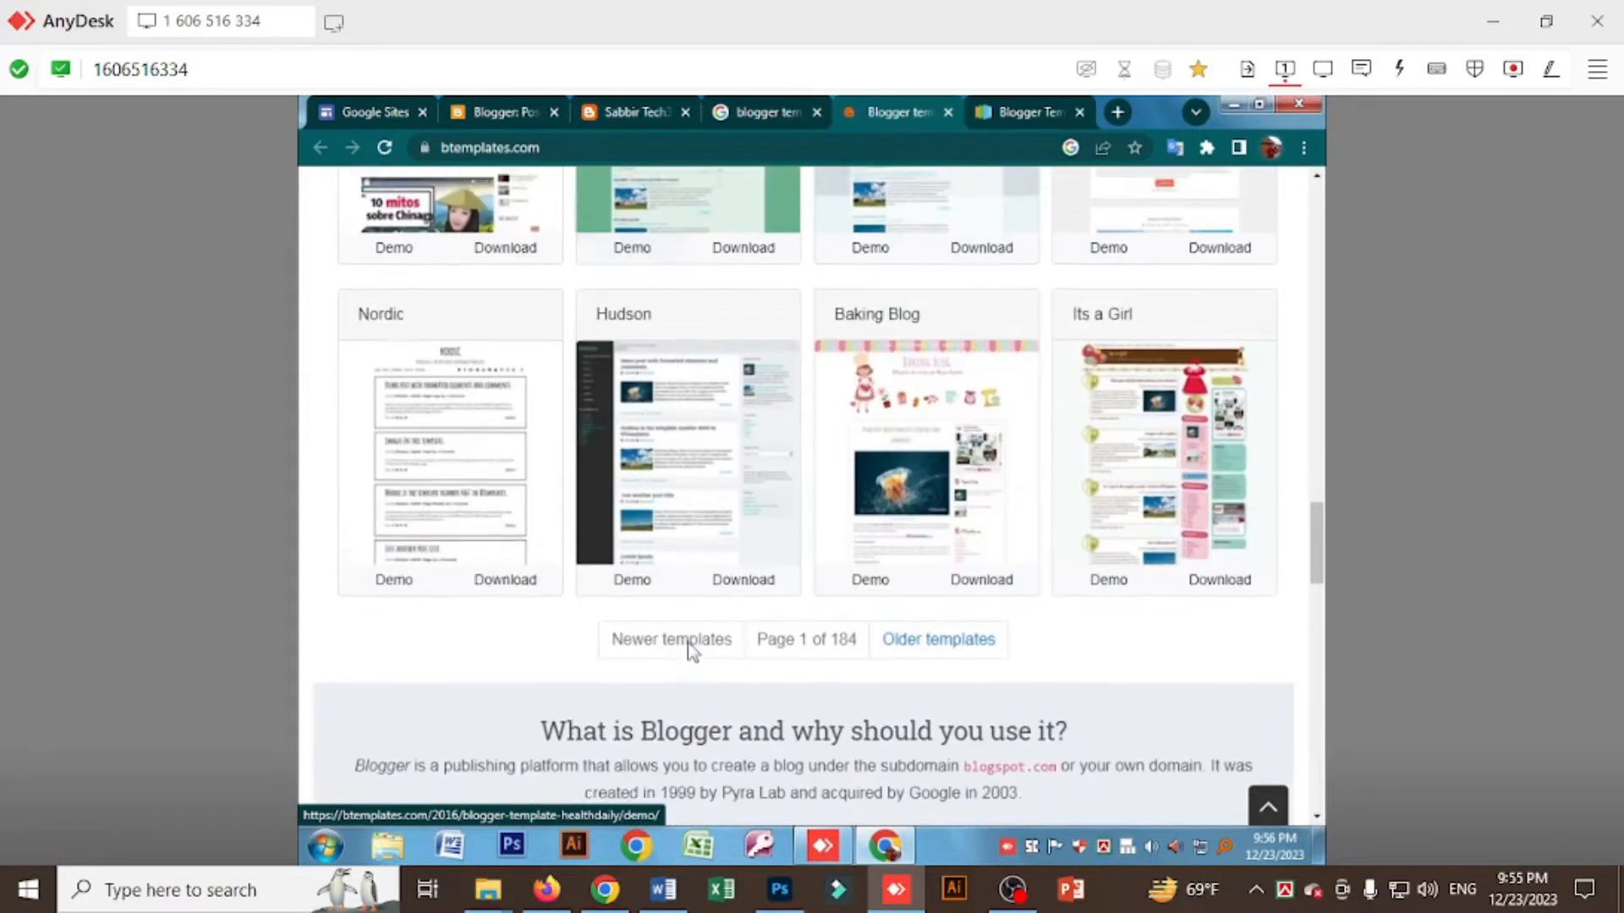
{"action": "scroll", "coordinate": [700, 634], "scroll_direction": "up", "scroll_amount": 3}
Return to the Gooyaabi Templates site, dismiss the ad, and open the Qten template's page in a new tab.
{"action": "left_click", "coordinate": [1001, 96]}
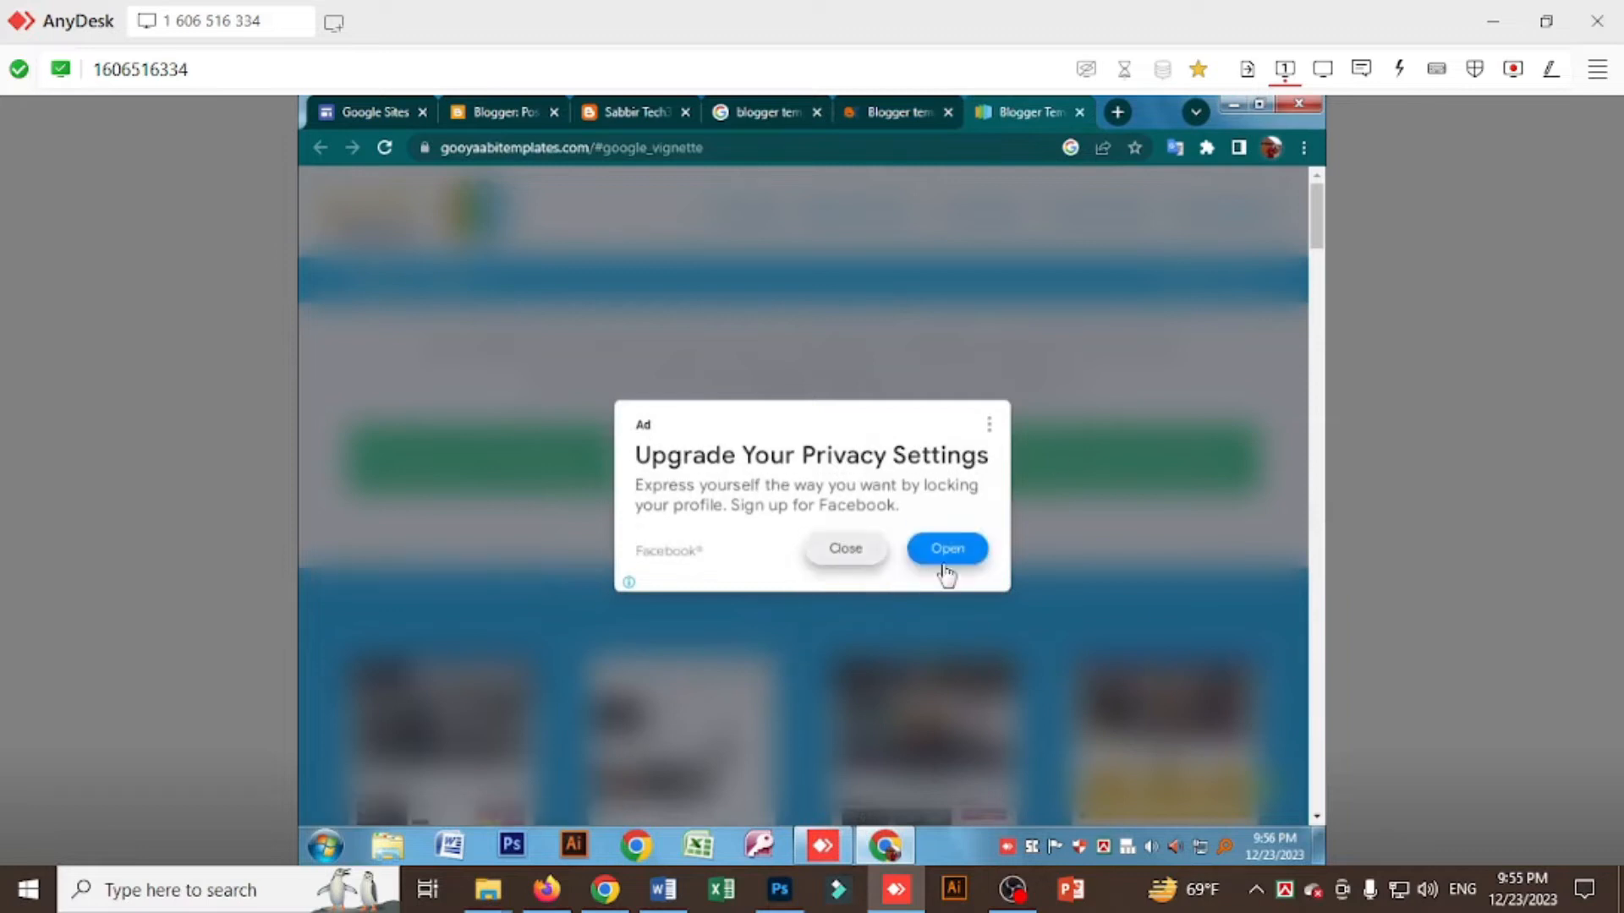
{"action": "left_click", "coordinate": [846, 549]}
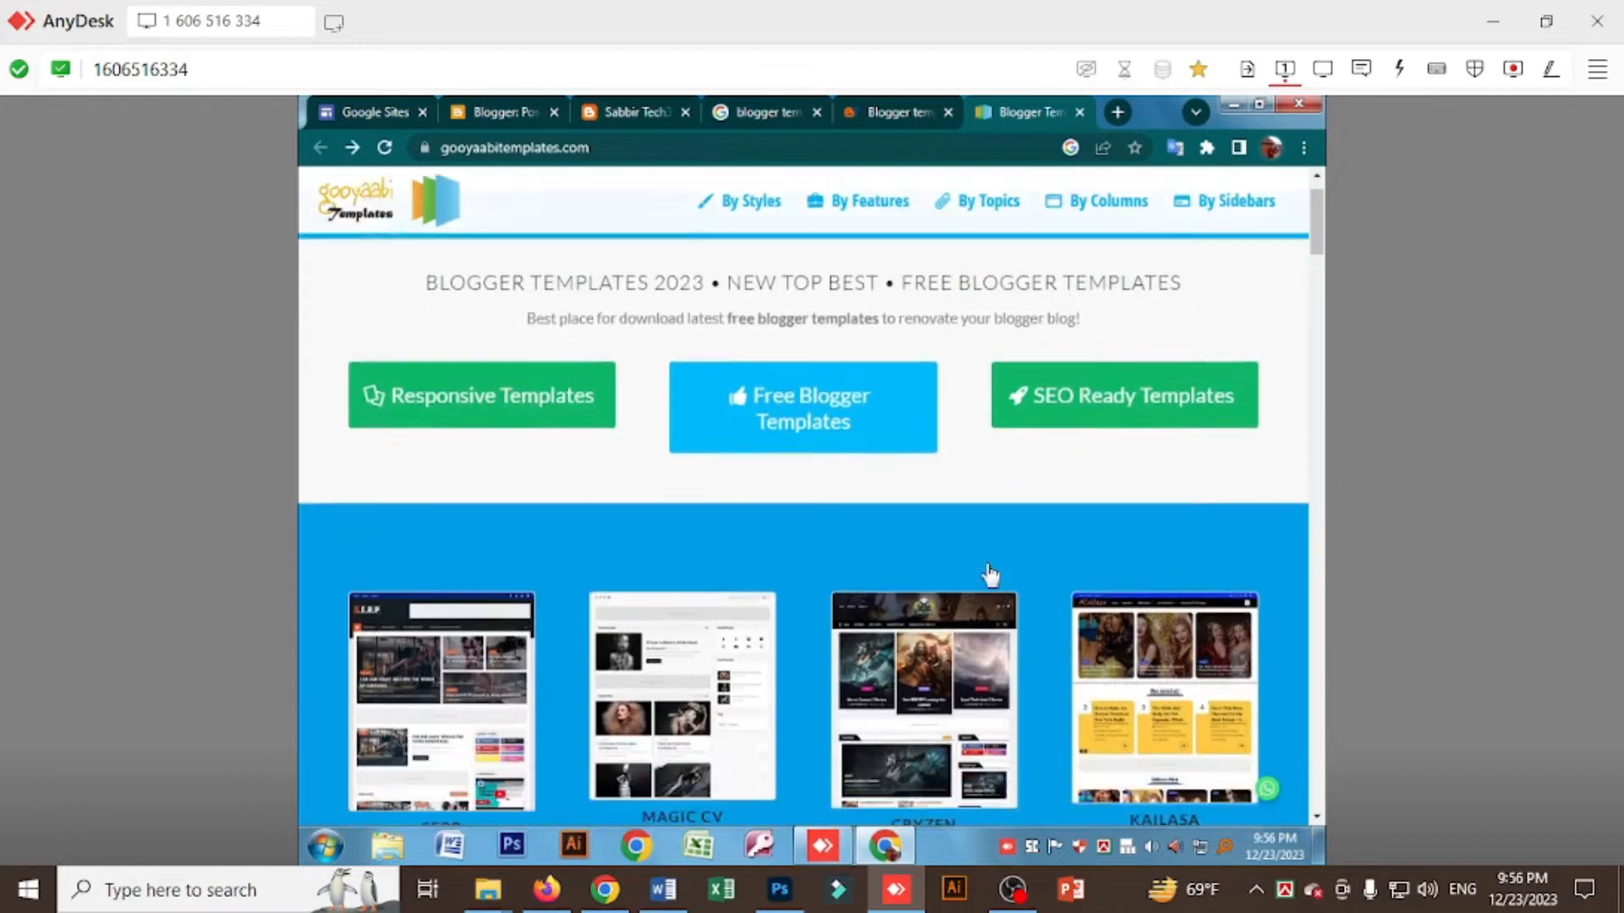
{"action": "scroll", "coordinate": [986, 573], "scroll_direction": "down", "scroll_amount": 5}
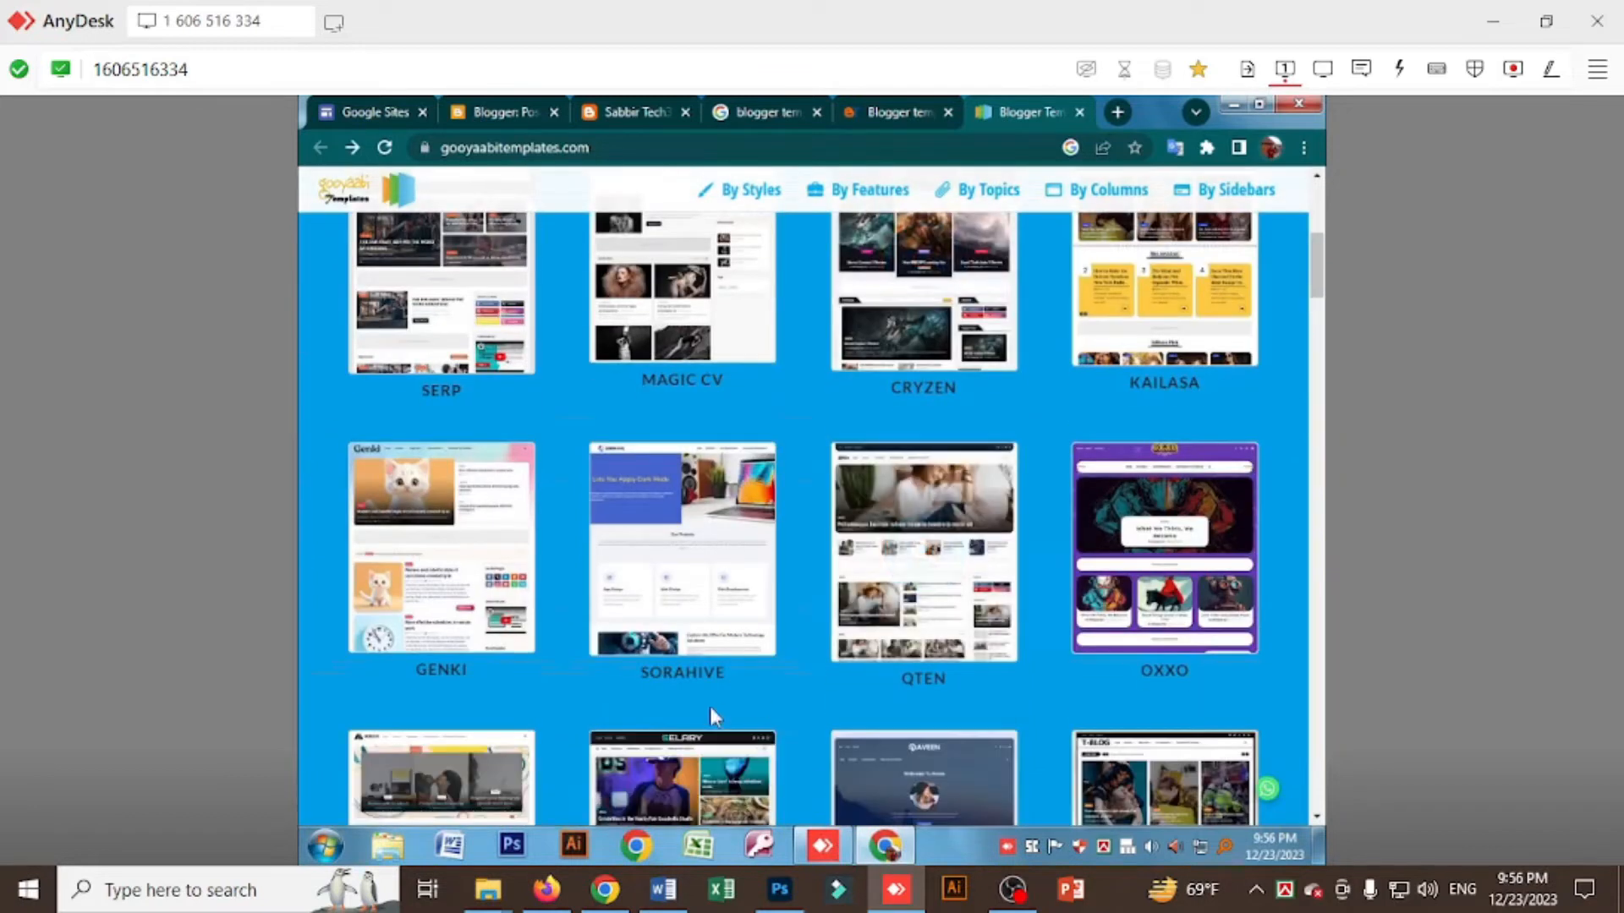
{"action": "right_click", "coordinate": [882, 613]}
{"action": "left_click", "coordinate": [935, 297]}
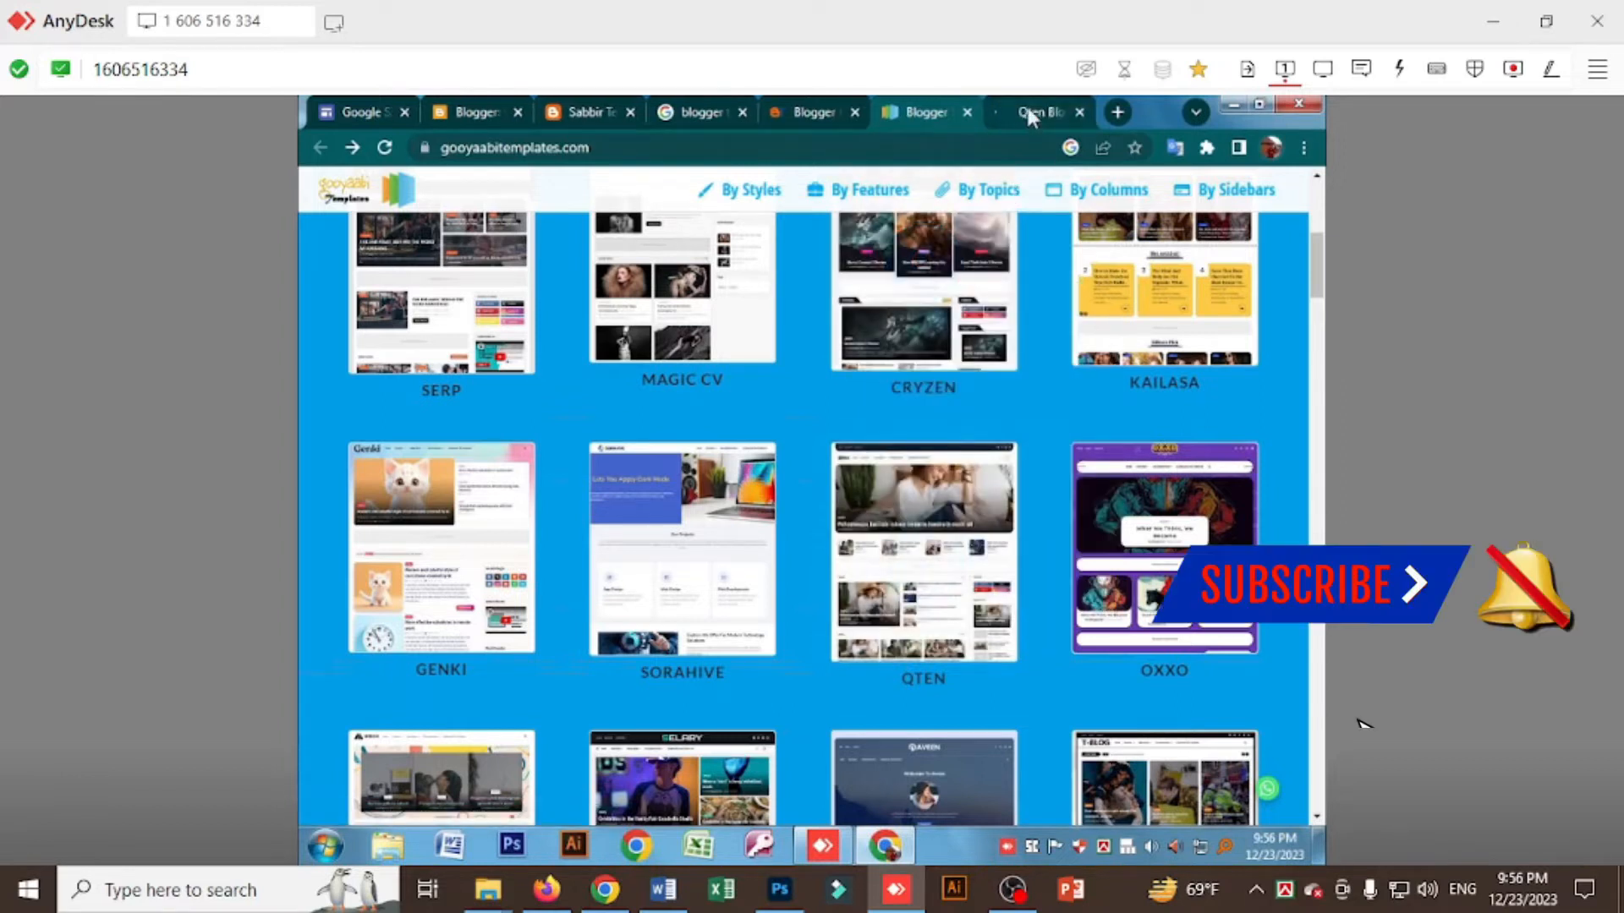
{"action": "left_click", "coordinate": [1026, 108]}
Open the Qten template's live preview and examine its home page layout.
{"action": "scroll", "coordinate": [677, 626], "scroll_direction": "down", "scroll_amount": 5}
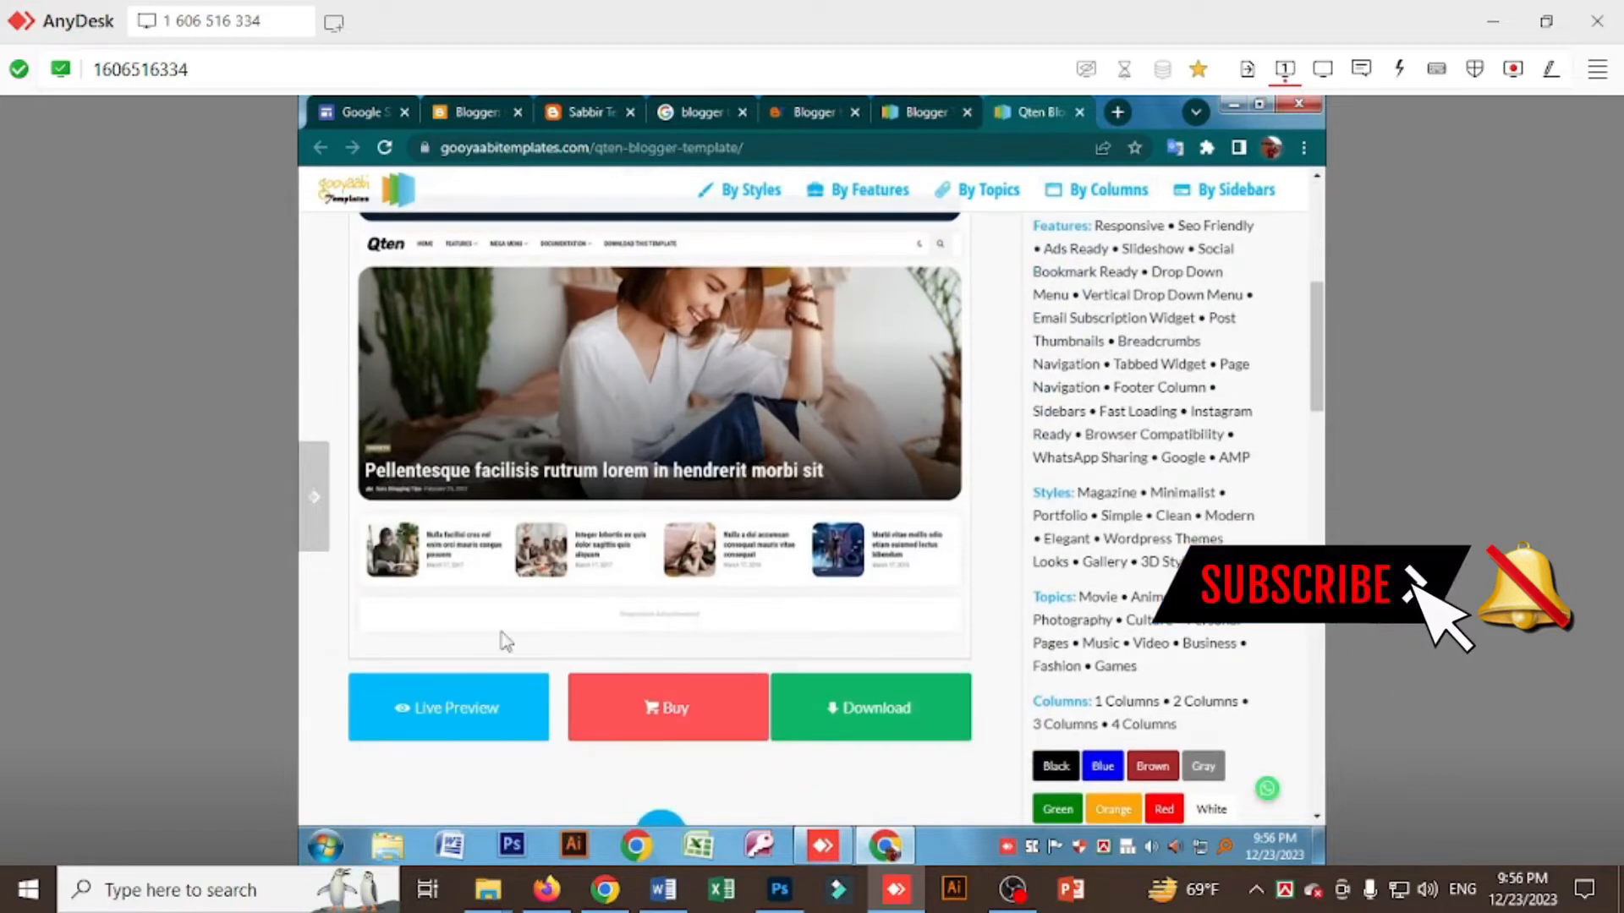
{"action": "left_click", "coordinate": [470, 717]}
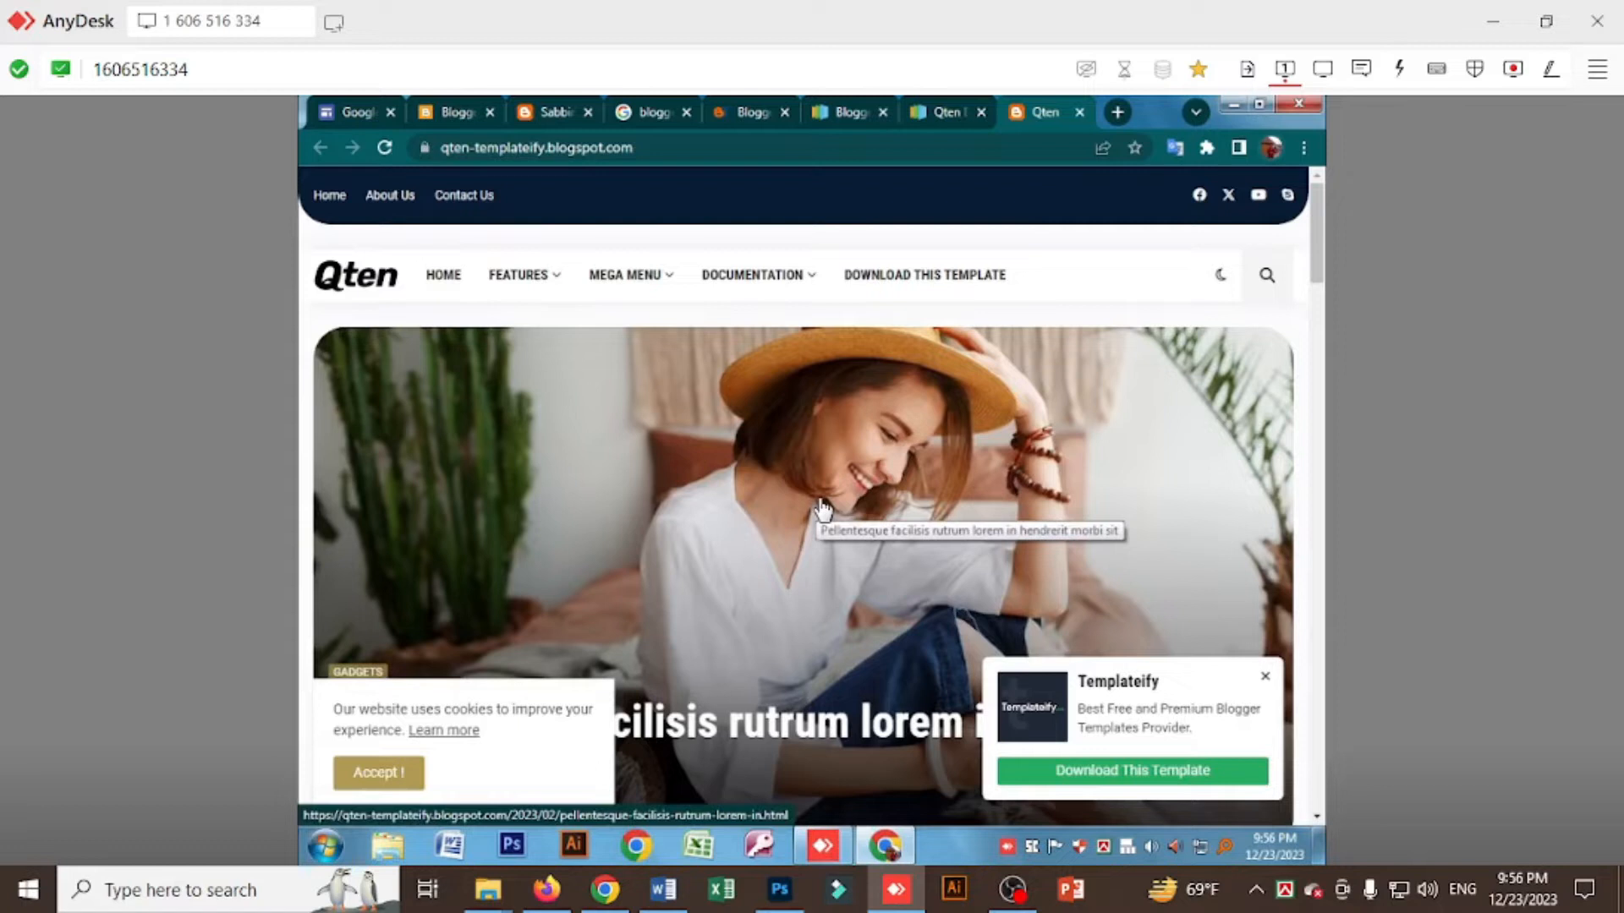
{"action": "scroll", "coordinate": [825, 507], "scroll_direction": "down", "scroll_amount": 10}
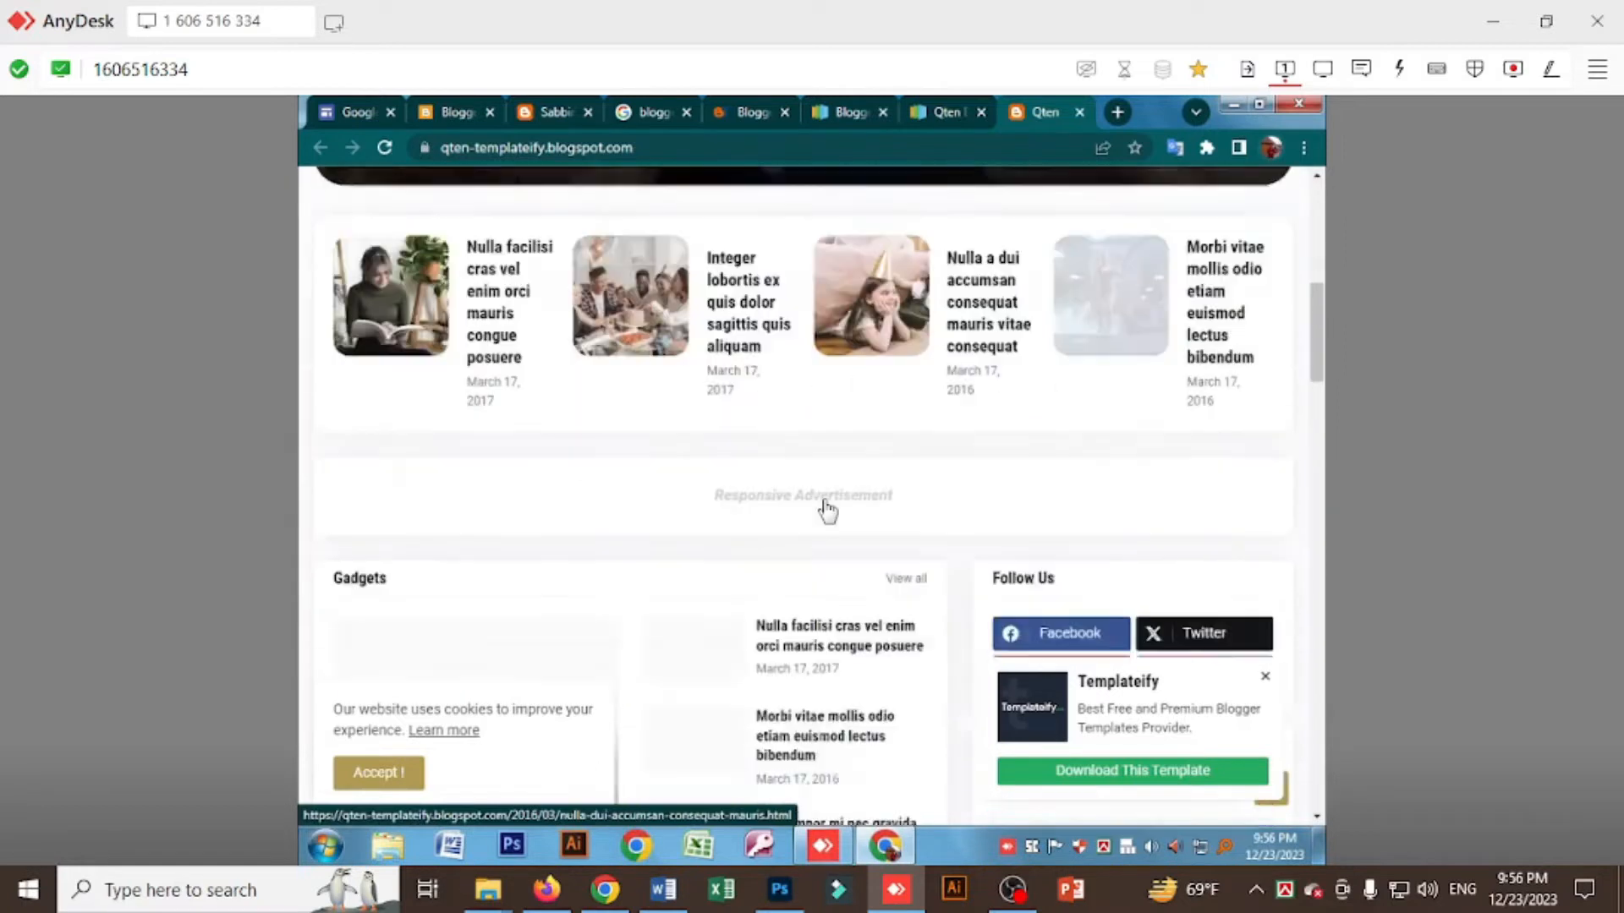
{"action": "scroll", "coordinate": [827, 510], "scroll_direction": "down", "scroll_amount": 4}
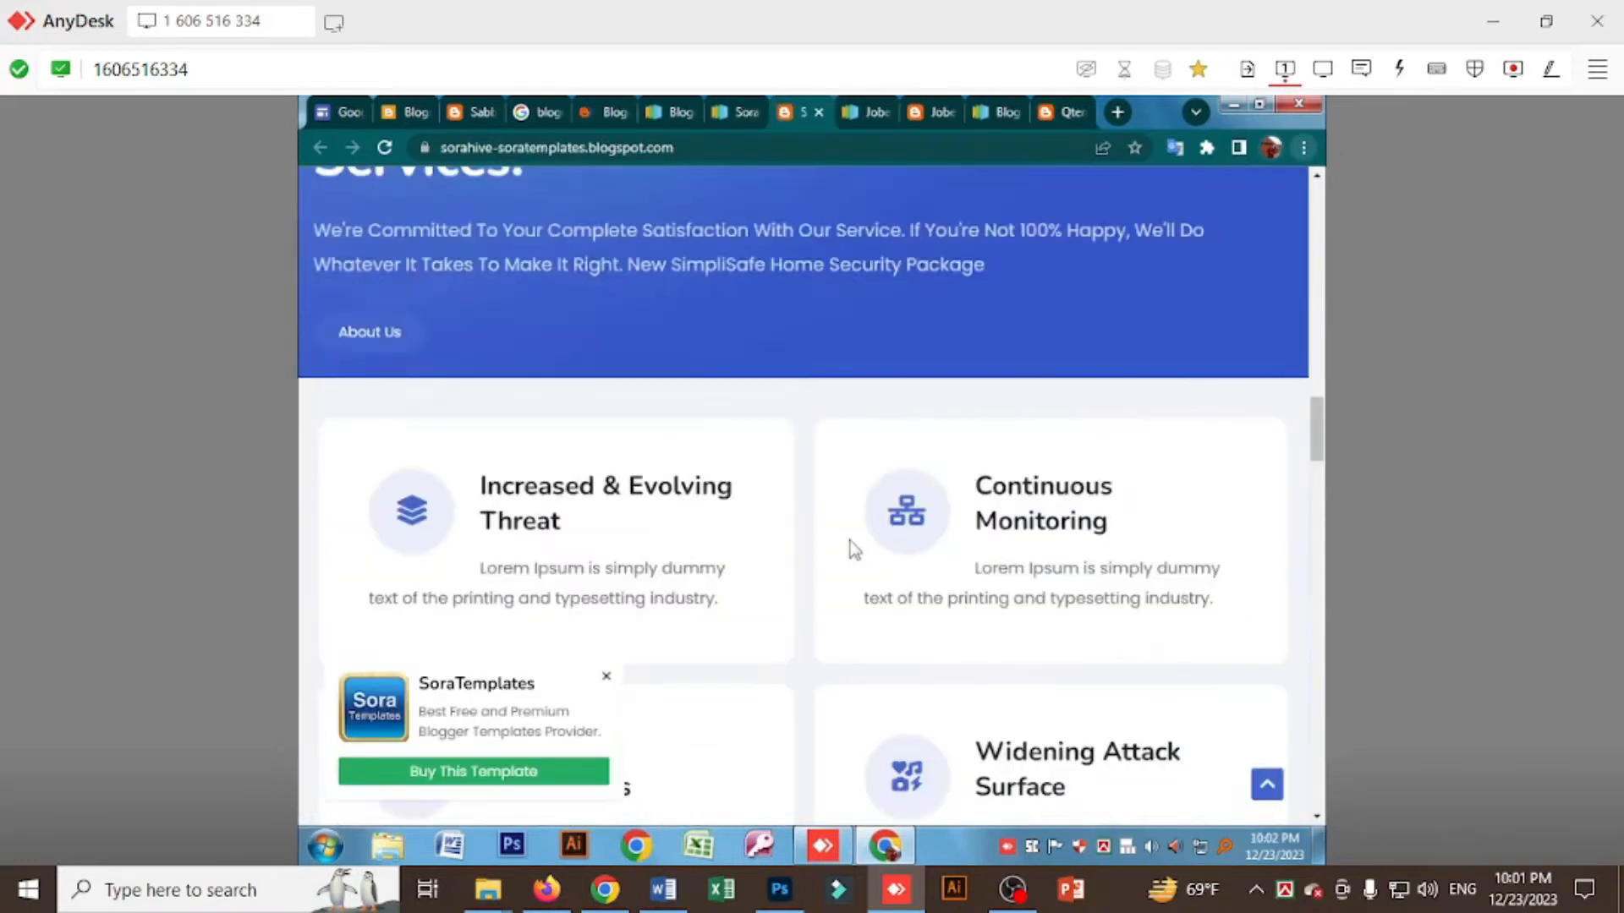
Examine the SoraHive template's demo site, from its service sections back up to the header.
{"action": "scroll", "coordinate": [850, 540], "scroll_direction": "down", "scroll_amount": 5}
{"action": "scroll", "coordinate": [849, 544], "scroll_direction": "down", "scroll_amount": 5}
{"action": "scroll", "coordinate": [849, 544], "scroll_direction": "up", "scroll_amount": 4}
{"action": "scroll", "coordinate": [849, 545], "scroll_direction": "down", "scroll_amount": 8}
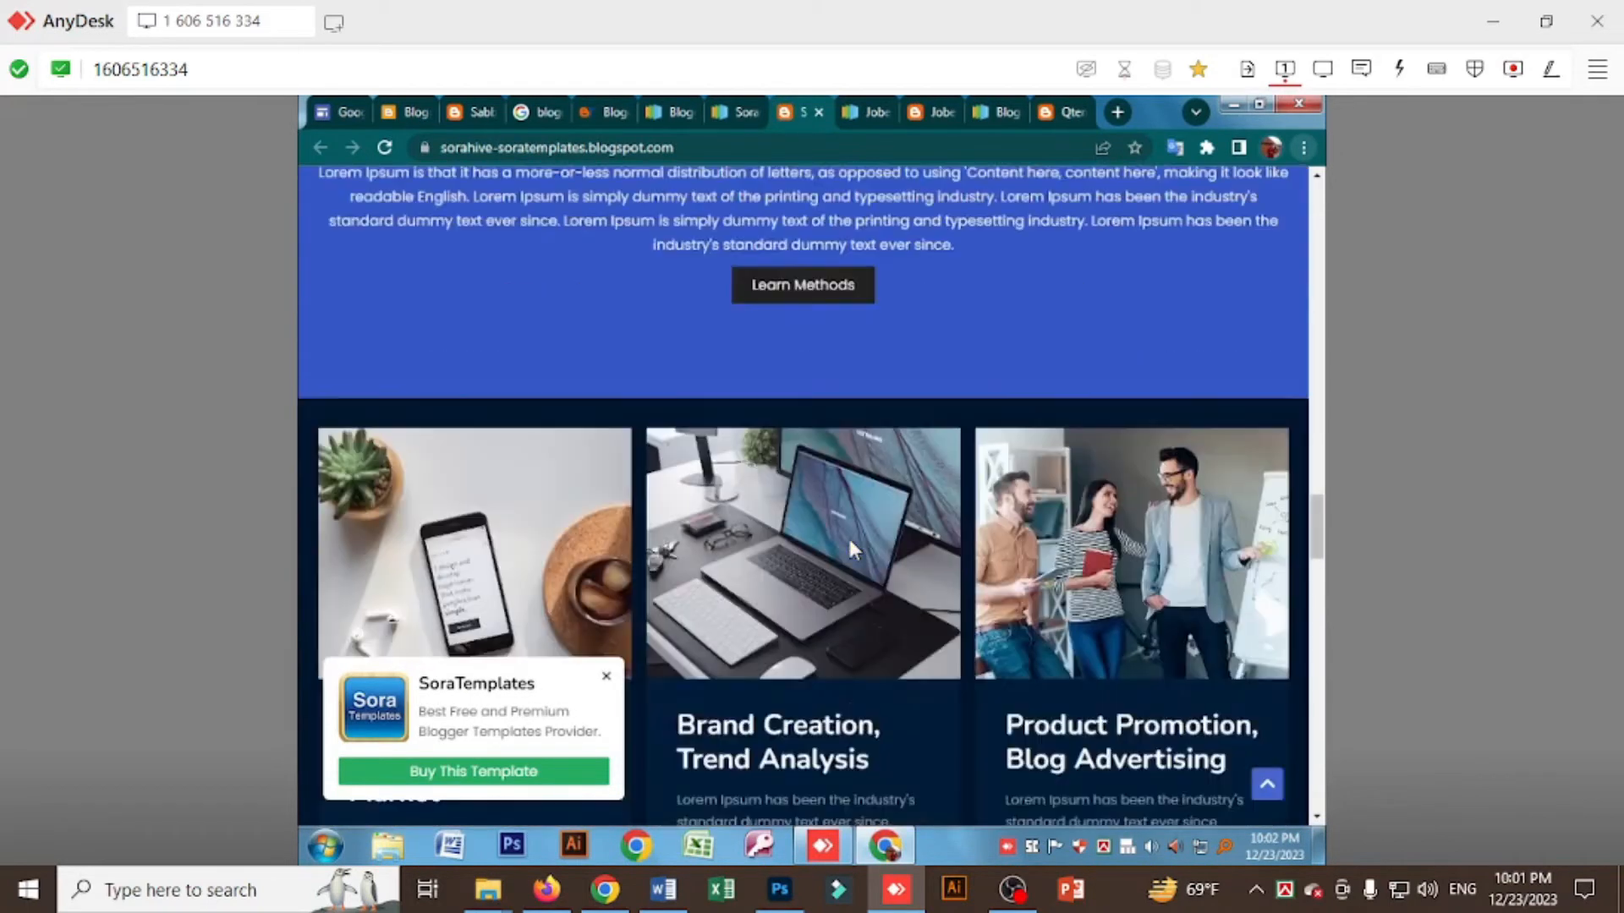
{"action": "scroll", "coordinate": [849, 537], "scroll_direction": "up", "scroll_amount": 8}
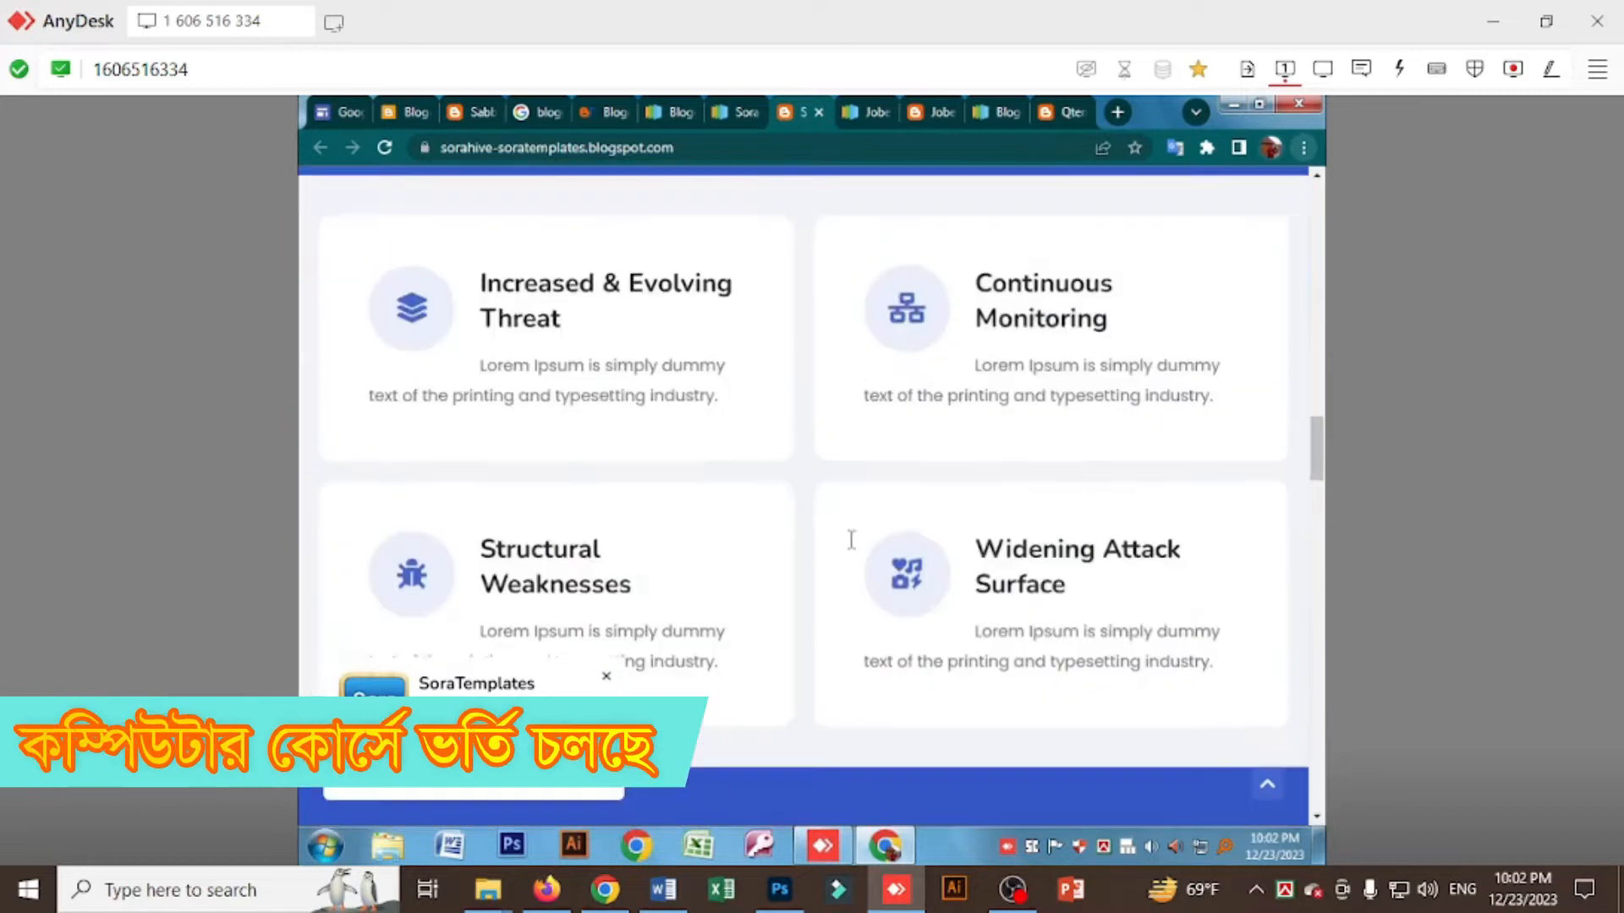
{"action": "scroll", "coordinate": [851, 541], "scroll_direction": "up", "scroll_amount": 10}
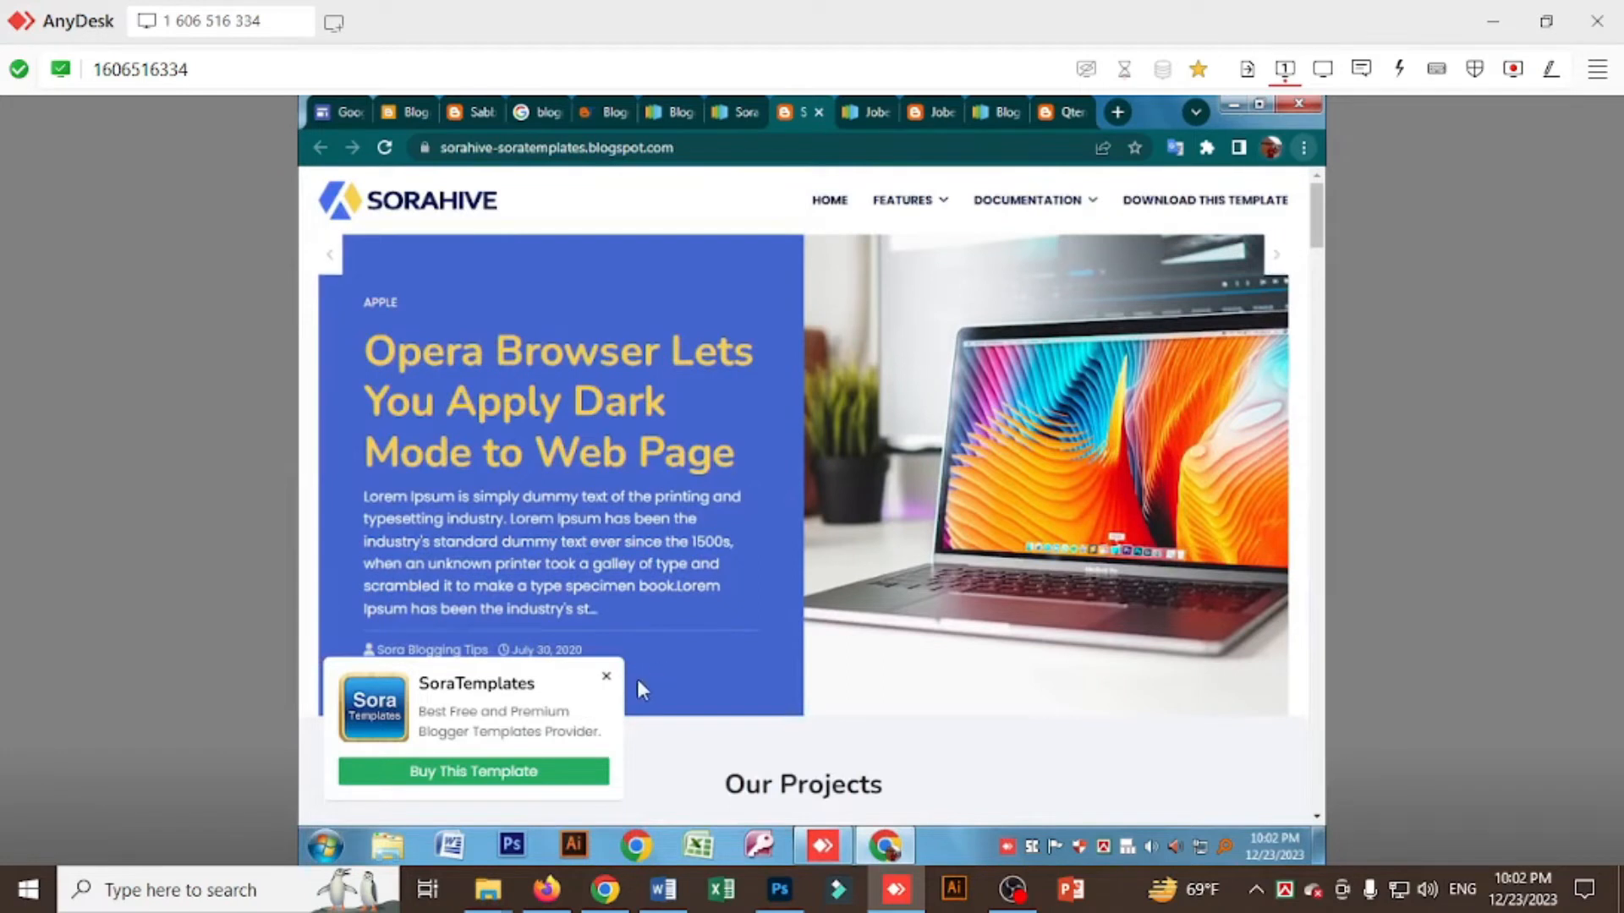
Download the SoraHive template from its Gooyaabi page and show the zip file in its folder.
{"action": "left_click", "coordinate": [728, 111]}
{"action": "left_click", "coordinate": [850, 351]}
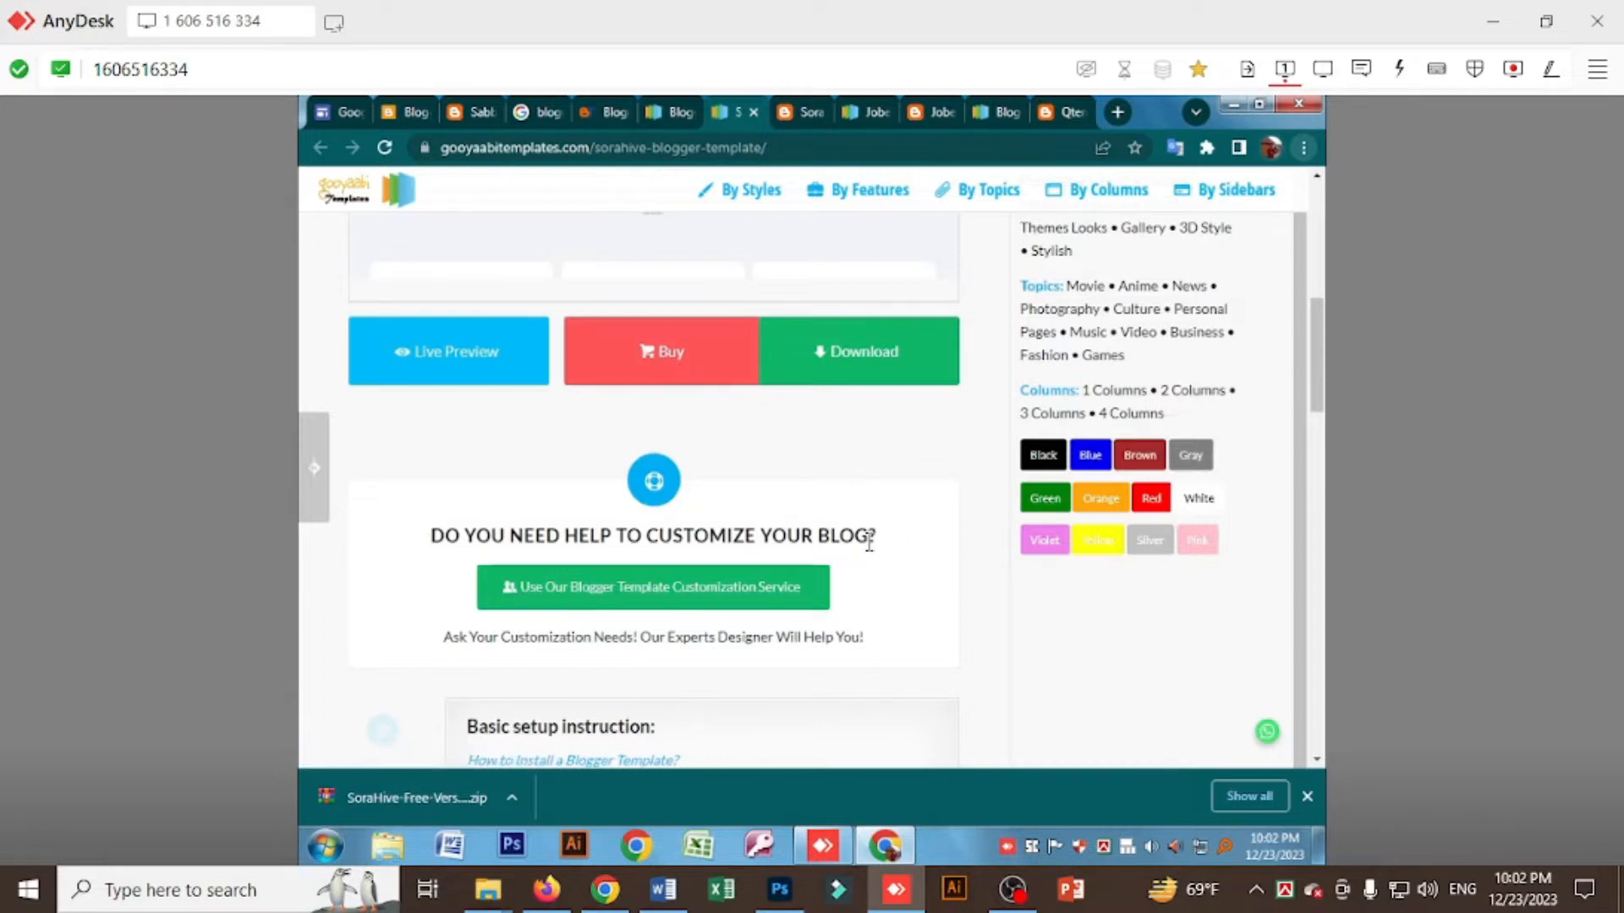
{"action": "right_click", "coordinate": [515, 795]}
{"action": "left_click", "coordinate": [547, 731]}
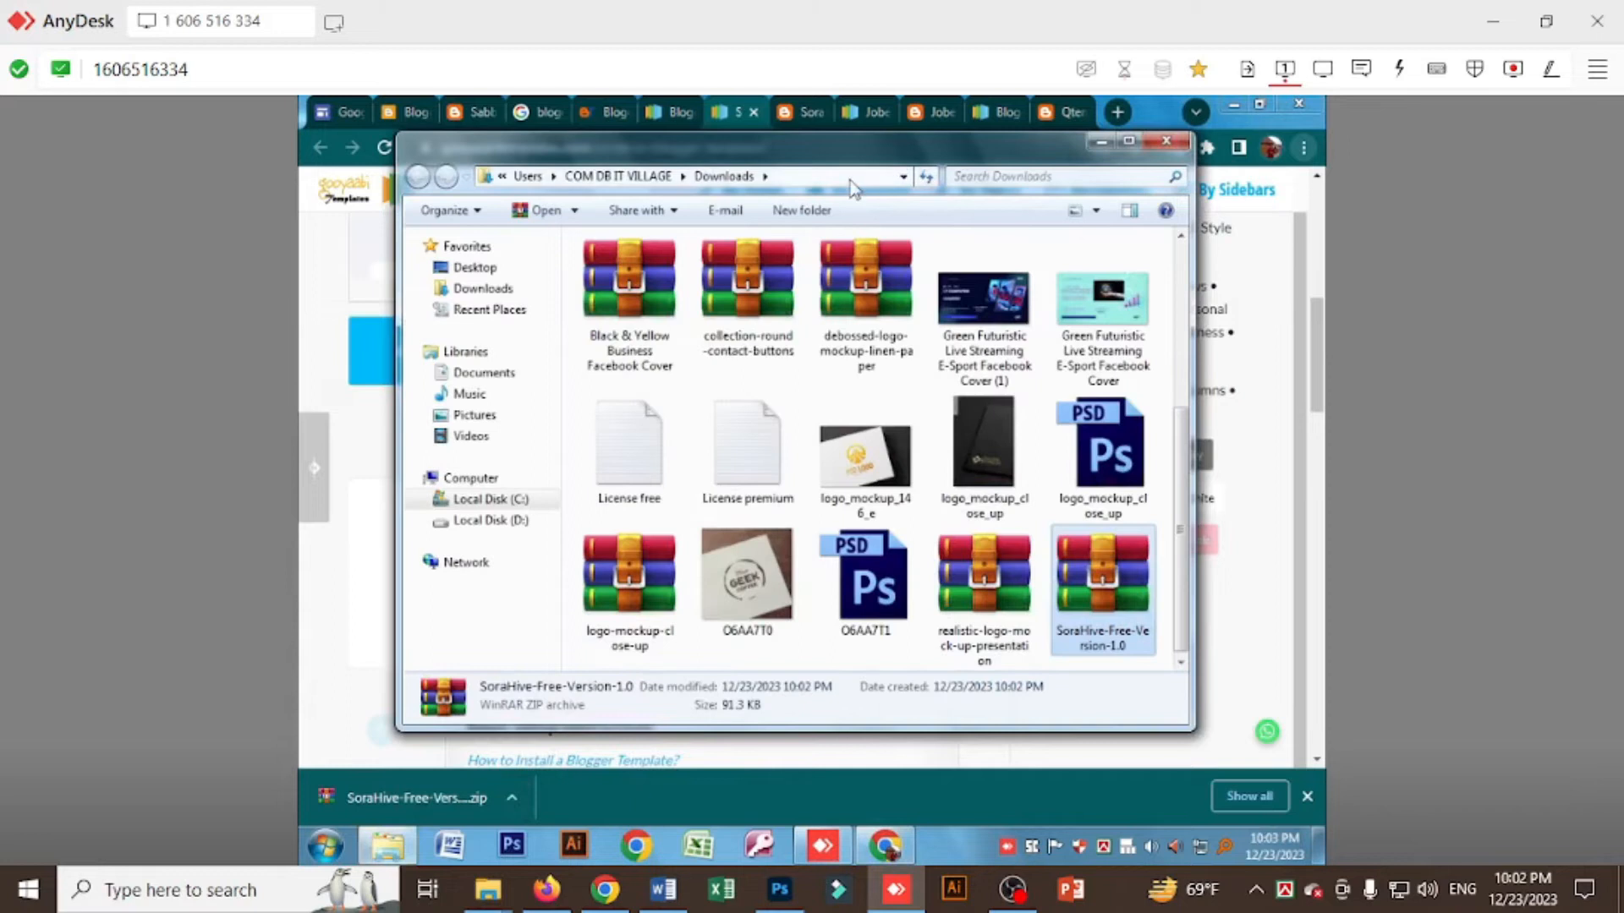
Extract the SoraHive-Free-Version-1.0 archive directly into the Downloads folder.
{"action": "left_click", "coordinate": [1128, 141]}
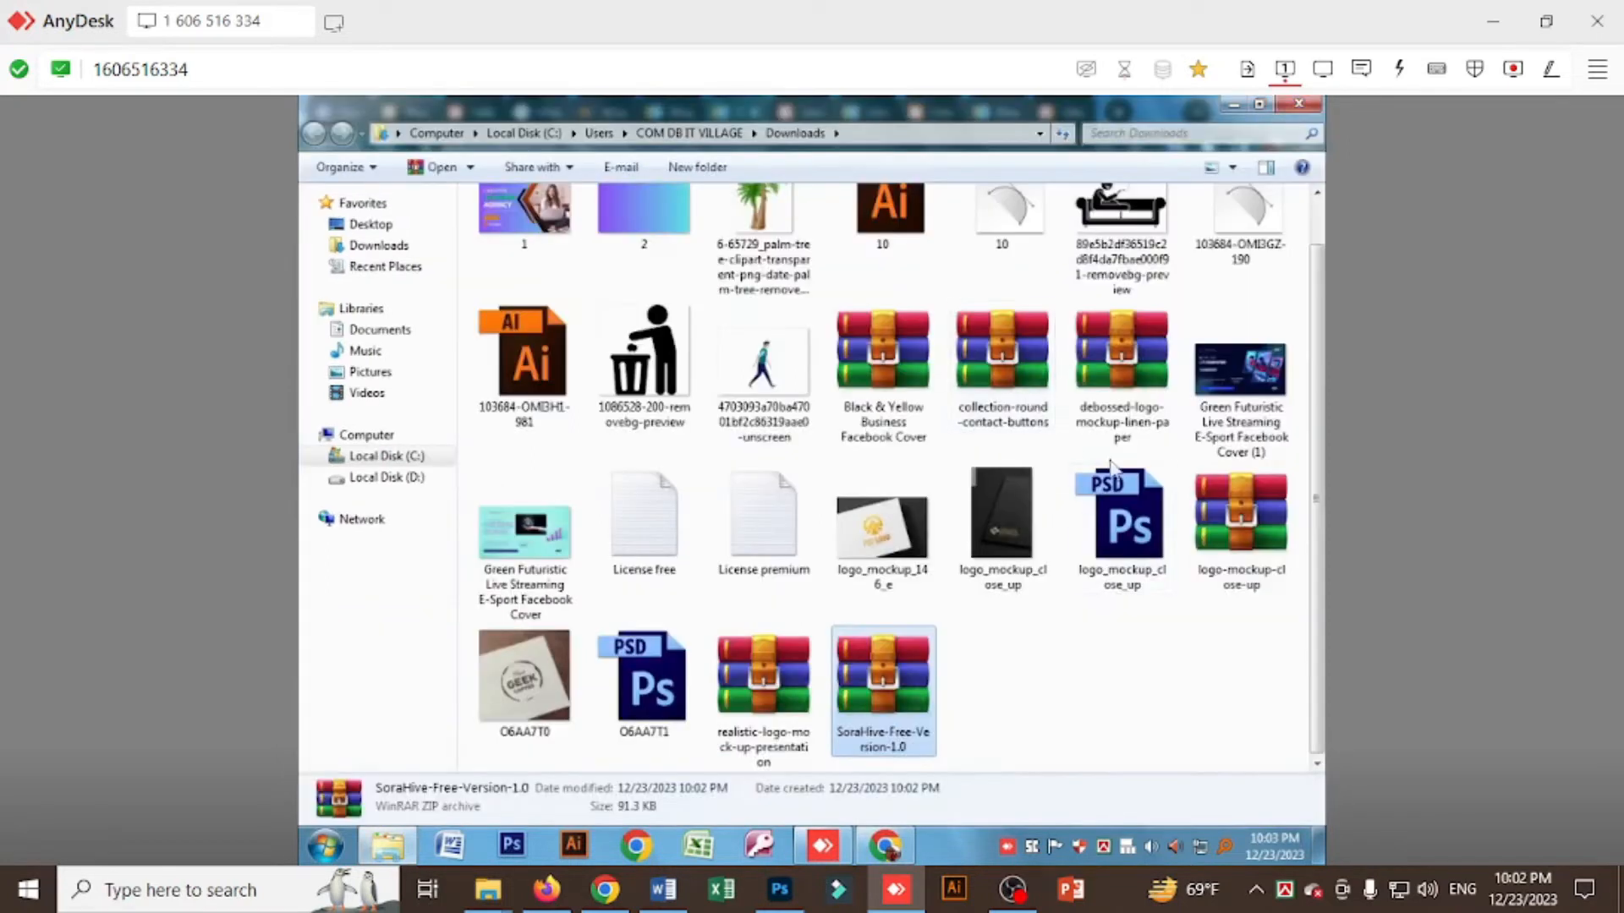
{"action": "right_click", "coordinate": [908, 656]}
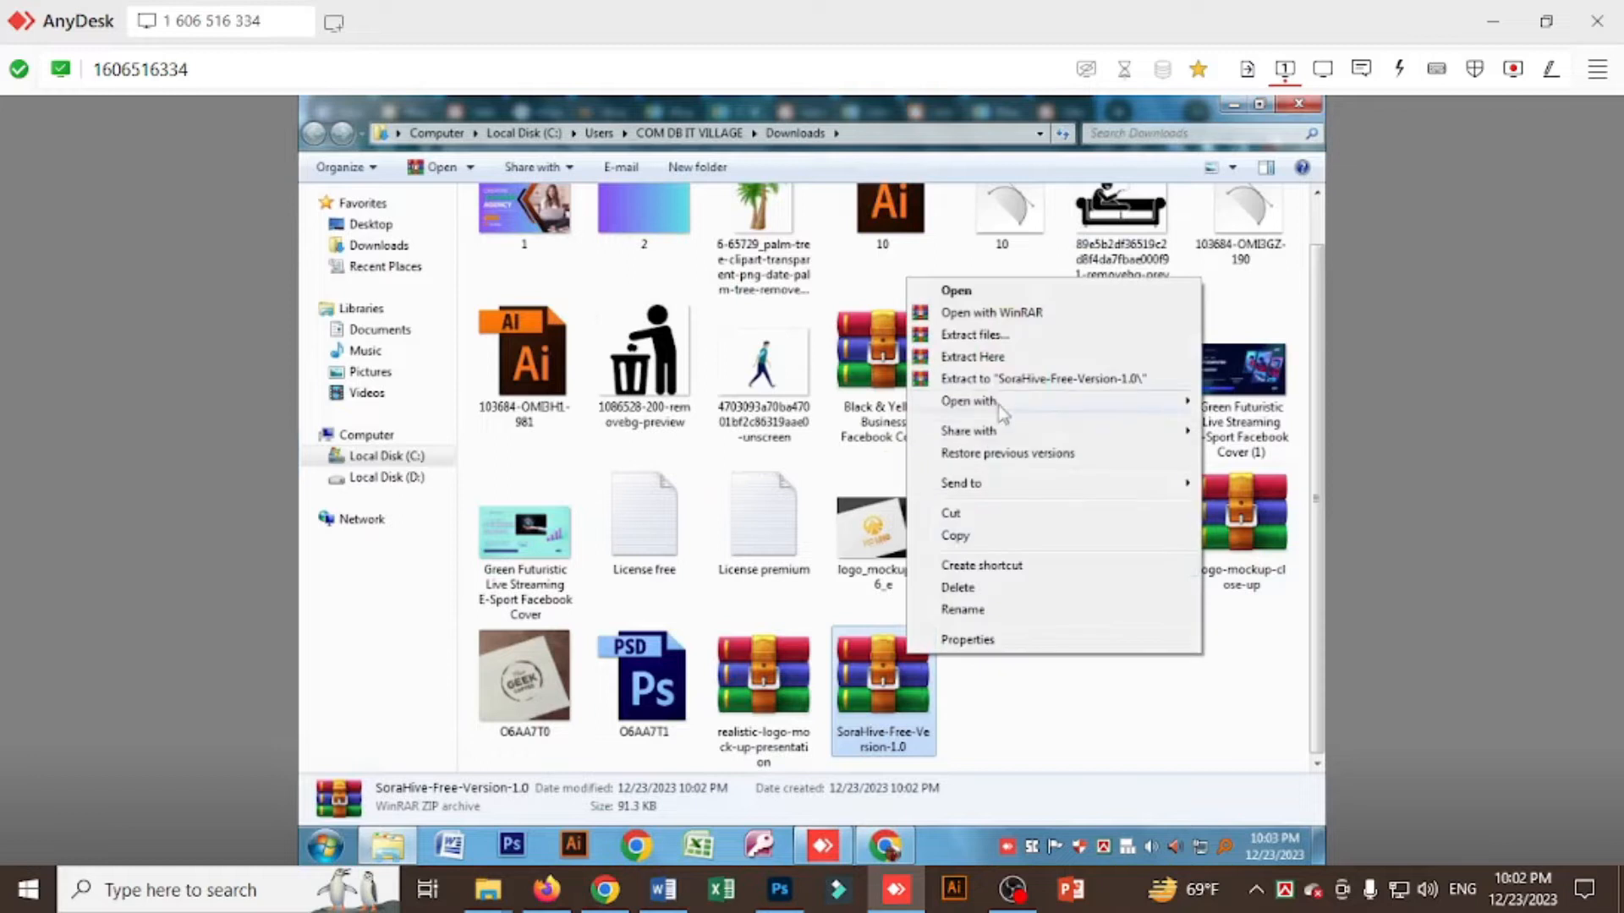
{"action": "left_click", "coordinate": [995, 359]}
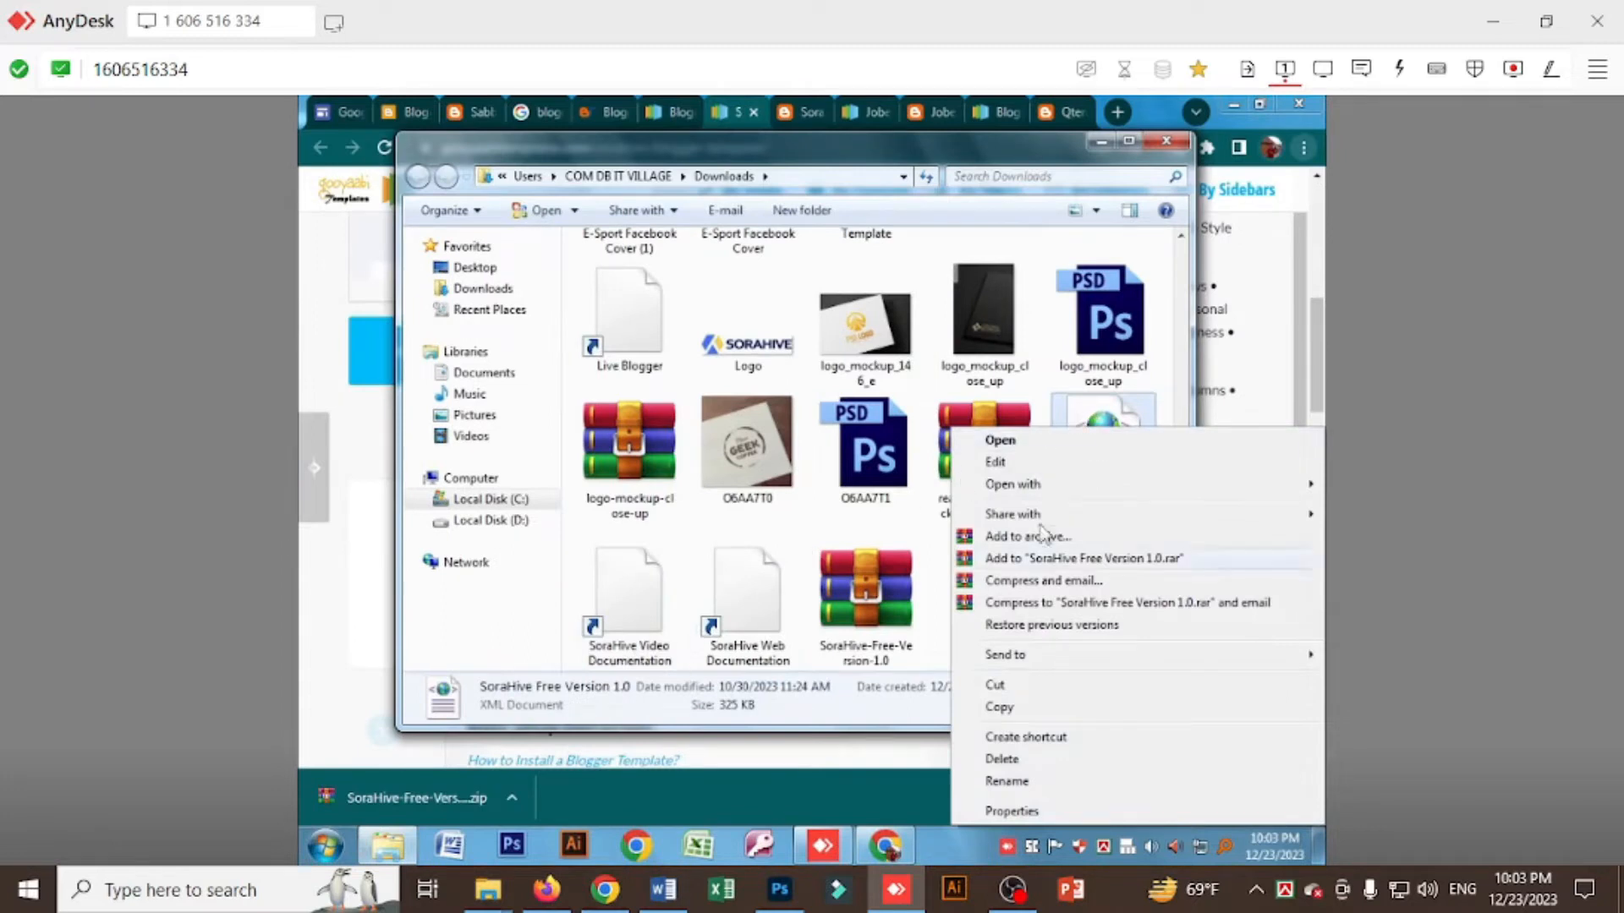
Open the extracted SoraHive Free Version 1.0 XML file in Notepad and select all of its code.
{"action": "mouse_move", "coordinate": [1083, 497]}
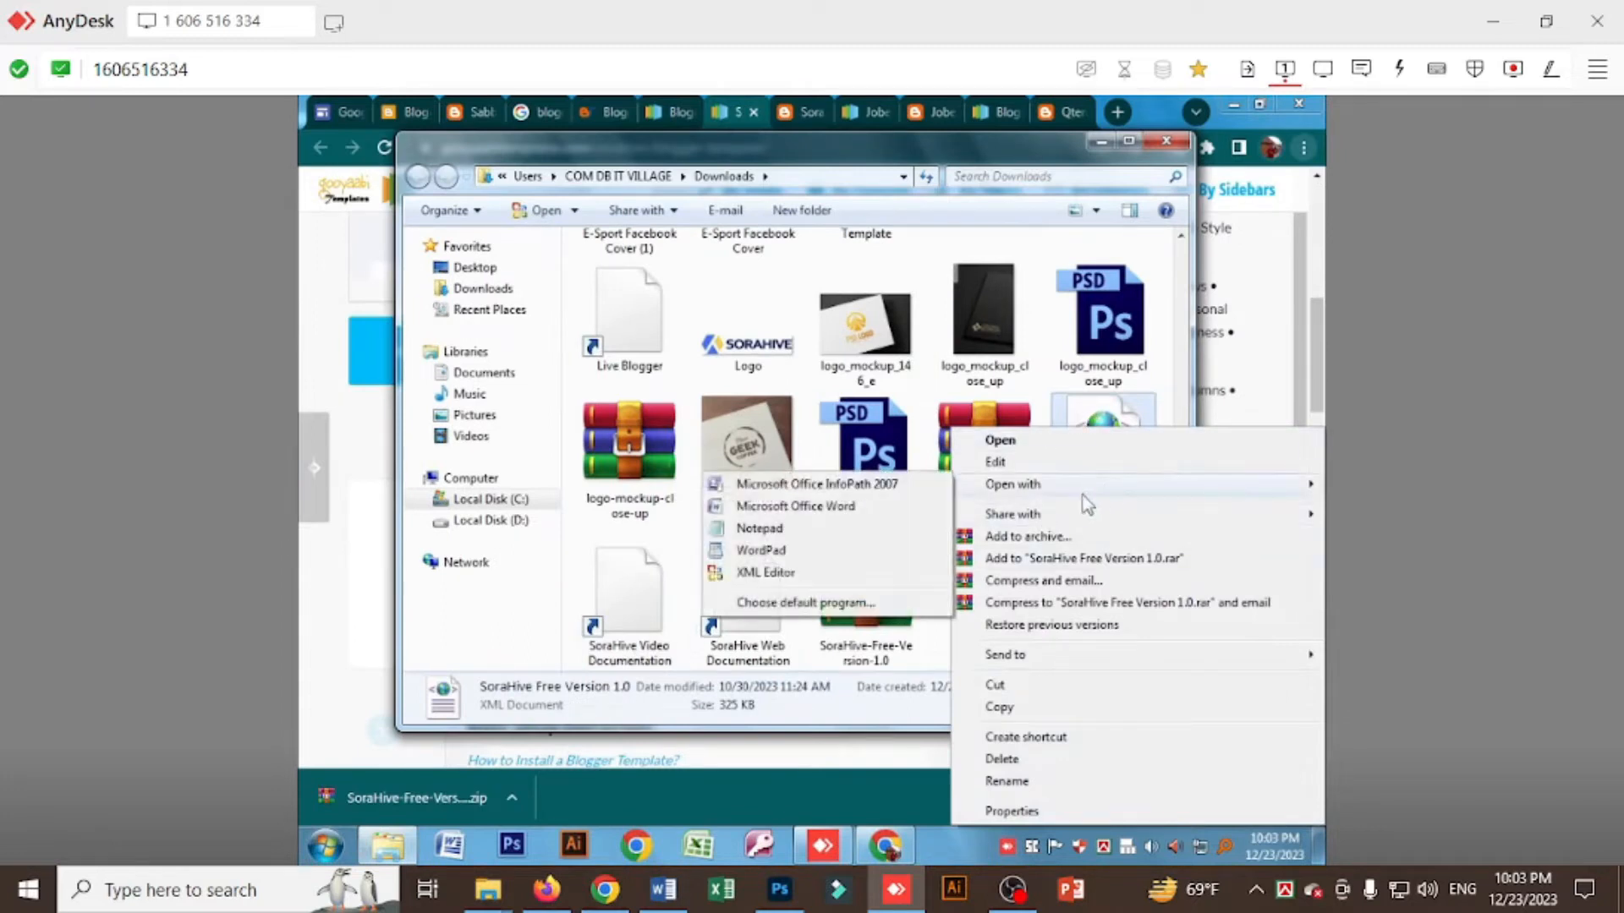
{"action": "left_click", "coordinate": [758, 528]}
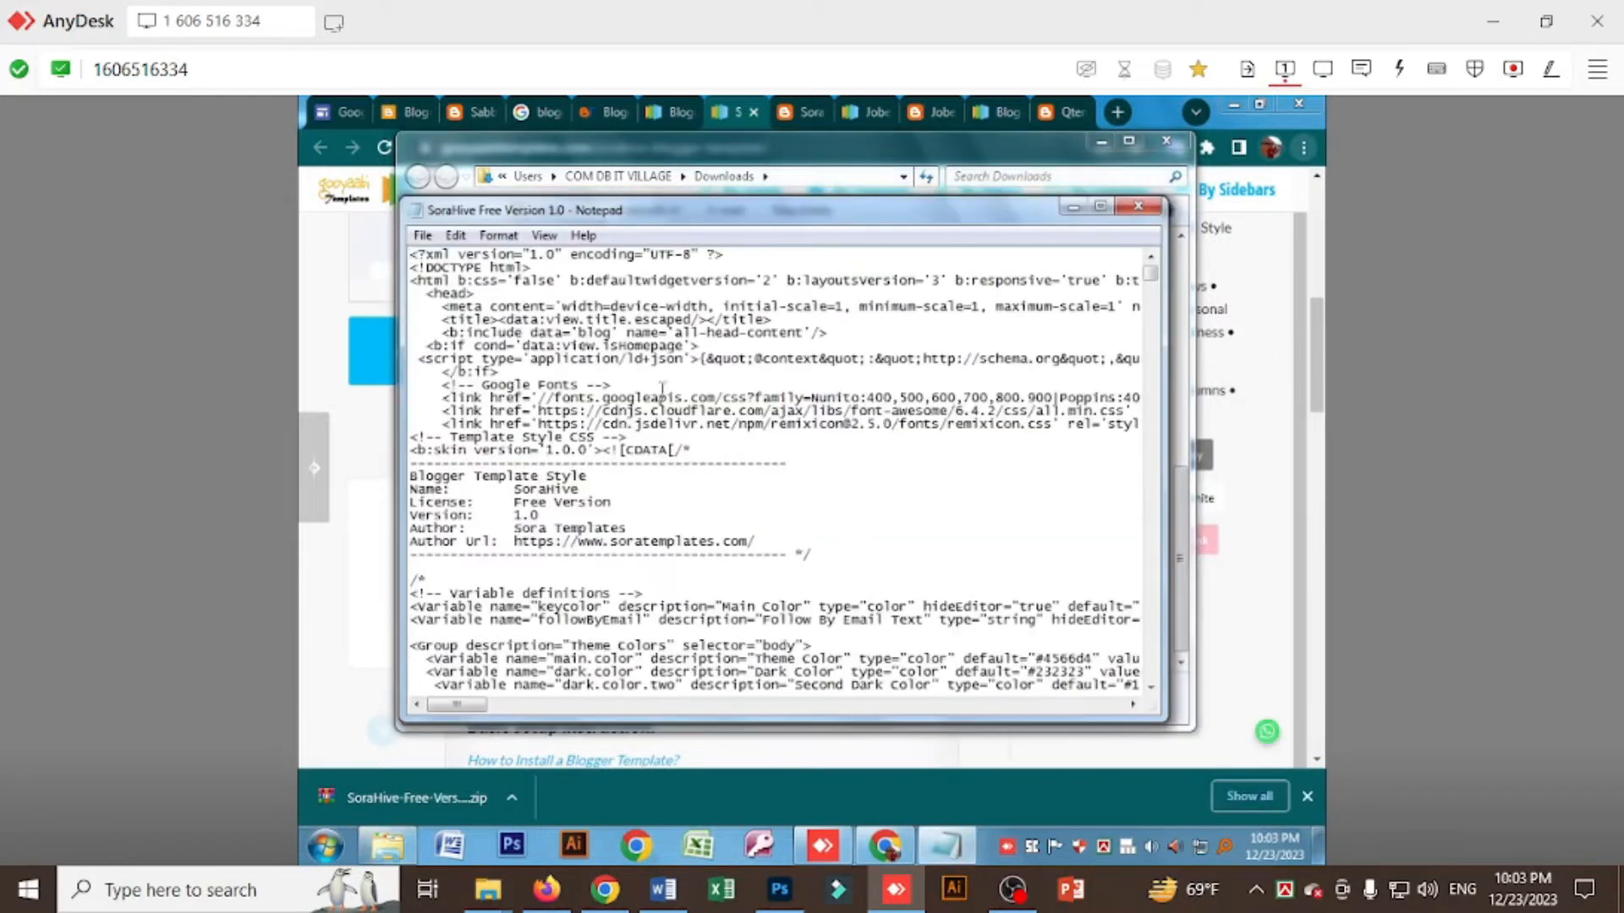
{"action": "scroll", "coordinate": [622, 464], "scroll_direction": "down", "scroll_amount": 20}
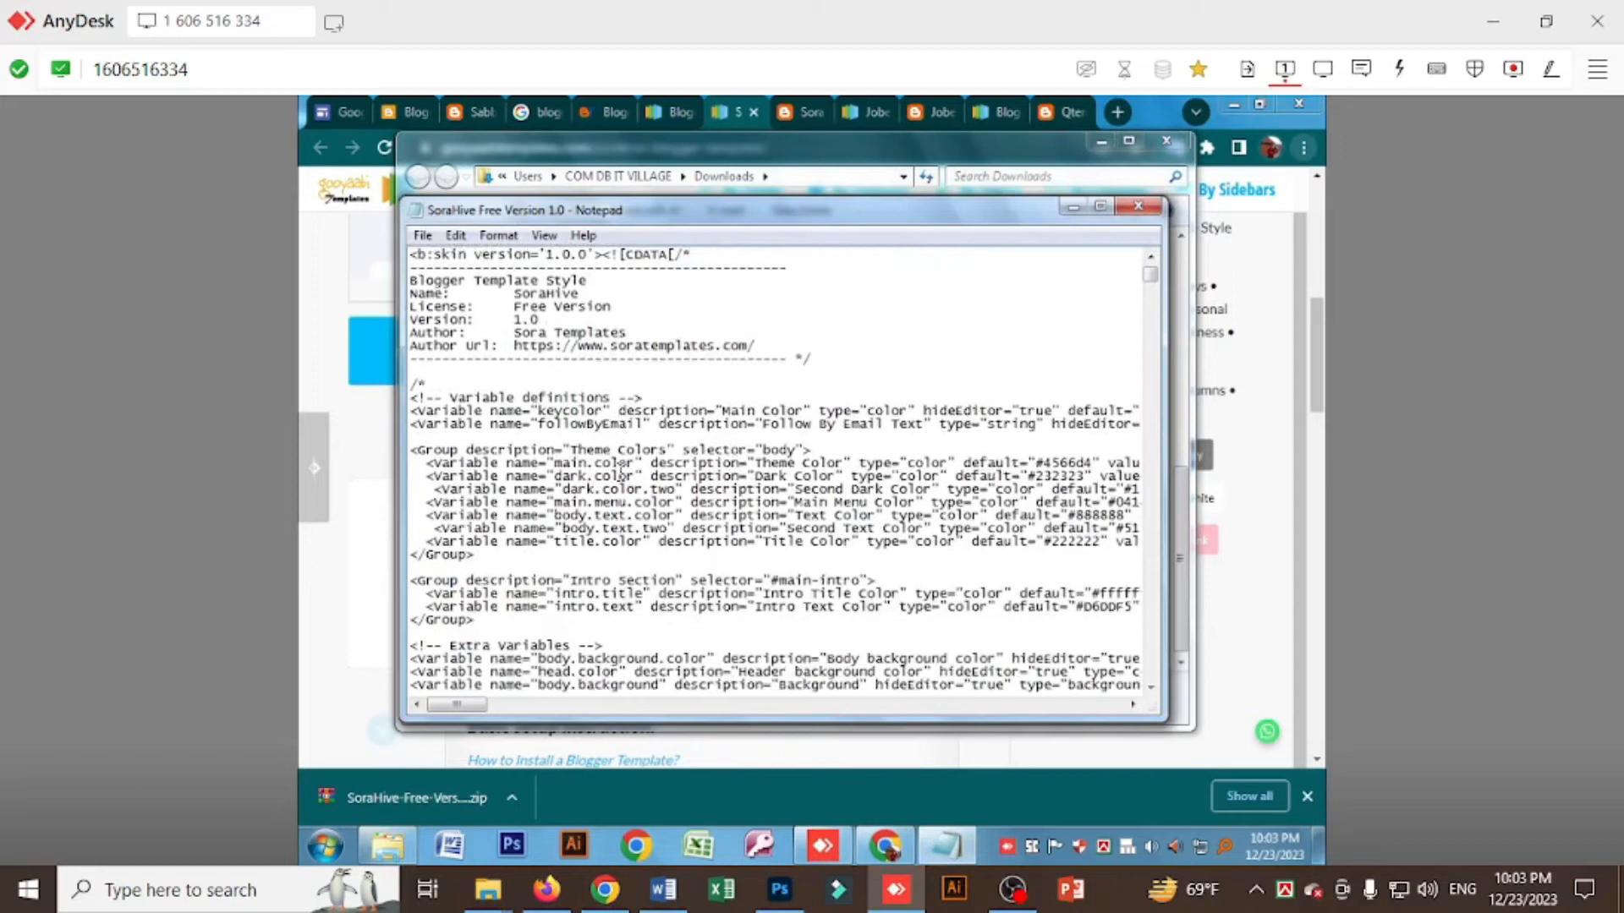
{"action": "scroll", "coordinate": [645, 417], "scroll_direction": "down", "scroll_amount": 20}
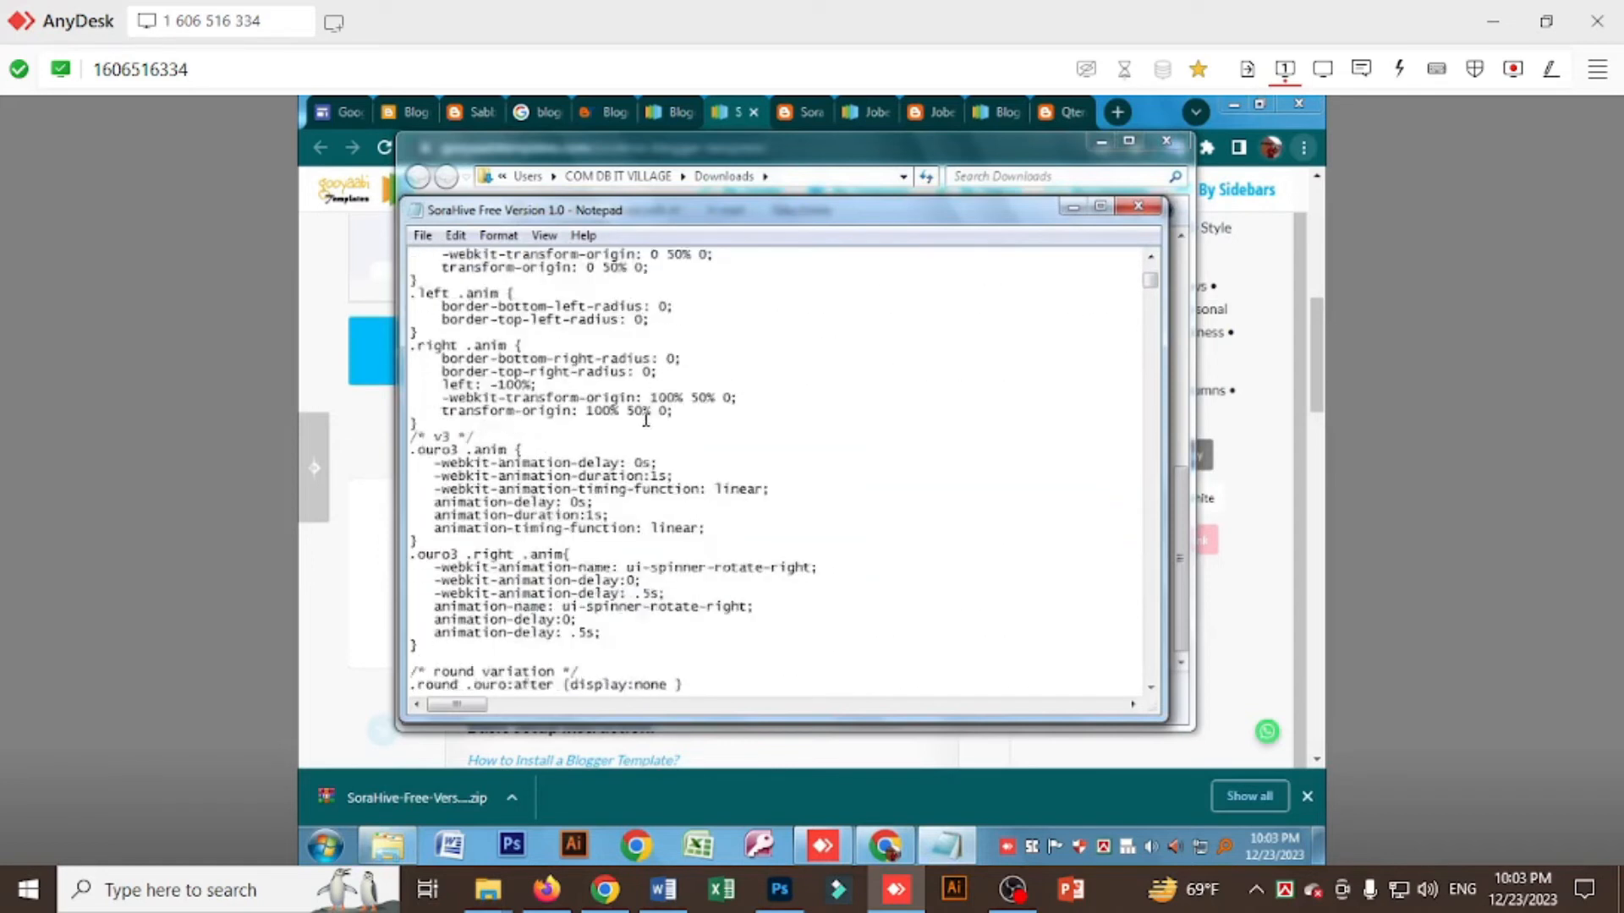
{"action": "scroll", "coordinate": [633, 421], "scroll_direction": "down", "scroll_amount": 20}
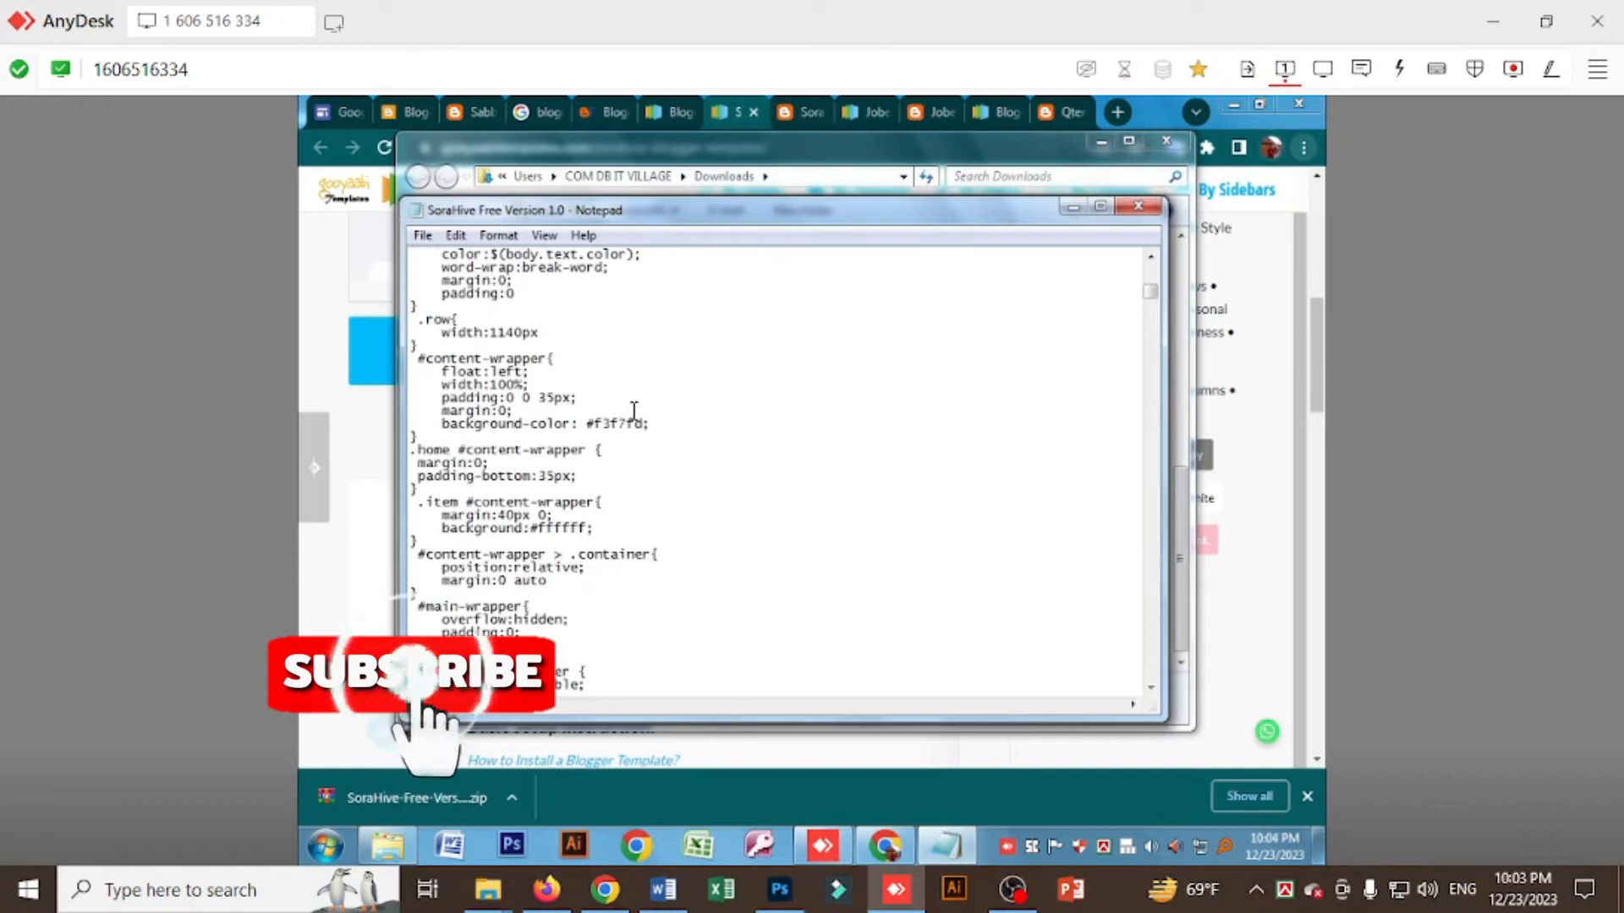
{"action": "key", "text": "ctrl+a"}
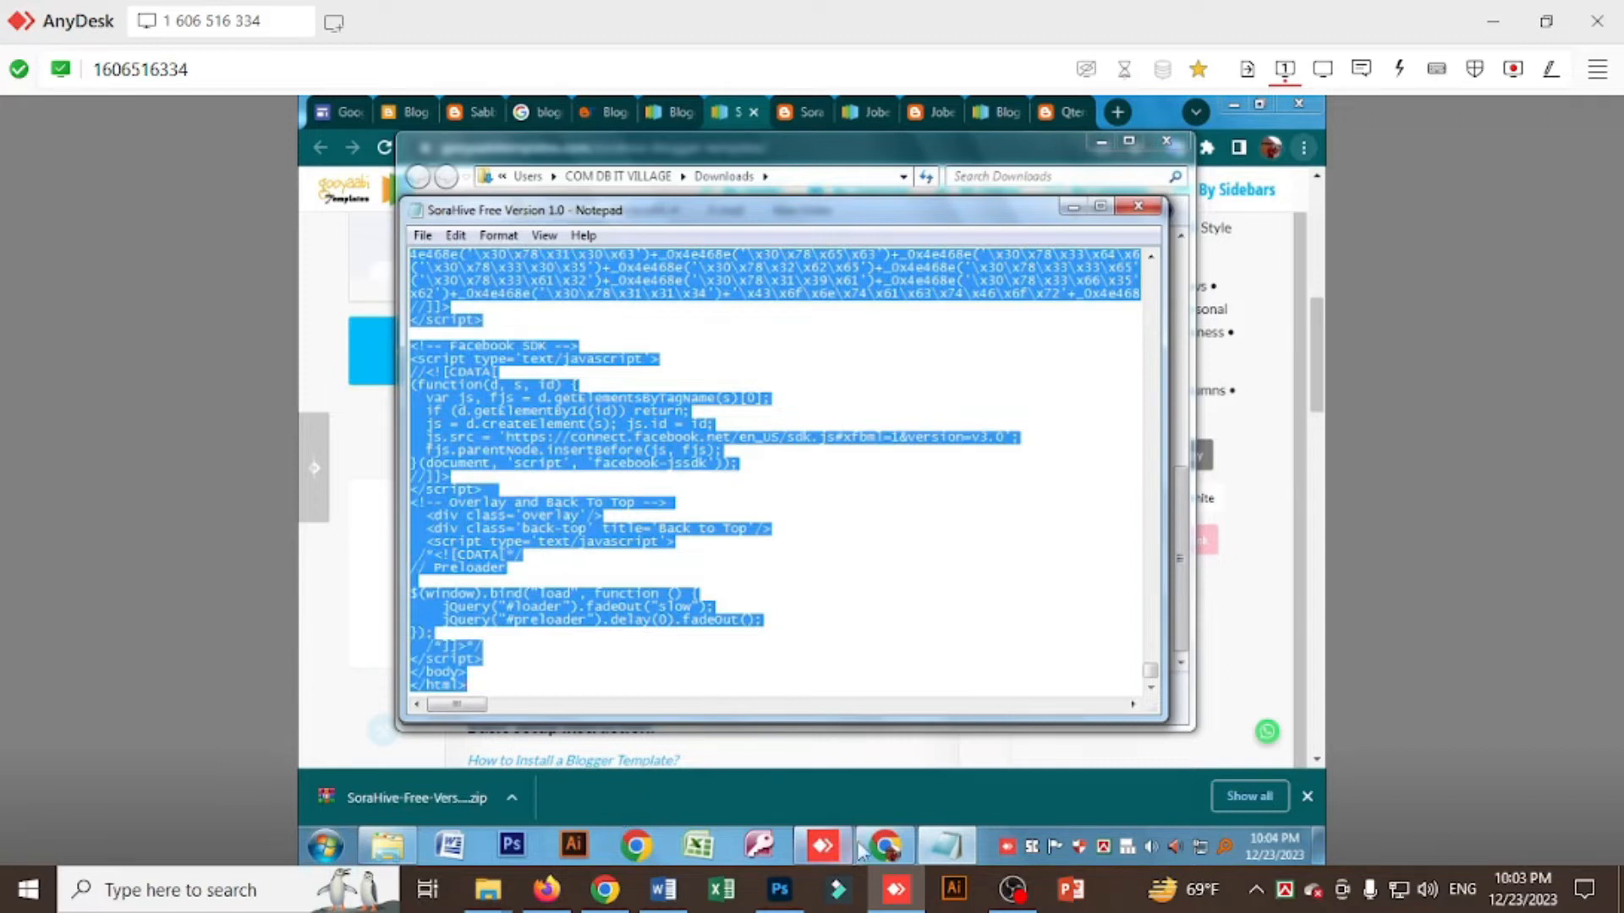
Switch to Chrome and close the tabs for the Jobex and Qten templates and the BTemplates site.
{"action": "left_click", "coordinate": [884, 845]}
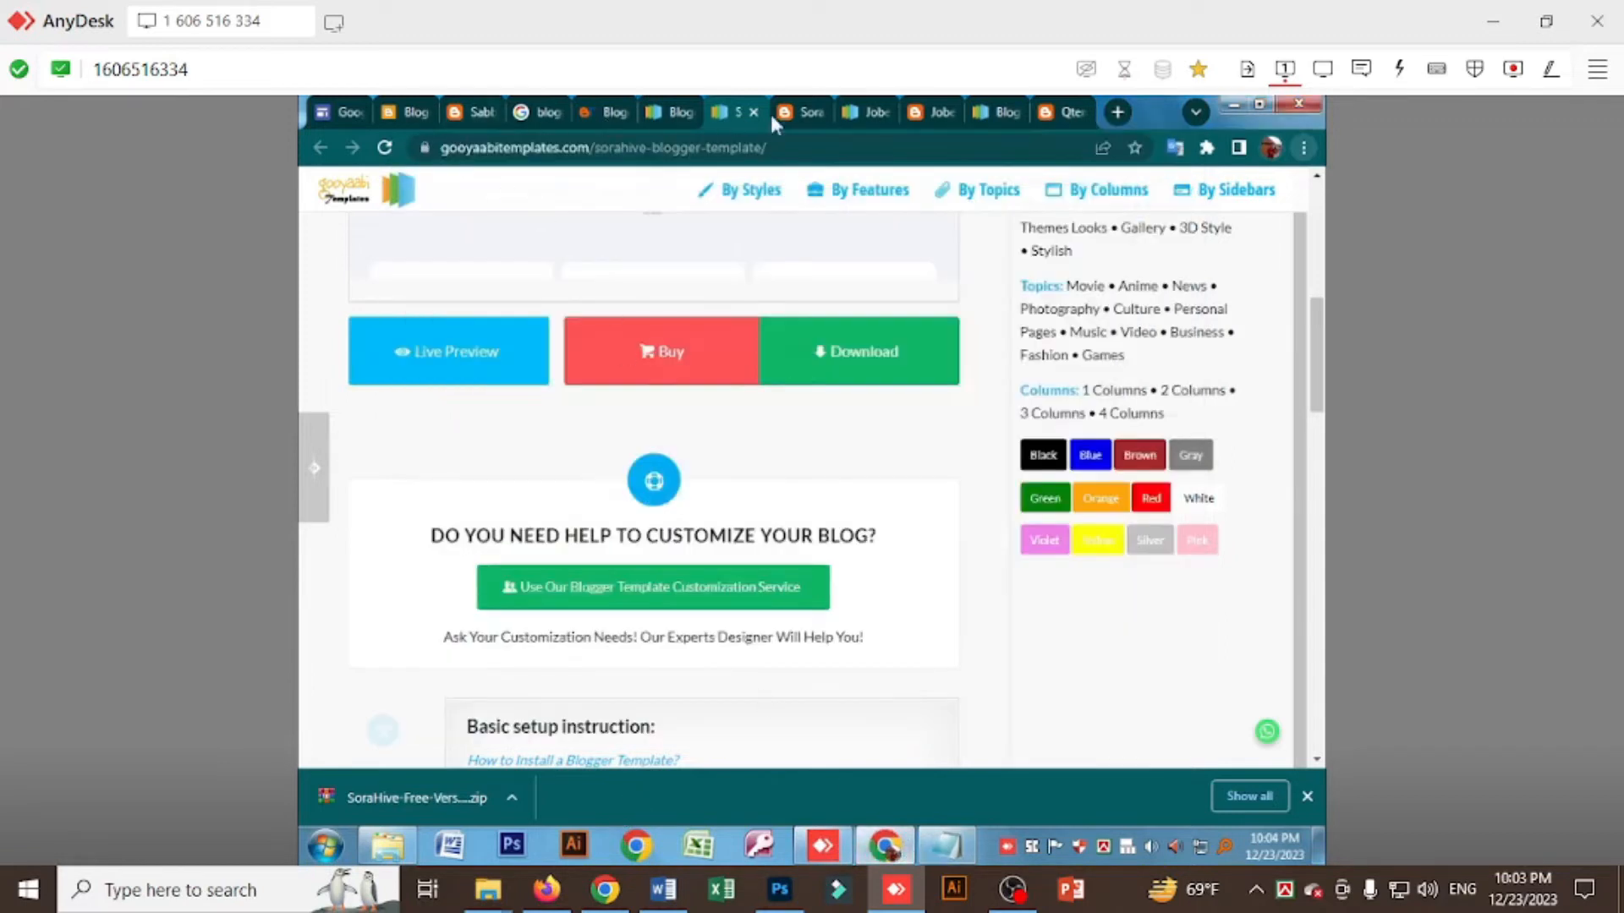
{"action": "left_click", "coordinate": [888, 111]}
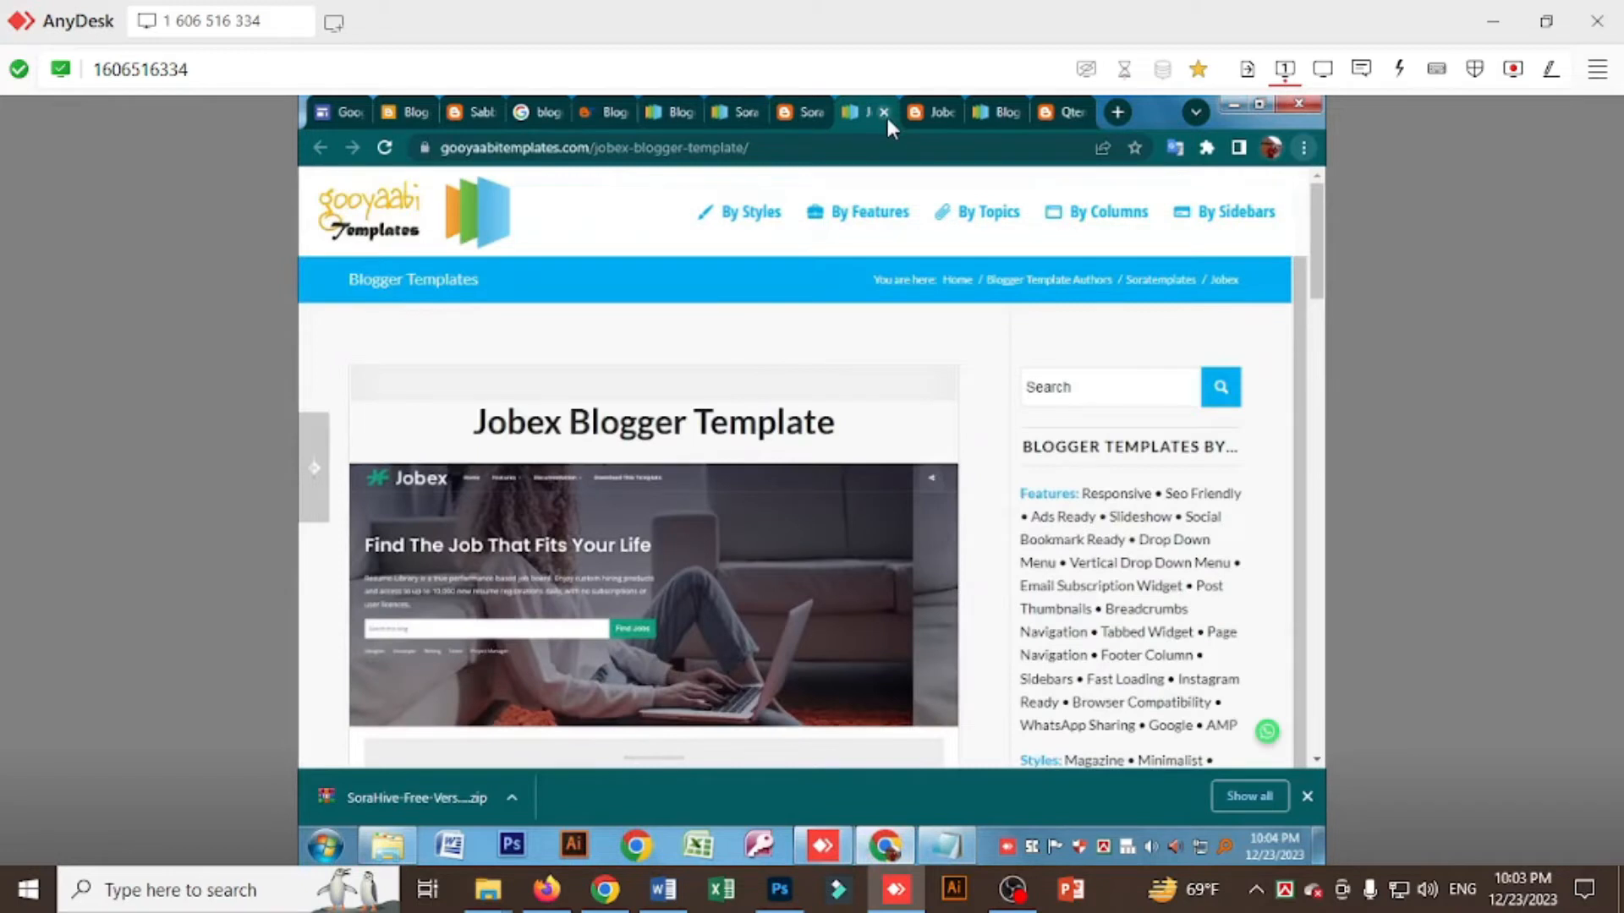
{"action": "left_click", "coordinate": [885, 115]}
{"action": "left_click", "coordinate": [885, 114]}
{"action": "left_click", "coordinate": [886, 114]}
{"action": "left_click", "coordinate": [886, 114]}
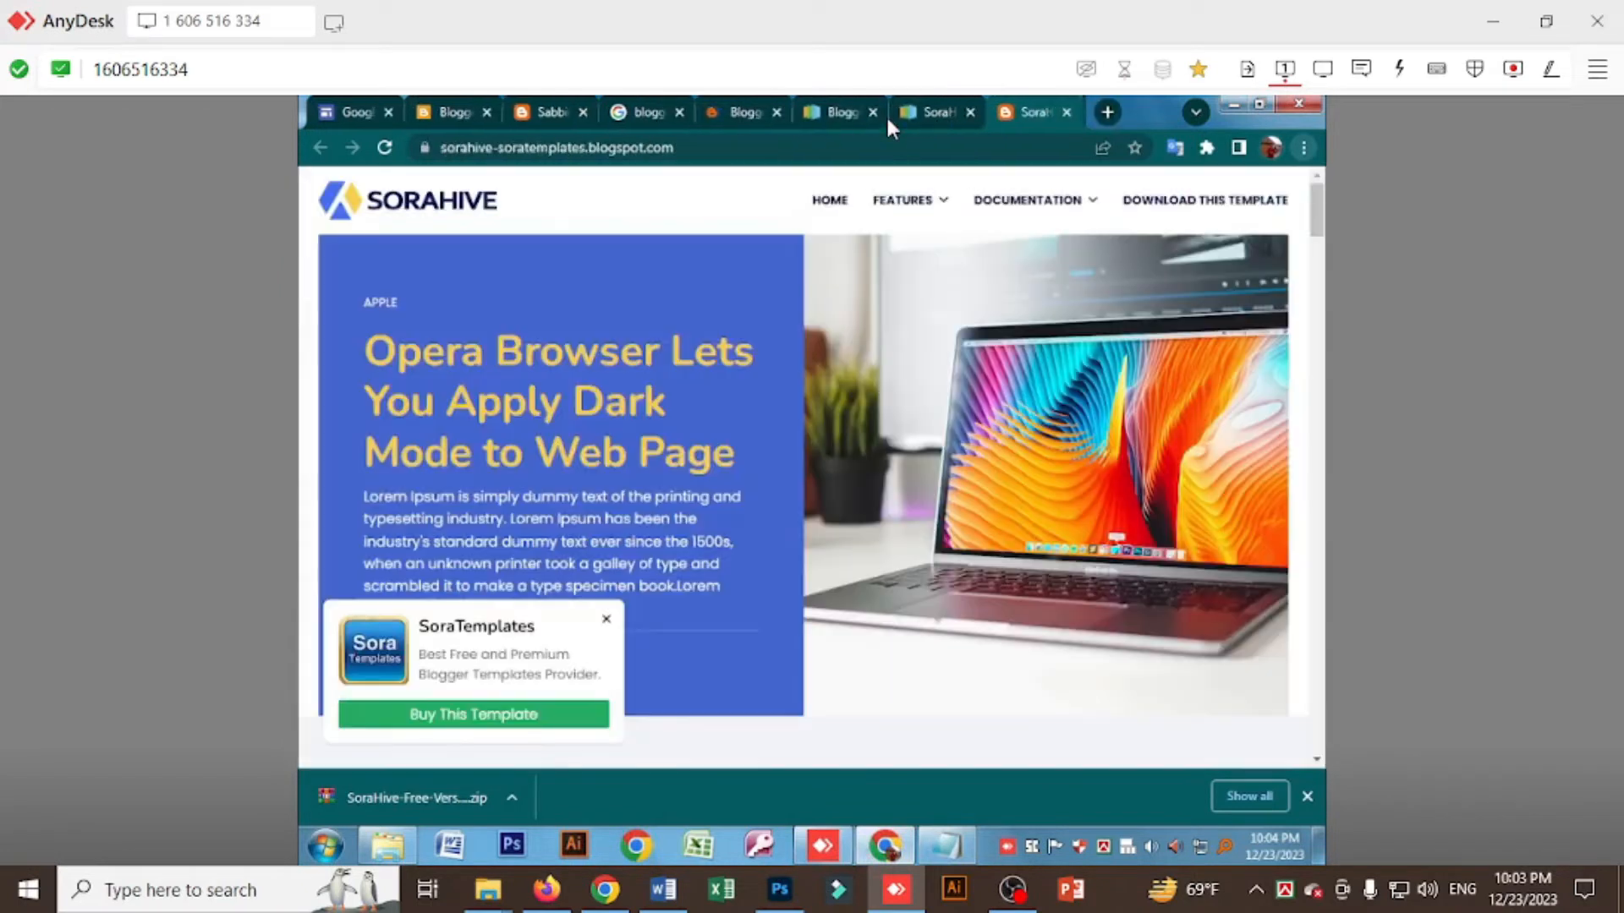
{"action": "left_click", "coordinate": [728, 104]}
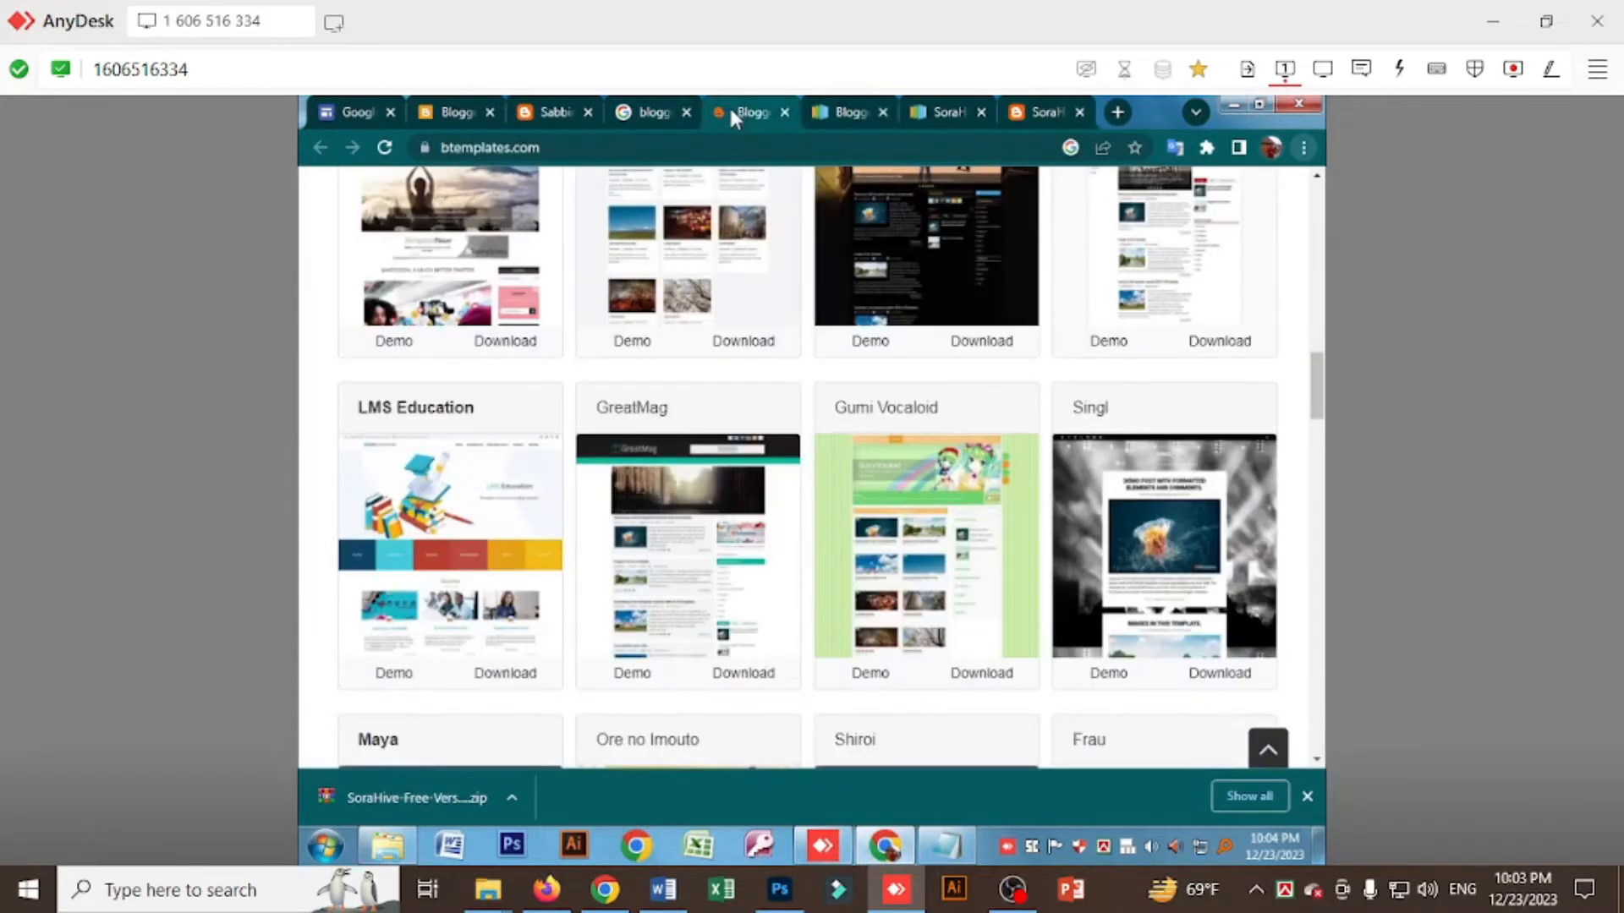
{"action": "left_click", "coordinate": [785, 113]}
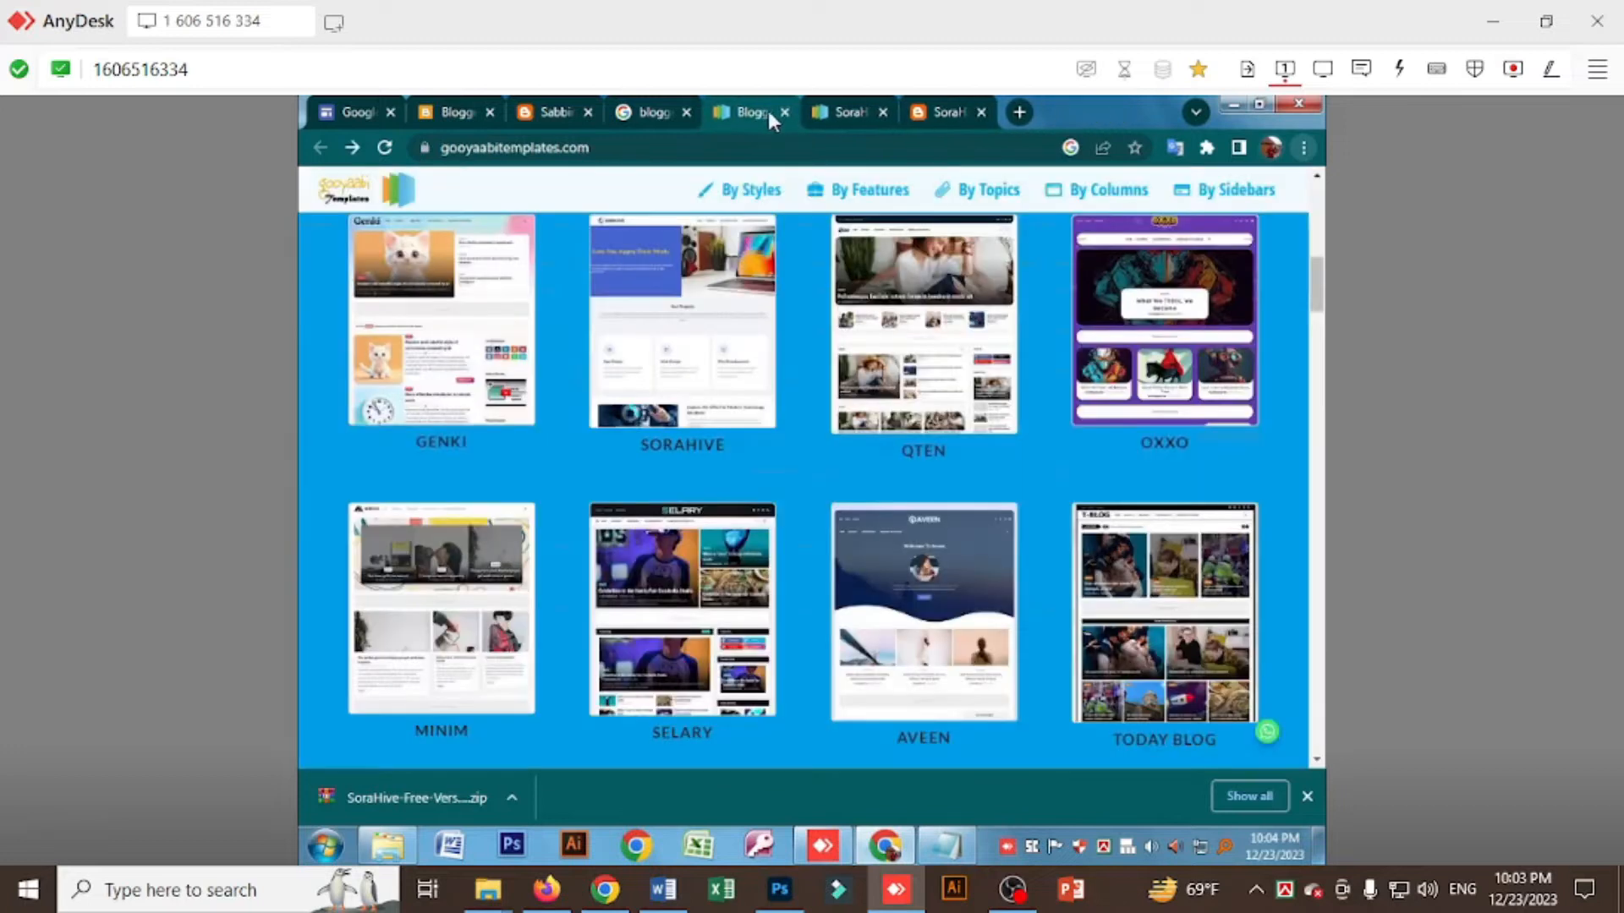
Return to the Blogger dashboard and examine the gadget sections on the blog's Layout page.
{"action": "left_click", "coordinate": [676, 114]}
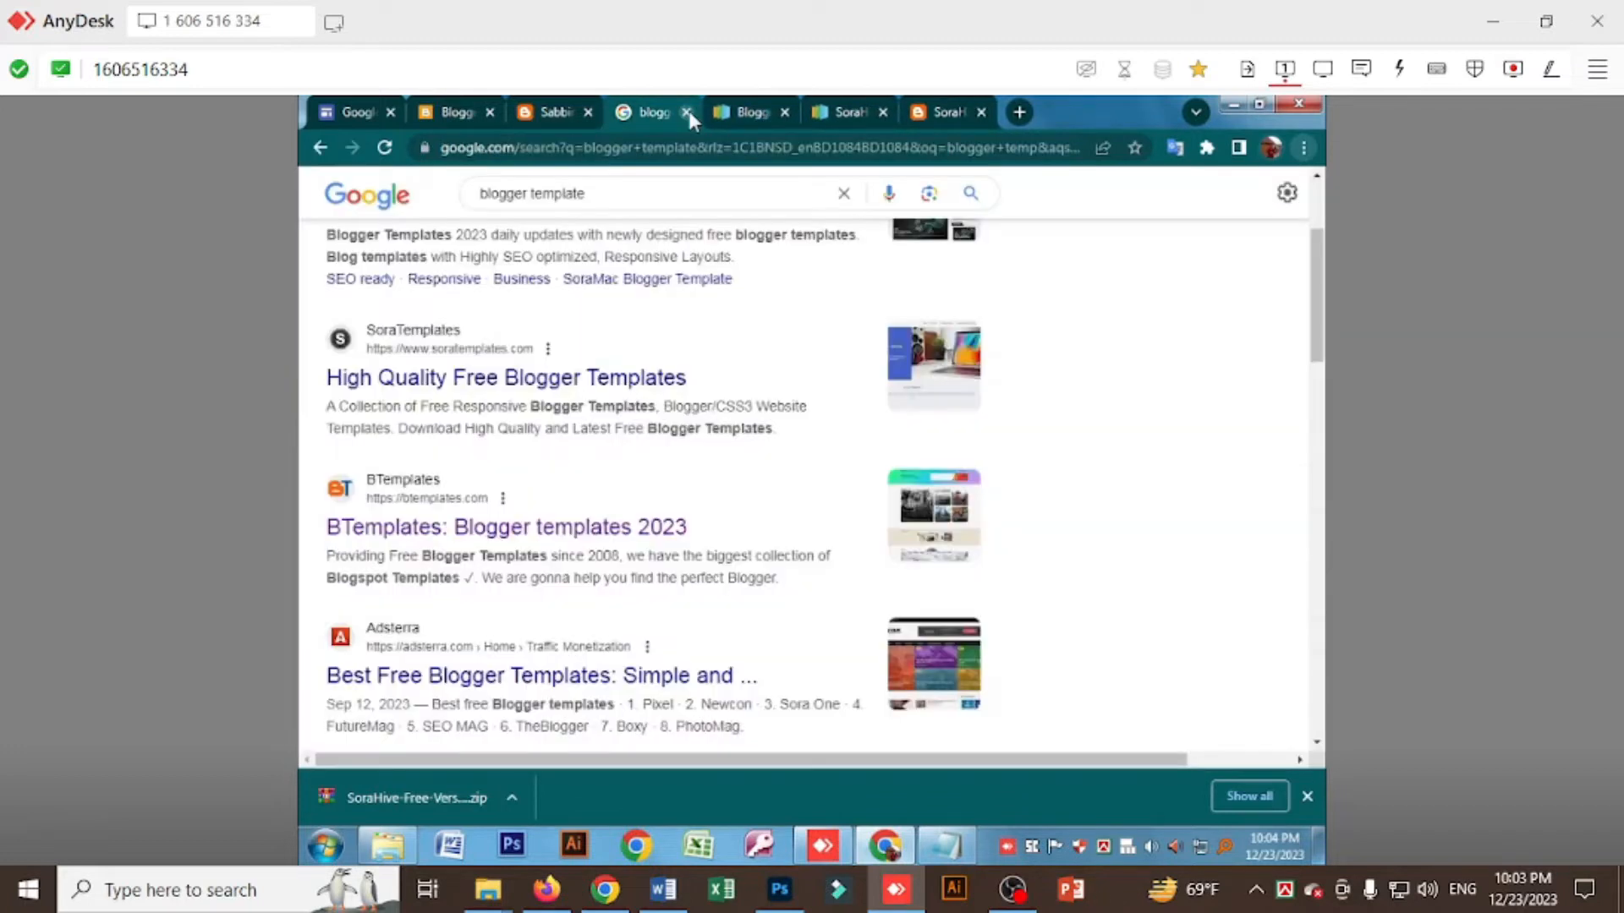
{"action": "left_click", "coordinate": [552, 114]}
{"action": "left_click", "coordinate": [461, 109]}
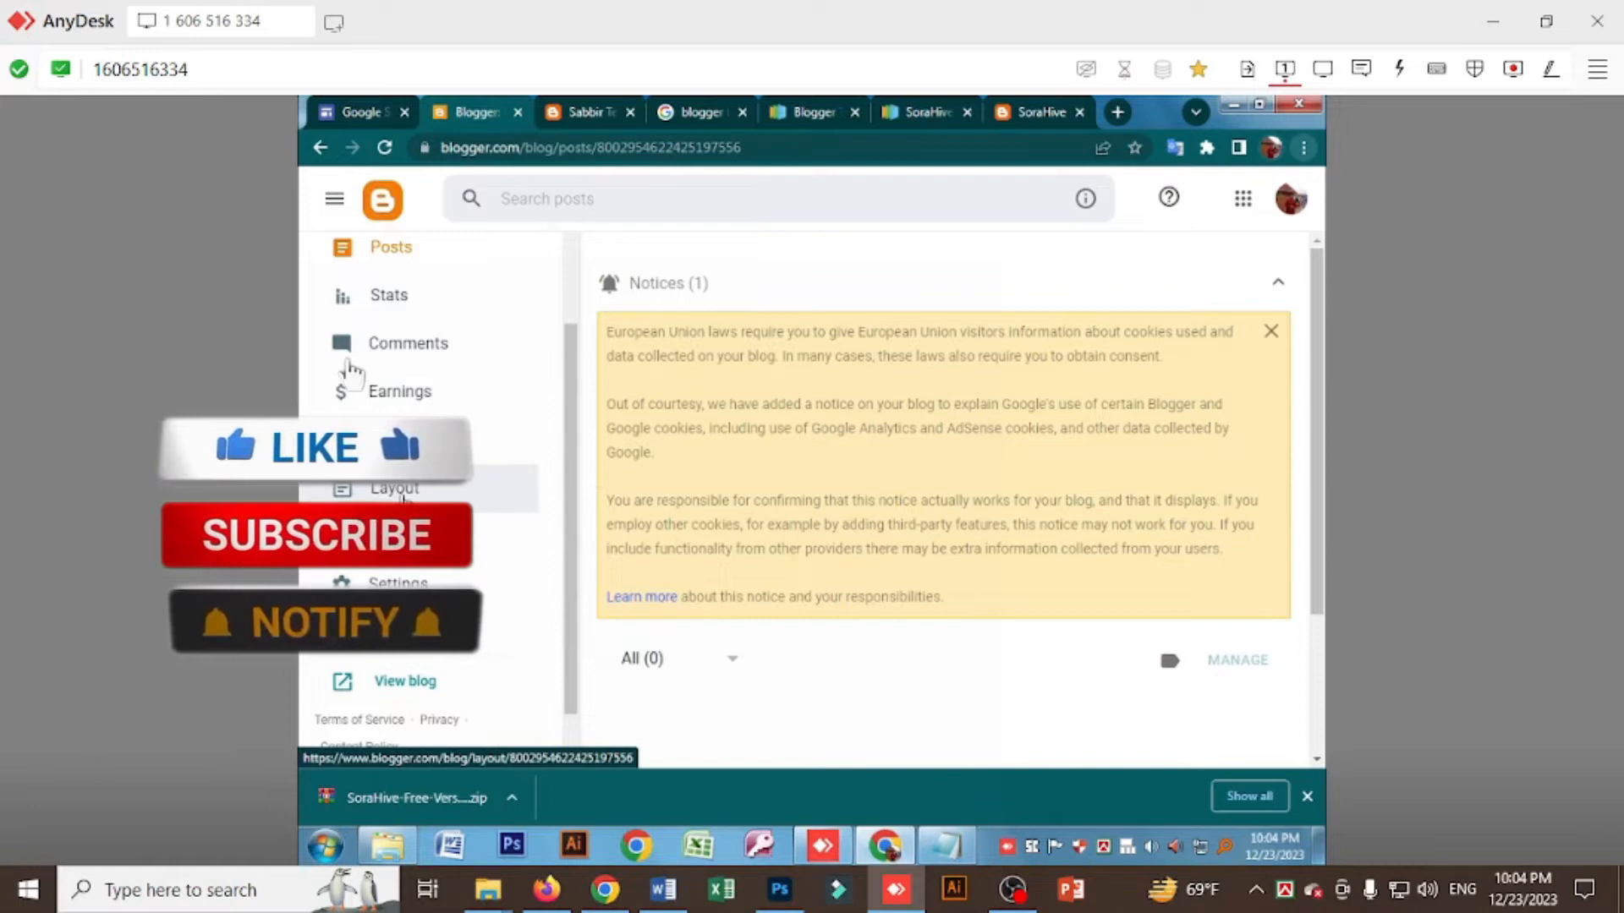
{"action": "left_click", "coordinate": [402, 499]}
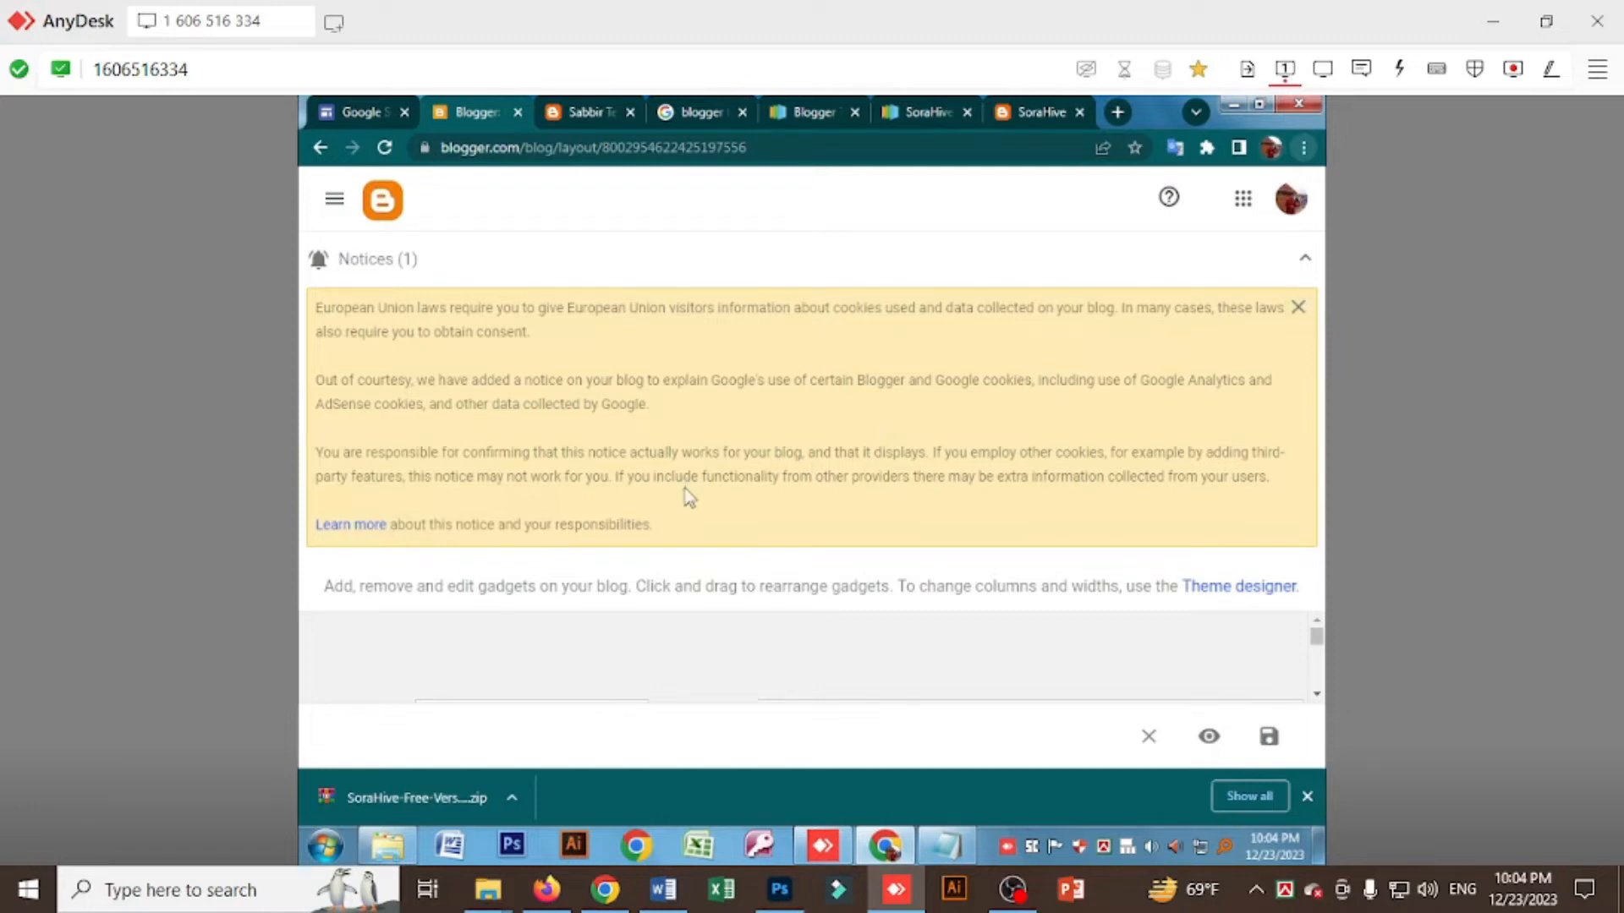
{"action": "scroll", "coordinate": [689, 494], "scroll_direction": "down", "scroll_amount": 4}
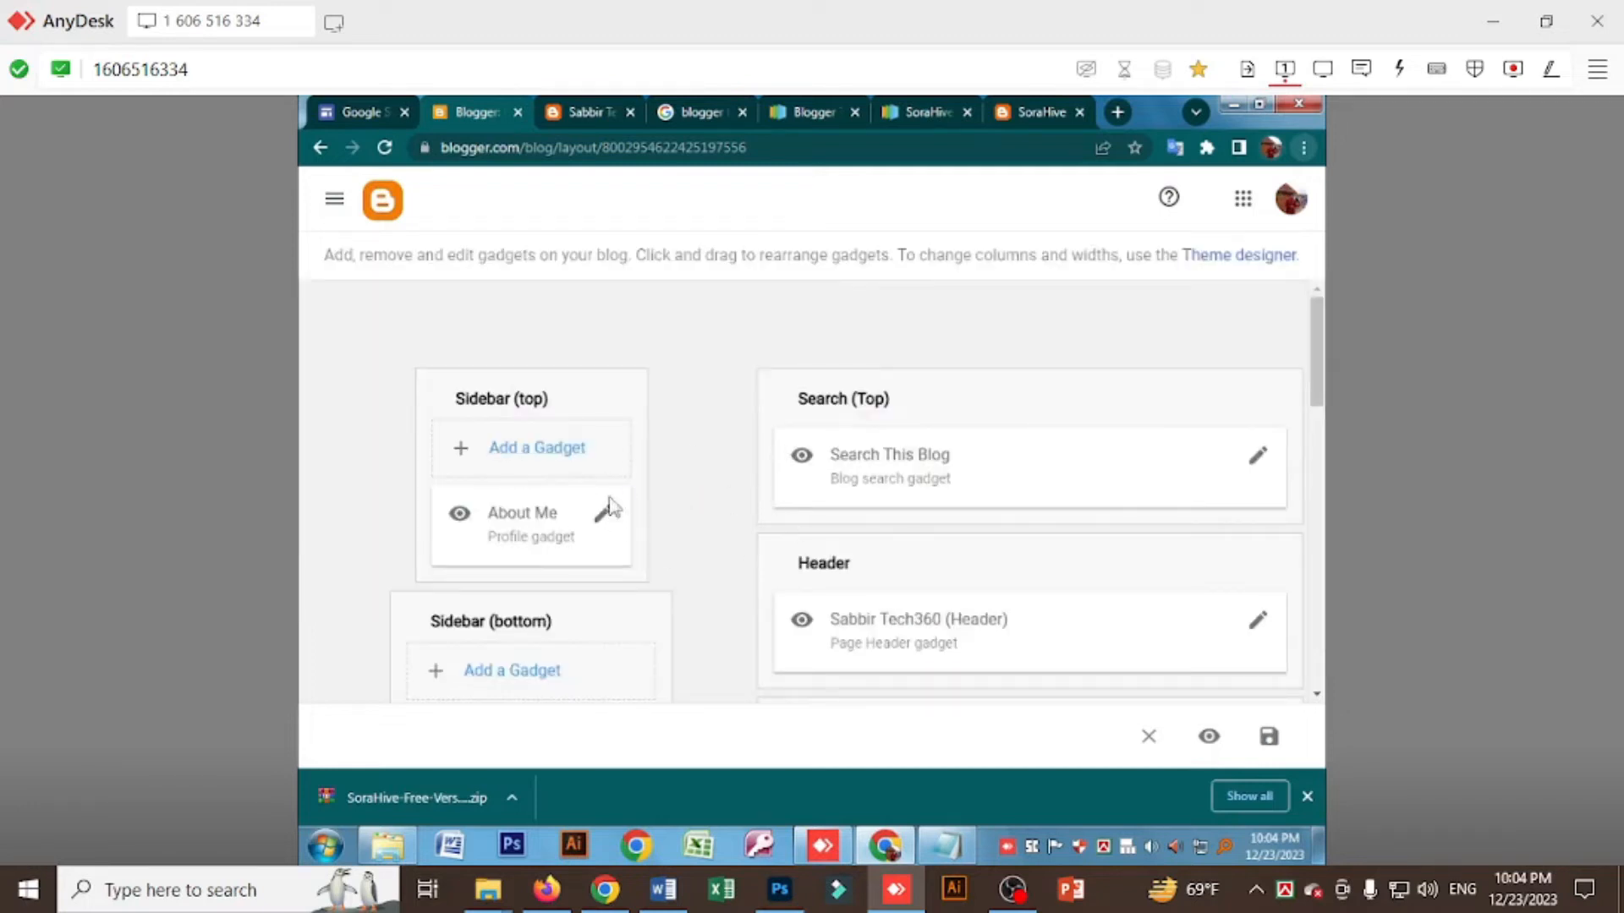
{"action": "scroll", "coordinate": [772, 471], "scroll_direction": "down", "scroll_amount": 3}
{"action": "scroll", "coordinate": [772, 471], "scroll_direction": "down", "scroll_amount": 3}
{"action": "scroll", "coordinate": [769, 471], "scroll_direction": "up", "scroll_amount": 6}
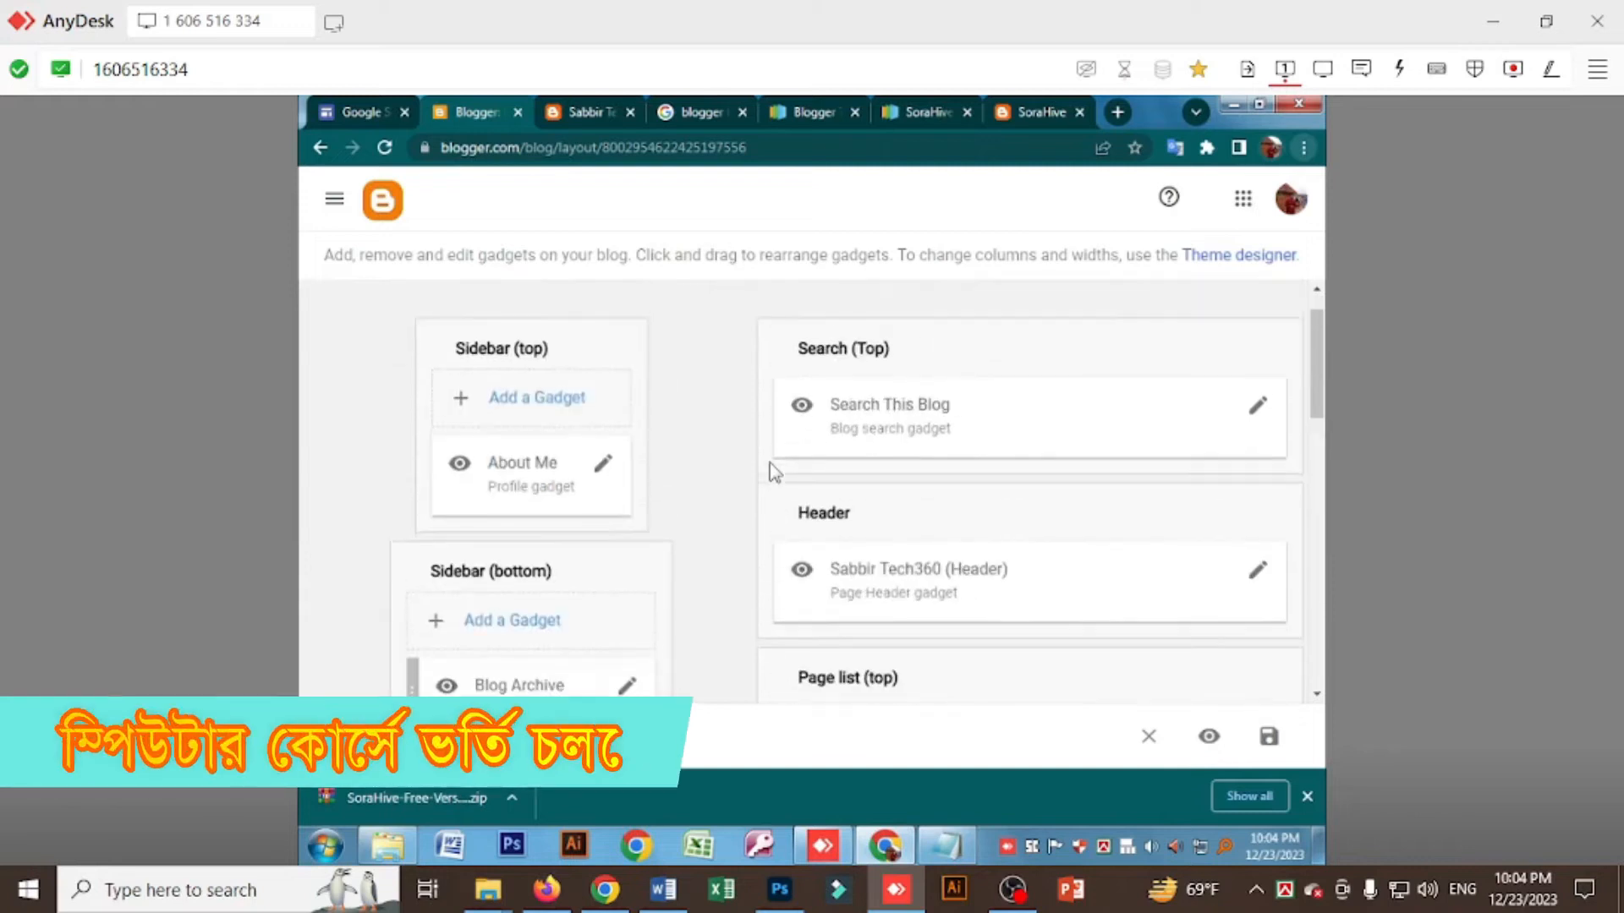
Go to the blog's Theme page and look at the HTML code of the Contempo Light theme without editing it.
{"action": "left_click", "coordinate": [334, 200]}
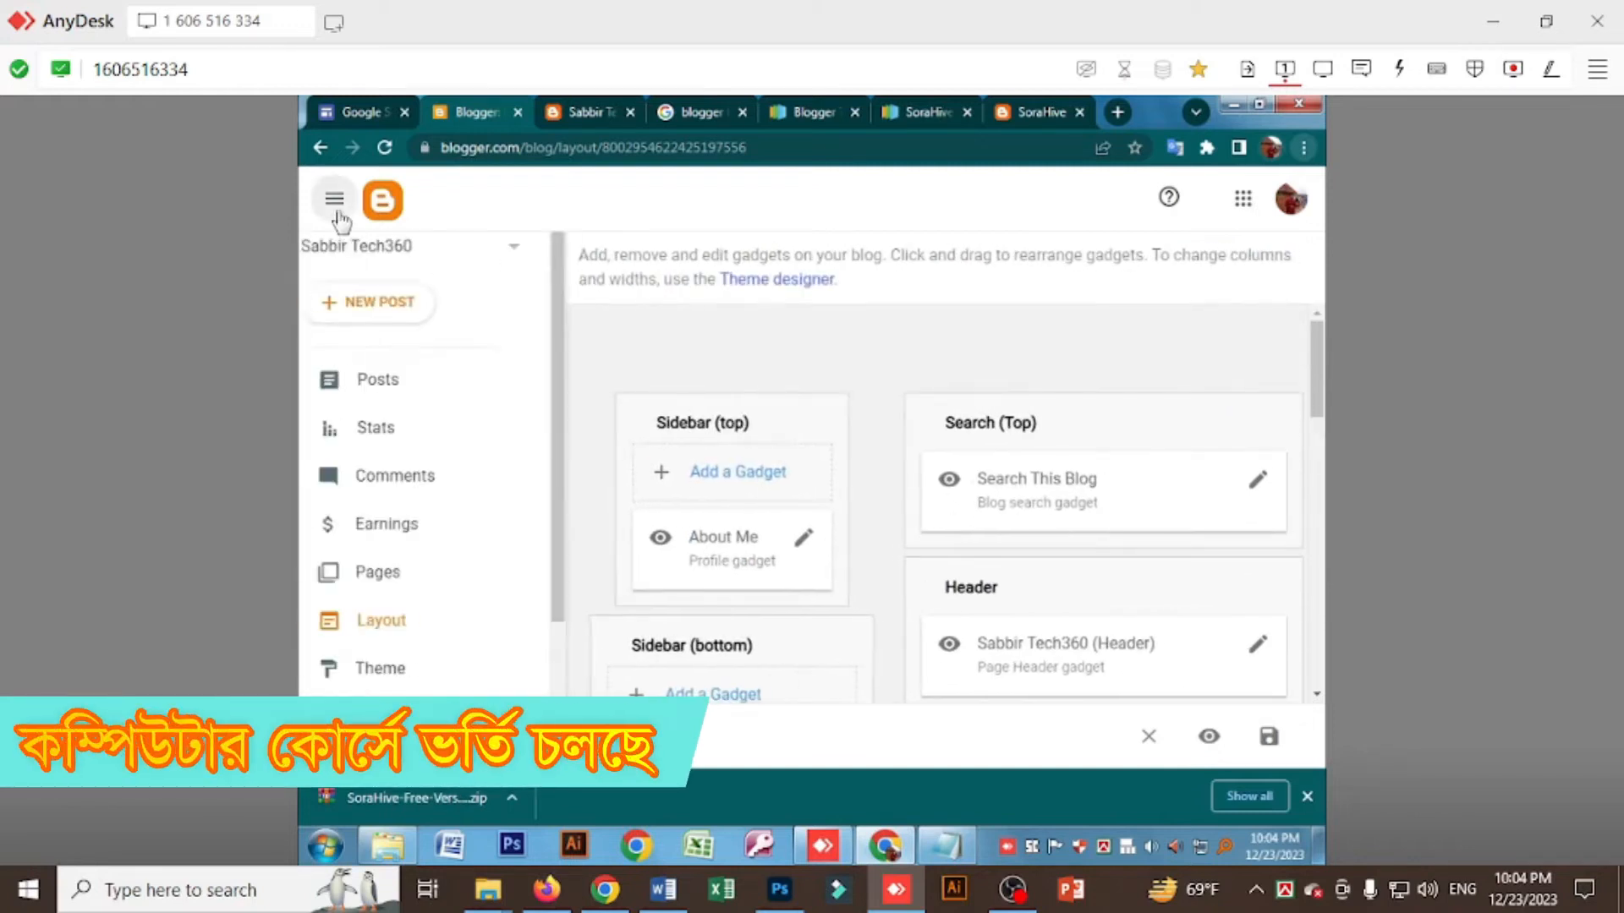
{"action": "left_click", "coordinate": [380, 207]}
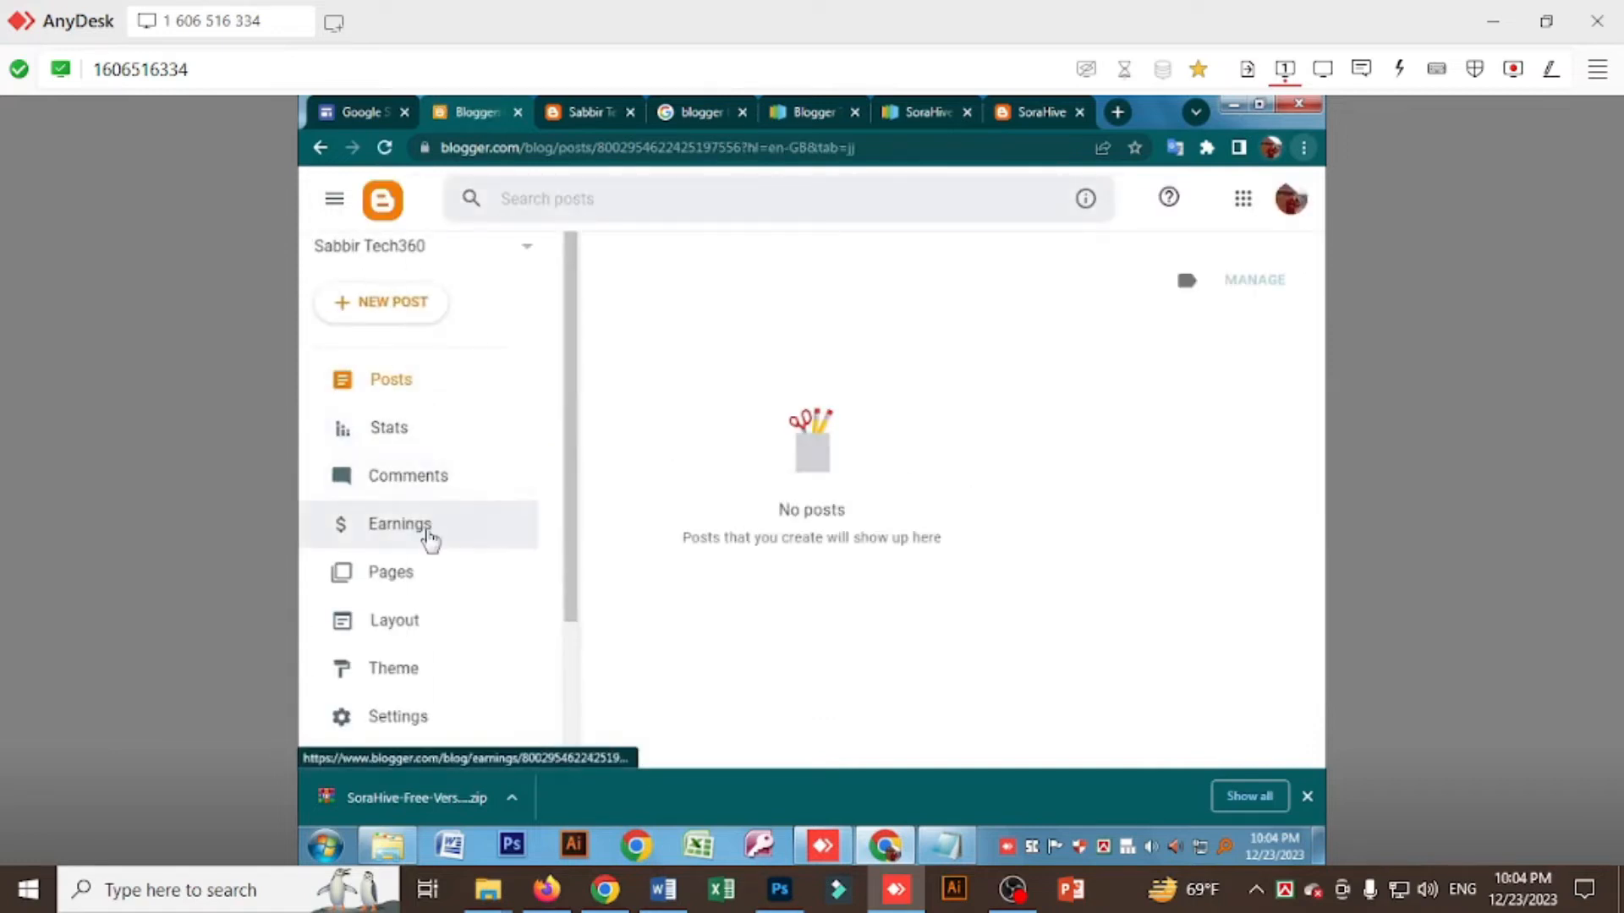
{"action": "left_click", "coordinate": [466, 677]}
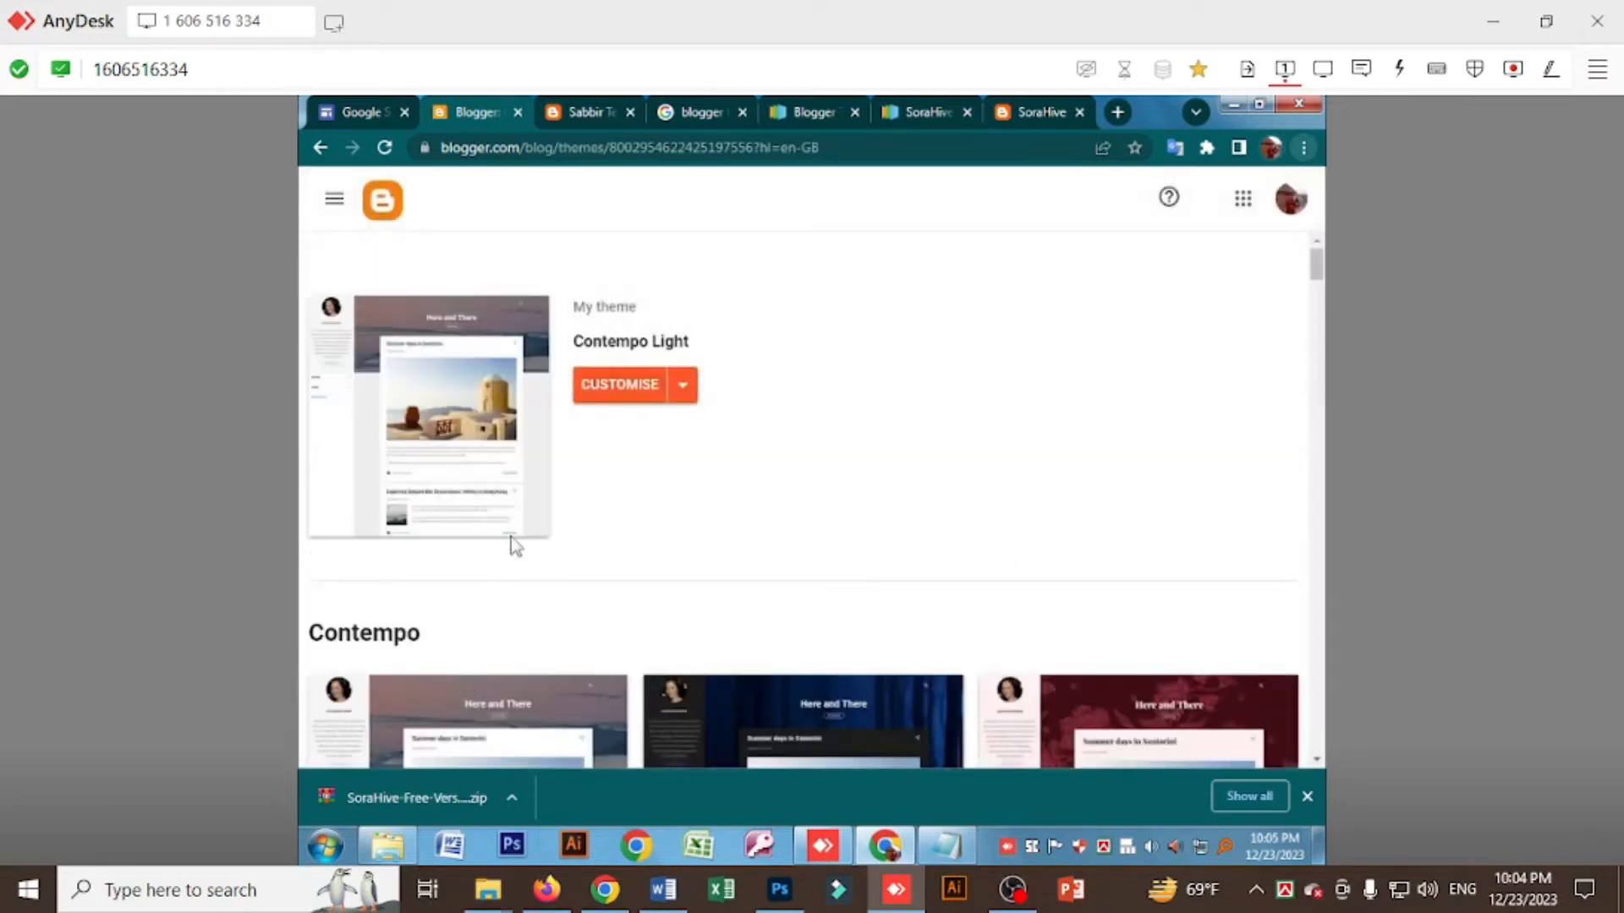
{"action": "left_click", "coordinate": [682, 387]}
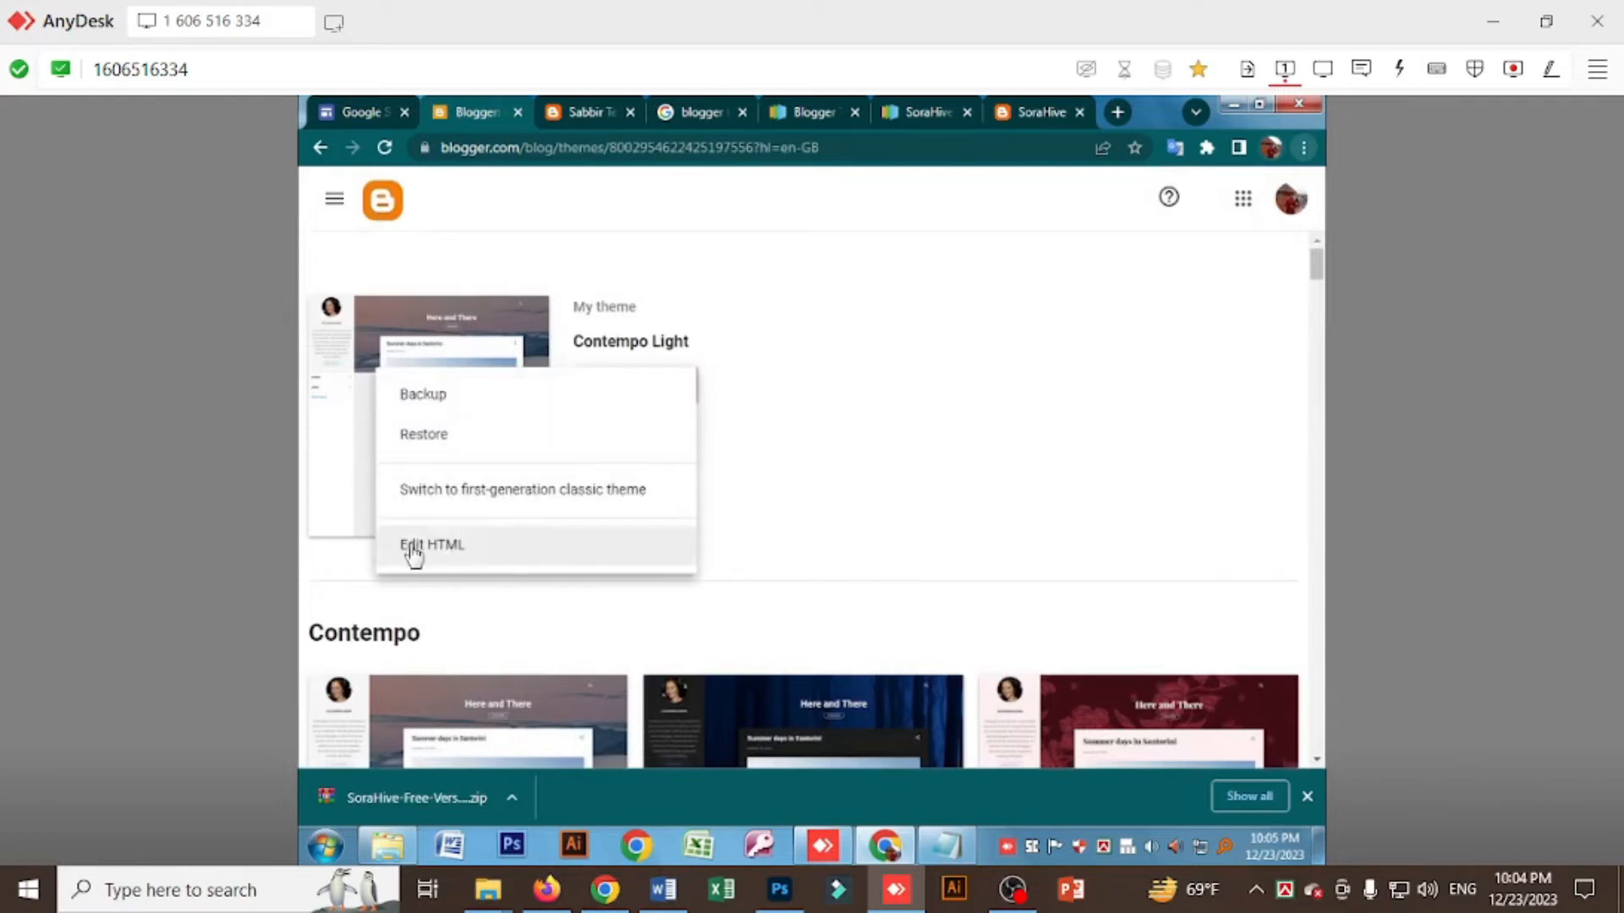
{"action": "left_click", "coordinate": [454, 550]}
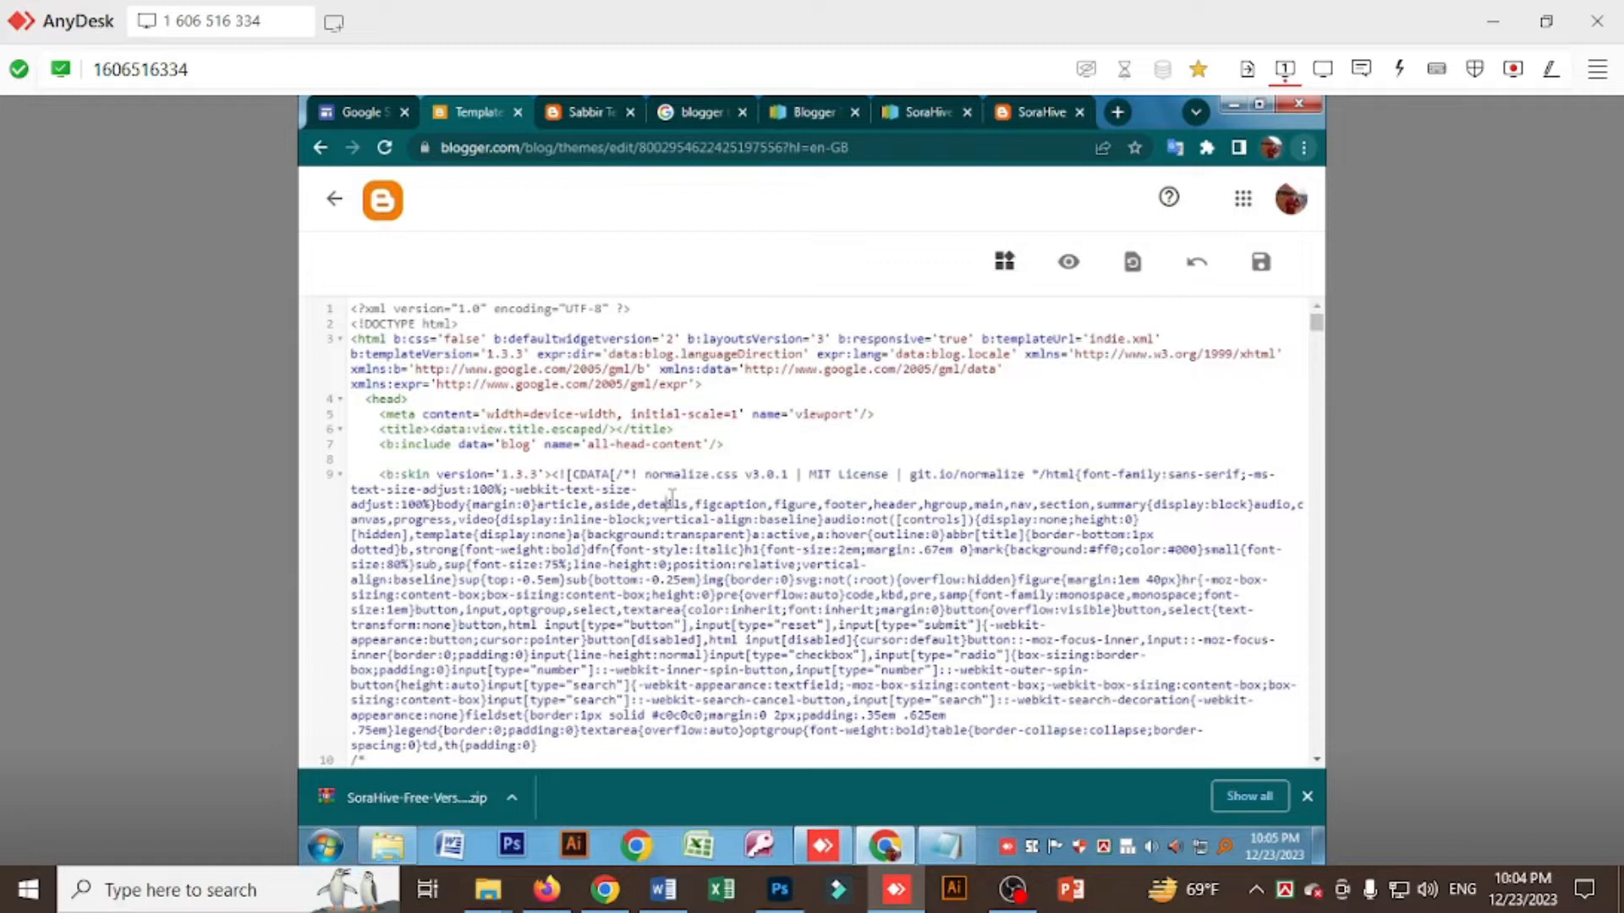
{"action": "left_click", "coordinate": [334, 198]}
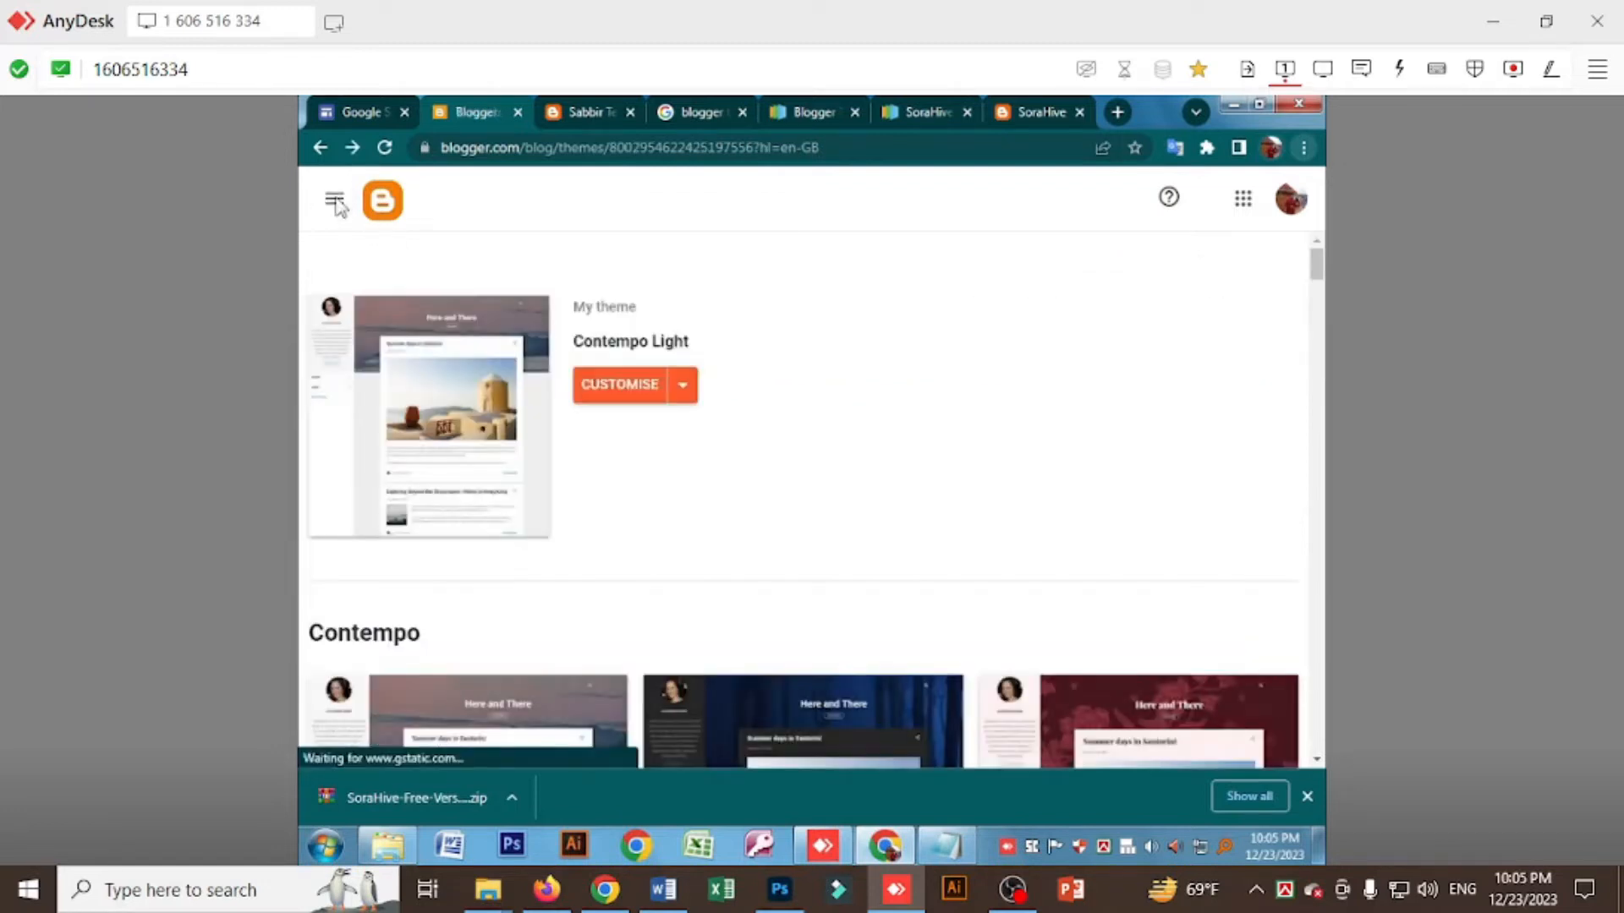
Restore the blog's theme by uploading the SoraHive Free Version 1.0 file from the Downloads folder.
{"action": "left_click", "coordinate": [699, 389]}
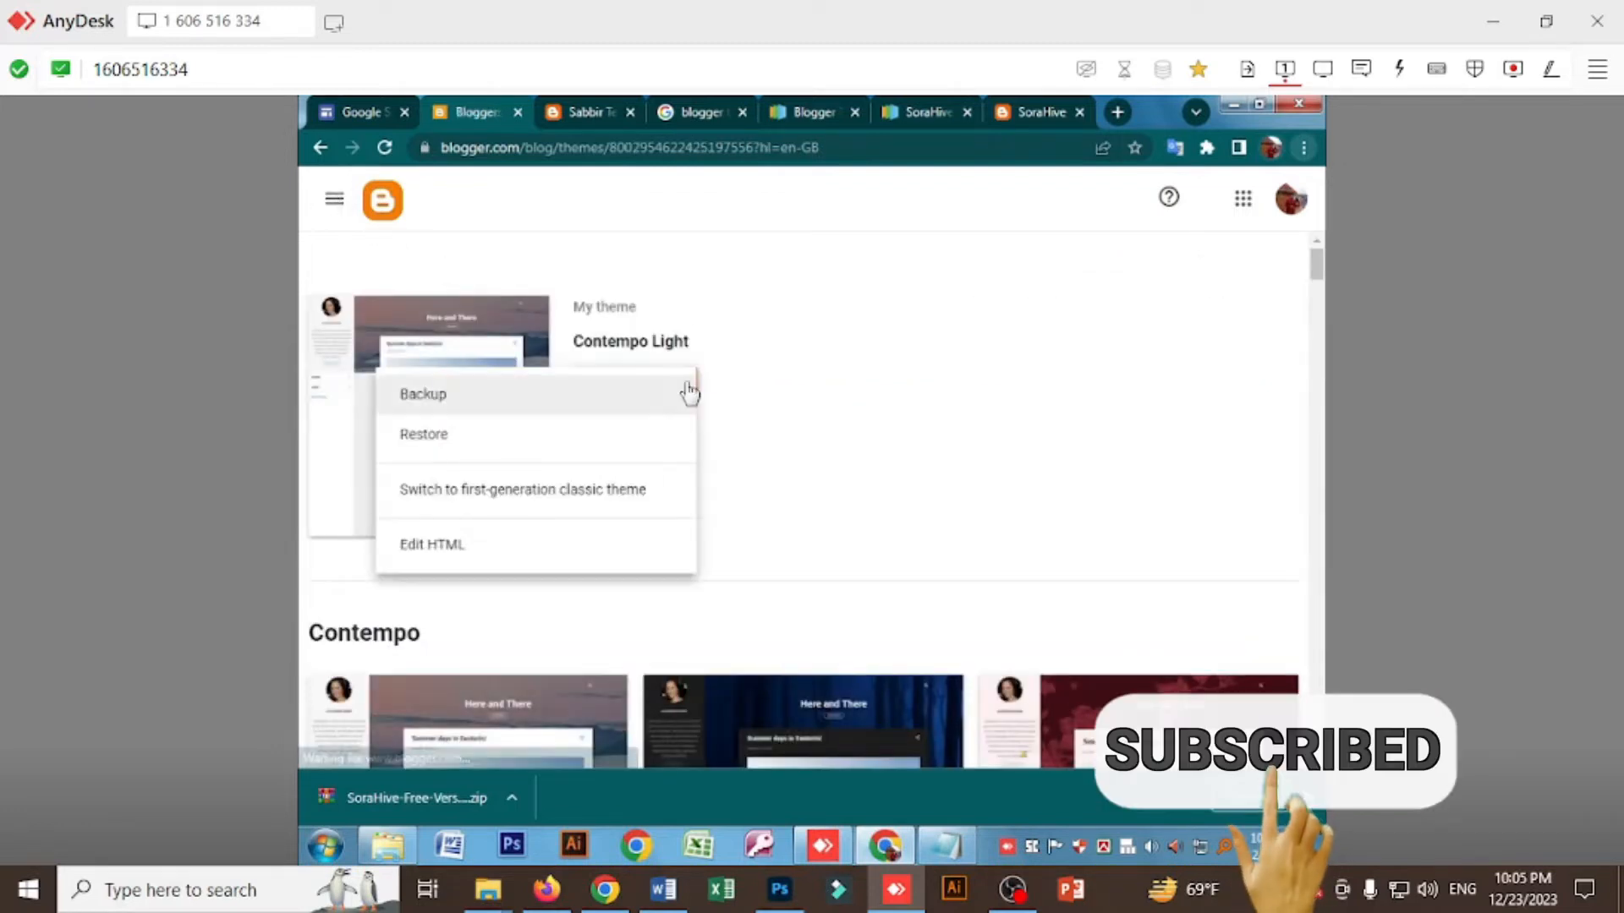
{"action": "left_click", "coordinate": [431, 446]}
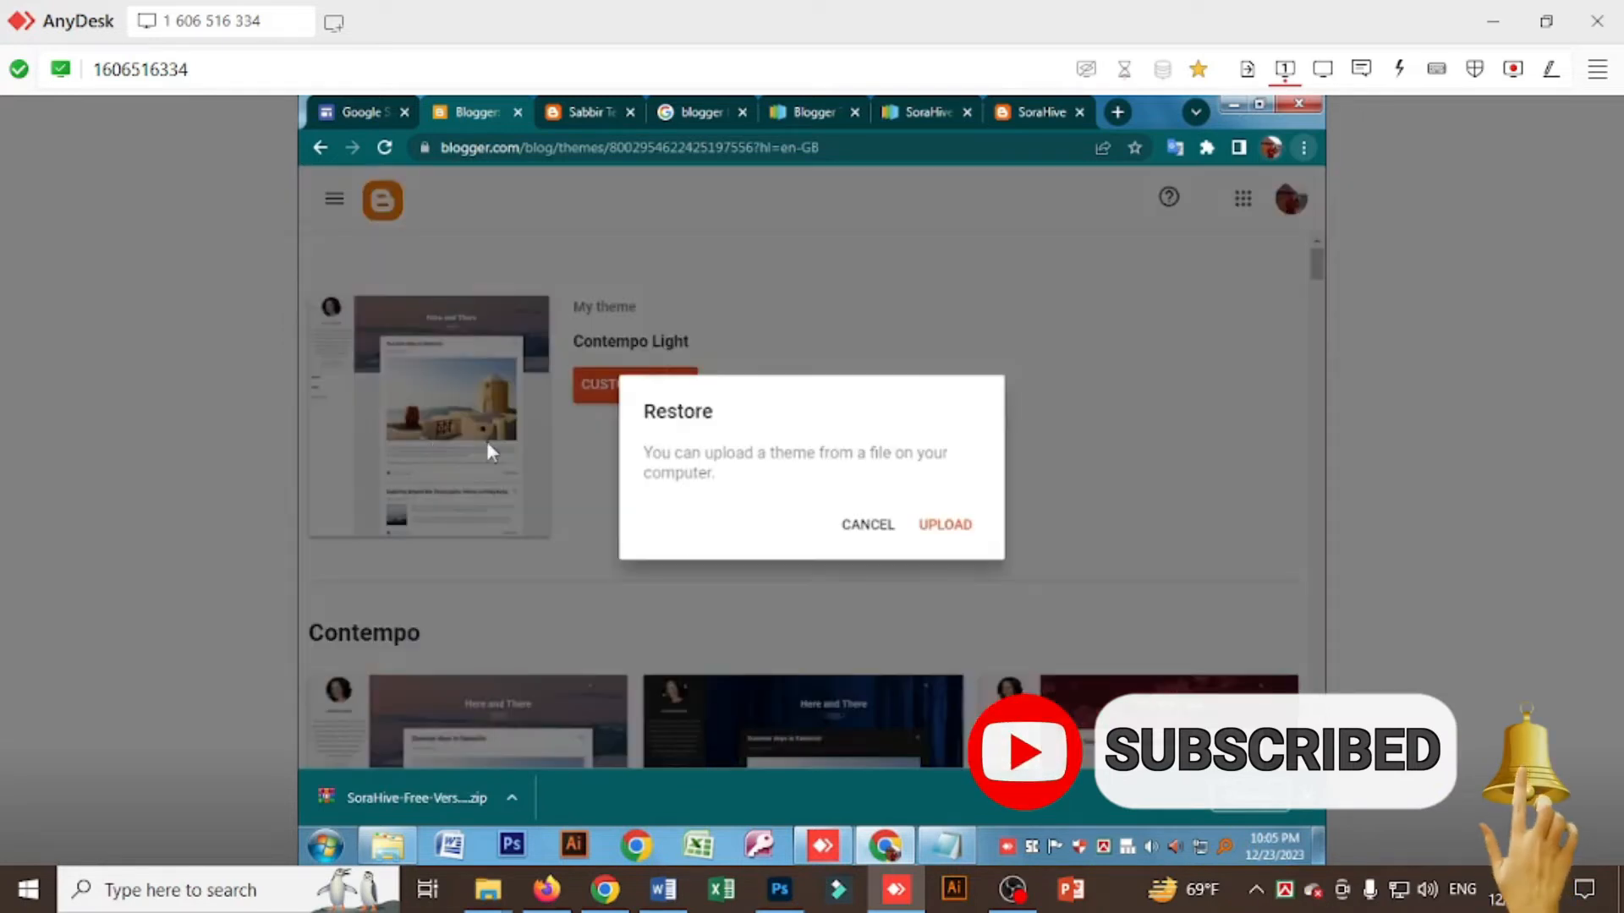
{"action": "left_click", "coordinate": [935, 538]}
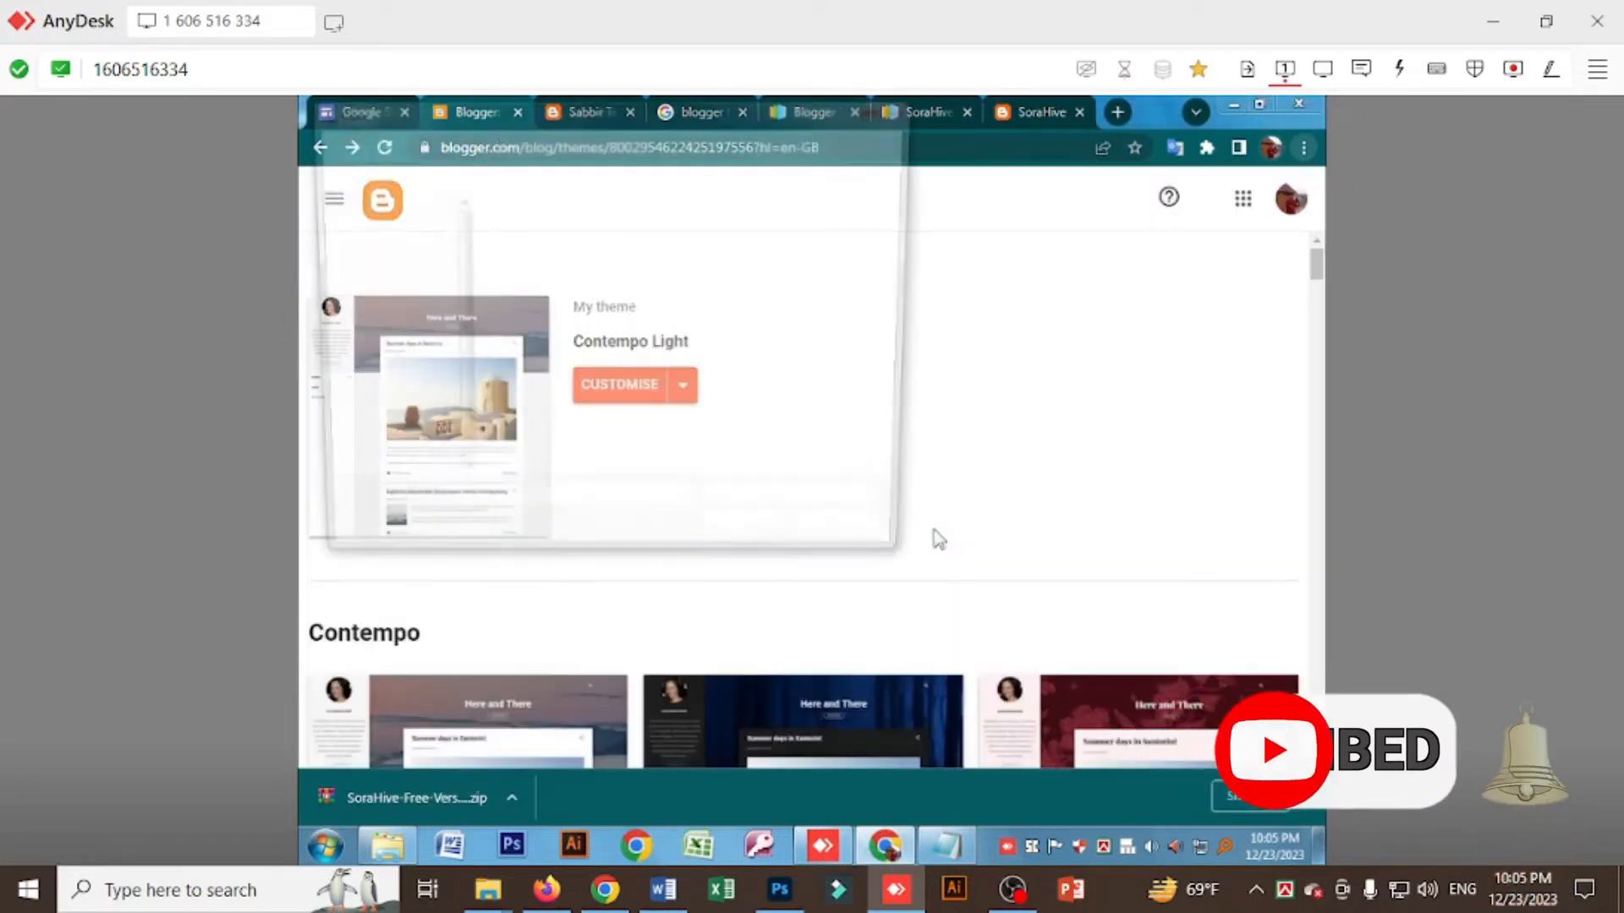
{"action": "left_click", "coordinate": [397, 256]}
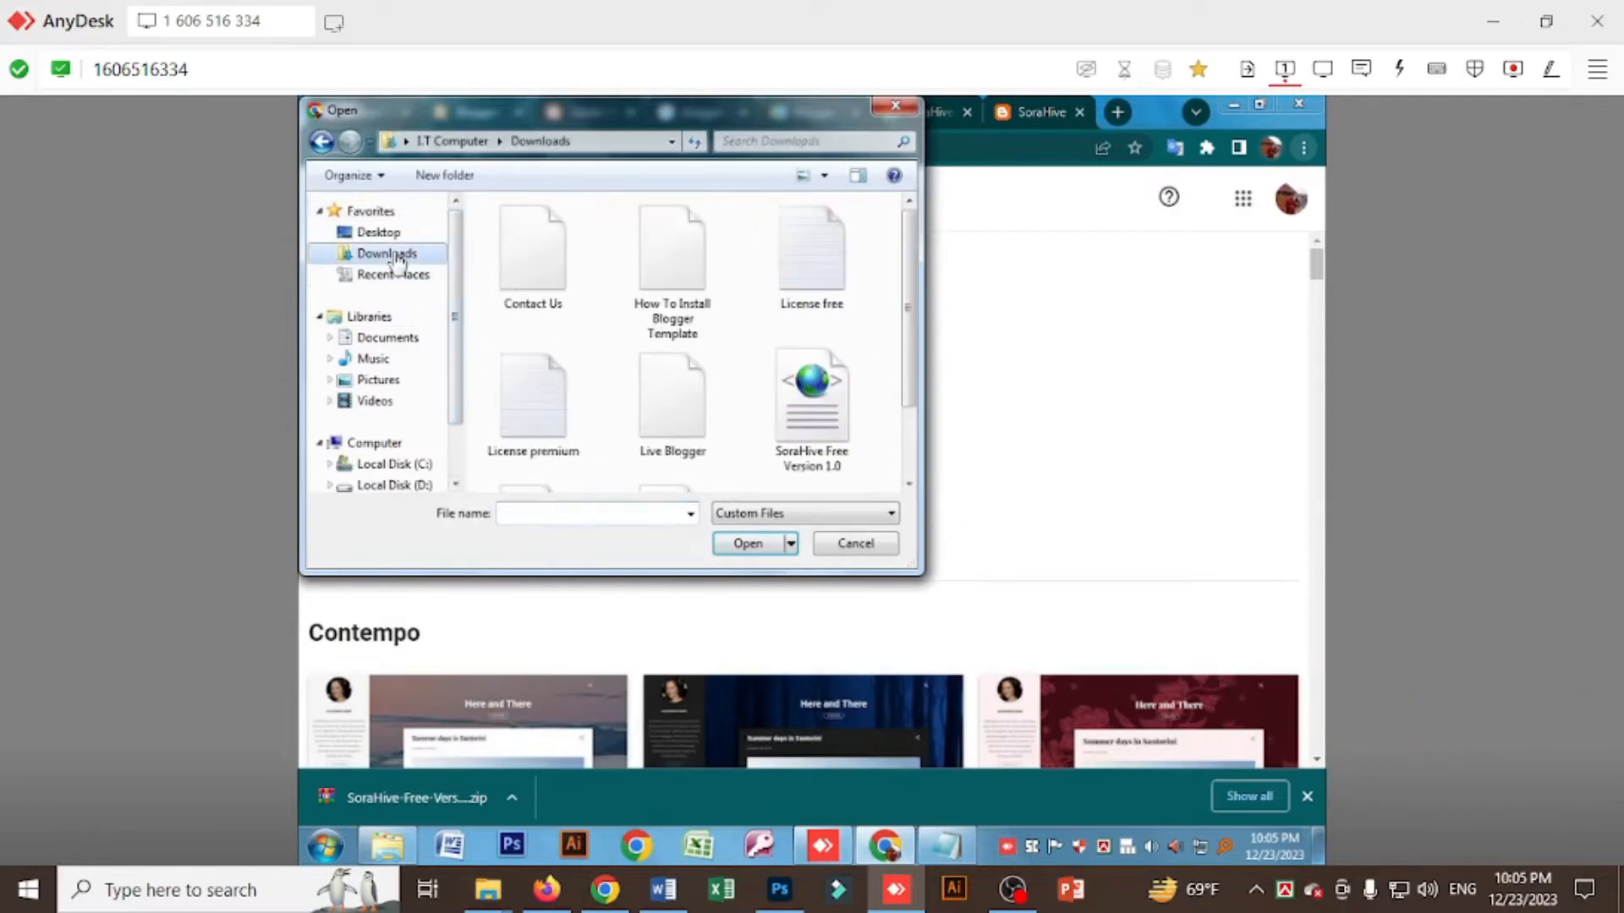
{"action": "left_click", "coordinate": [814, 383]}
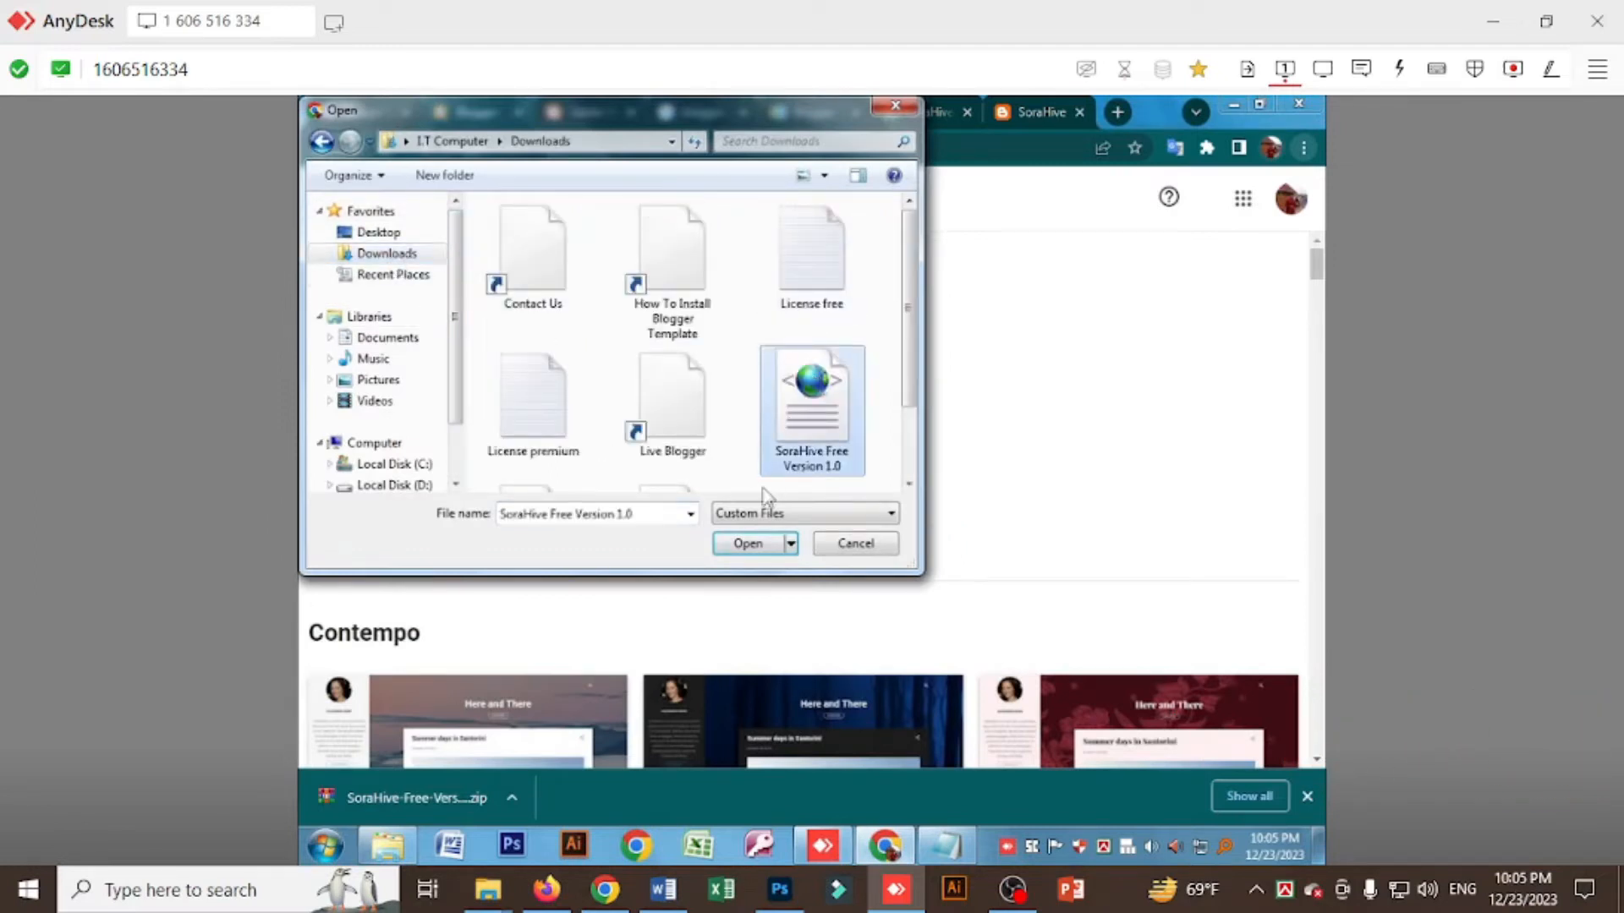
{"action": "left_click", "coordinate": [748, 543]}
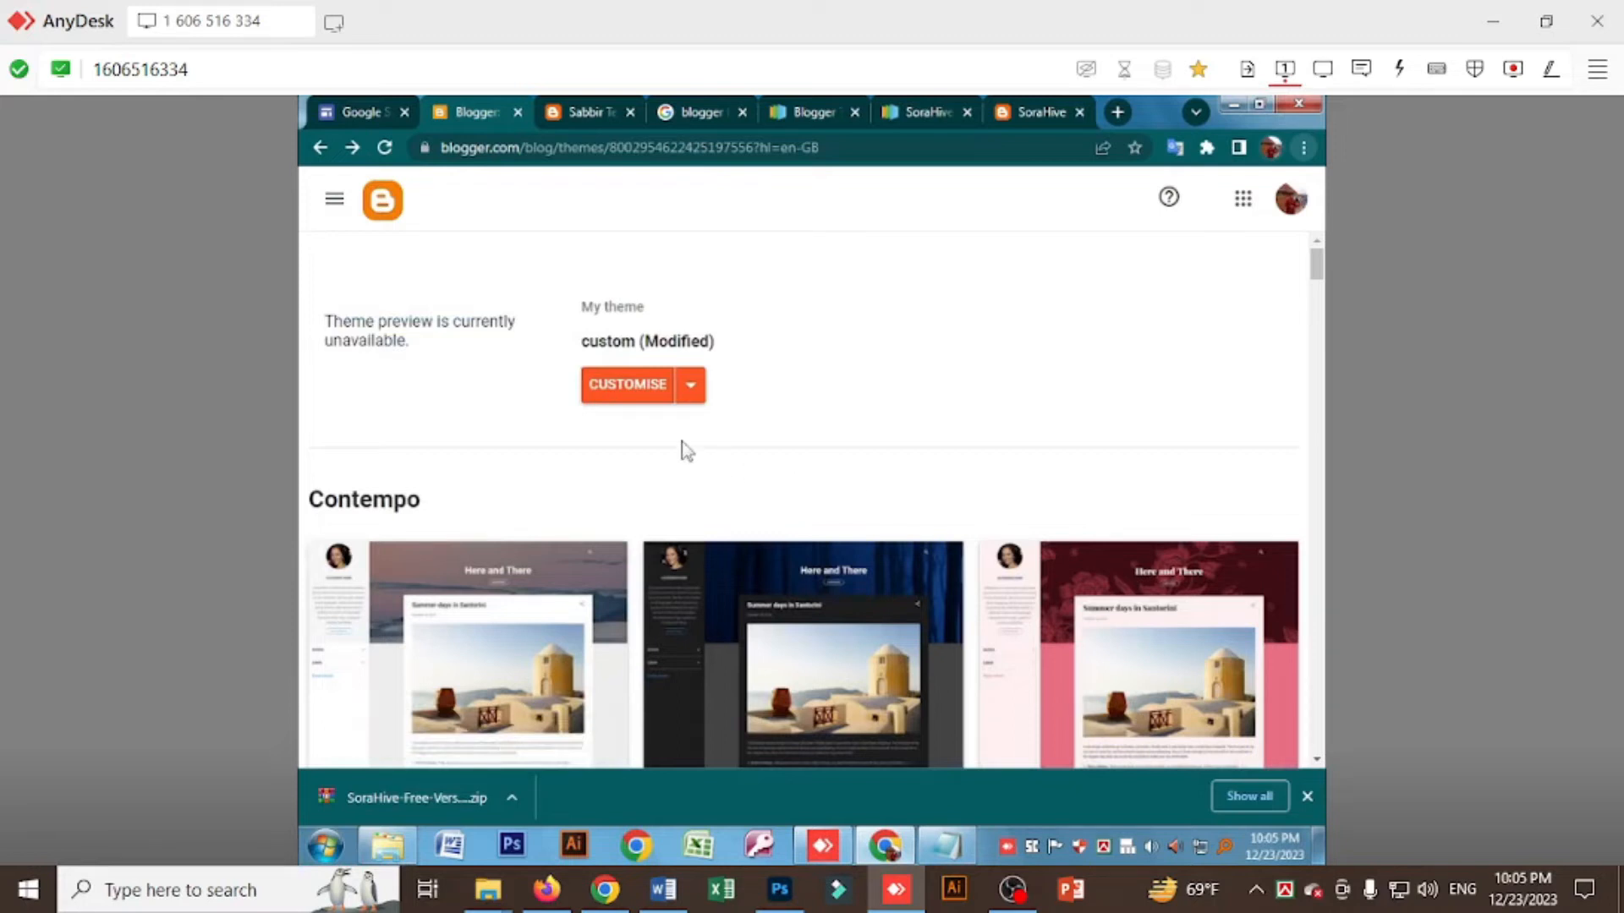
Reload the blog's public page to check the uploaded theme, and dismiss the browser's download bar.
{"action": "left_click", "coordinate": [581, 116]}
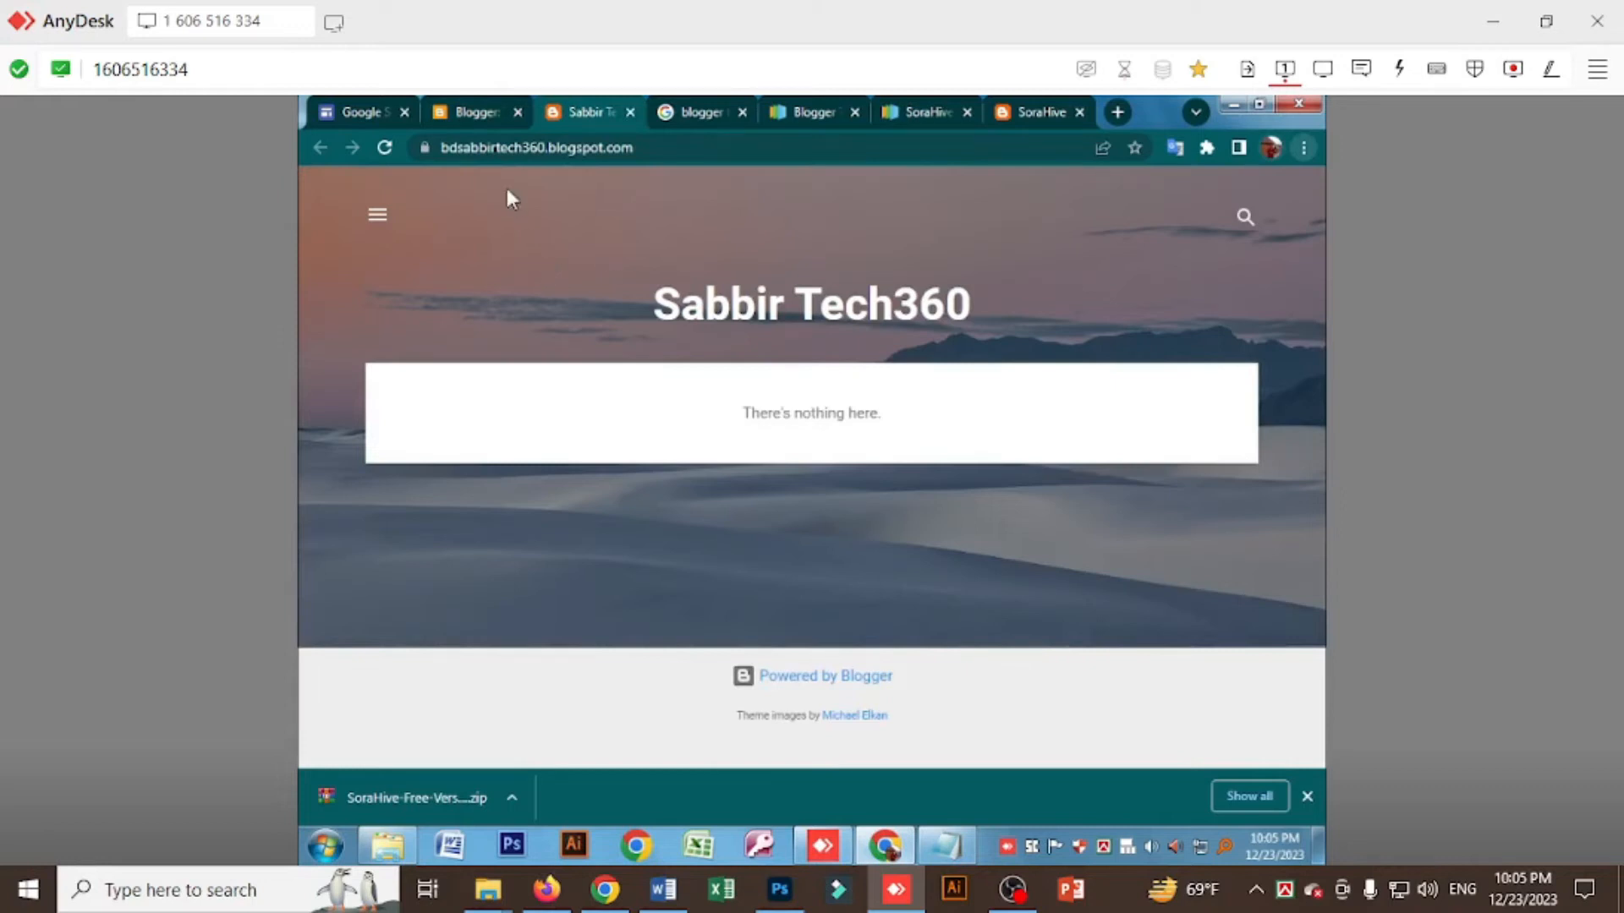
{"action": "left_click", "coordinate": [472, 118]}
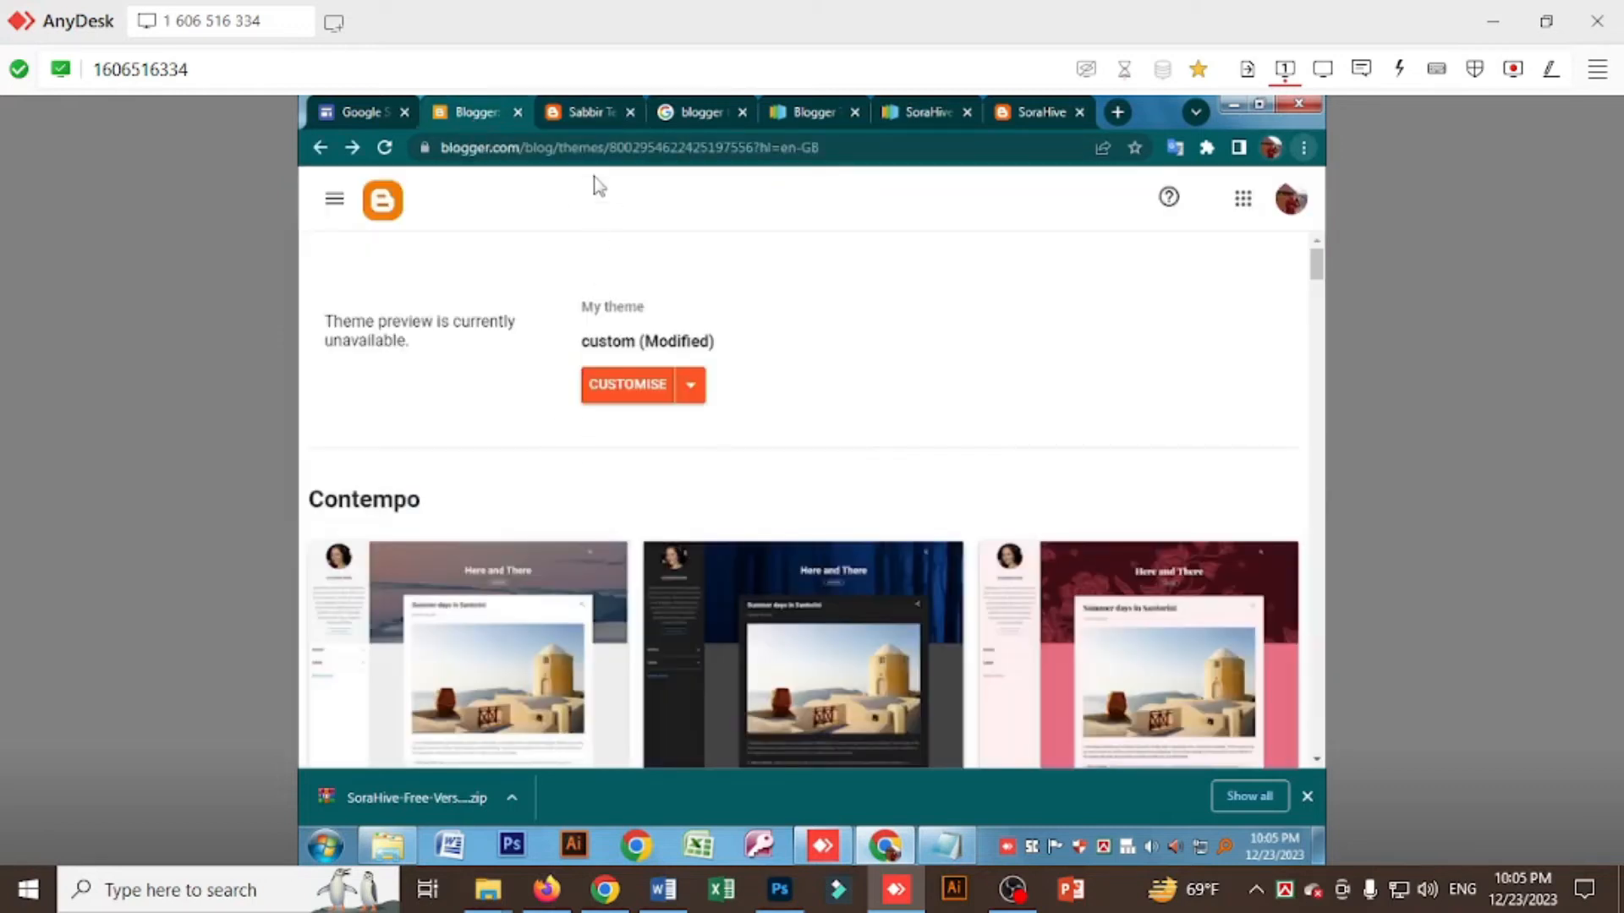
{"action": "left_click", "coordinate": [583, 112]}
{"action": "right_click", "coordinate": [504, 257]}
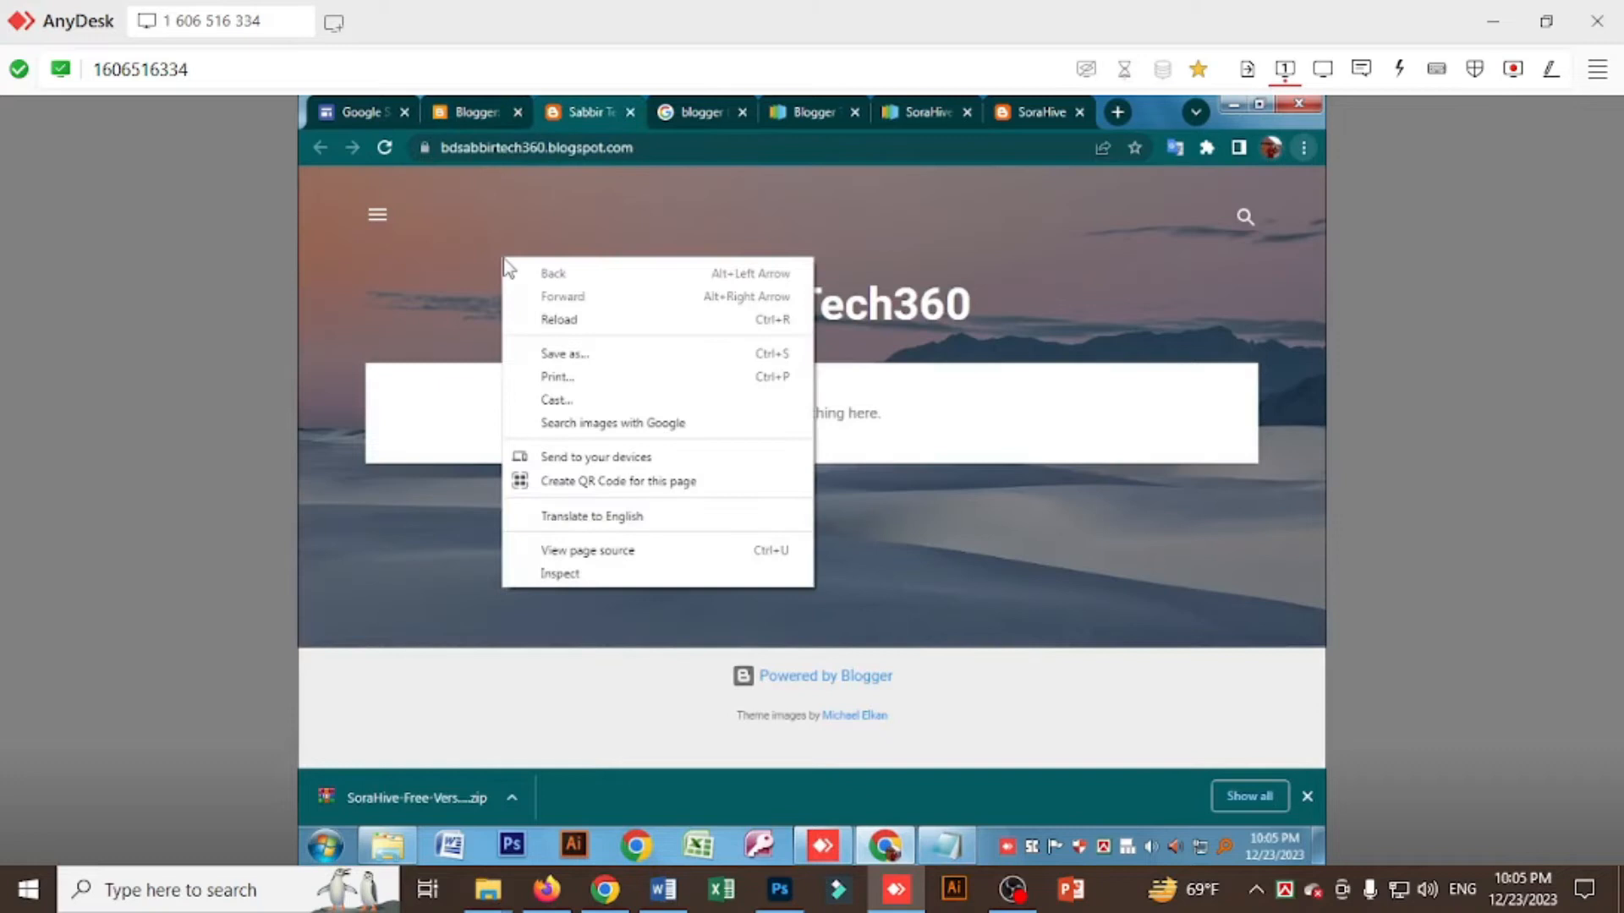
{"action": "left_click", "coordinate": [555, 324]}
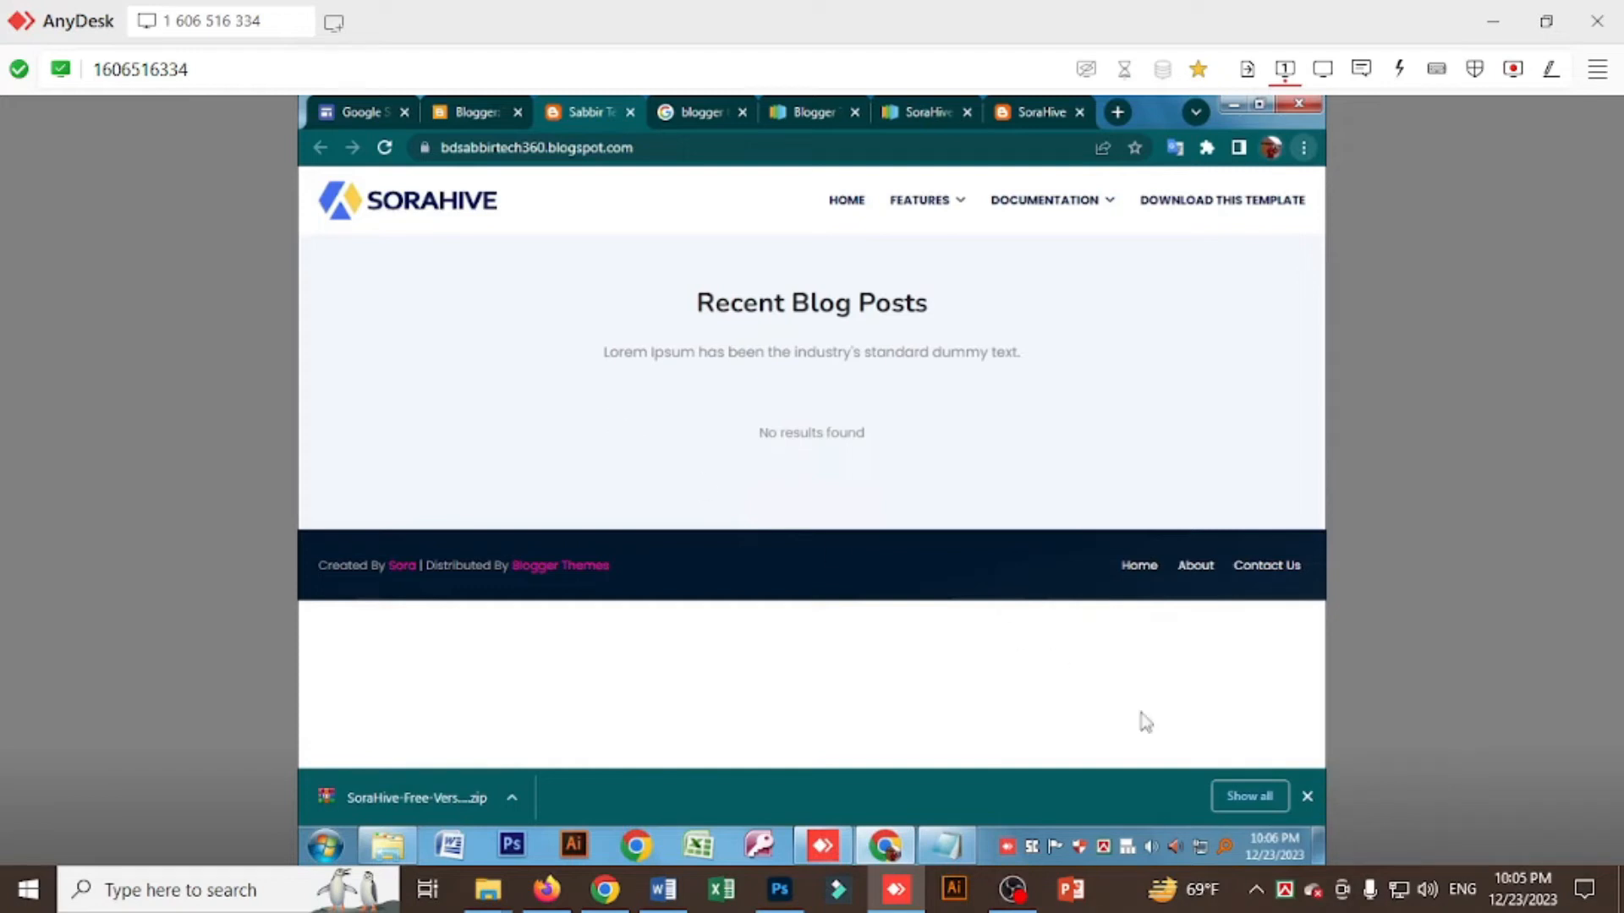
{"action": "left_click", "coordinate": [1309, 796]}
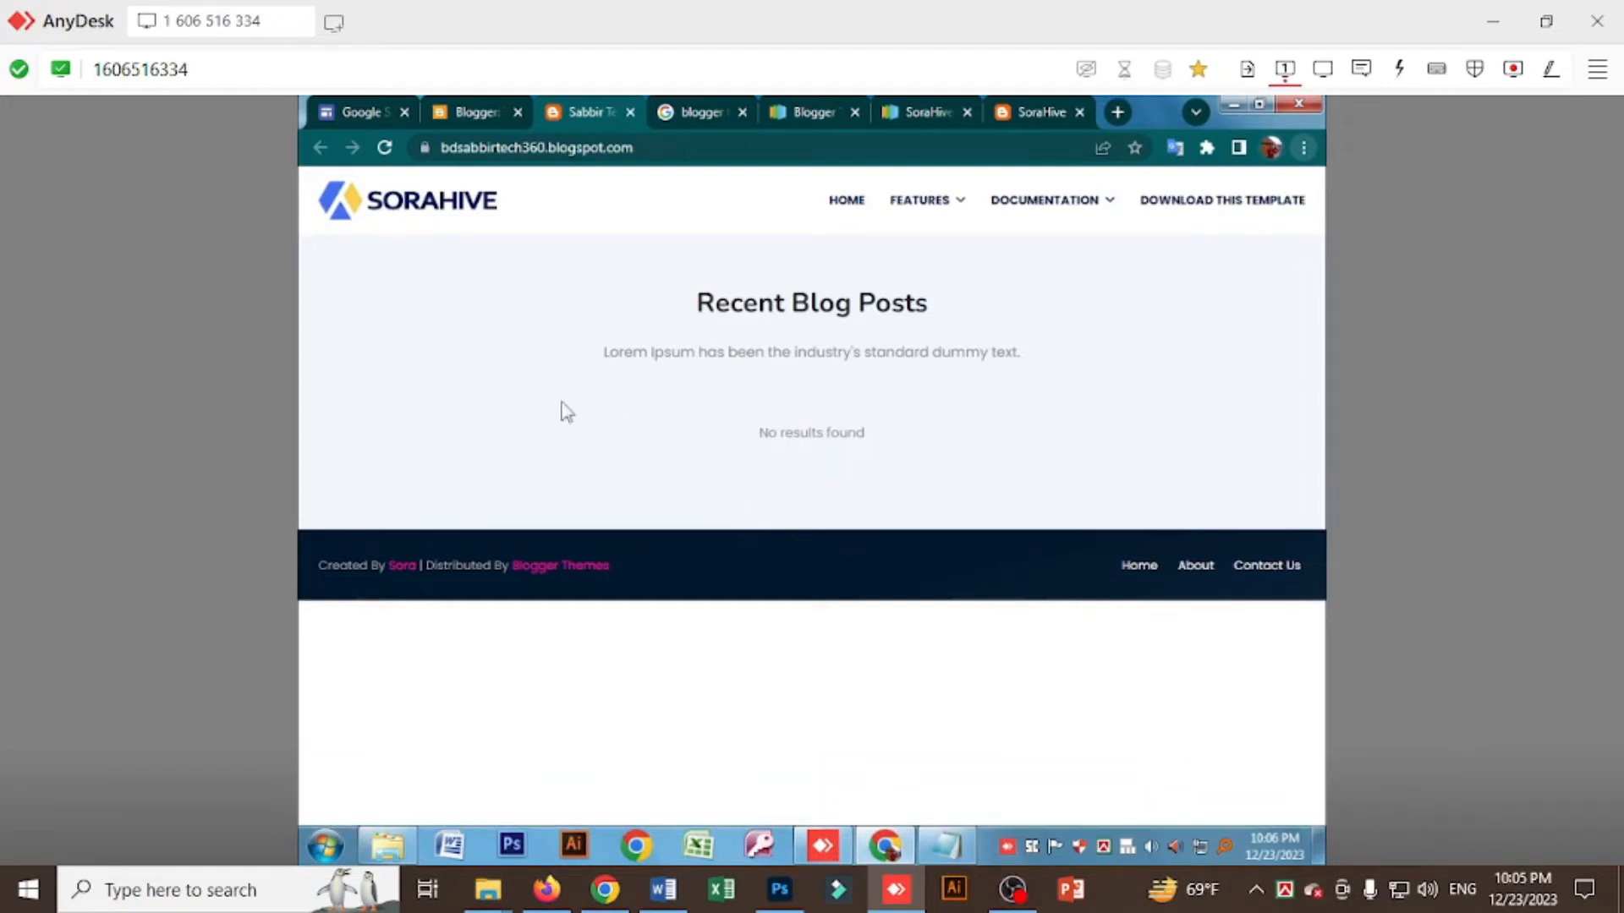
Reload the blog's Theme page in Blogger and close the tab with the public blog.
{"action": "left_click", "coordinate": [445, 115]}
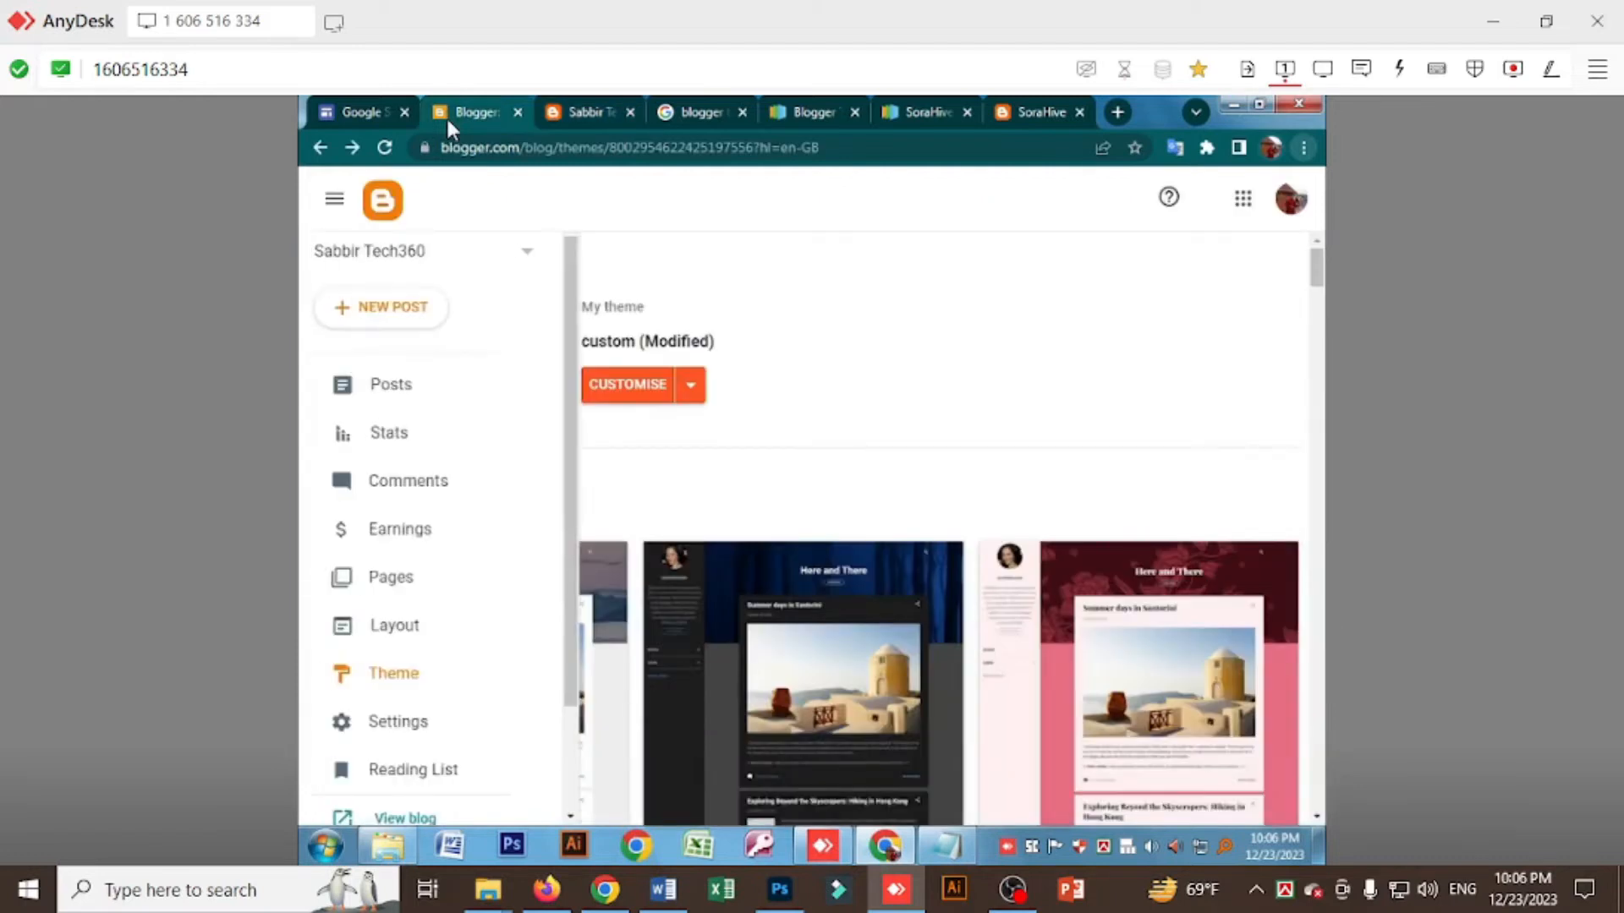
{"action": "right_click", "coordinate": [887, 338]}
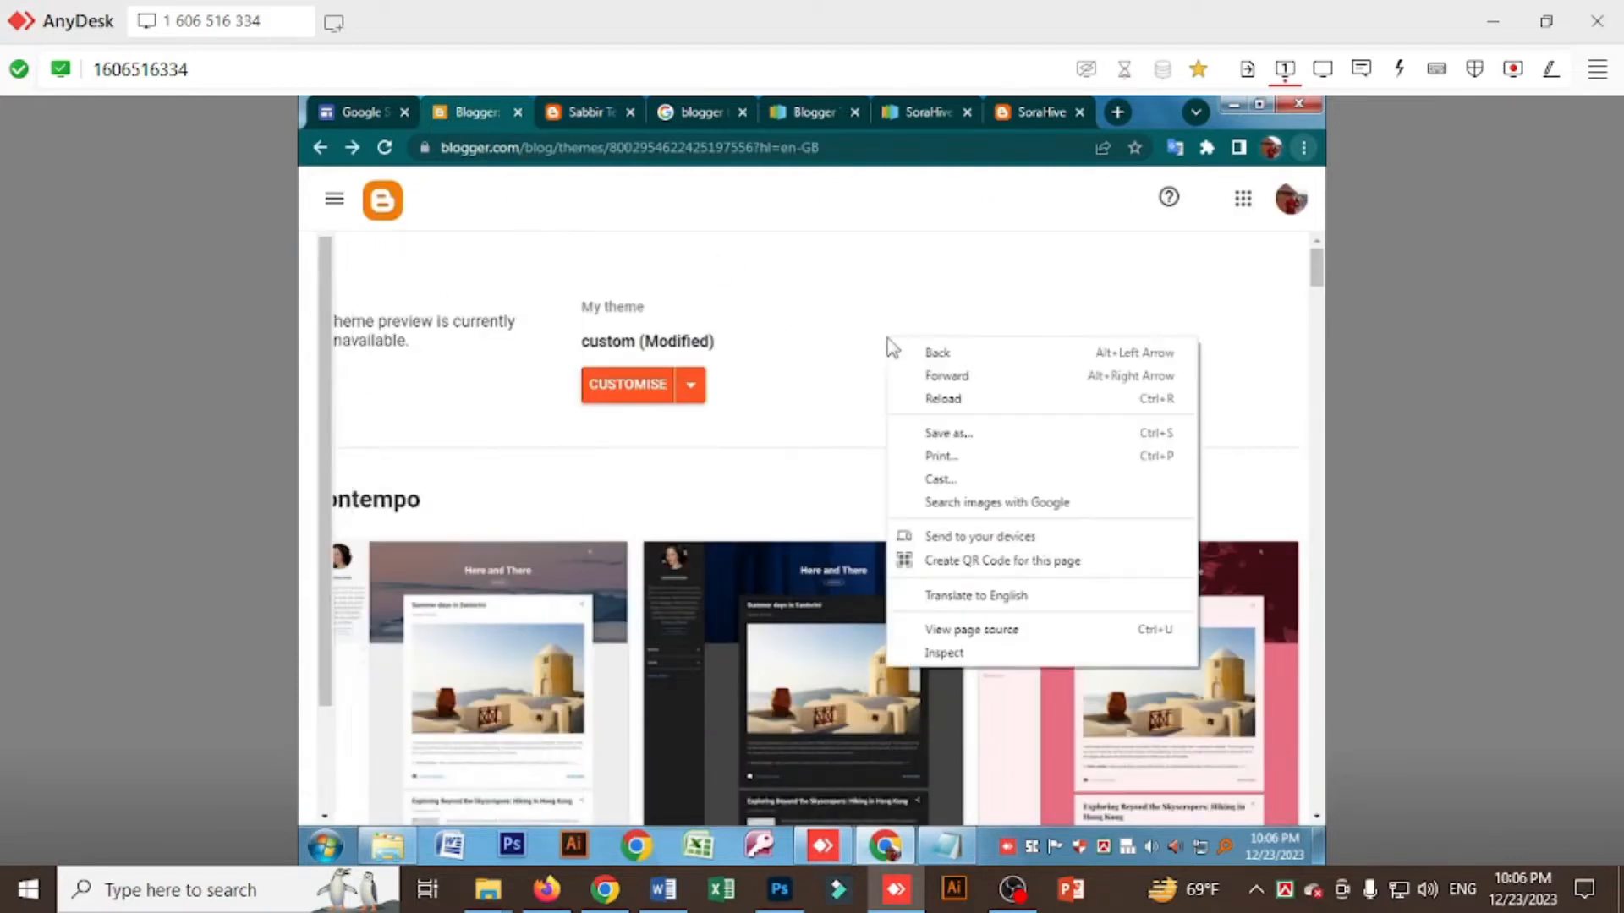
{"action": "left_click", "coordinate": [944, 400]}
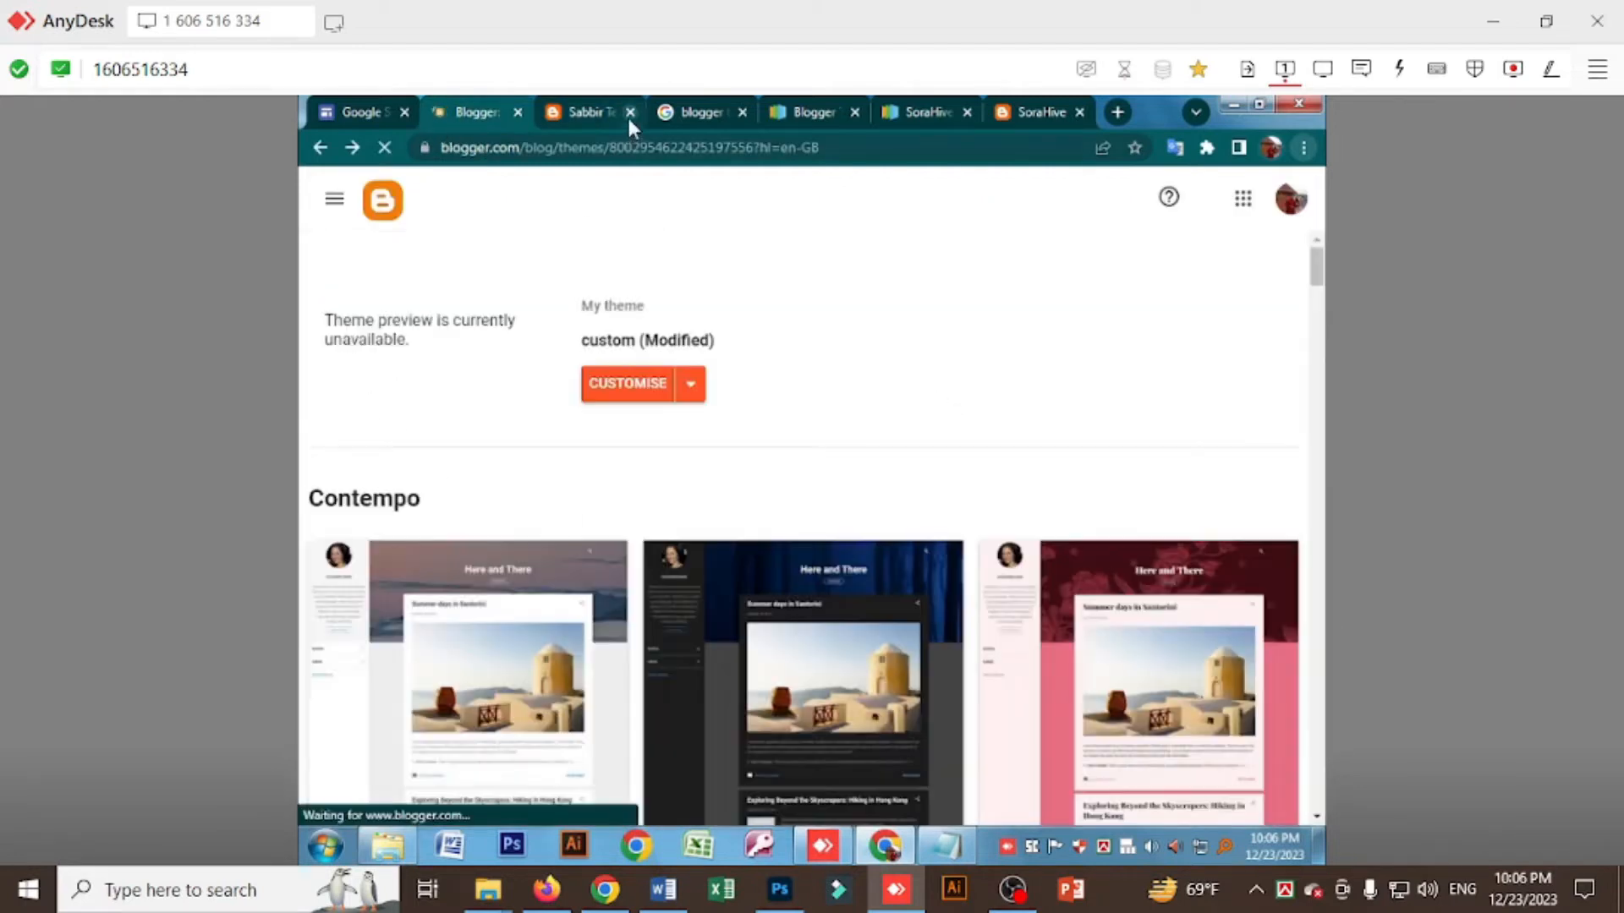
{"action": "left_click", "coordinate": [629, 113]}
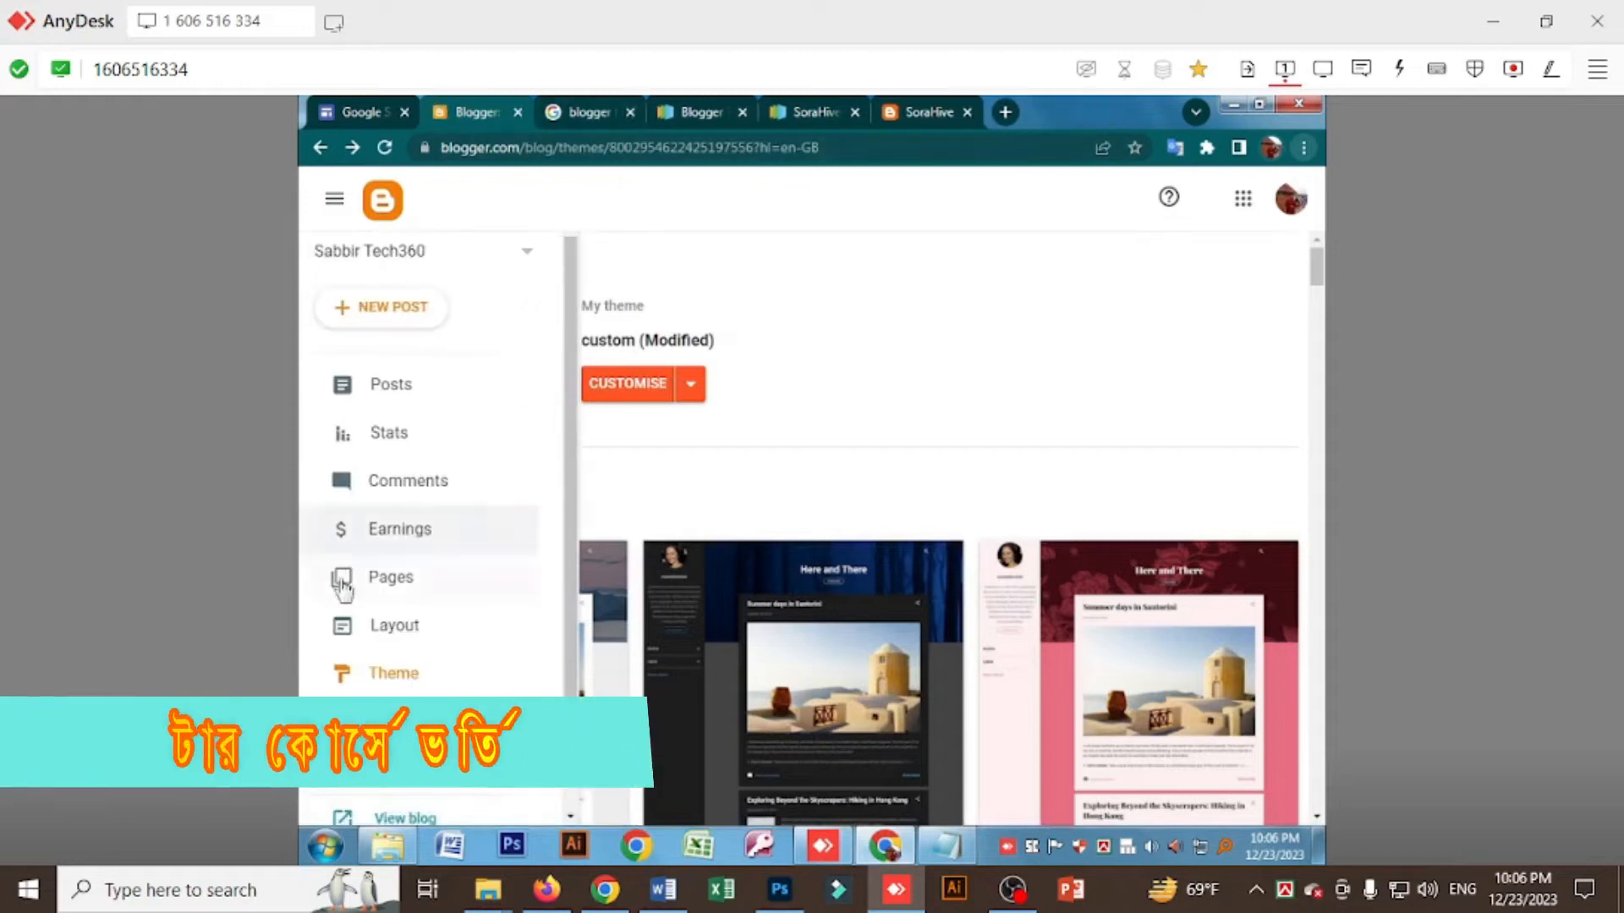
Open the blog's Layout page, preview the blog with the new theme, and return to the layout.
{"action": "left_click", "coordinate": [406, 640]}
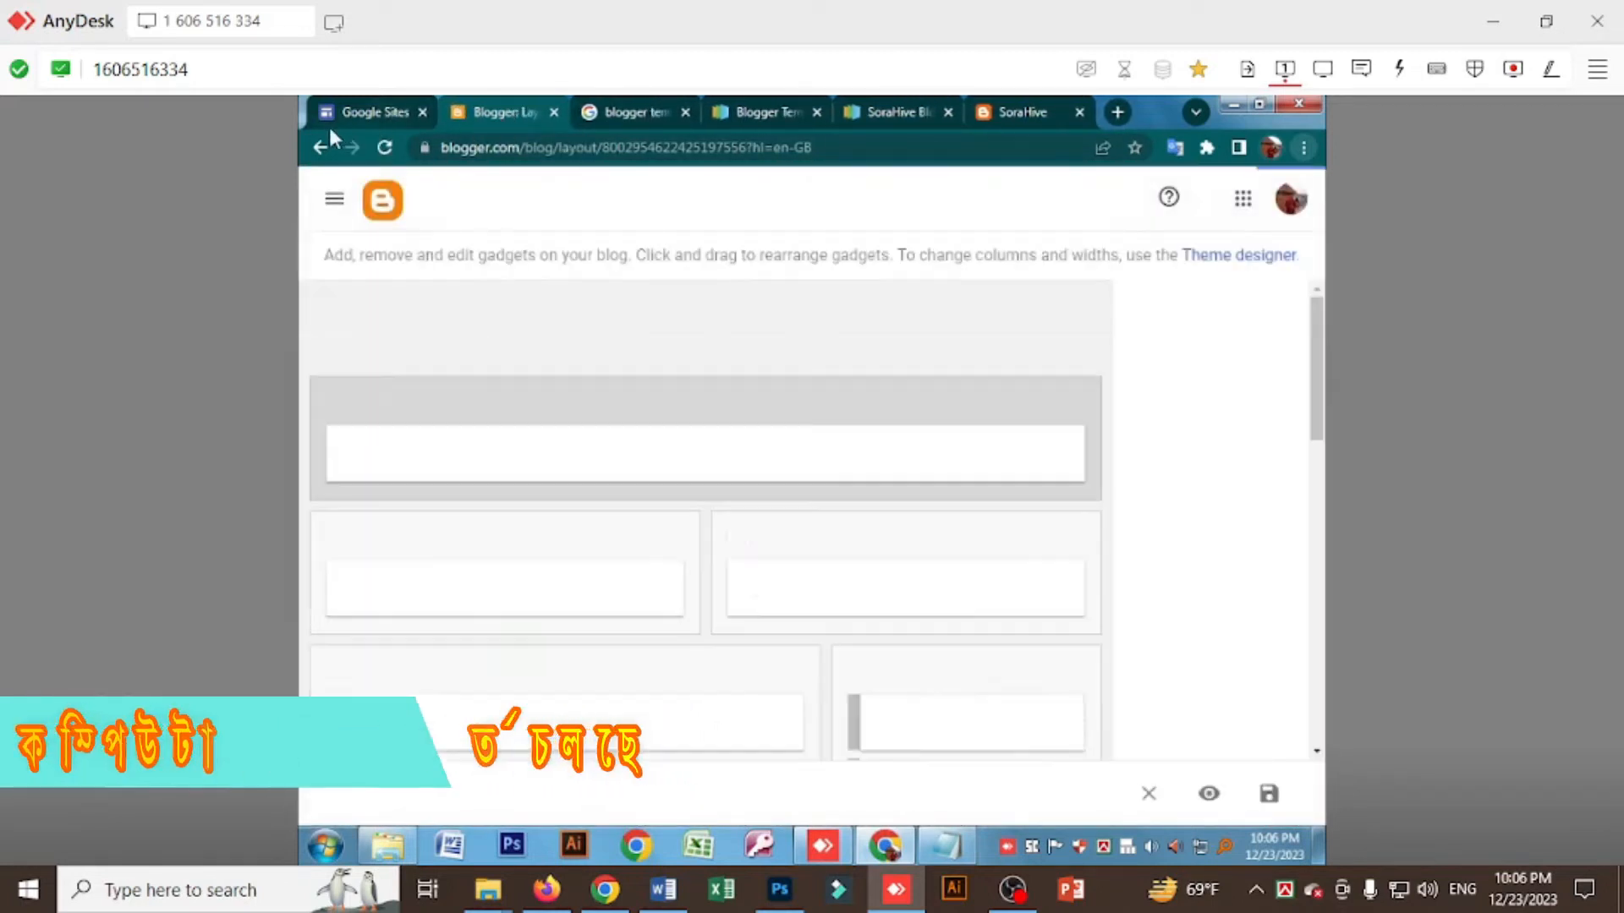
{"action": "left_click", "coordinate": [320, 147]}
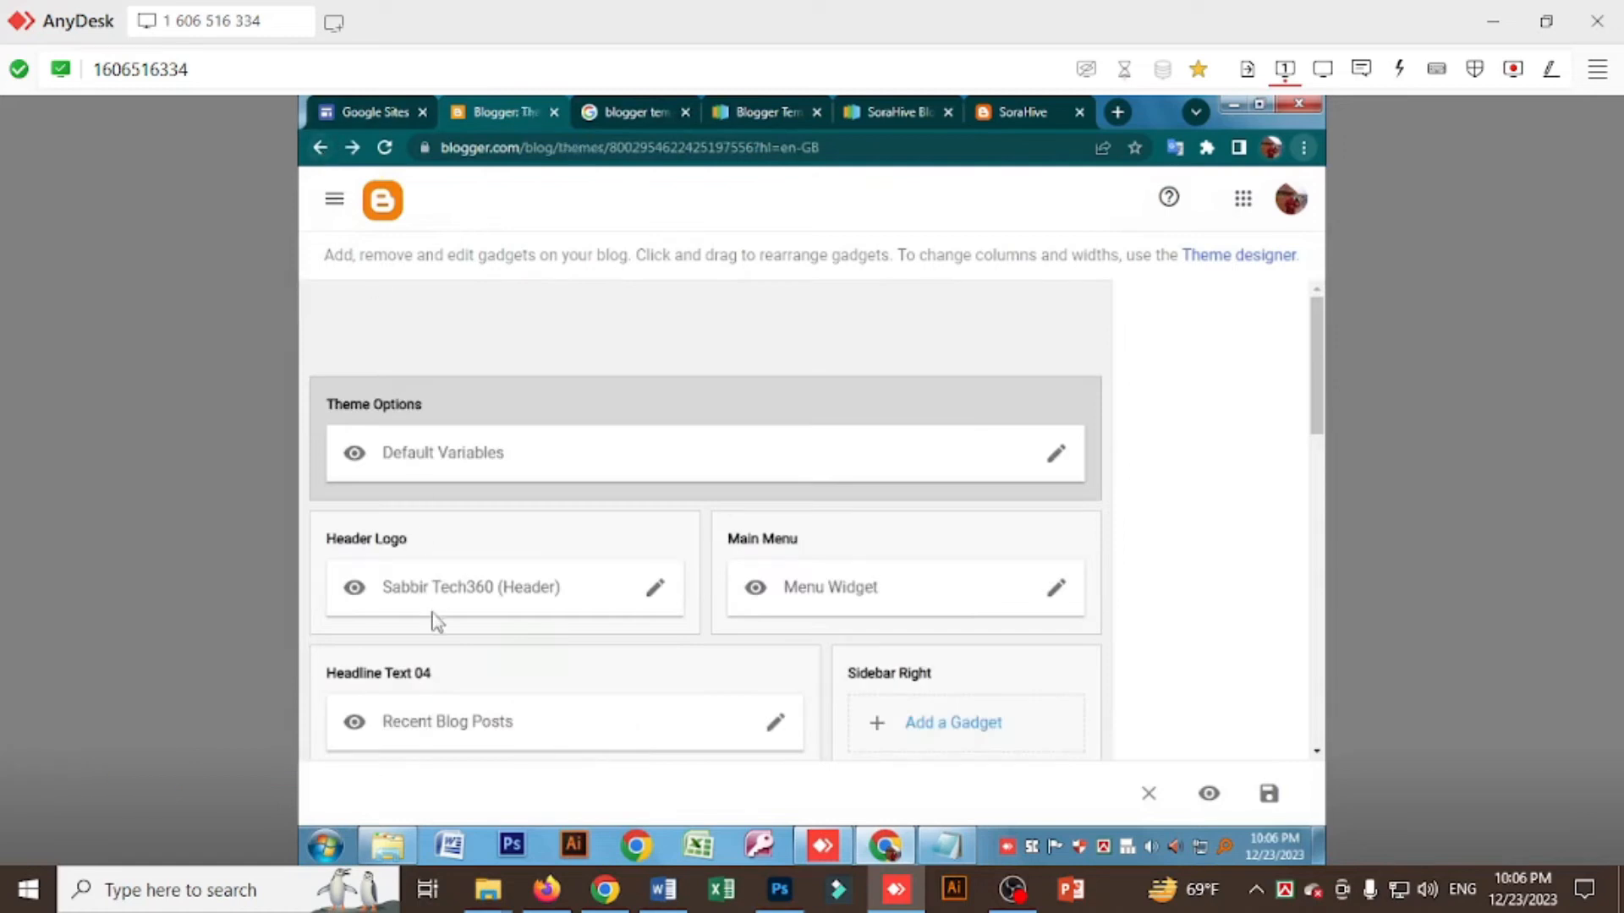
{"action": "left_click", "coordinate": [1210, 795]}
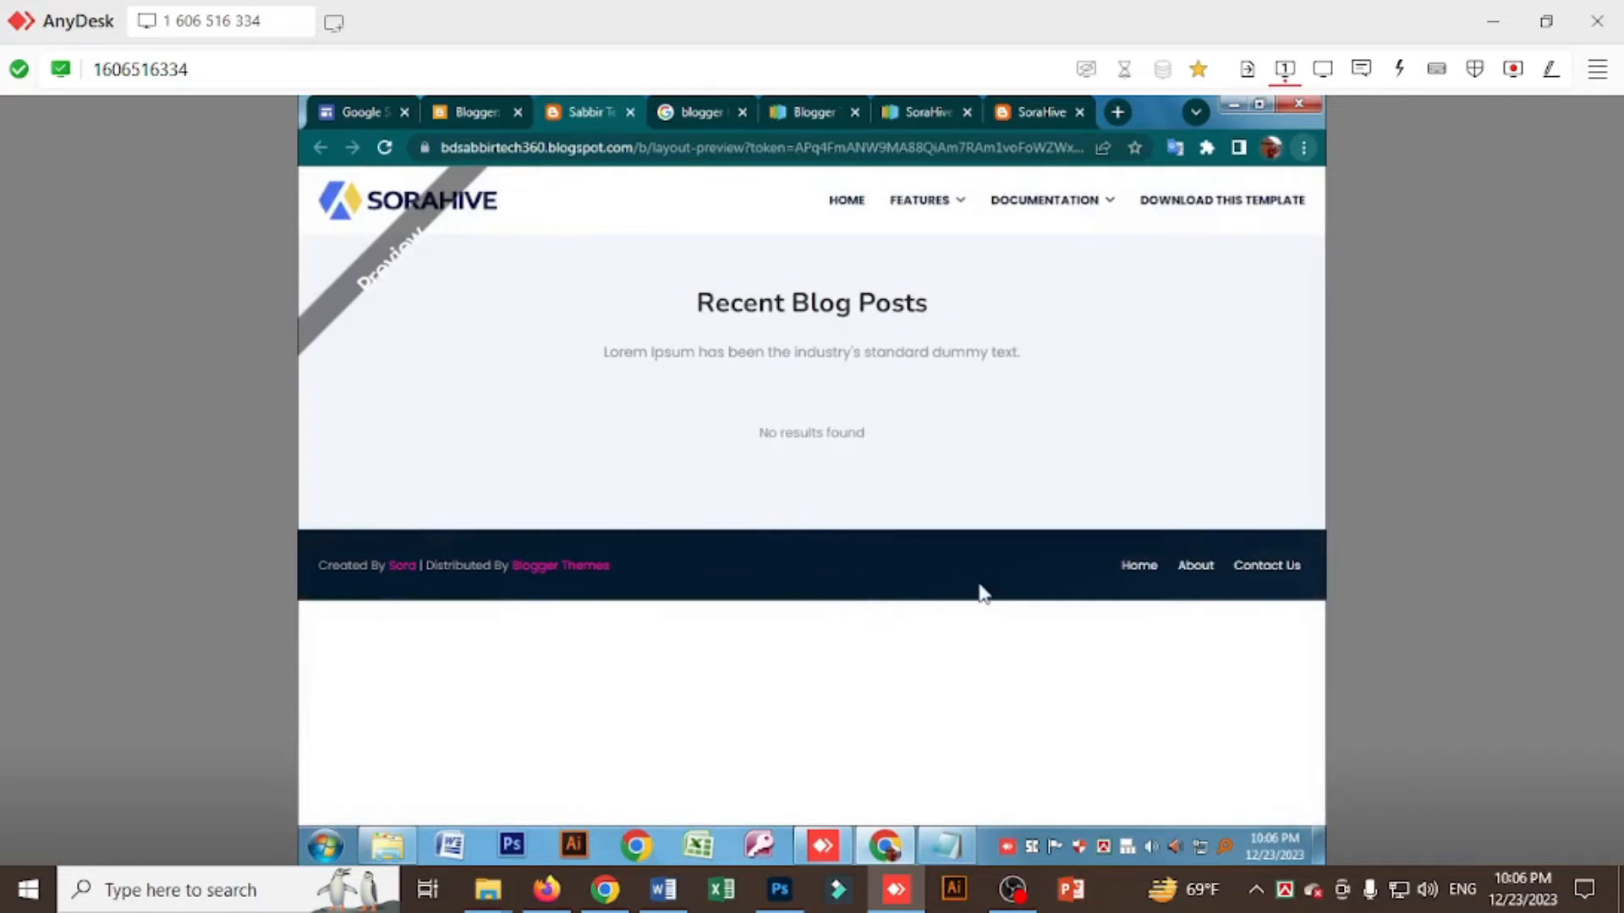
{"action": "left_click", "coordinate": [467, 114]}
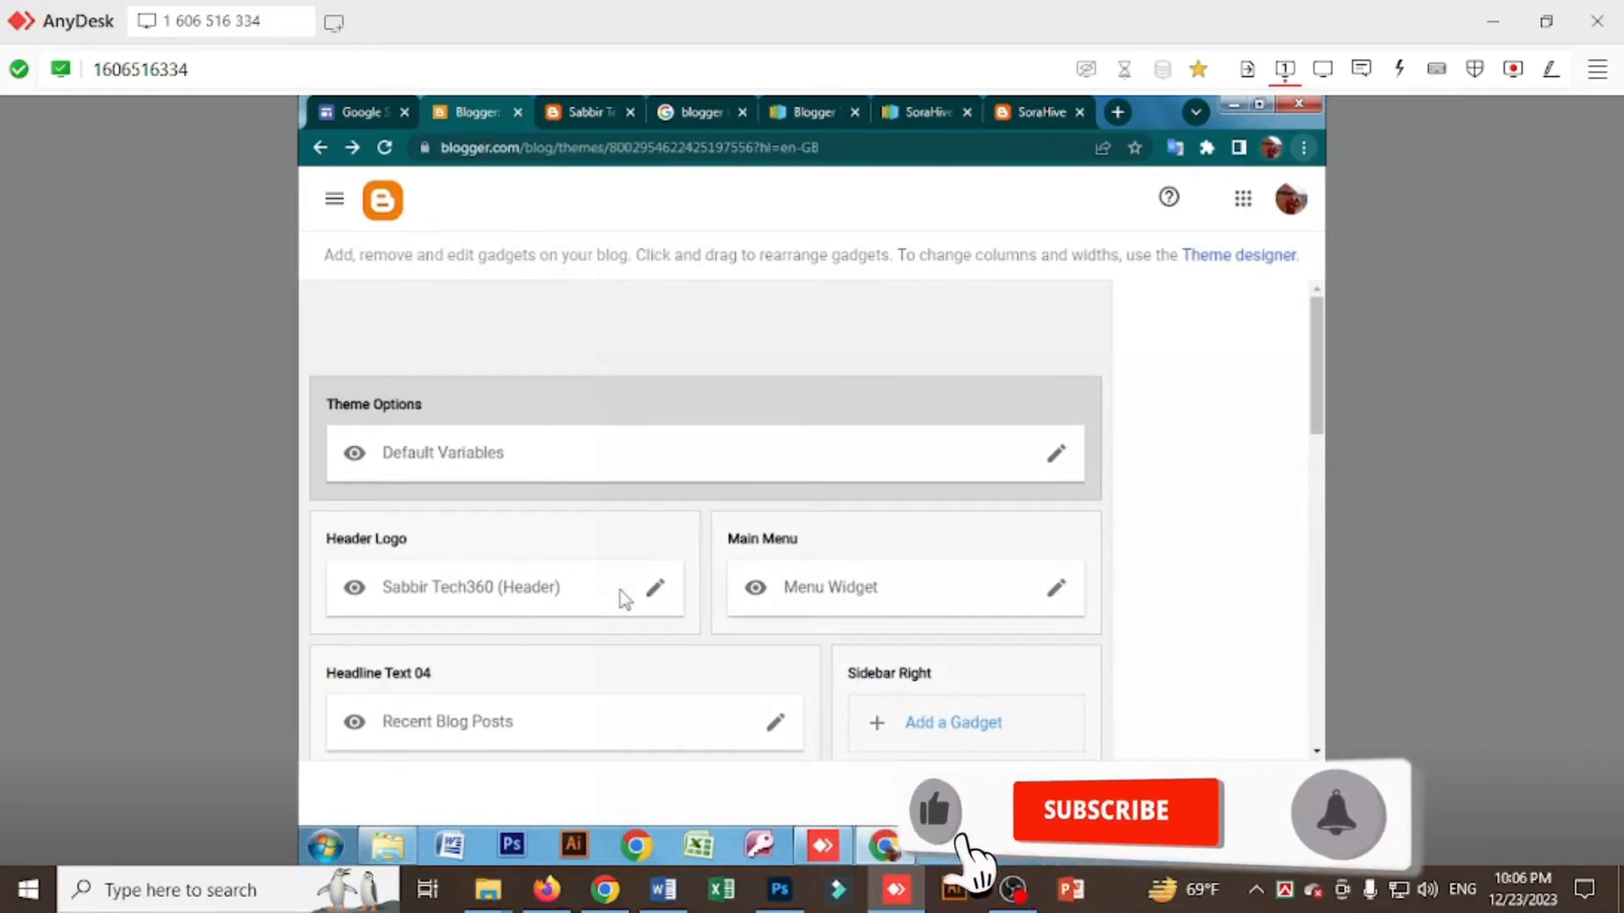
Compare the blog preview's header with the Header Logo gadget's image settings, and close the settings without saving.
{"action": "left_click", "coordinate": [575, 110]}
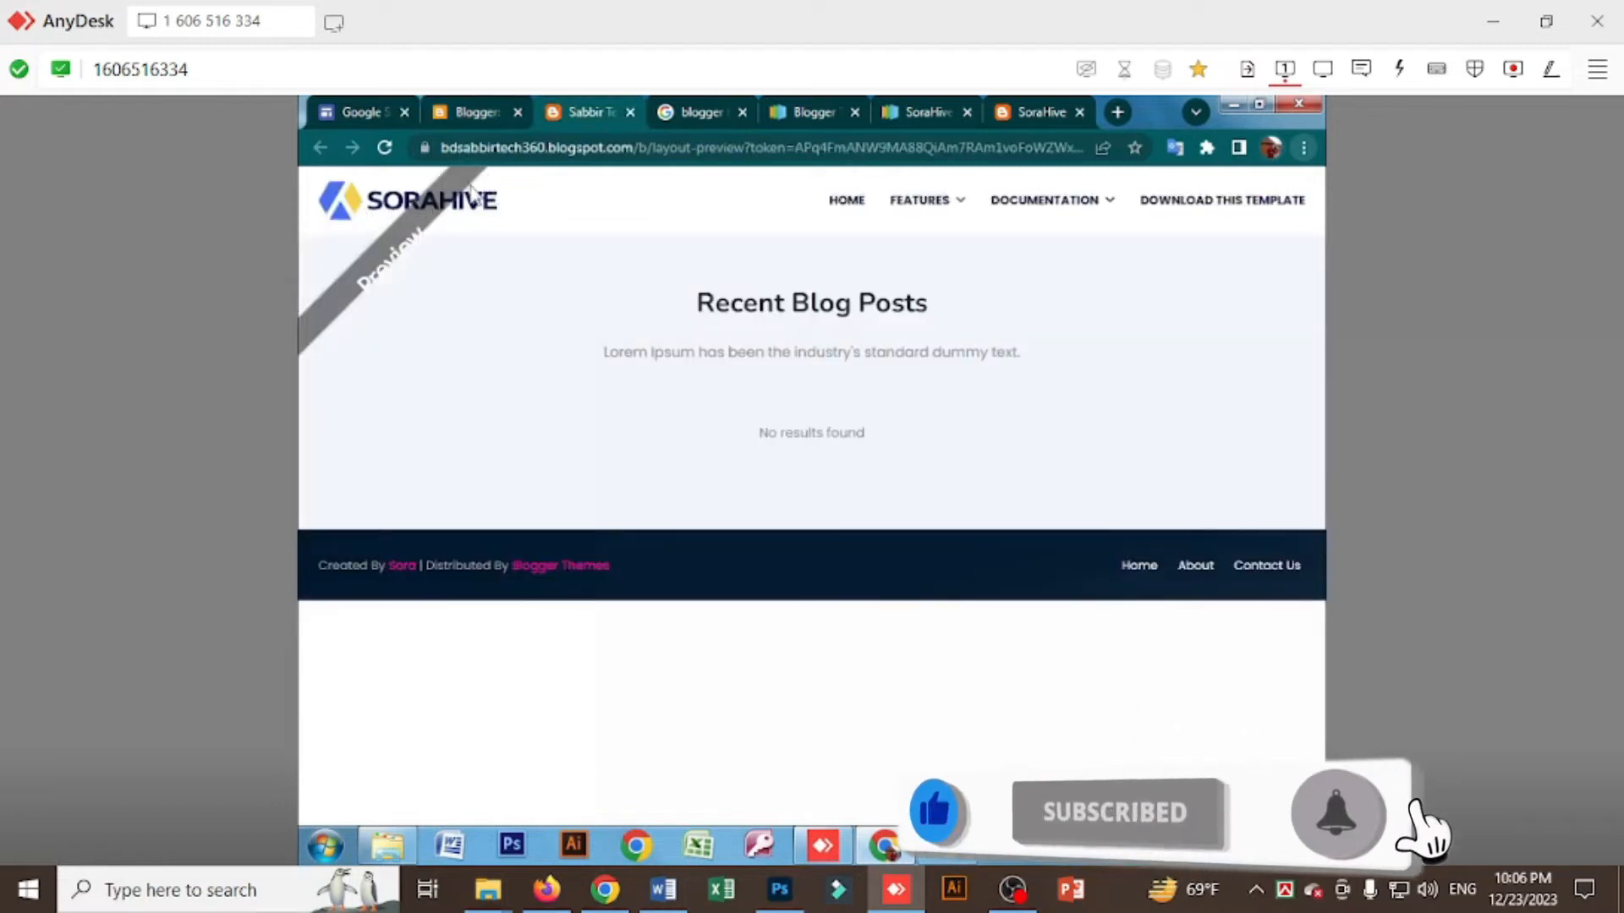
{"action": "left_click", "coordinate": [477, 115]}
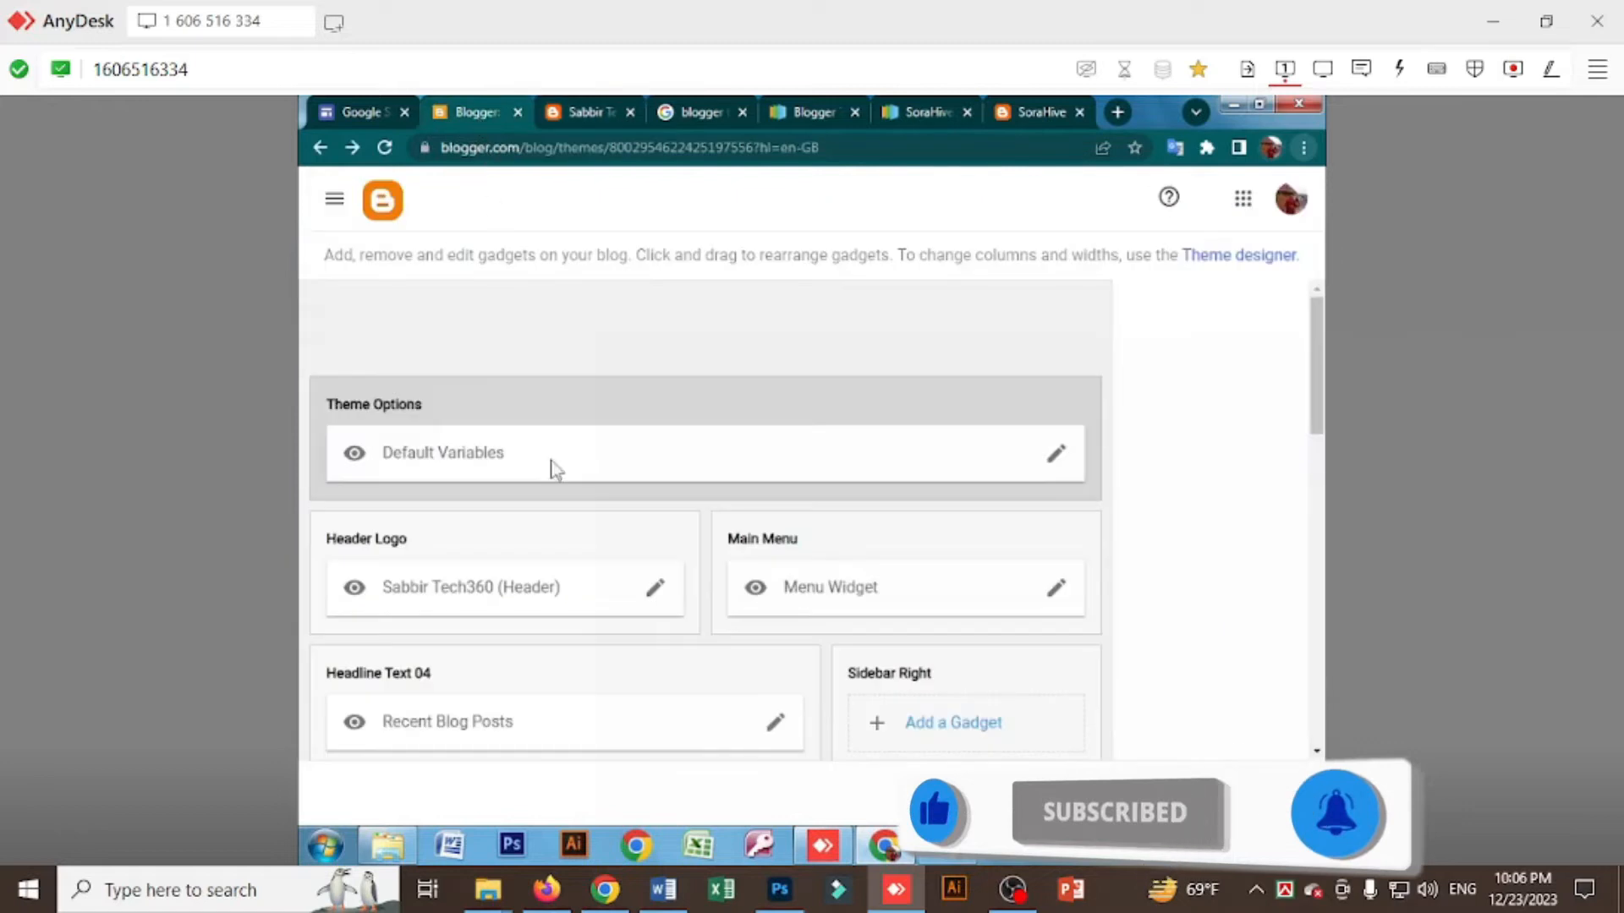
{"action": "left_click", "coordinate": [658, 593]}
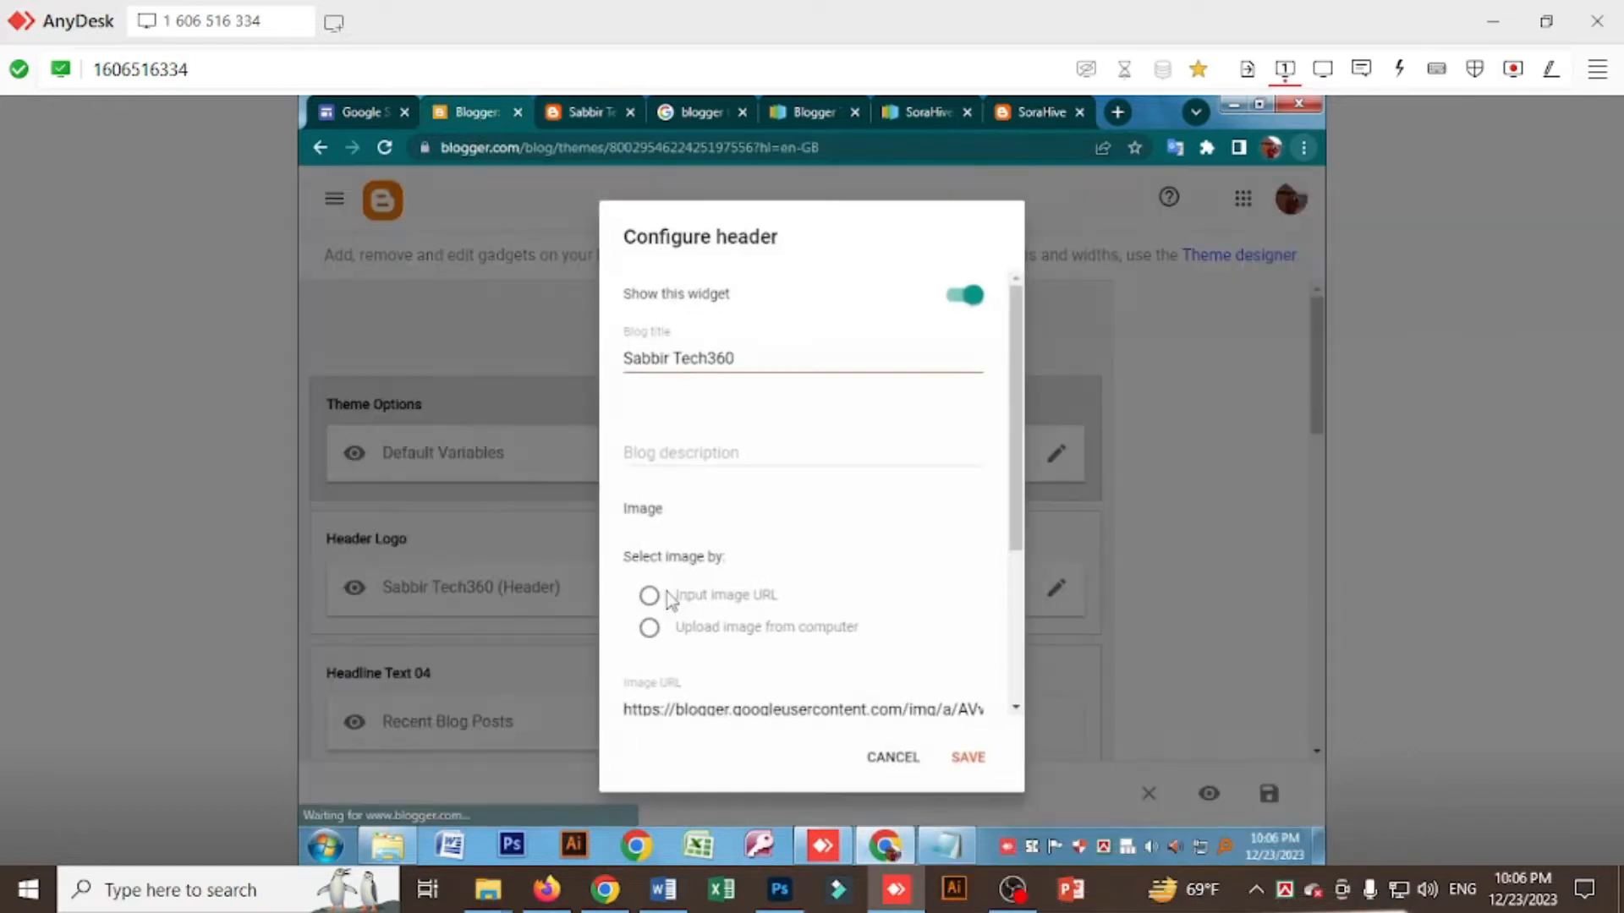
{"action": "scroll", "coordinate": [753, 512], "scroll_direction": "down", "scroll_amount": 3}
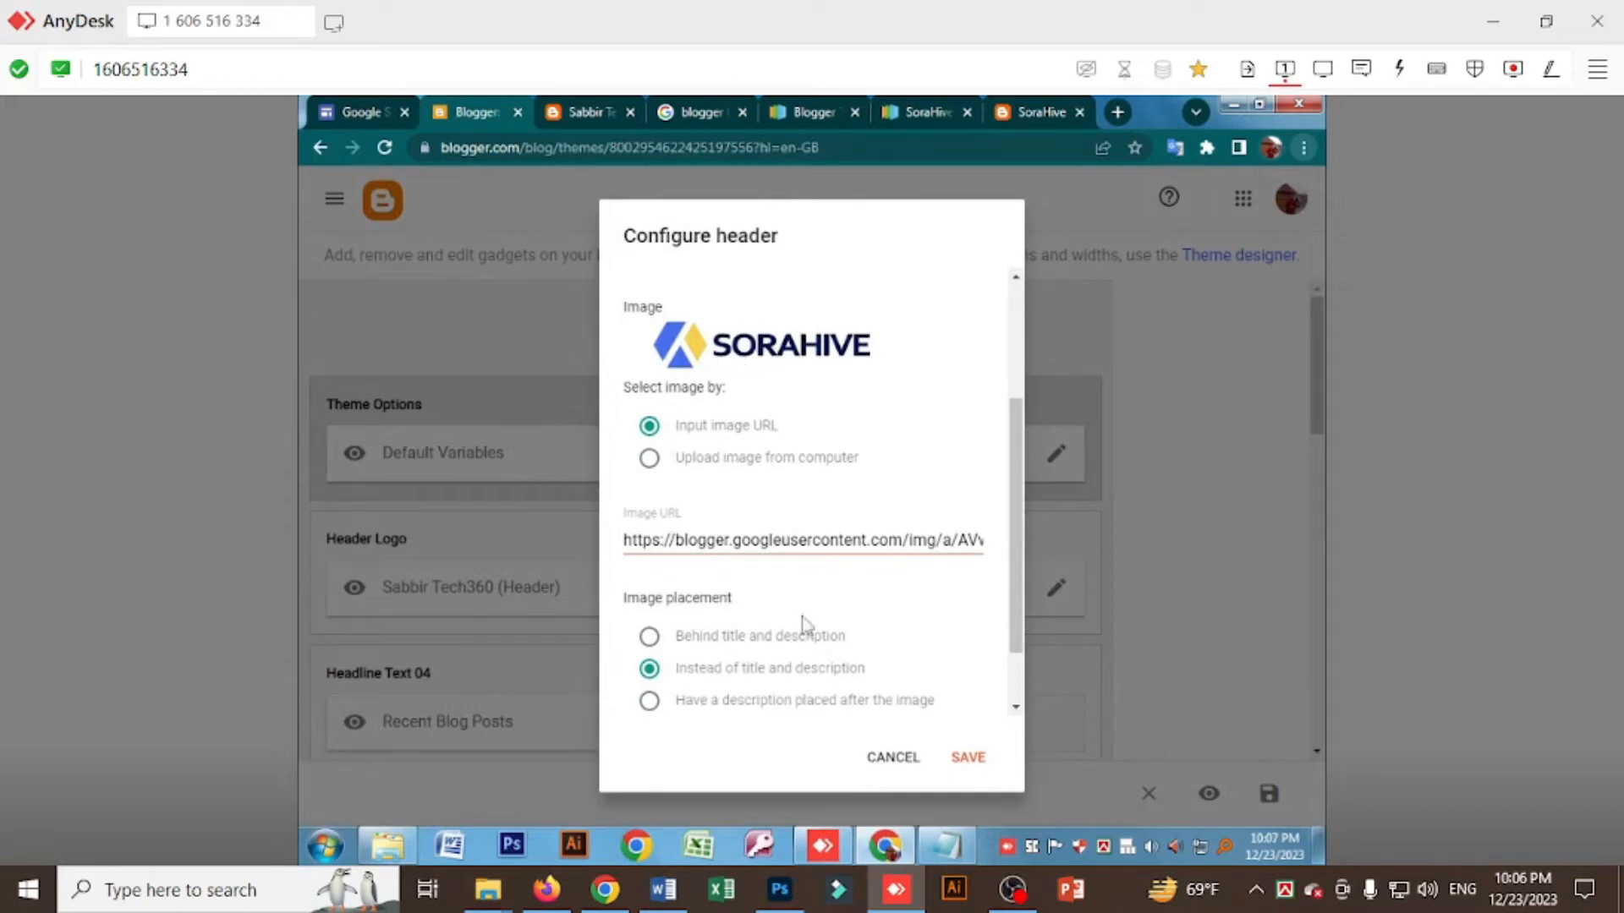
{"action": "left_click", "coordinate": [908, 765]}
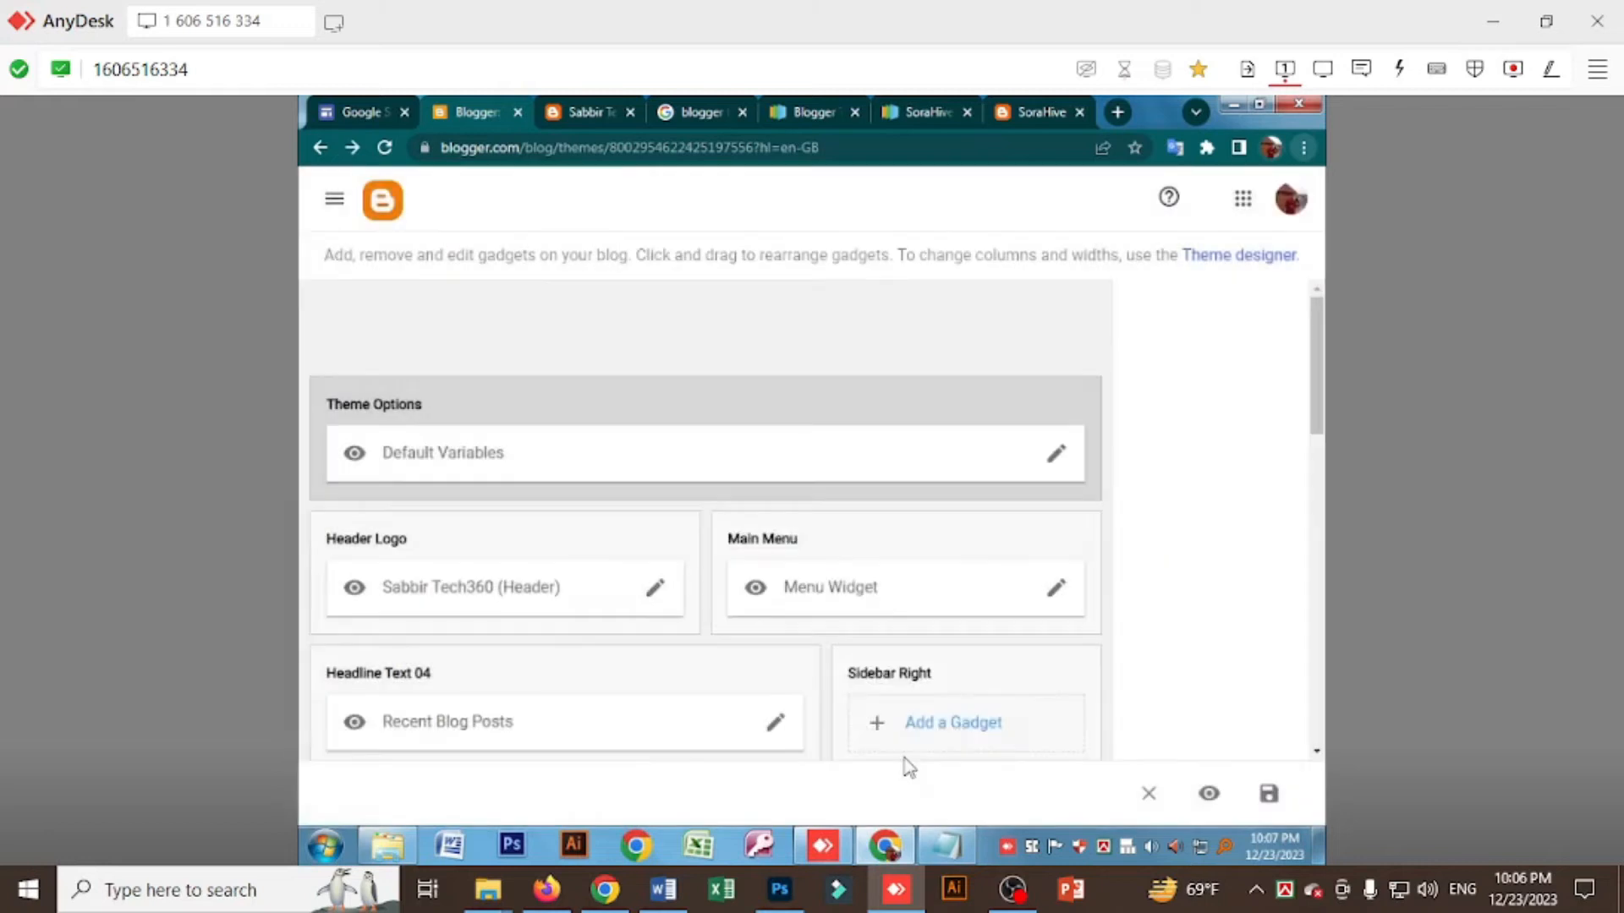
Examine the Features menu and its Multi Dropdown submenu in the blog preview, and return to the layout.
{"action": "left_click", "coordinate": [570, 112]}
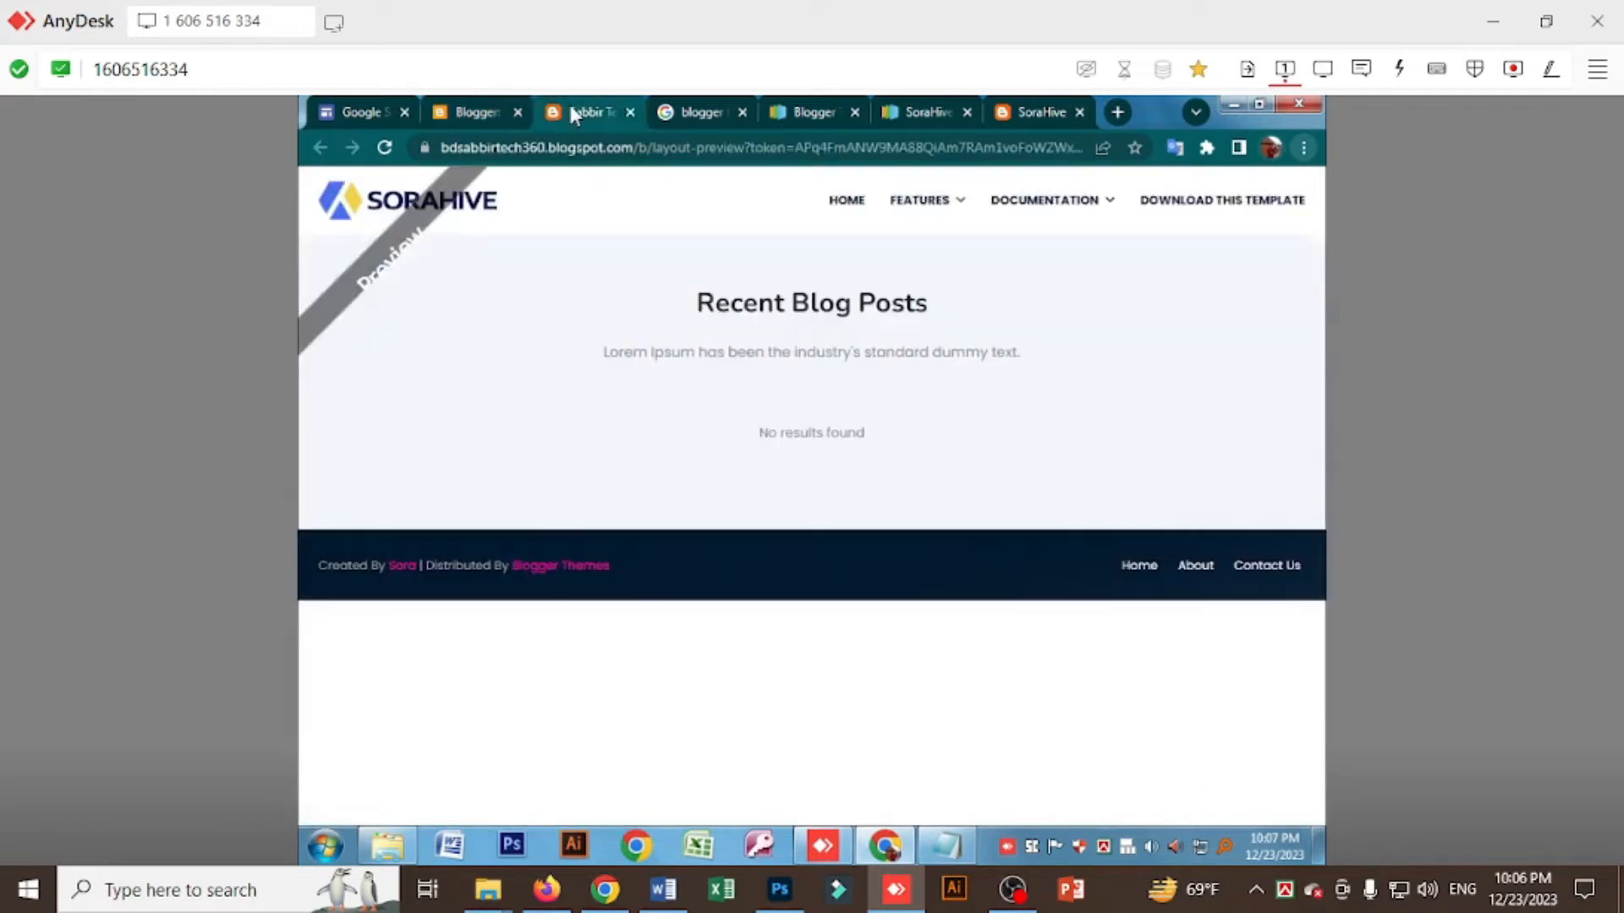
{"action": "mouse_move", "coordinate": [888, 211]}
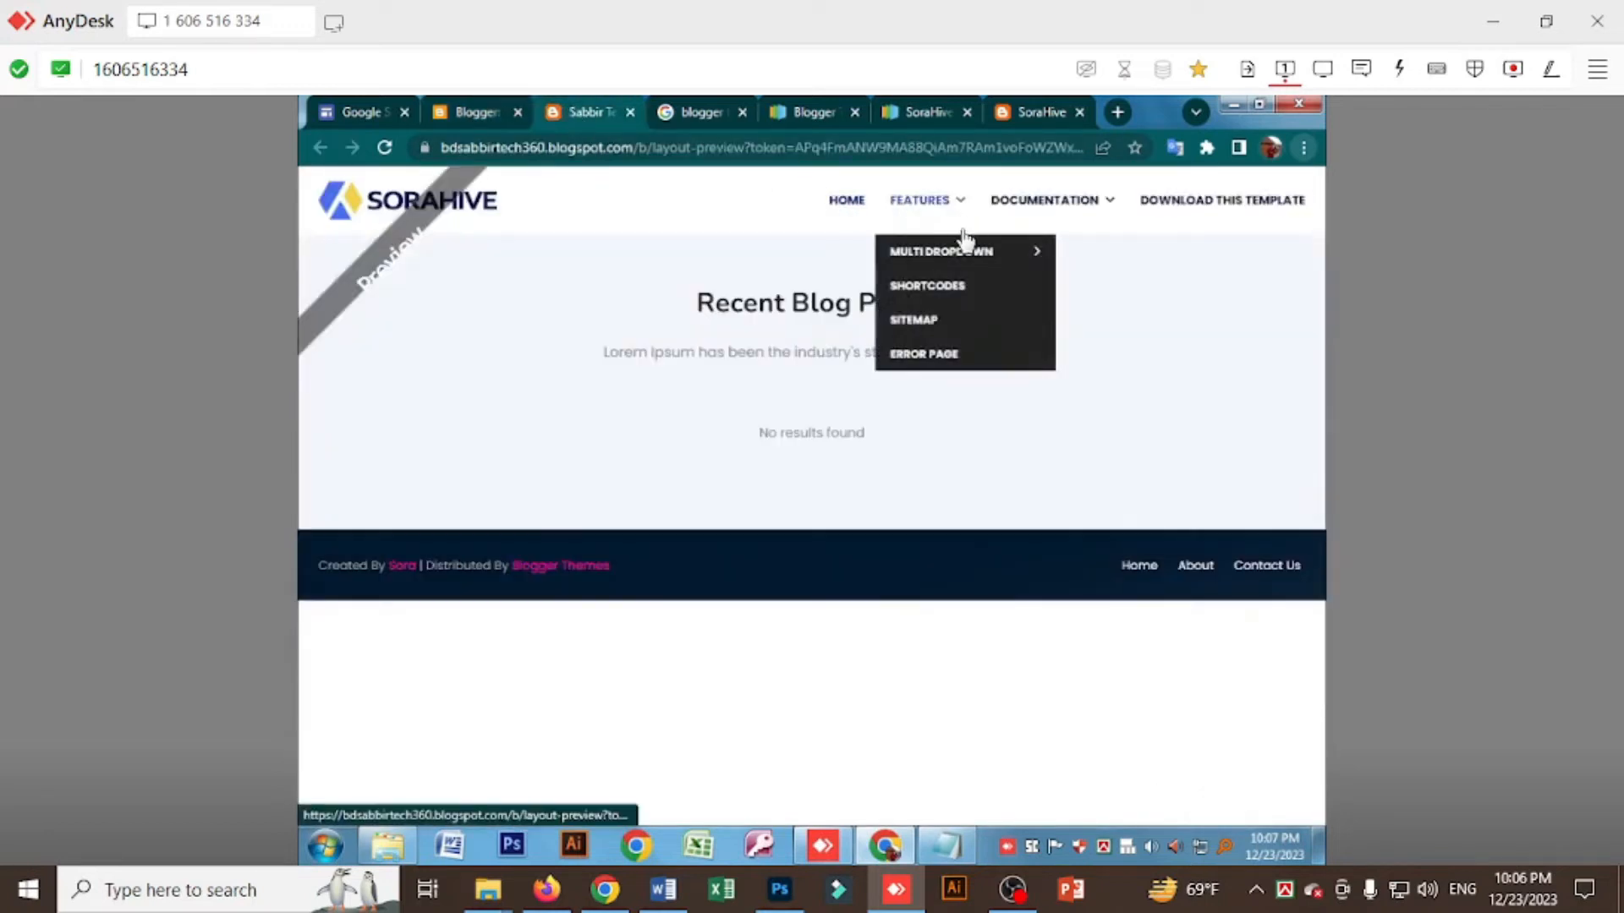
{"action": "mouse_move", "coordinate": [971, 264]}
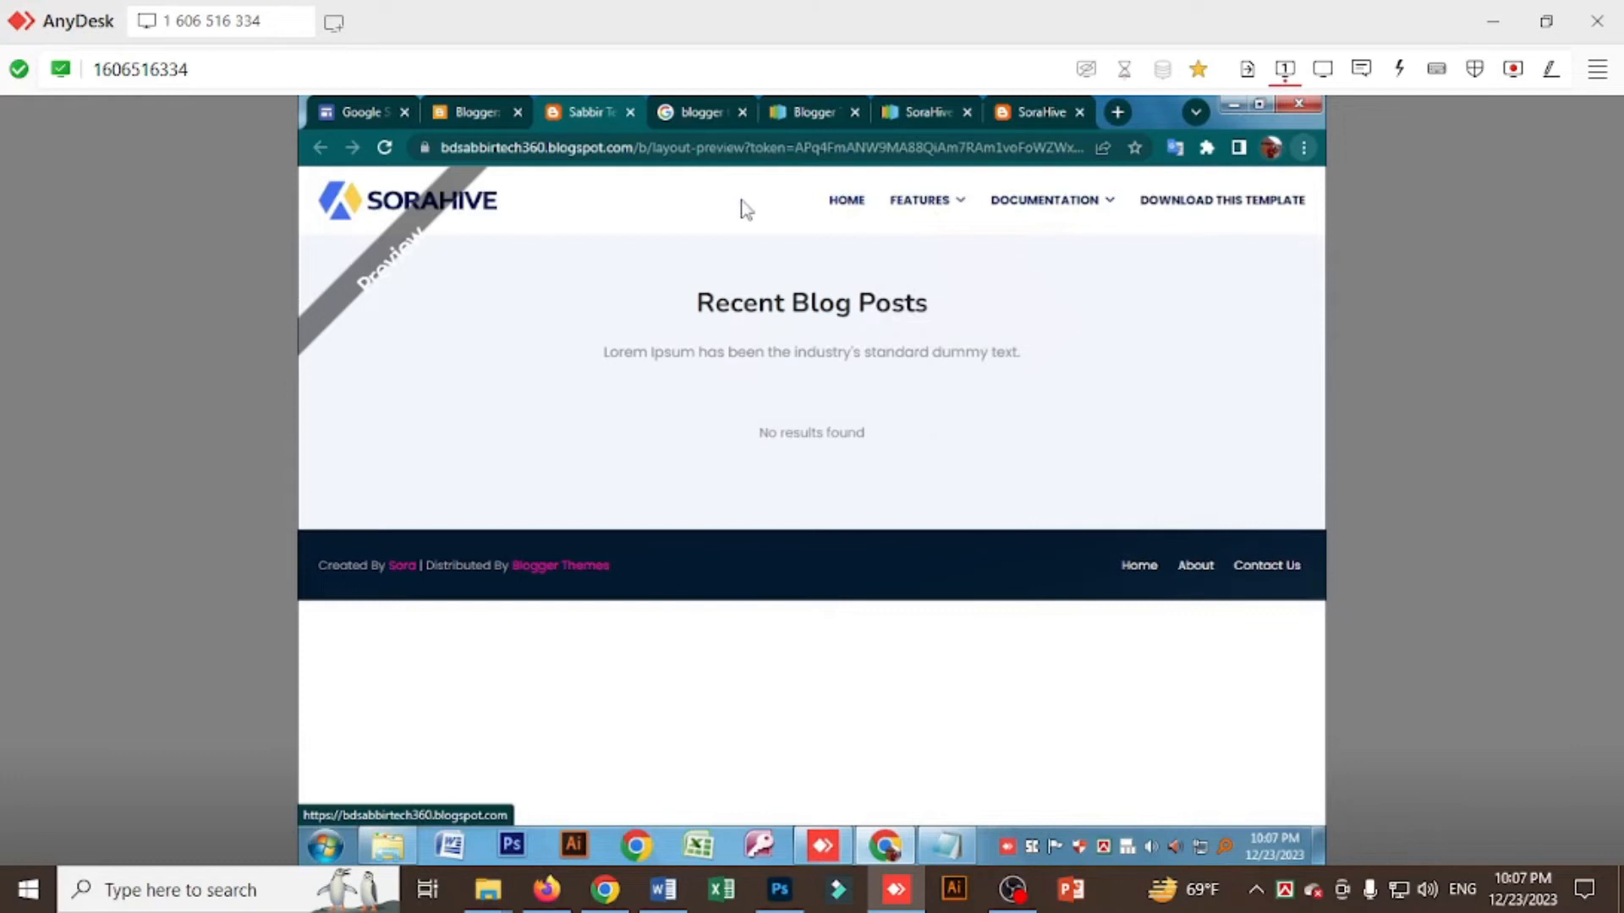
{"action": "mouse_move", "coordinate": [927, 217]}
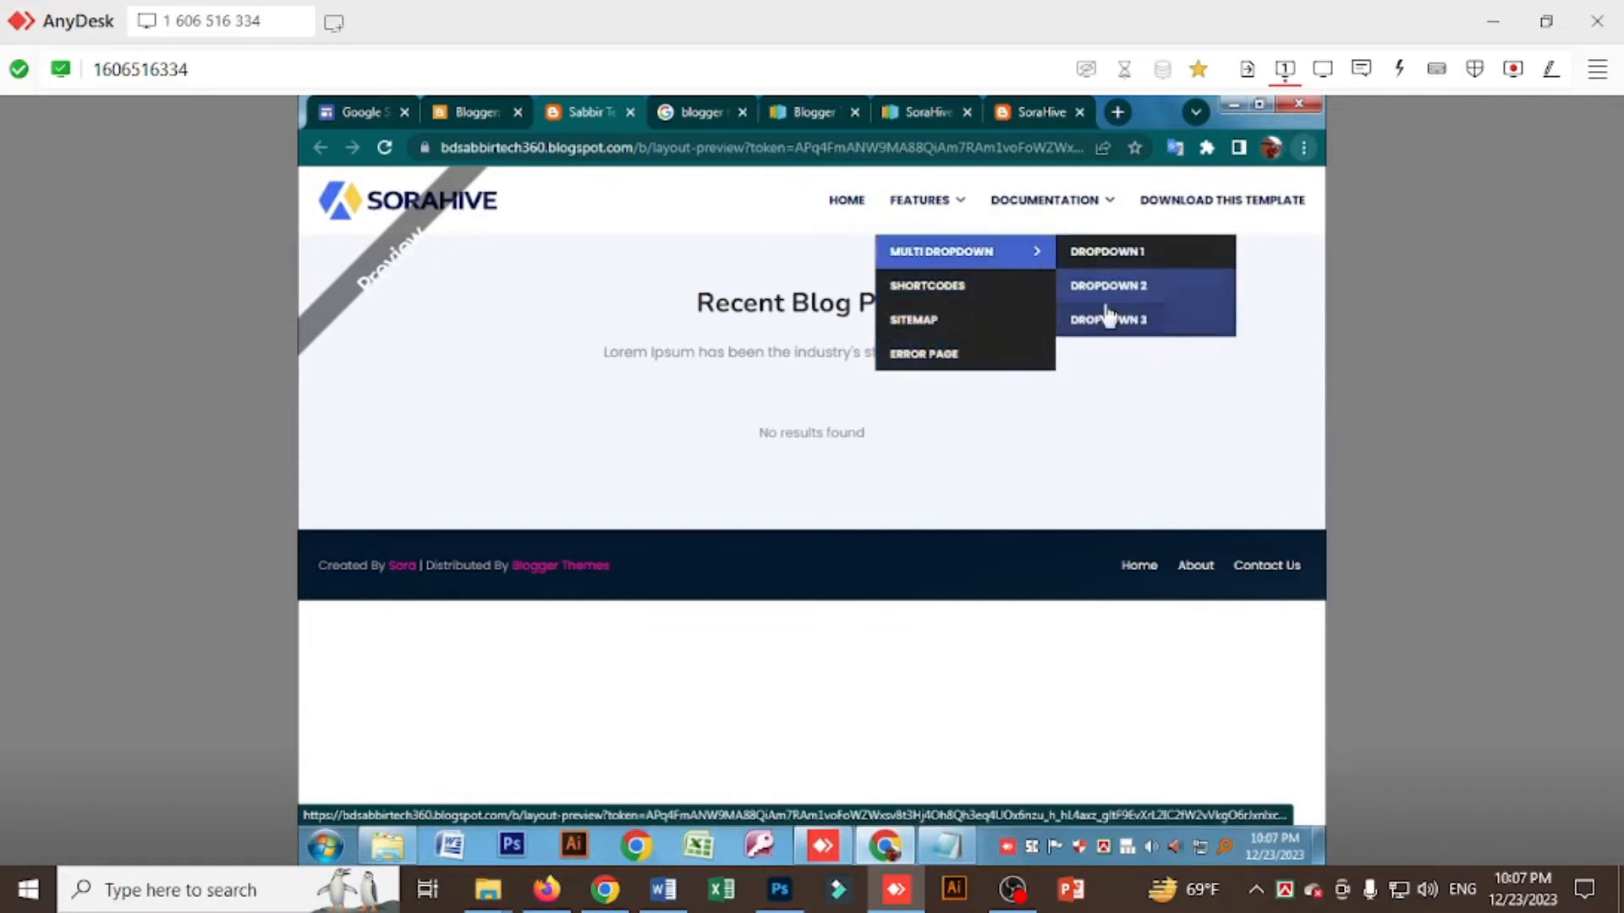
{"action": "left_click", "coordinate": [470, 112]}
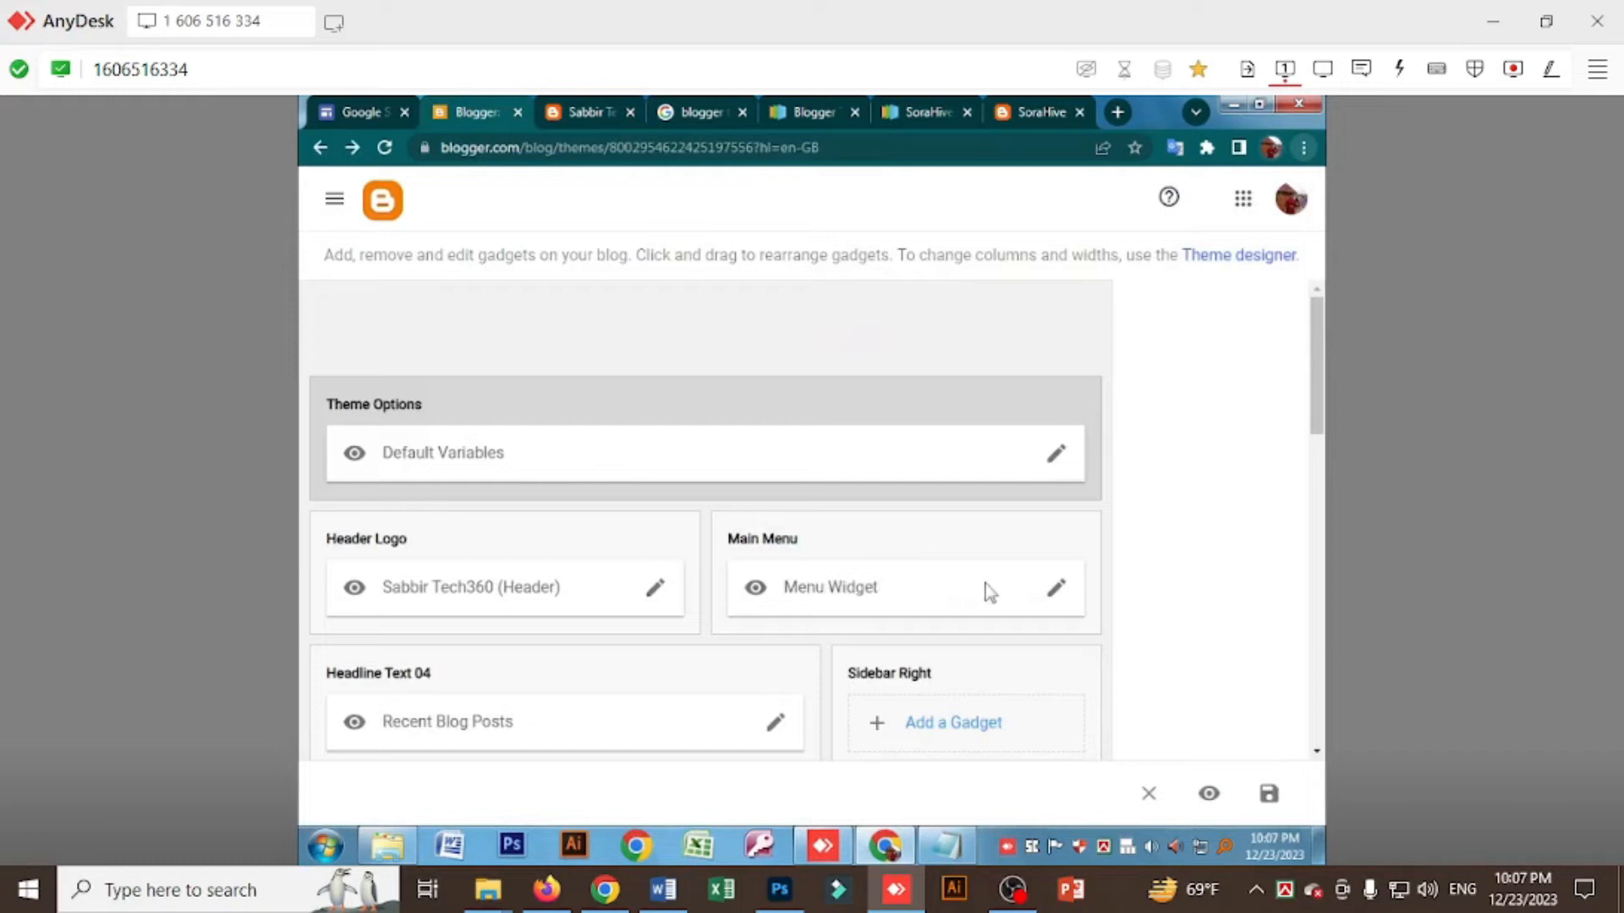
{"action": "left_click", "coordinate": [606, 105]}
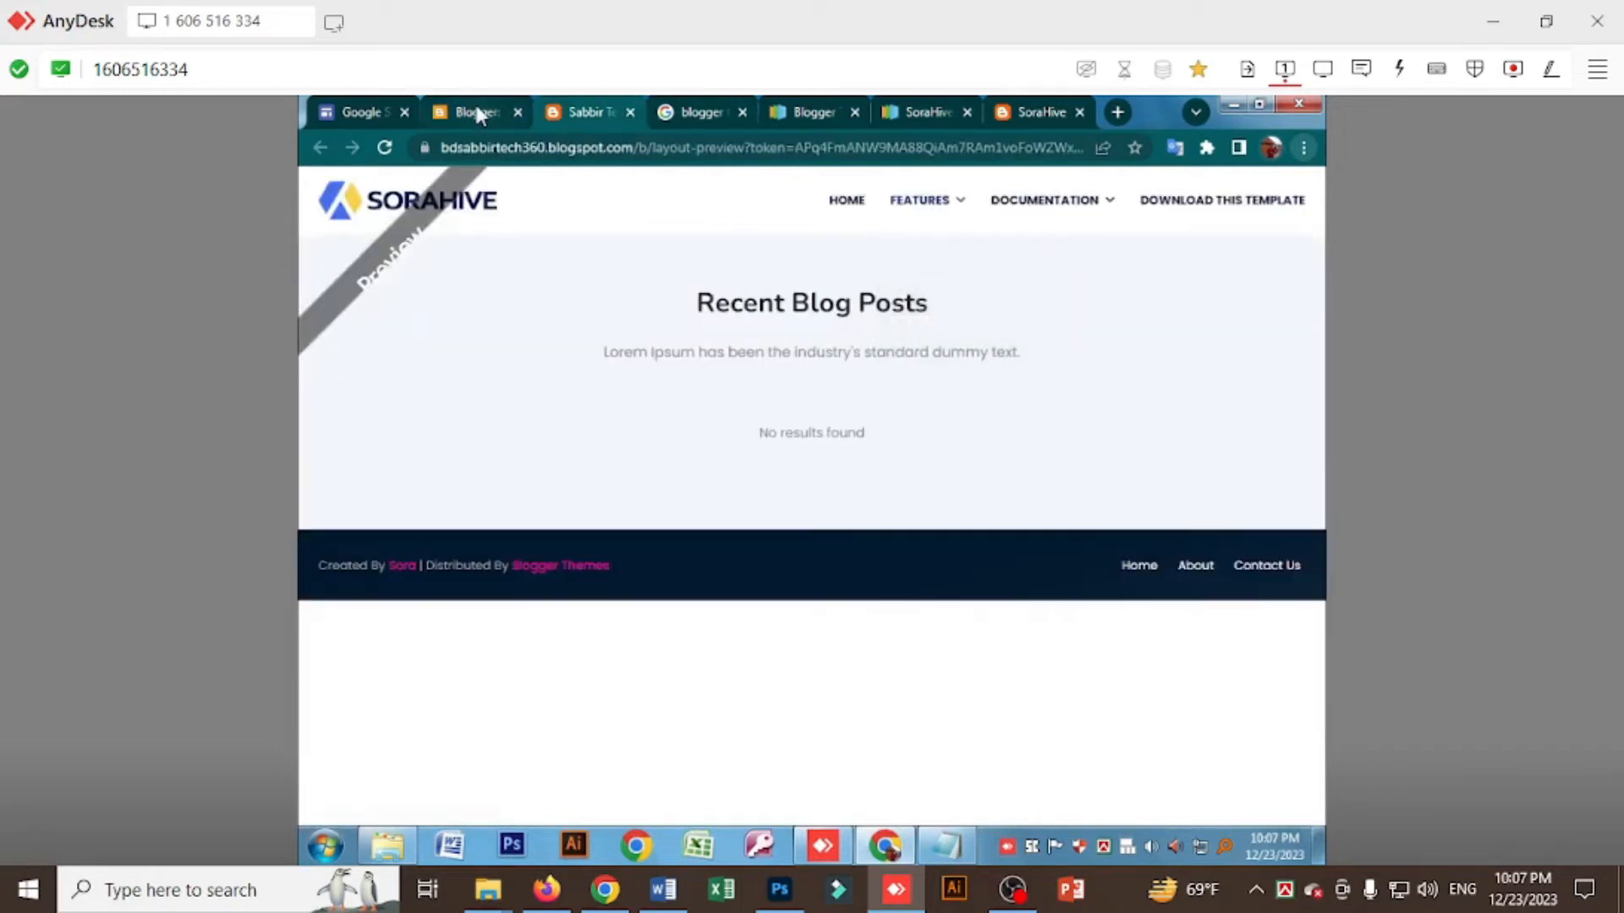
{"action": "left_click", "coordinate": [470, 111]}
Open the Main Menu's Menu Widget and compare its link list with the menu in the blog preview.
{"action": "left_click", "coordinate": [1056, 589]}
{"action": "scroll", "coordinate": [870, 554], "scroll_direction": "down", "scroll_amount": 6}
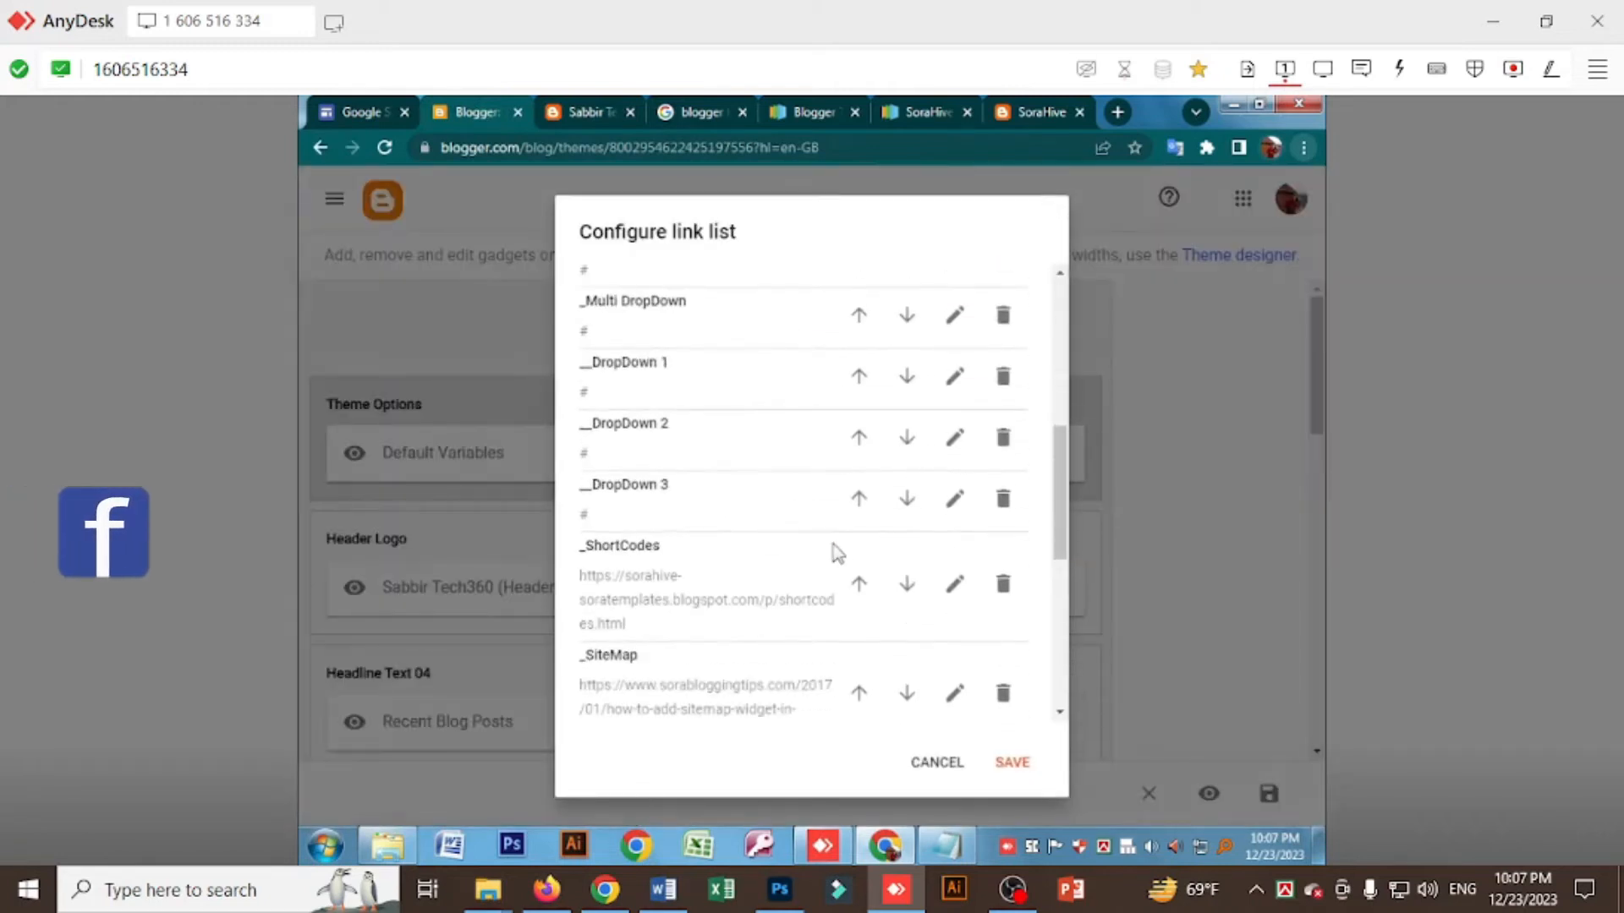
{"action": "scroll", "coordinate": [718, 496], "scroll_direction": "down", "scroll_amount": 5}
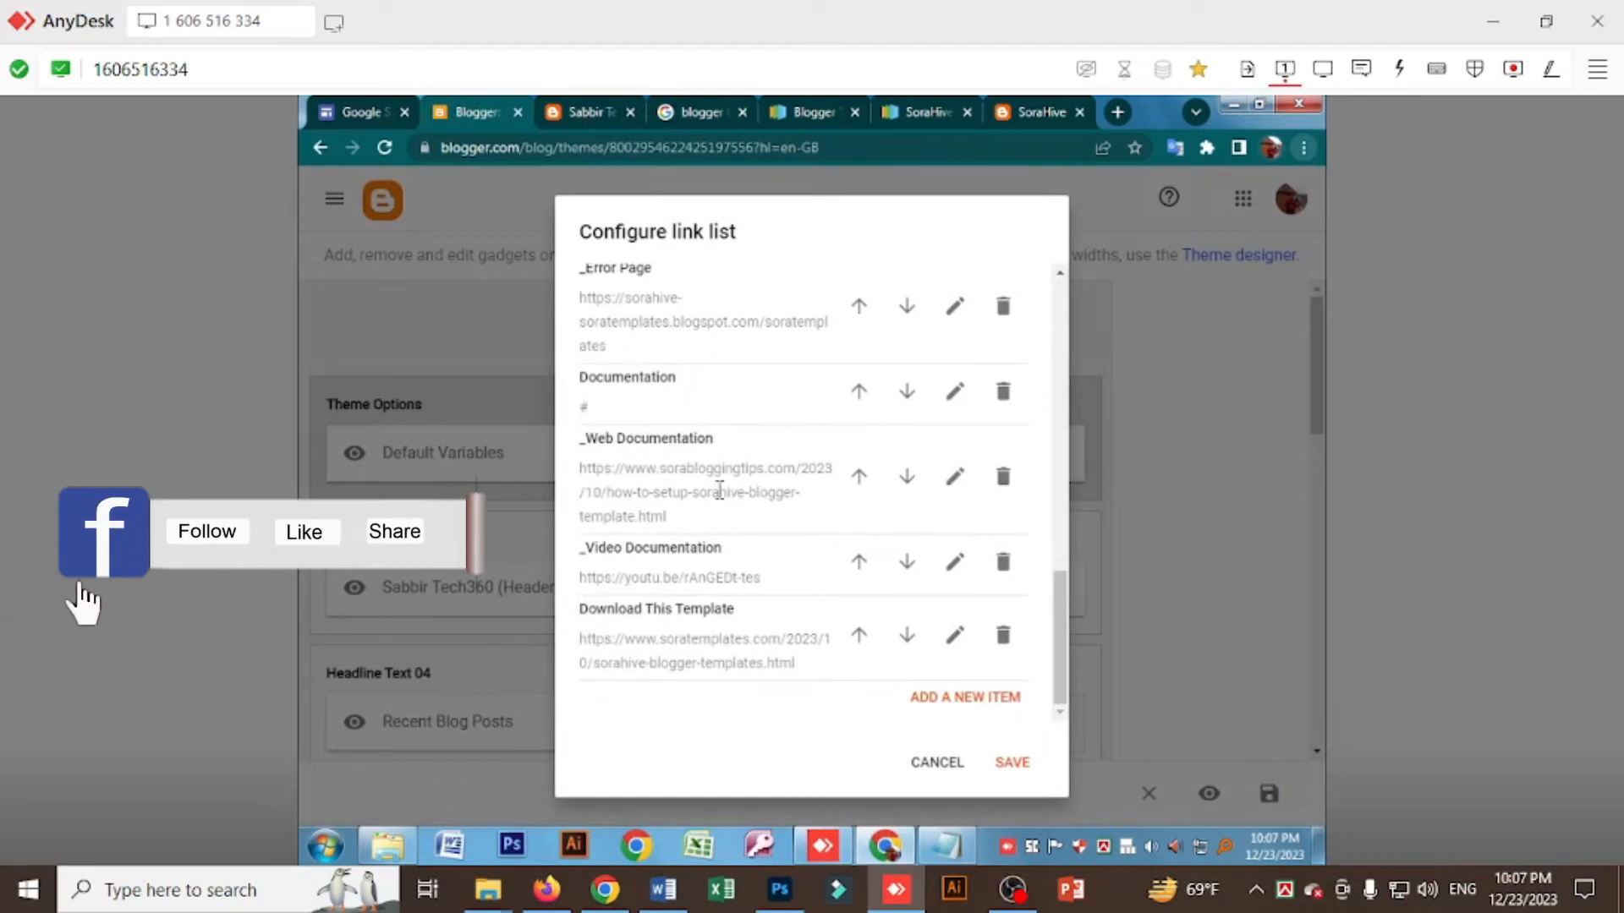
{"action": "scroll", "coordinate": [718, 488], "scroll_direction": "up", "scroll_amount": 10}
{"action": "scroll", "coordinate": [718, 495], "scroll_direction": "down", "scroll_amount": 3}
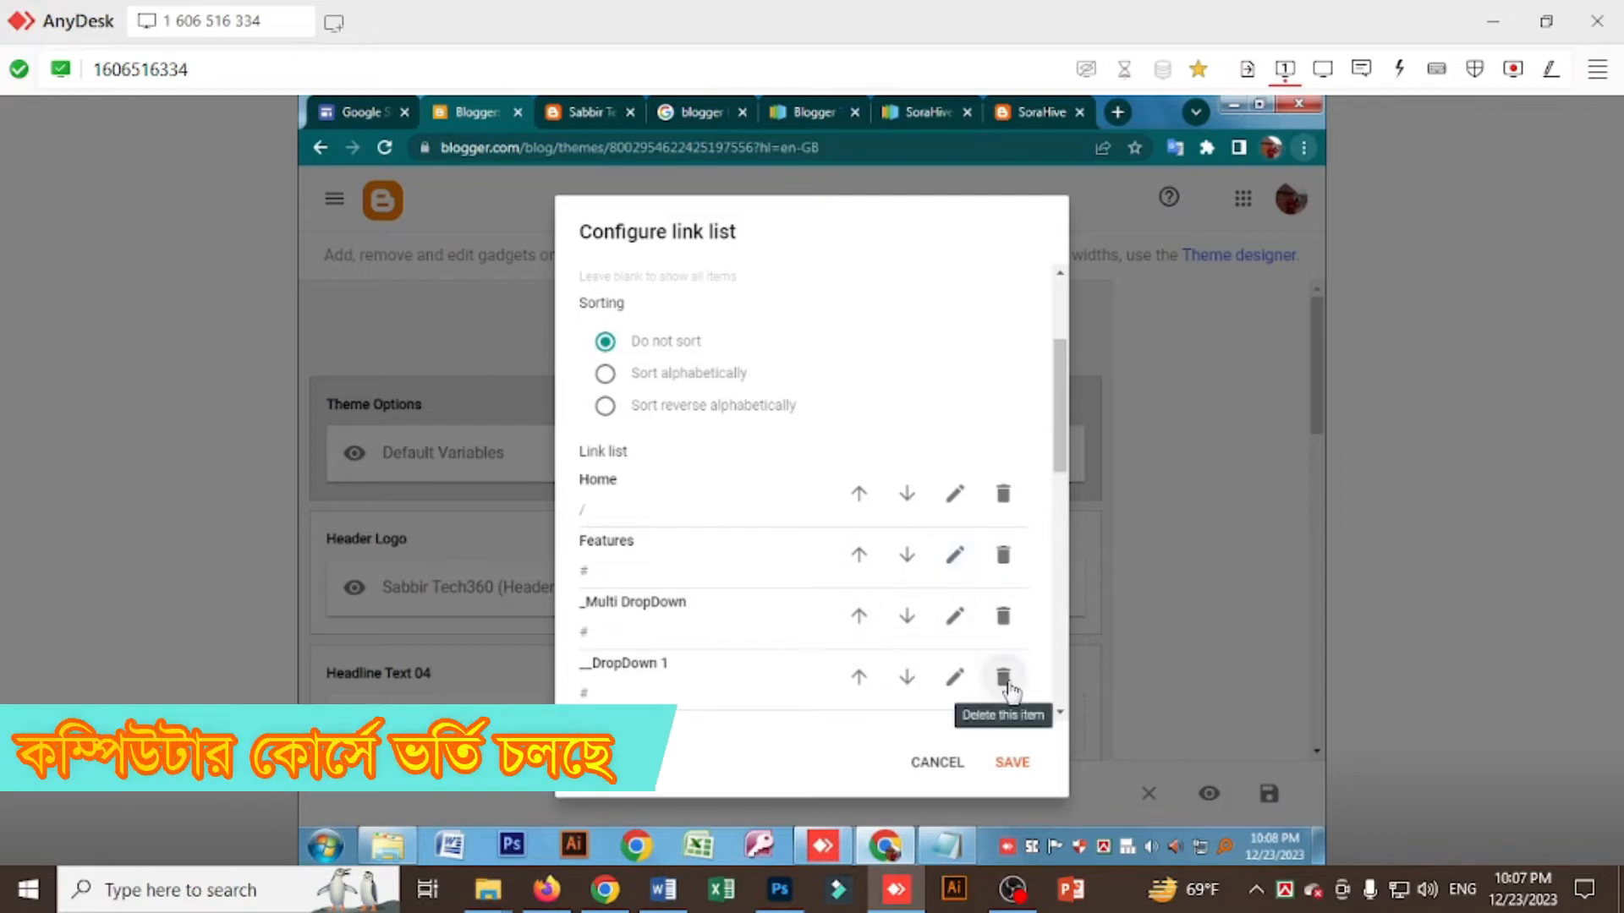
{"action": "scroll", "coordinate": [870, 611], "scroll_direction": "down", "scroll_amount": 3}
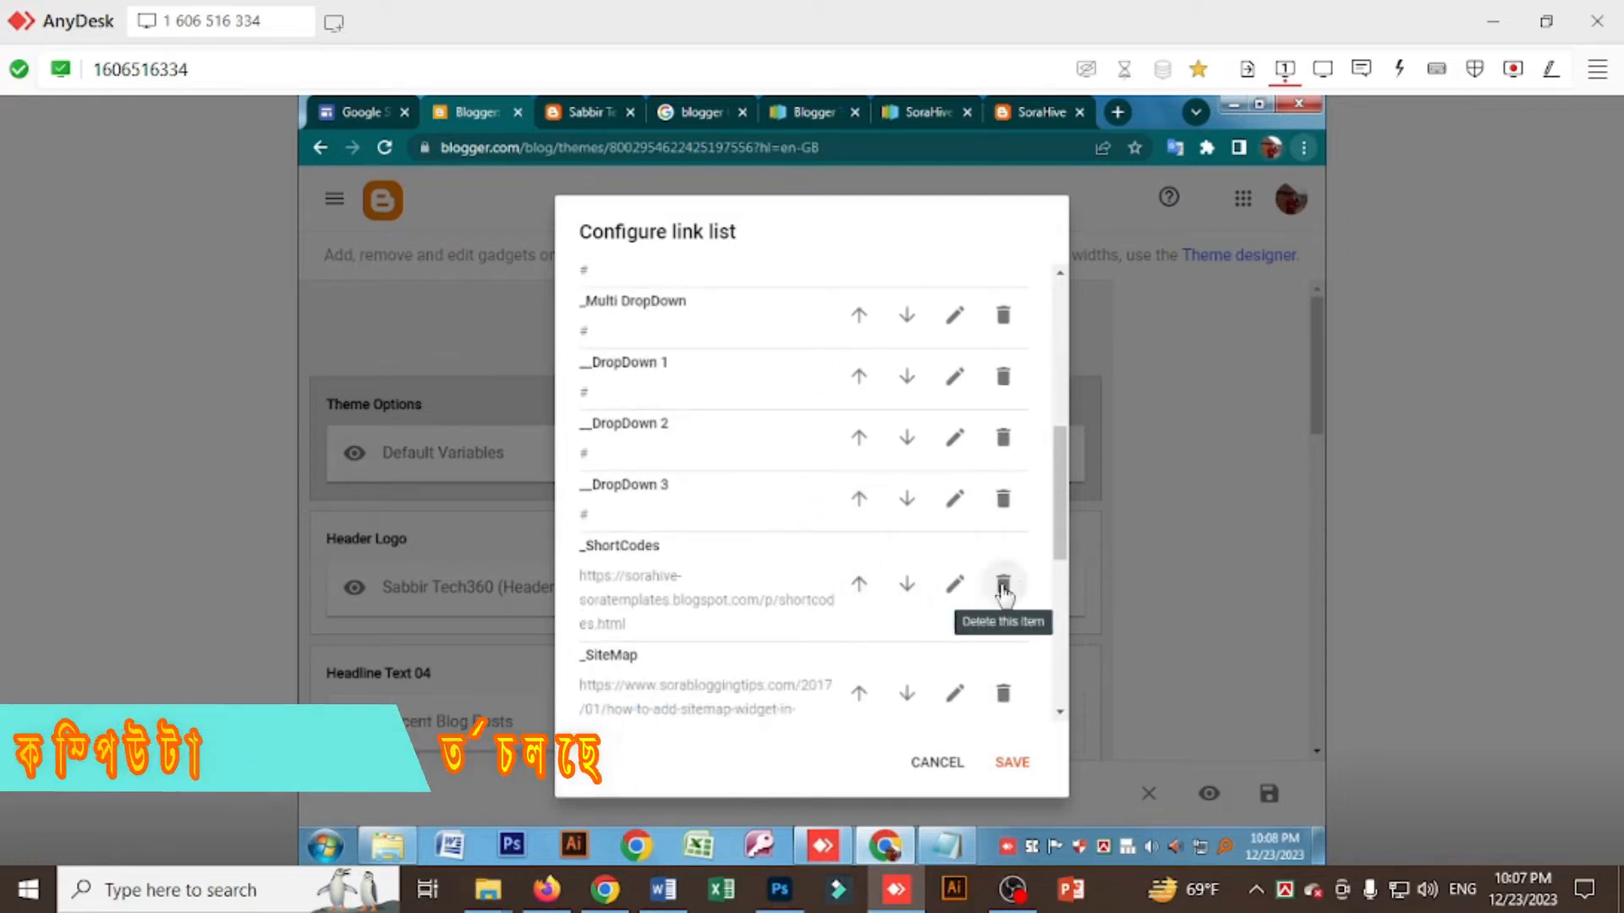
{"action": "scroll", "coordinate": [1001, 580], "scroll_direction": "down", "scroll_amount": 5}
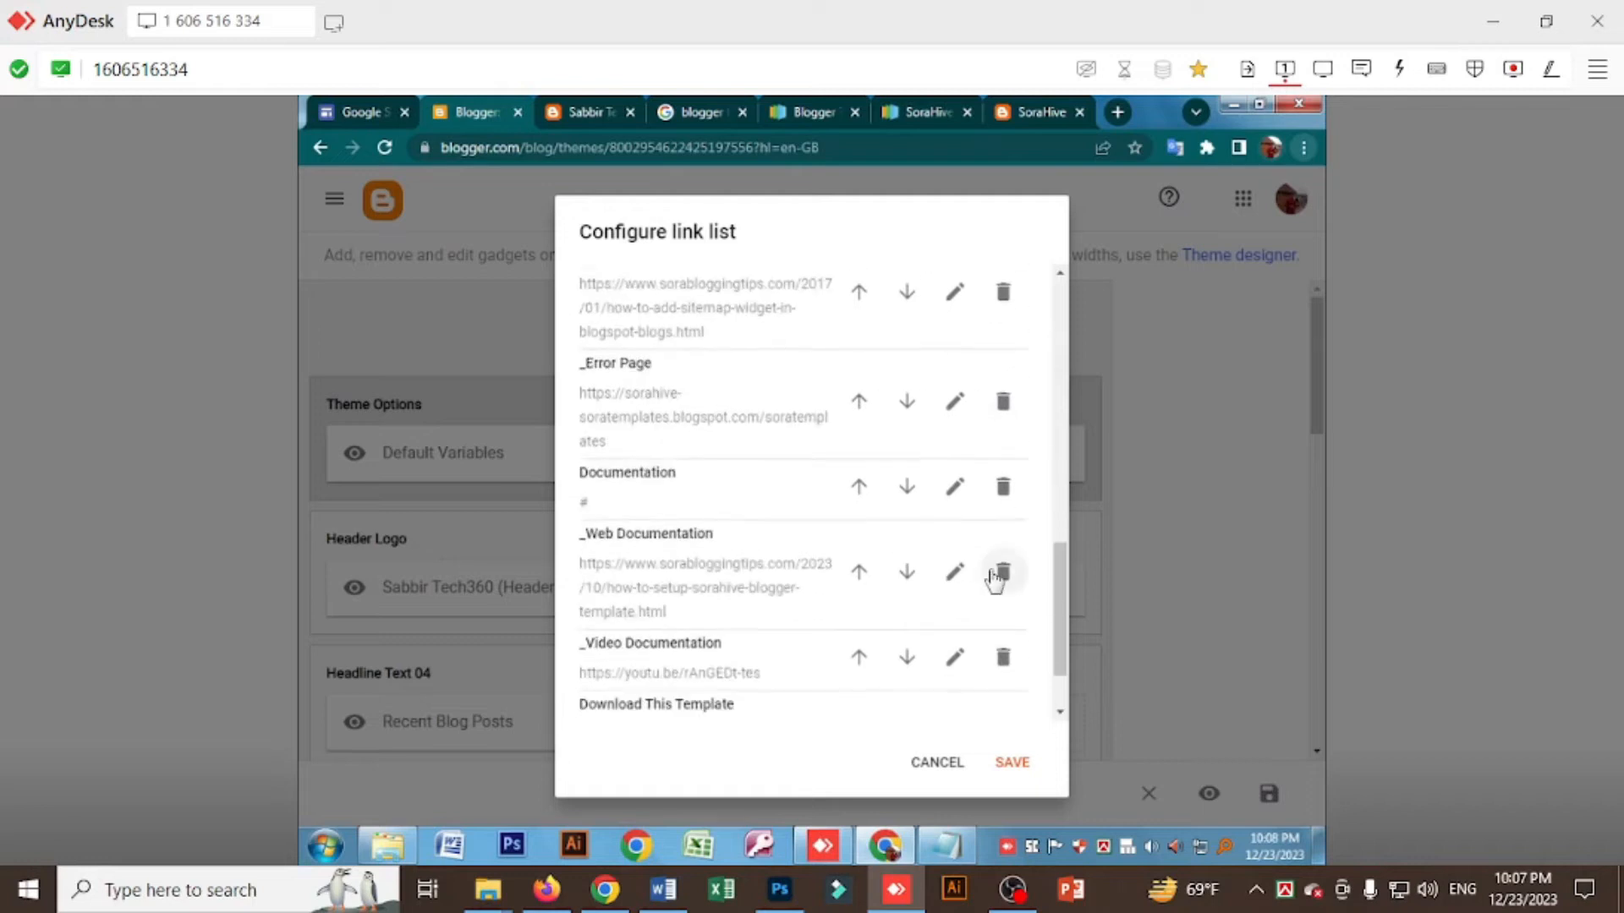
{"action": "scroll", "coordinate": [996, 582], "scroll_direction": "down", "scroll_amount": 2}
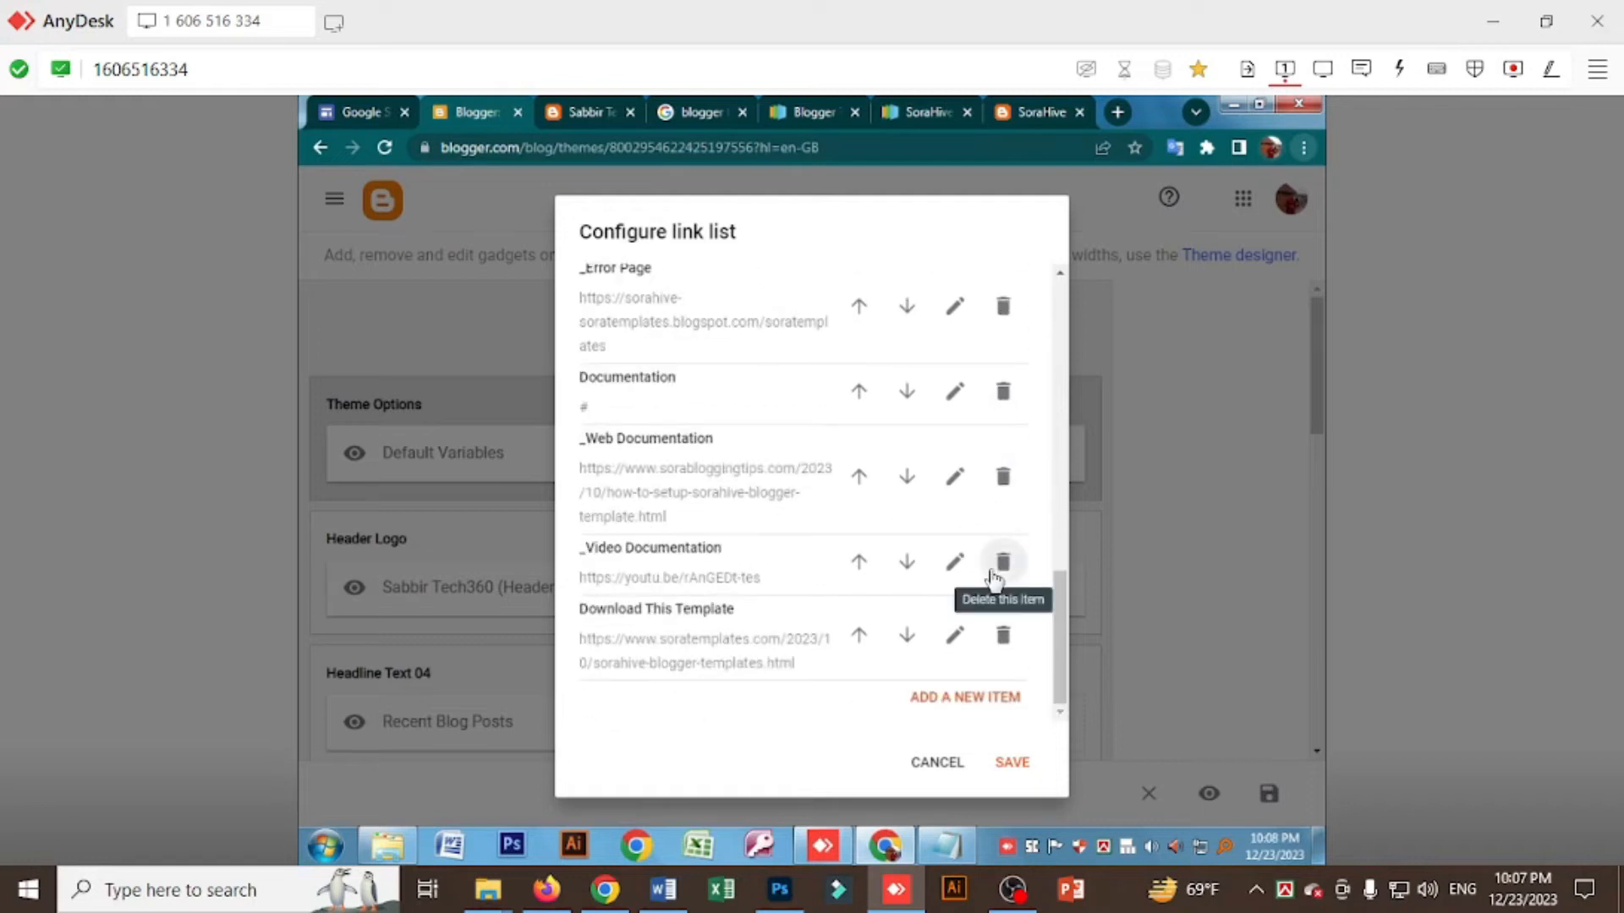
{"action": "left_click", "coordinate": [592, 109]}
{"action": "mouse_move", "coordinate": [935, 206]}
{"action": "mouse_move", "coordinate": [984, 269]}
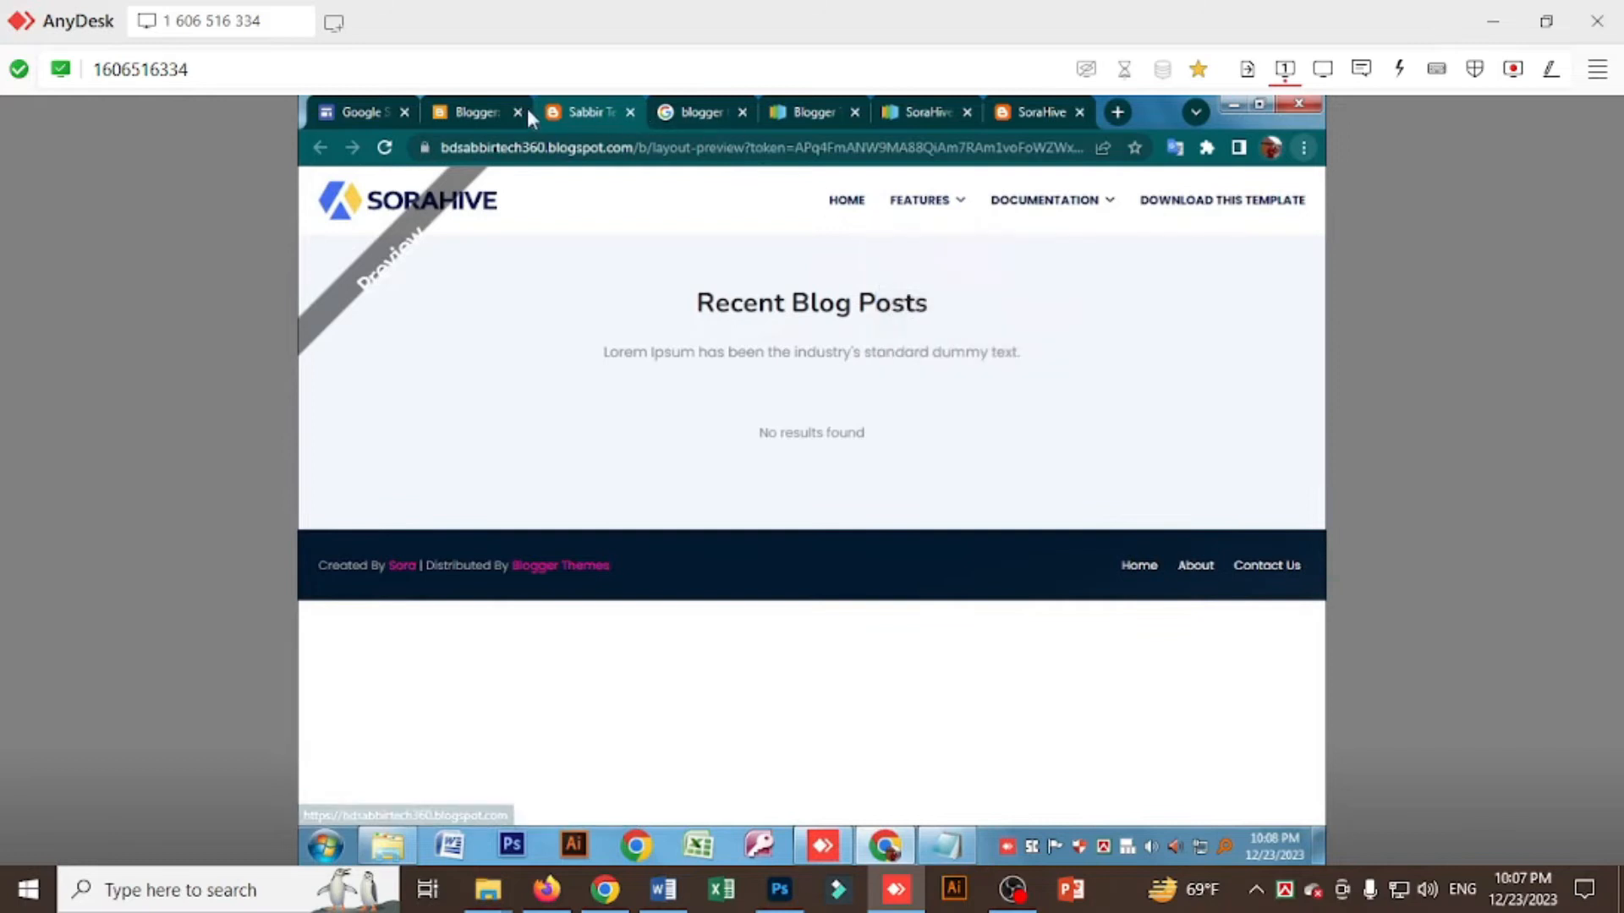
{"action": "left_click", "coordinate": [476, 110]}
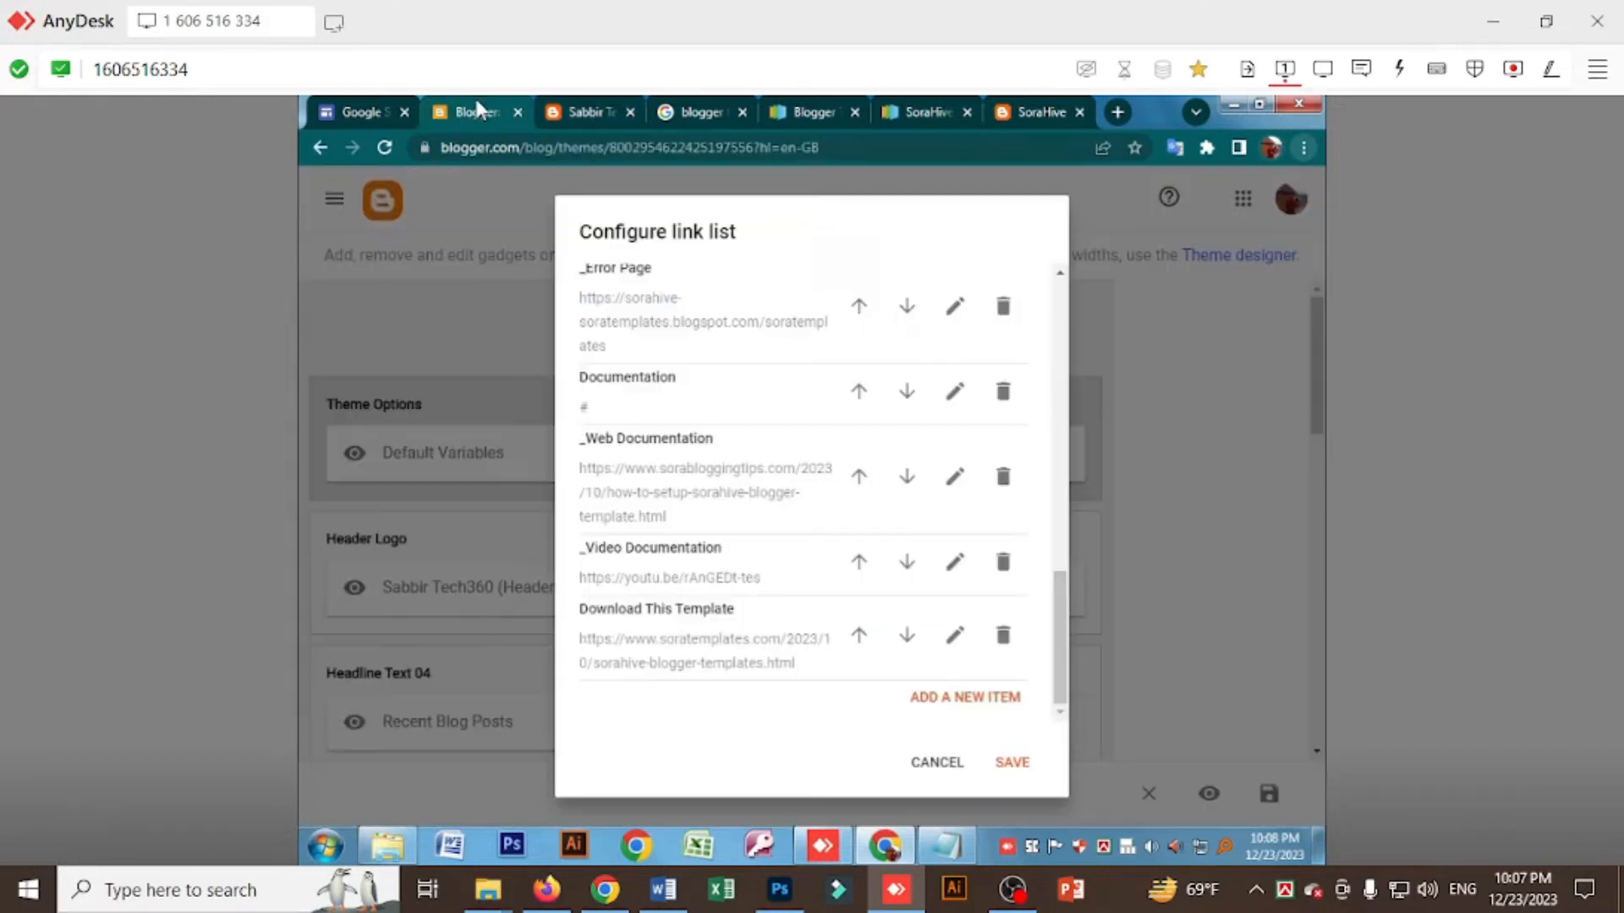
Delete the DropDown 1 and DropDown 2 items from the Menu Widget's link list.
{"action": "scroll", "coordinate": [917, 412], "scroll_direction": "up", "scroll_amount": 6}
{"action": "left_click", "coordinate": [1002, 484]}
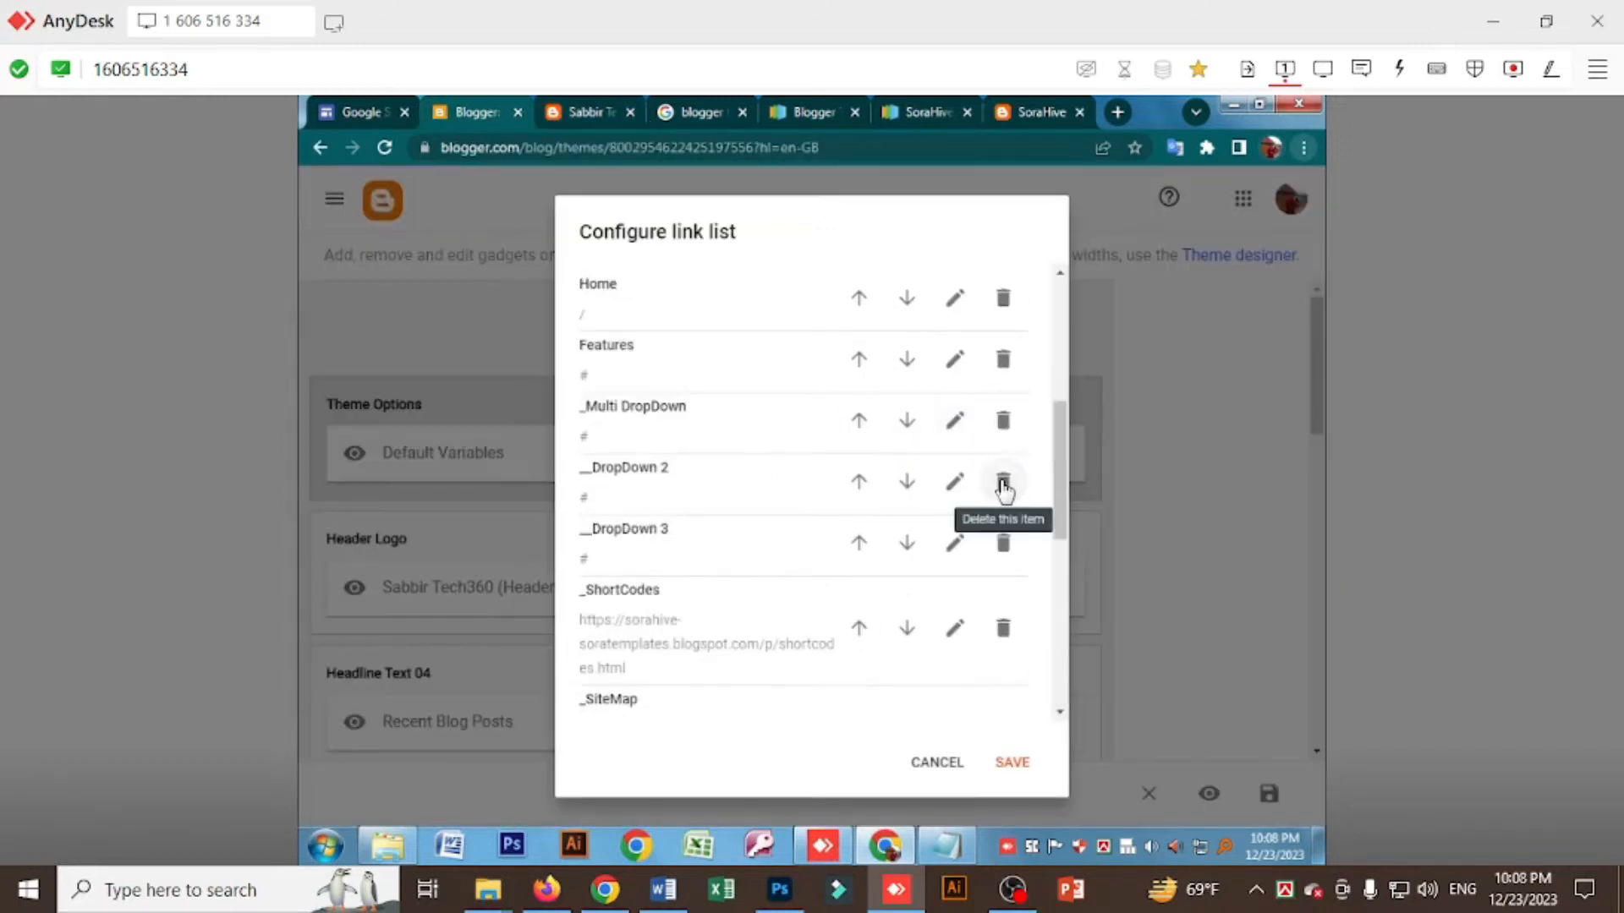
{"action": "left_click", "coordinate": [1005, 486]}
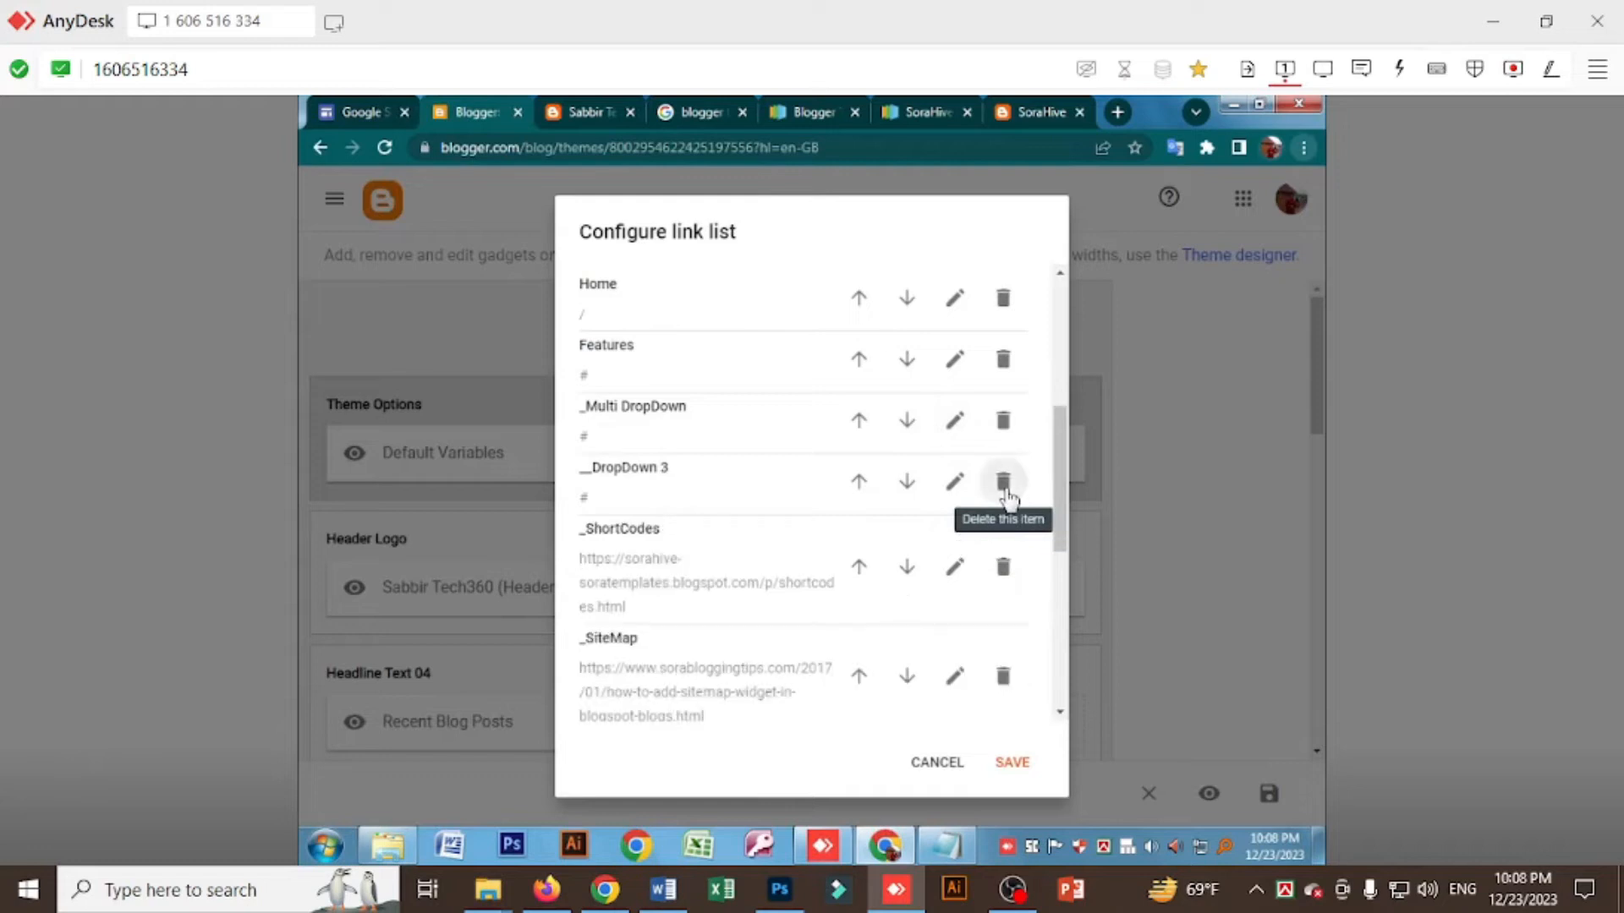
Rename the Features link to Tech in the link list and save the Menu Widget.
{"action": "scroll", "coordinate": [846, 482], "scroll_direction": "up", "scroll_amount": 3}
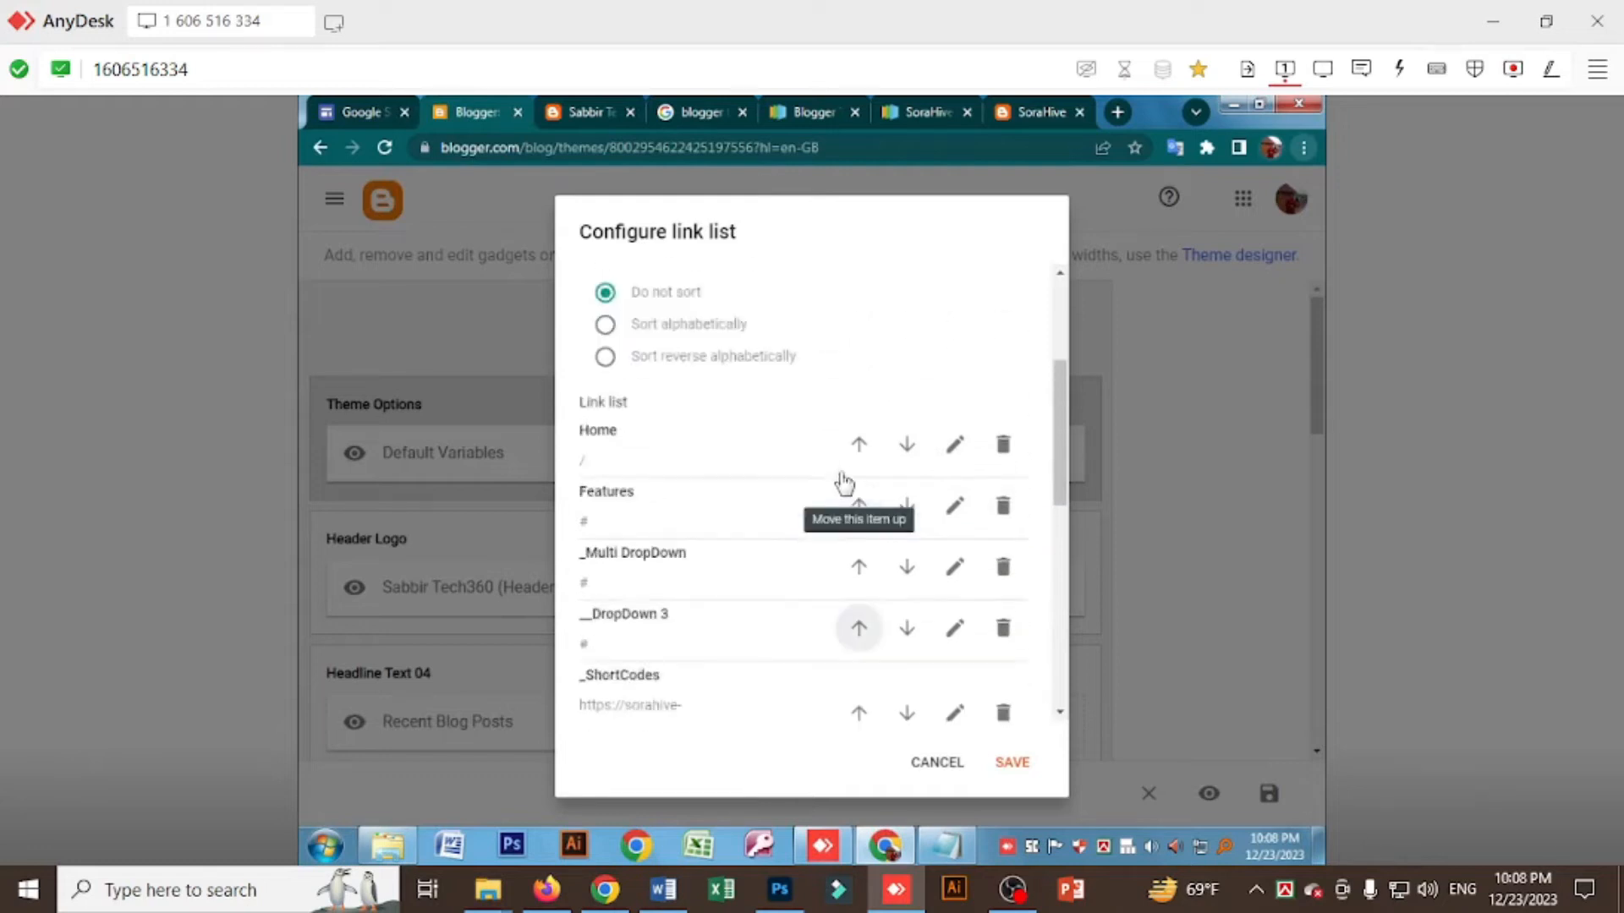
{"action": "left_click", "coordinate": [957, 559]}
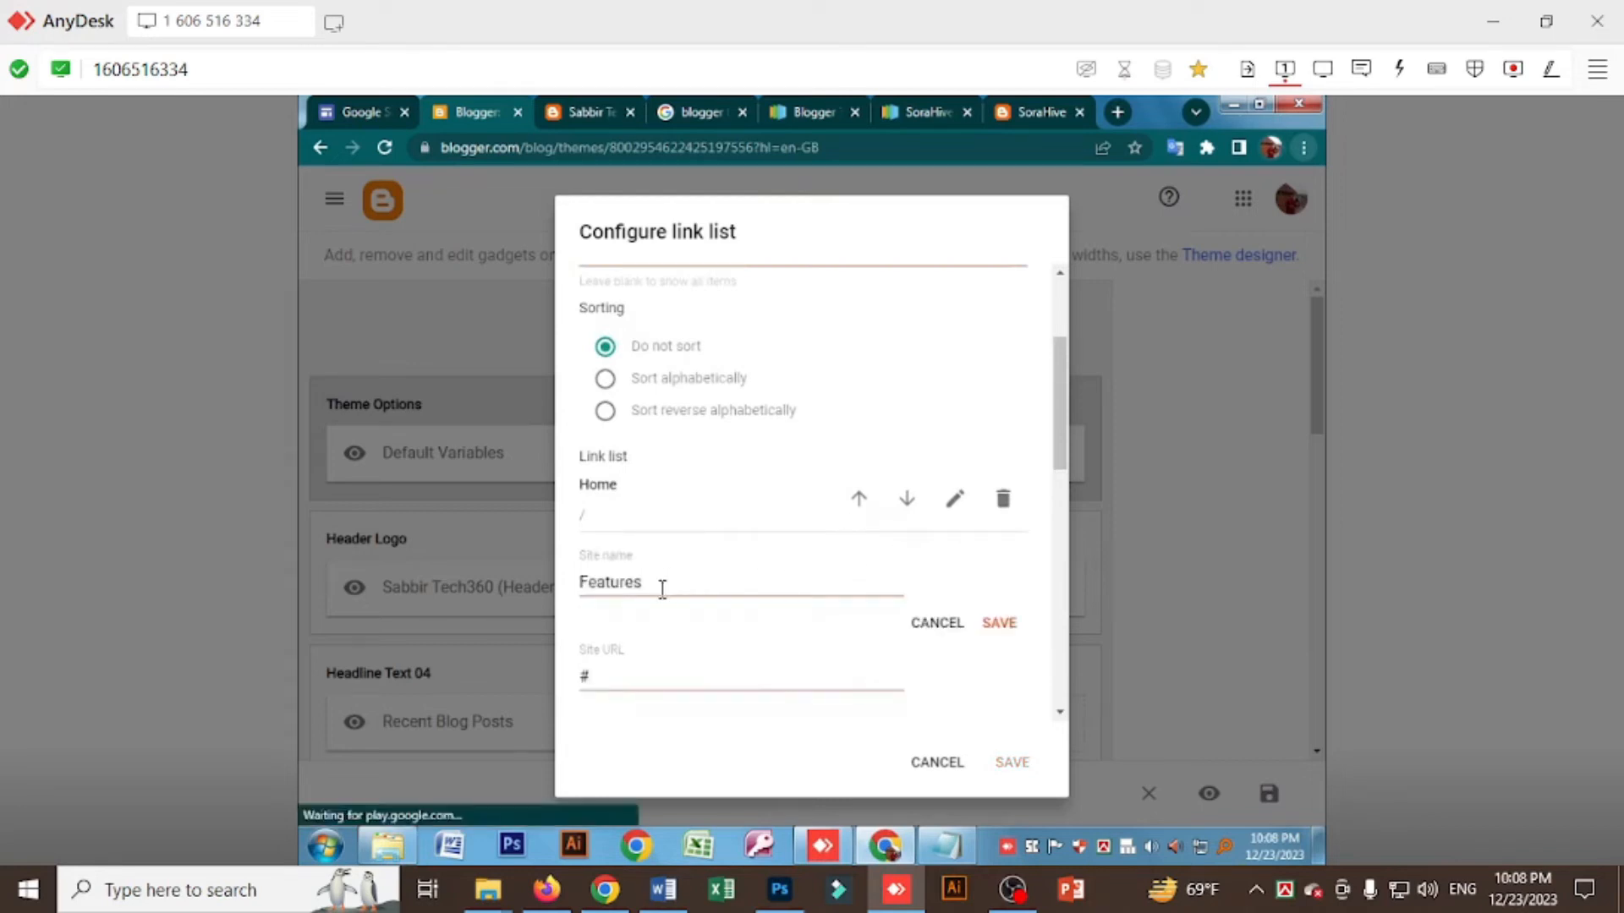
{"action": "left_click_drag", "start_coordinate": [662, 589], "coordinate": [575, 588]}
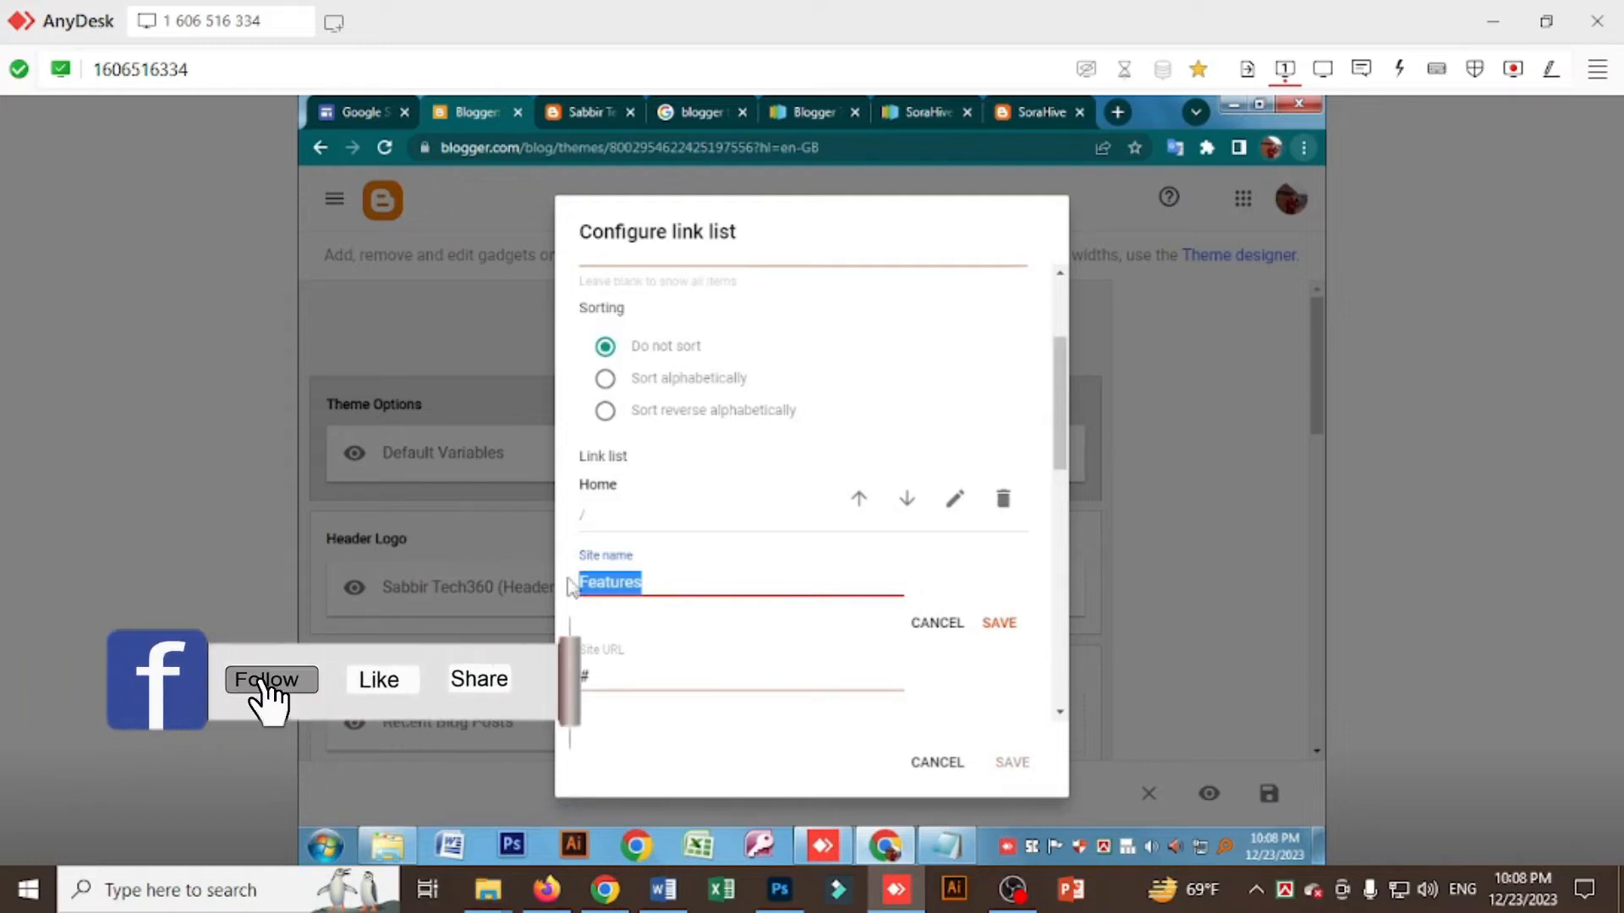
{"action": "type", "text": "Tech"}
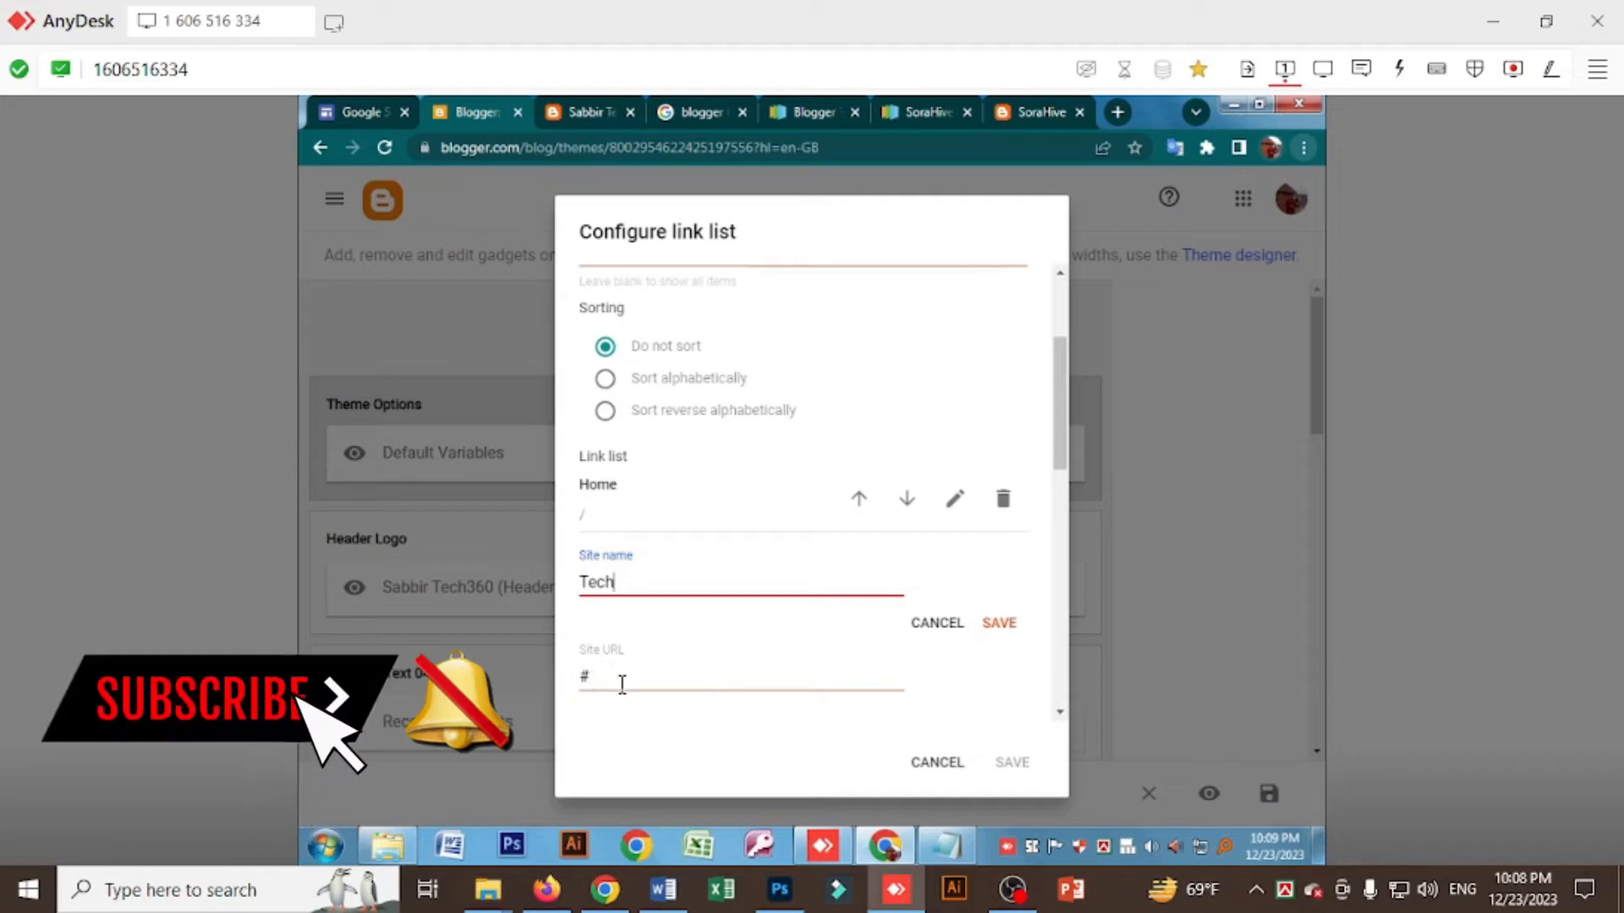
{"action": "left_click", "coordinate": [998, 622]}
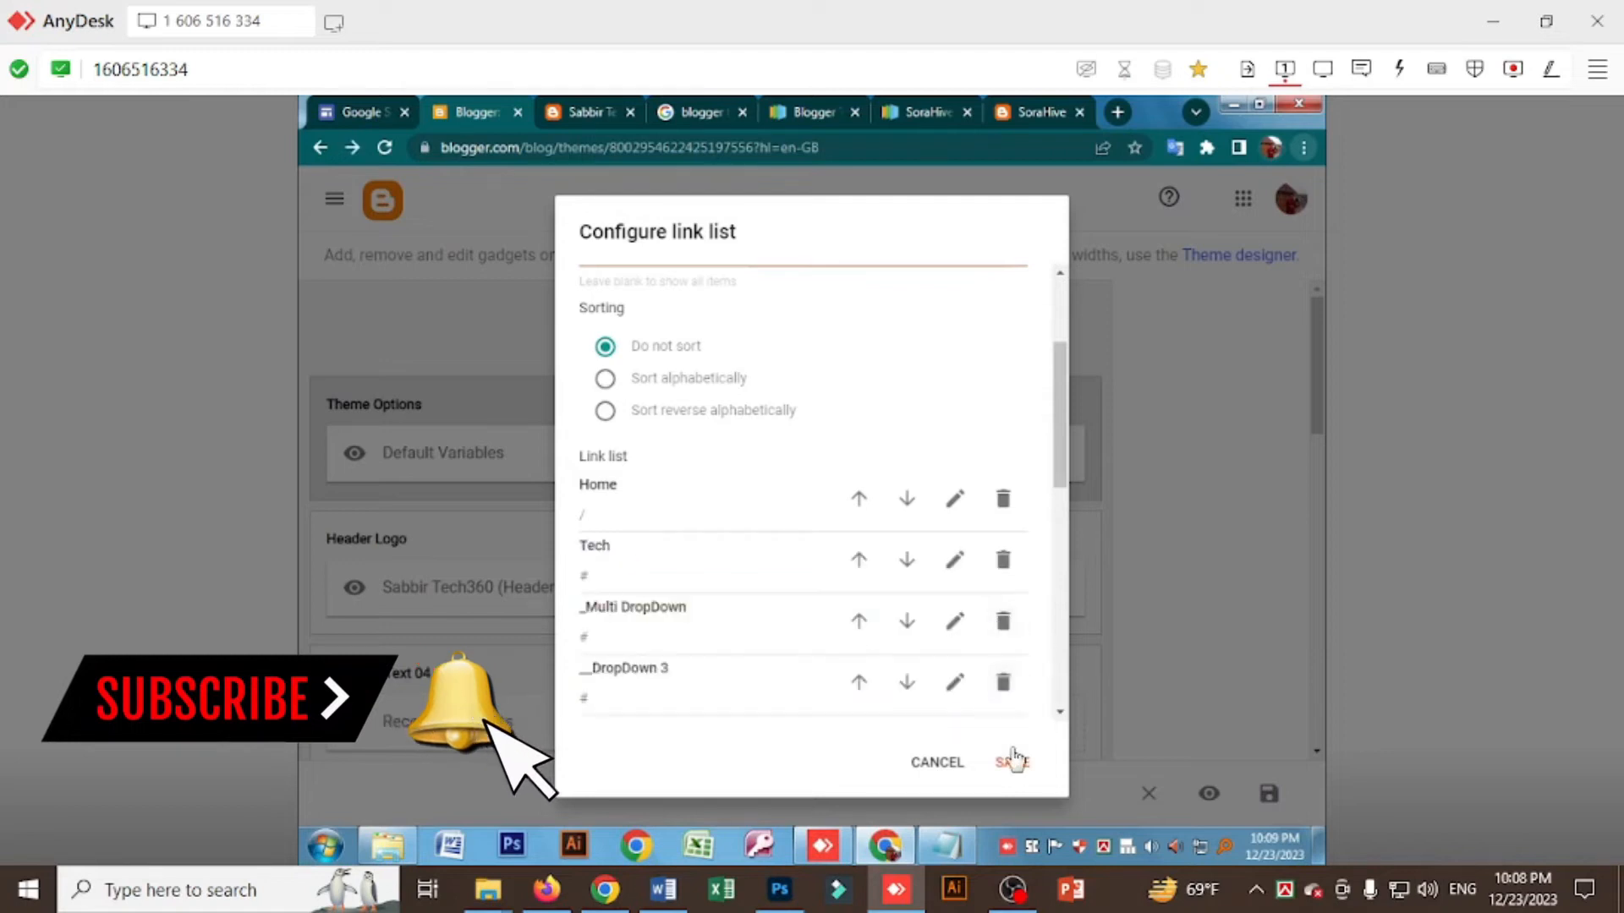
{"action": "left_click", "coordinate": [1012, 761]}
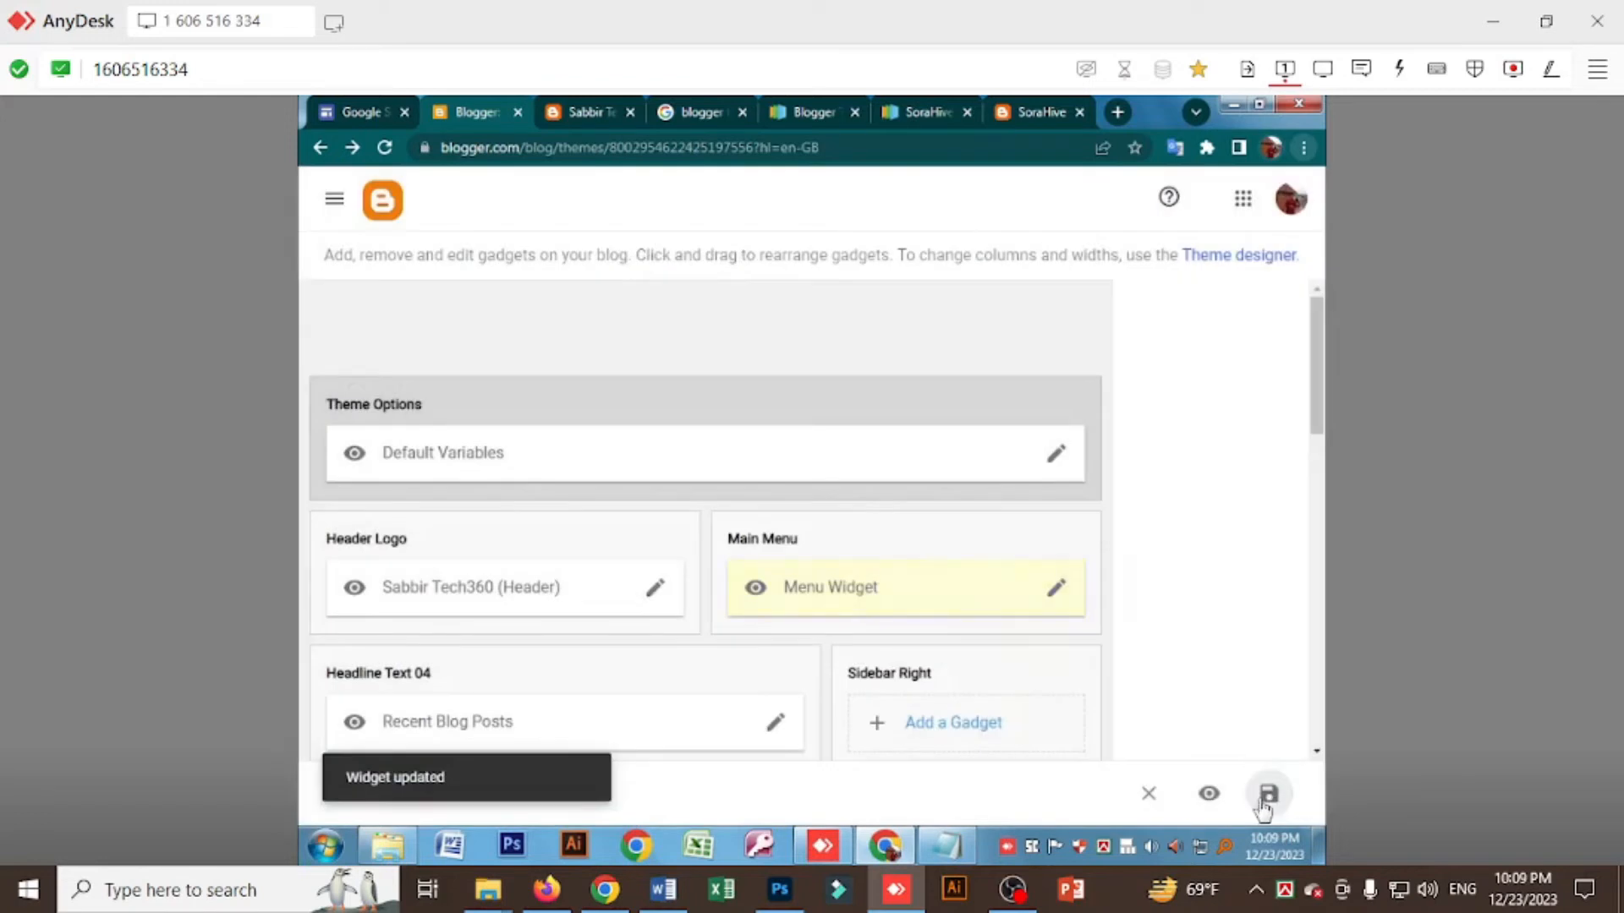
Save the layout and reload the blog preview, resubmitting its form data, to check the Tech menu.
{"action": "left_click", "coordinate": [1233, 802]}
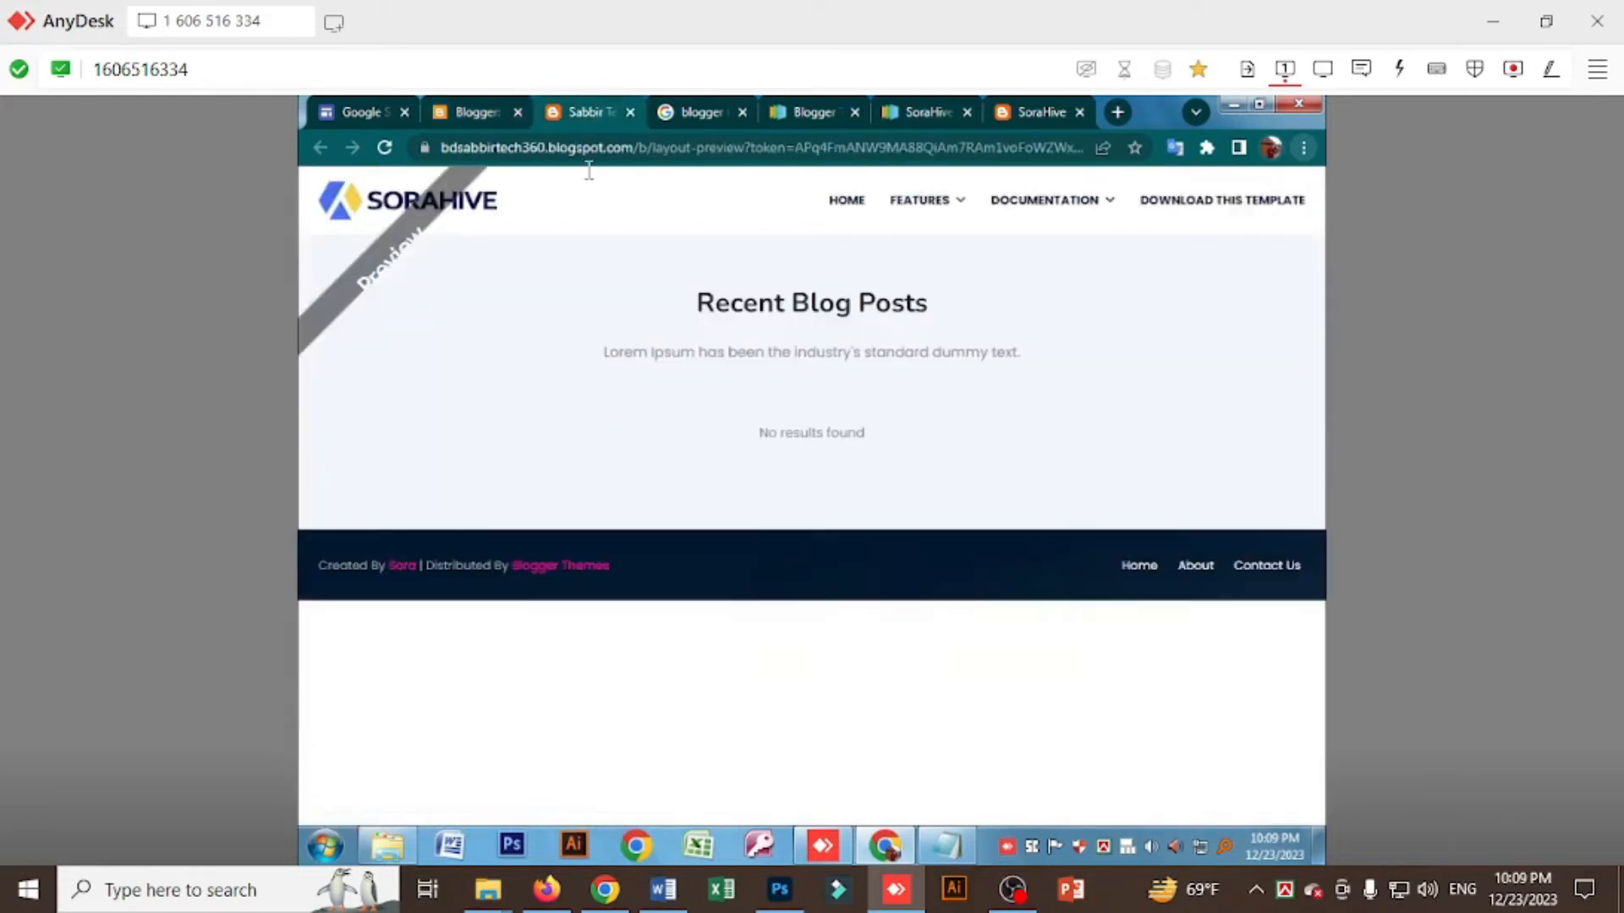
{"action": "right_click", "coordinate": [505, 404]}
{"action": "left_click", "coordinate": [553, 463]}
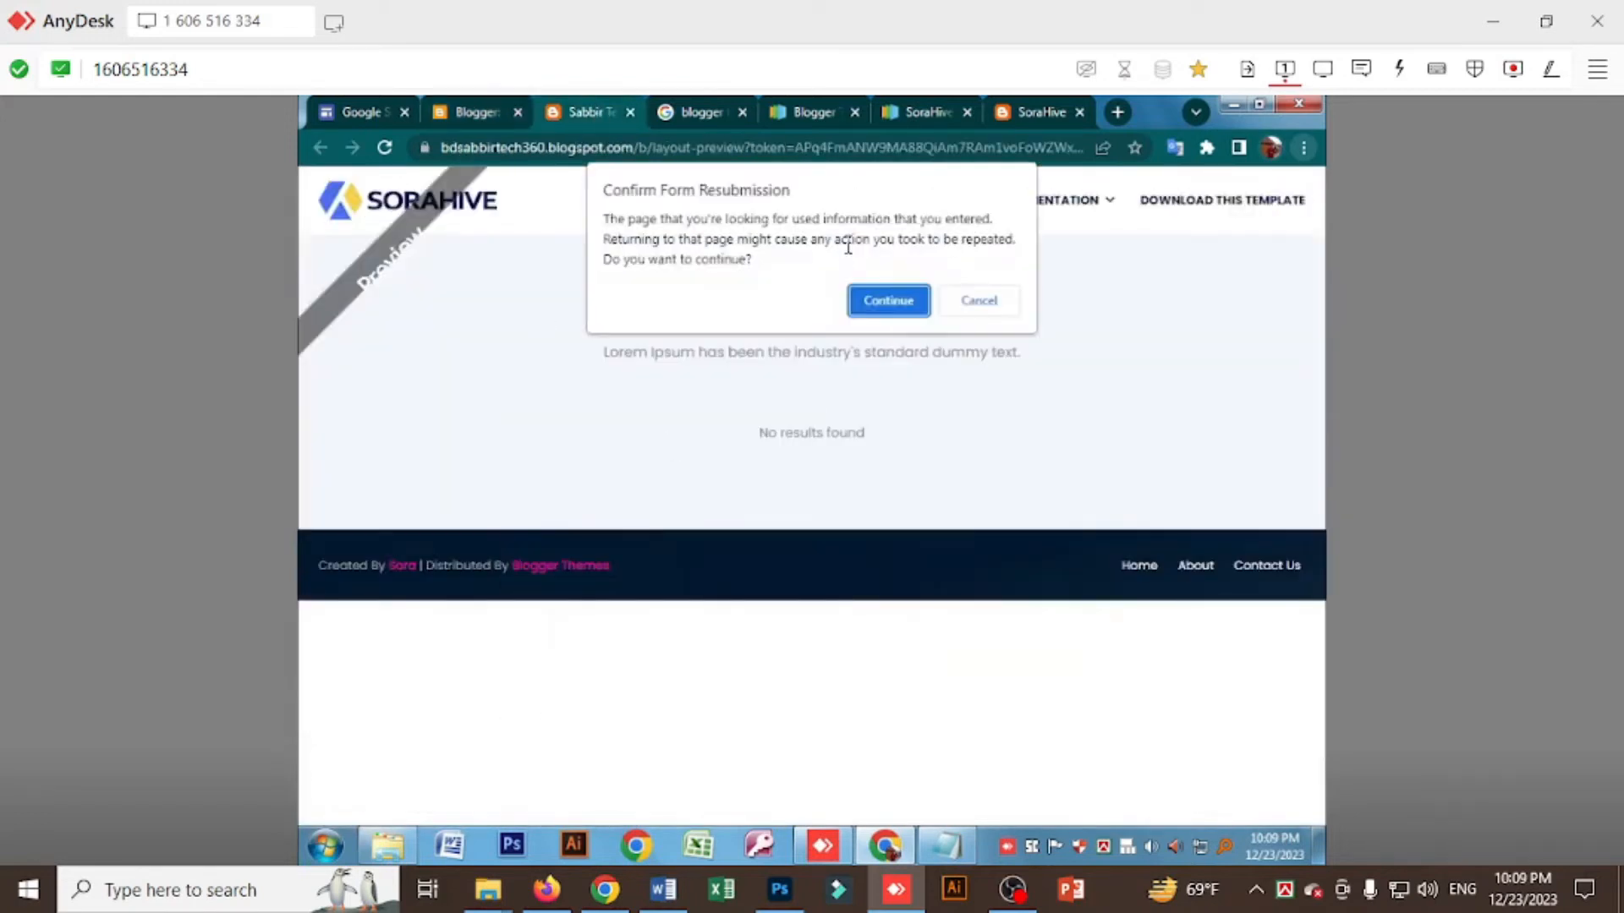
{"action": "left_click", "coordinate": [882, 308]}
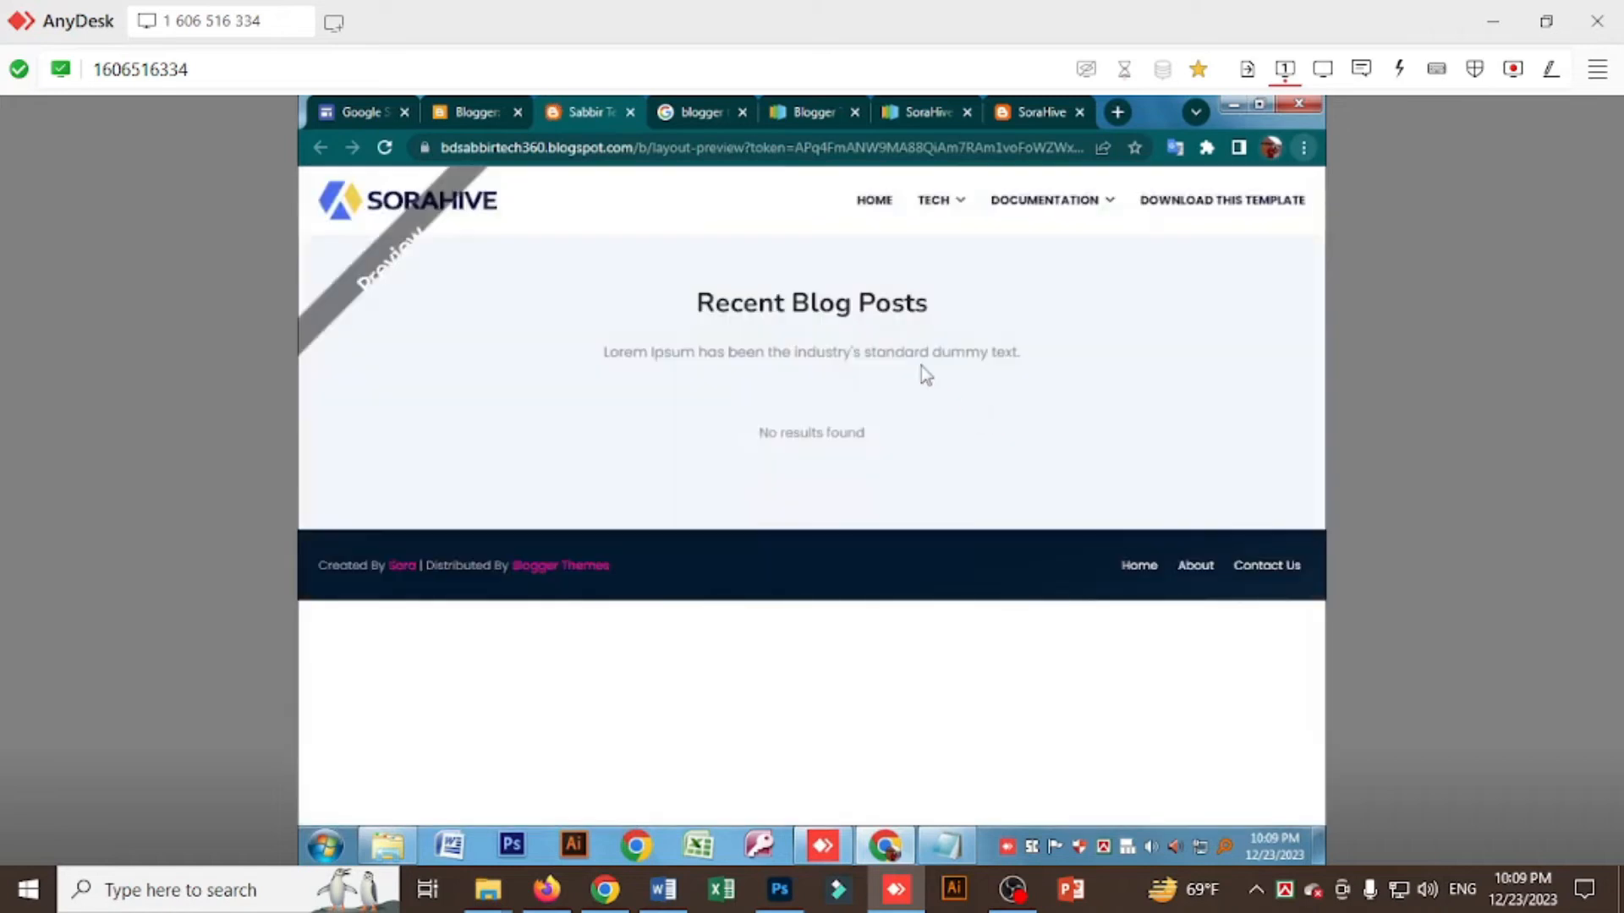
{"action": "mouse_move", "coordinate": [970, 207]}
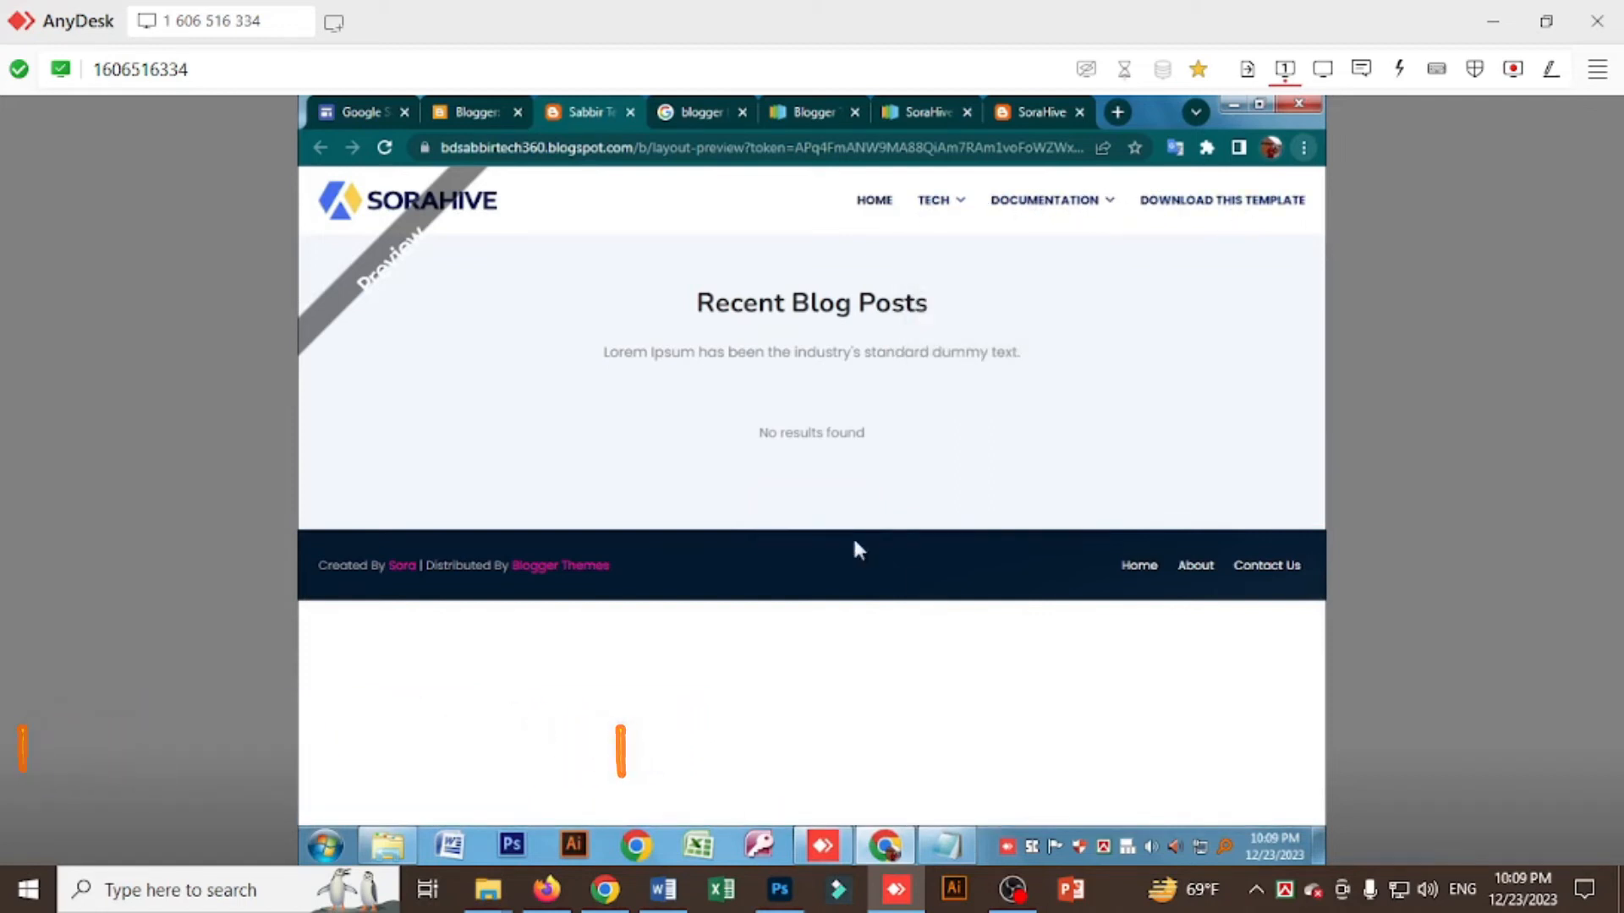
Examine the sections of the SoraHive demo site down to the client testimonials and footer.
{"action": "left_click", "coordinate": [451, 110]}
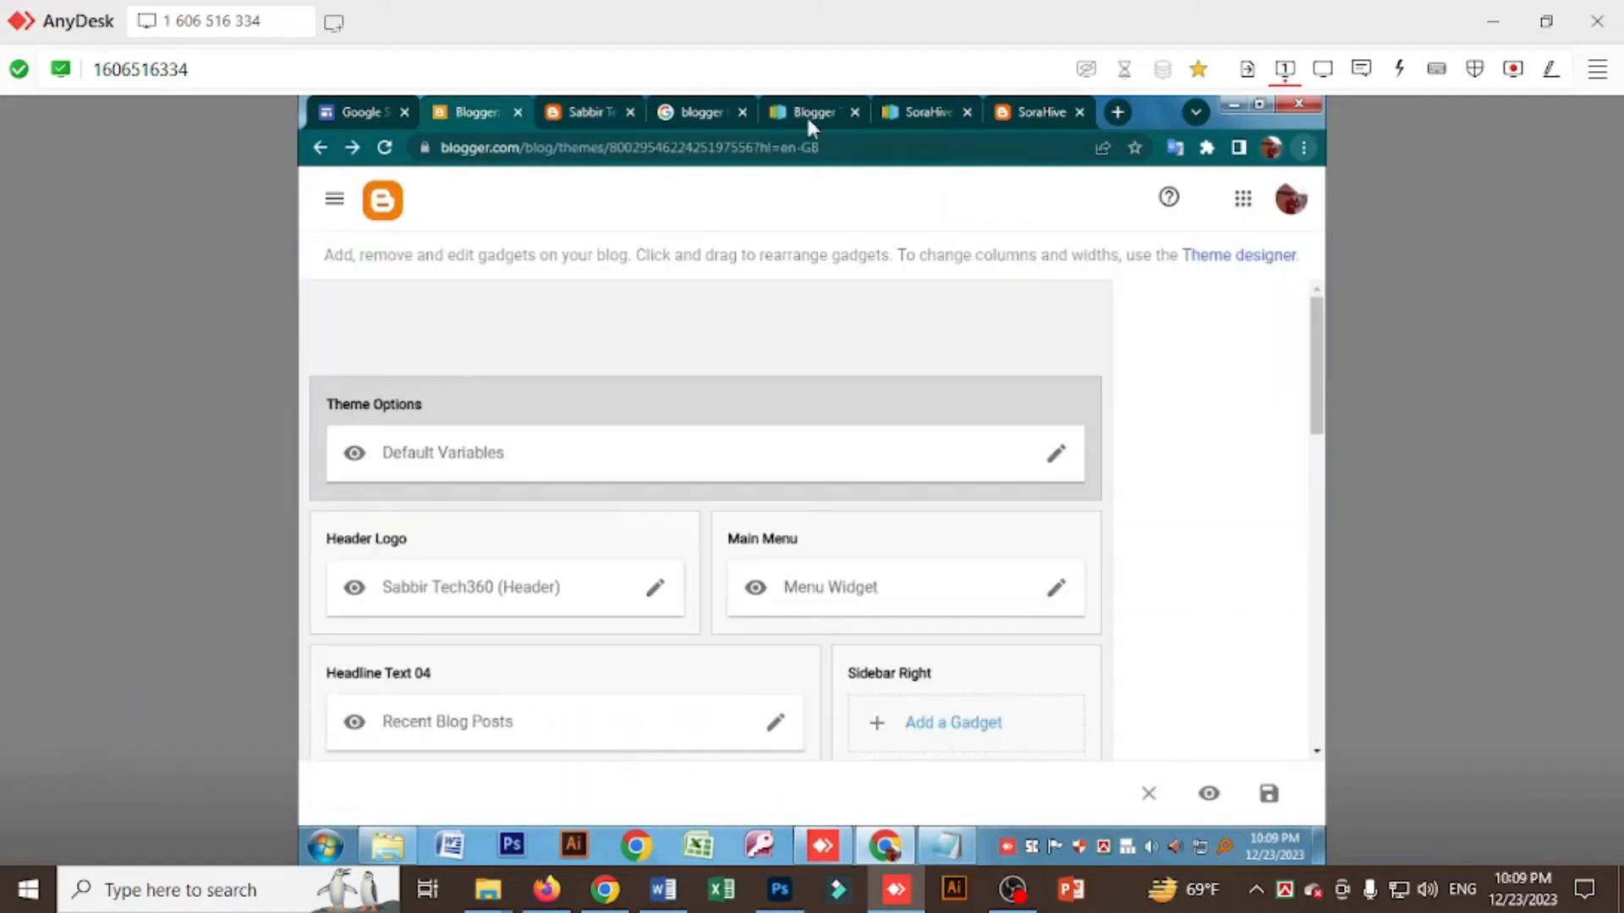
{"action": "left_click", "coordinate": [1054, 114]}
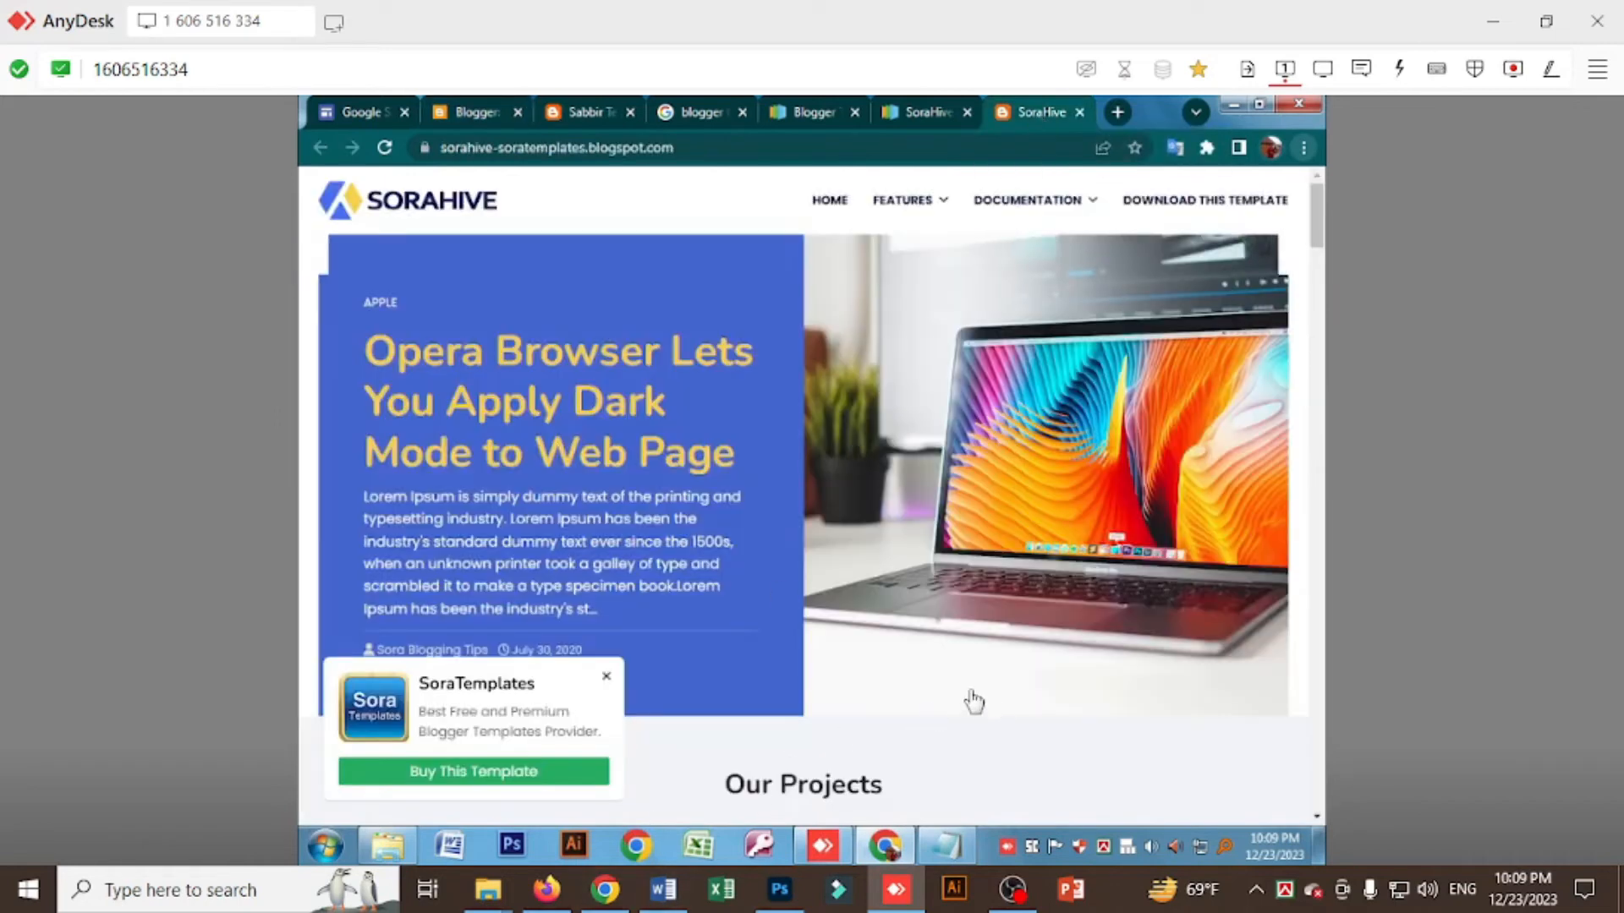
{"action": "scroll", "coordinate": [974, 701], "scroll_direction": "down", "scroll_amount": 15}
{"action": "scroll", "coordinate": [979, 670], "scroll_direction": "down", "scroll_amount": 20}
{"action": "scroll", "coordinate": [979, 670], "scroll_direction": "down", "scroll_amount": 10}
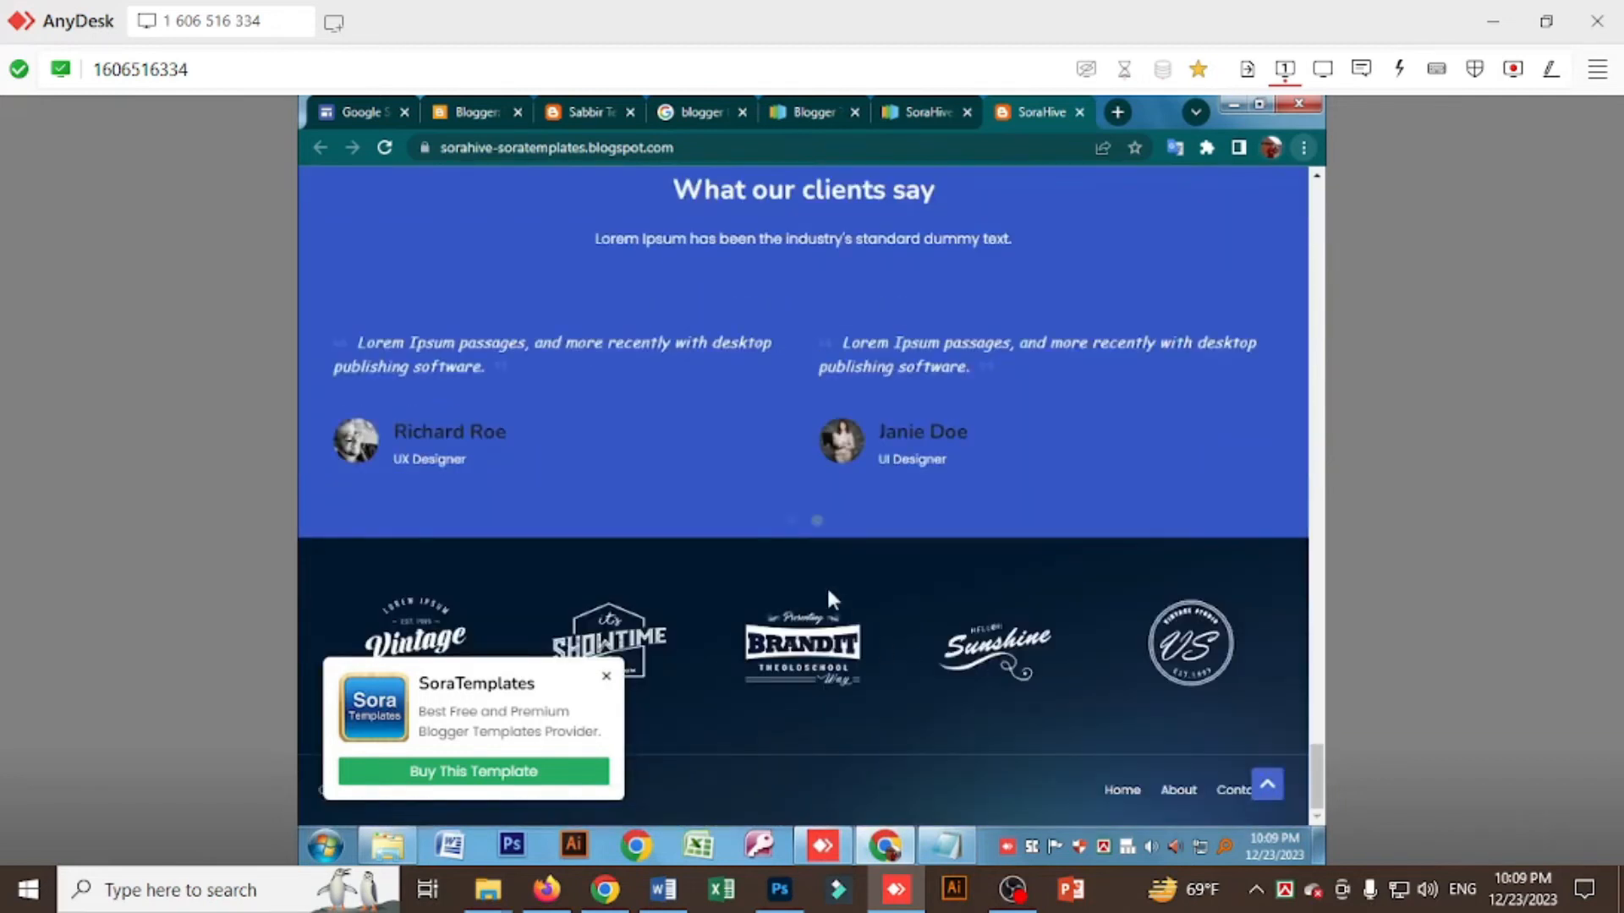
{"action": "scroll", "coordinate": [828, 593], "scroll_direction": "up", "scroll_amount": 4}
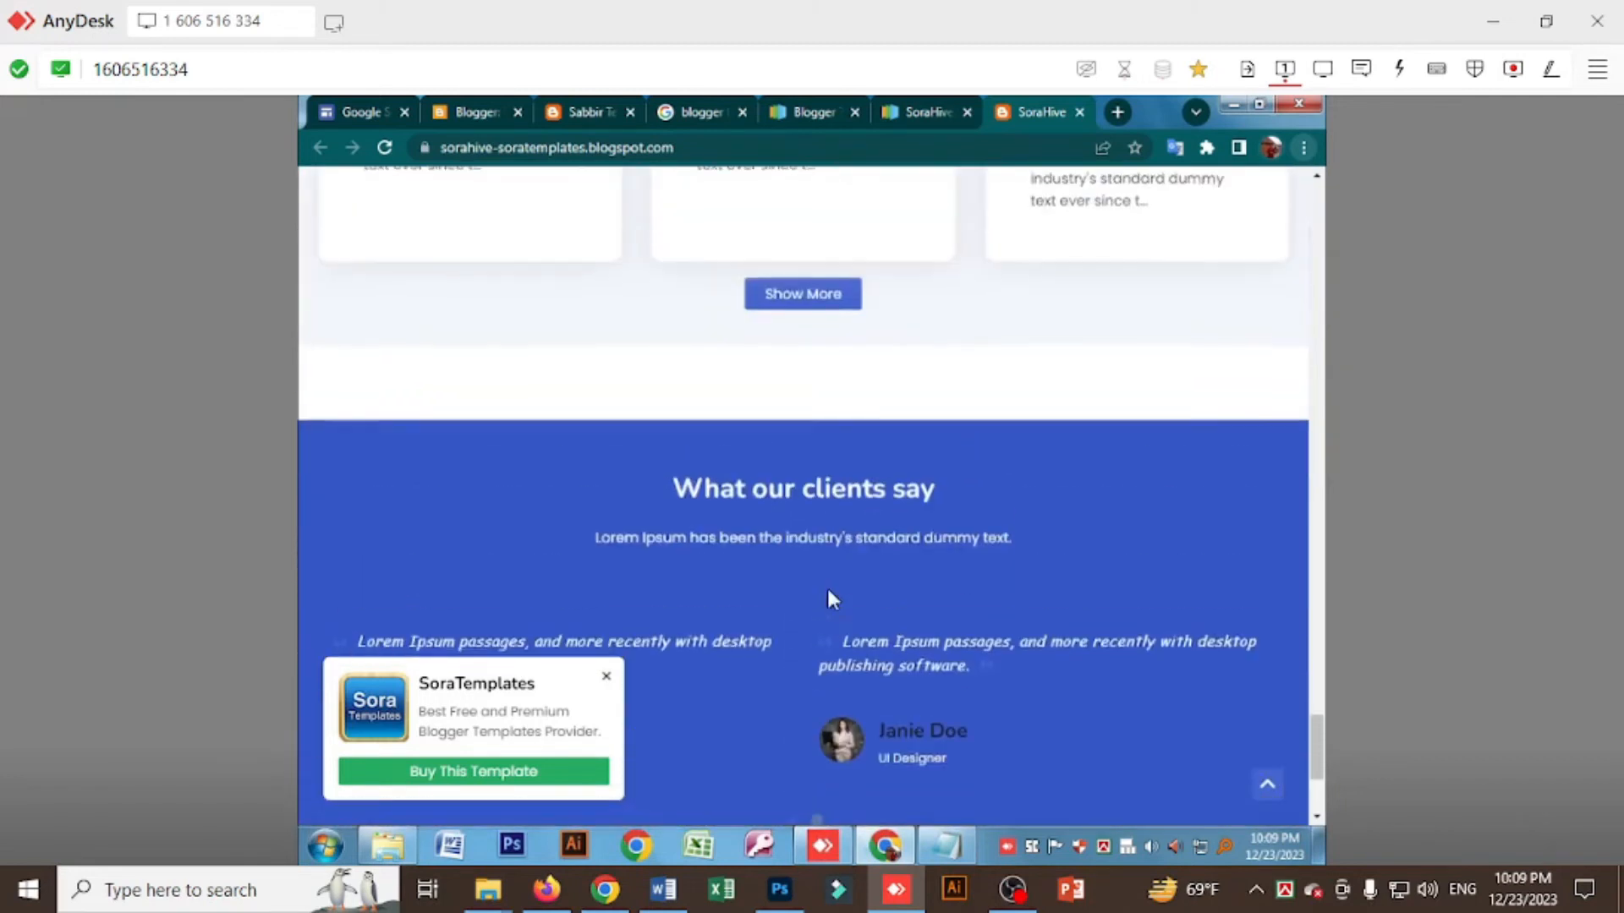
Review the SoraHive demo site again, from its header menu through the projects, services and blog post sections.
{"action": "scroll", "coordinate": [827, 592], "scroll_direction": "up", "scroll_amount": 12}
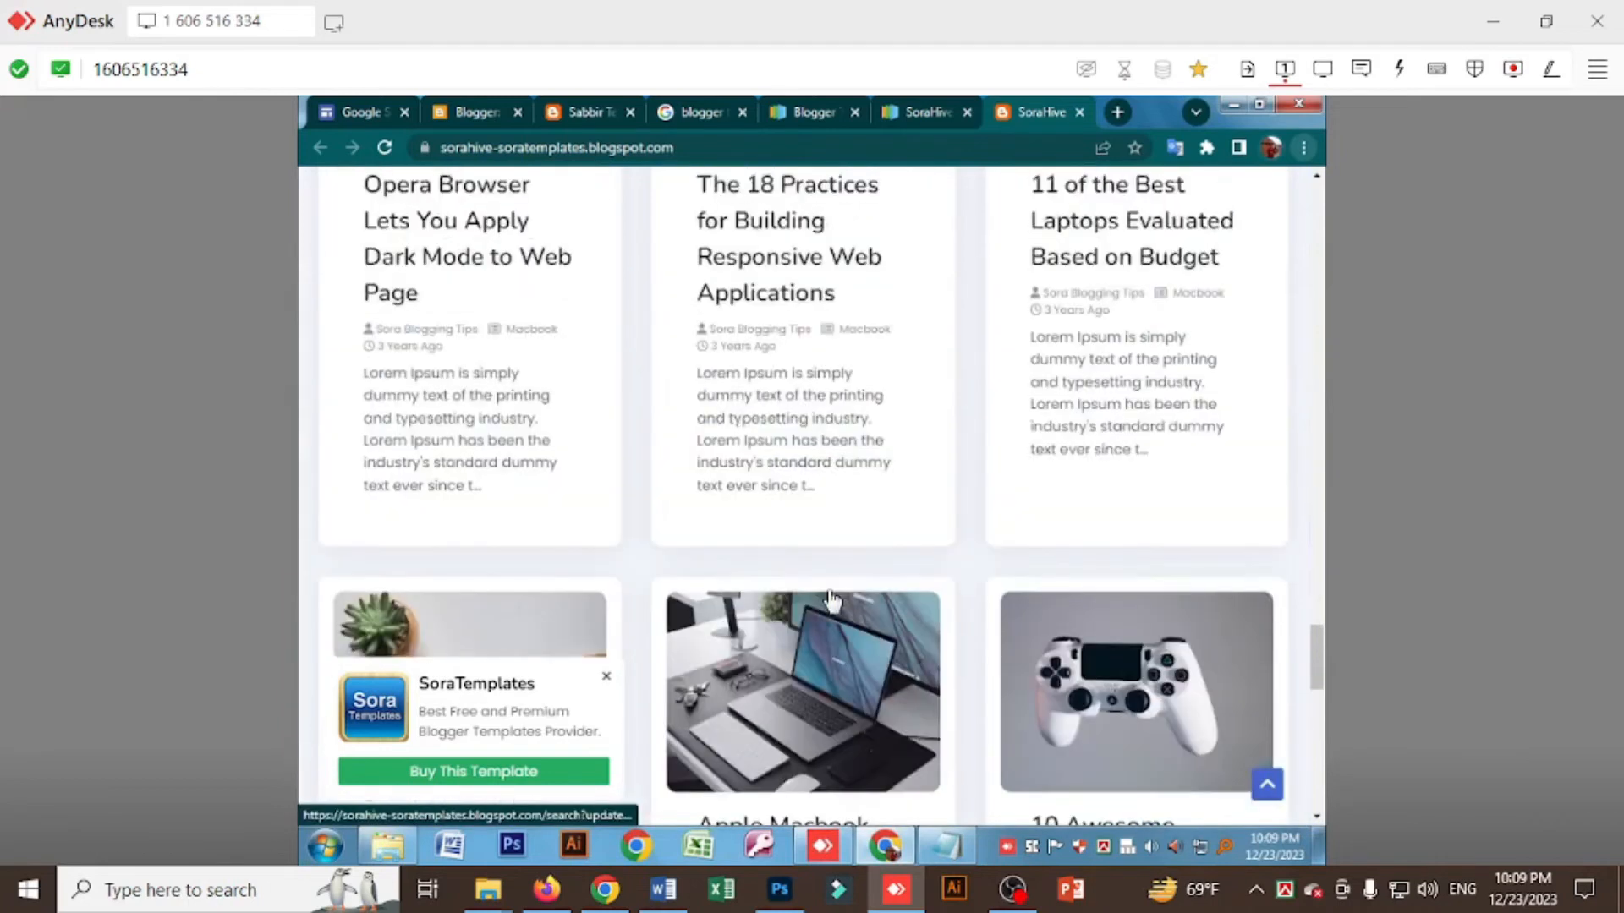
{"action": "scroll", "coordinate": [836, 602], "scroll_direction": "up", "scroll_amount": 15}
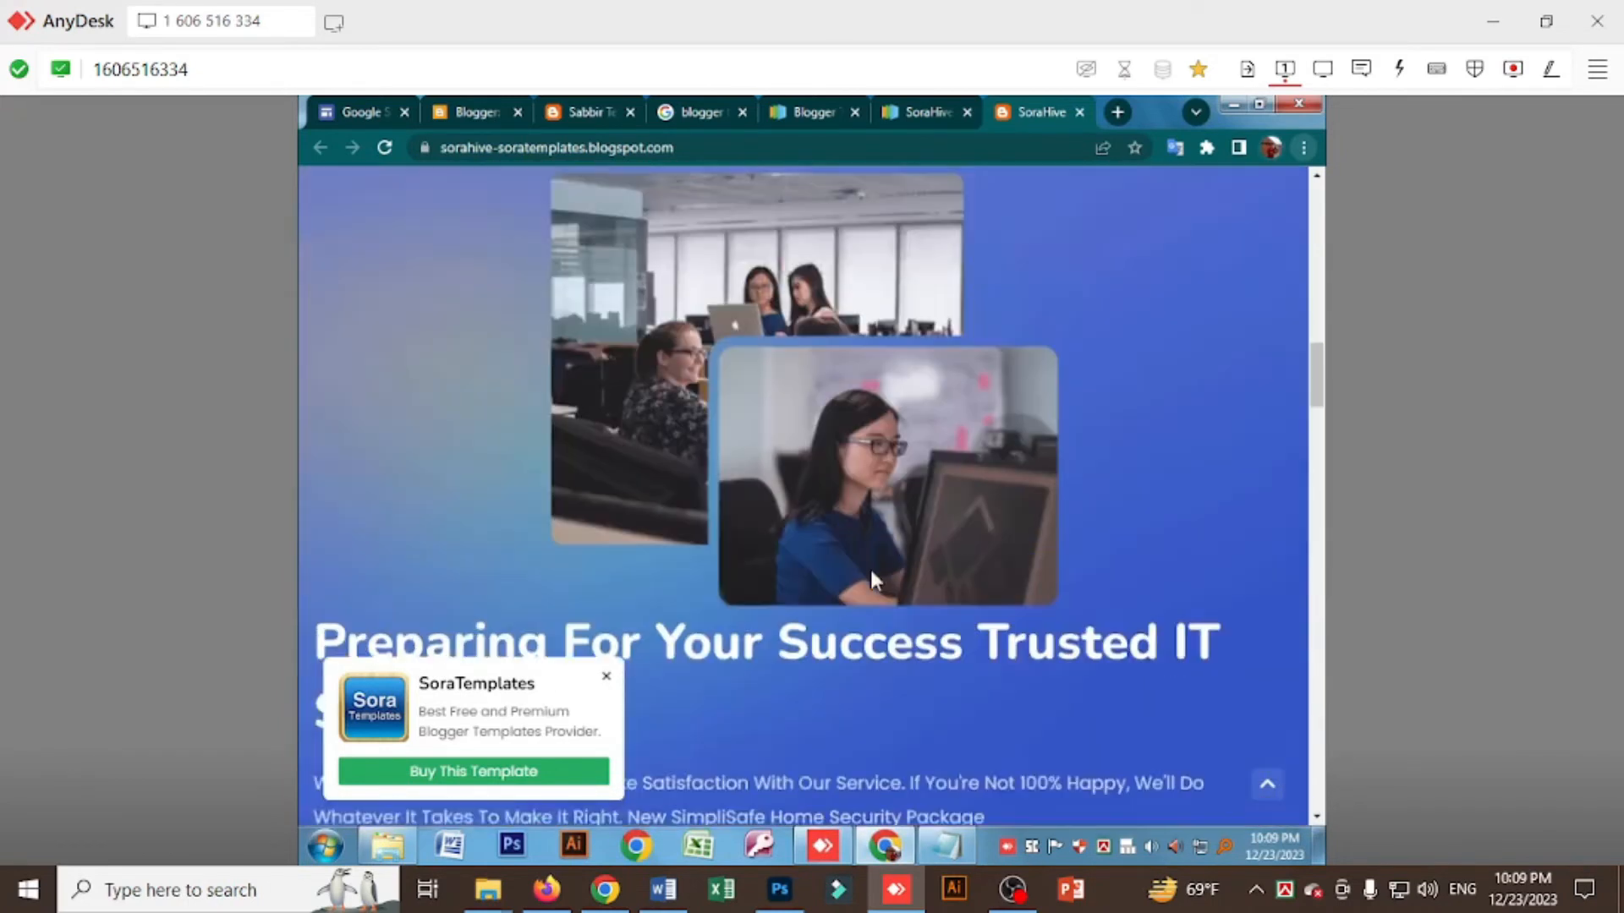
{"action": "scroll", "coordinate": [874, 581], "scroll_direction": "up", "scroll_amount": 6}
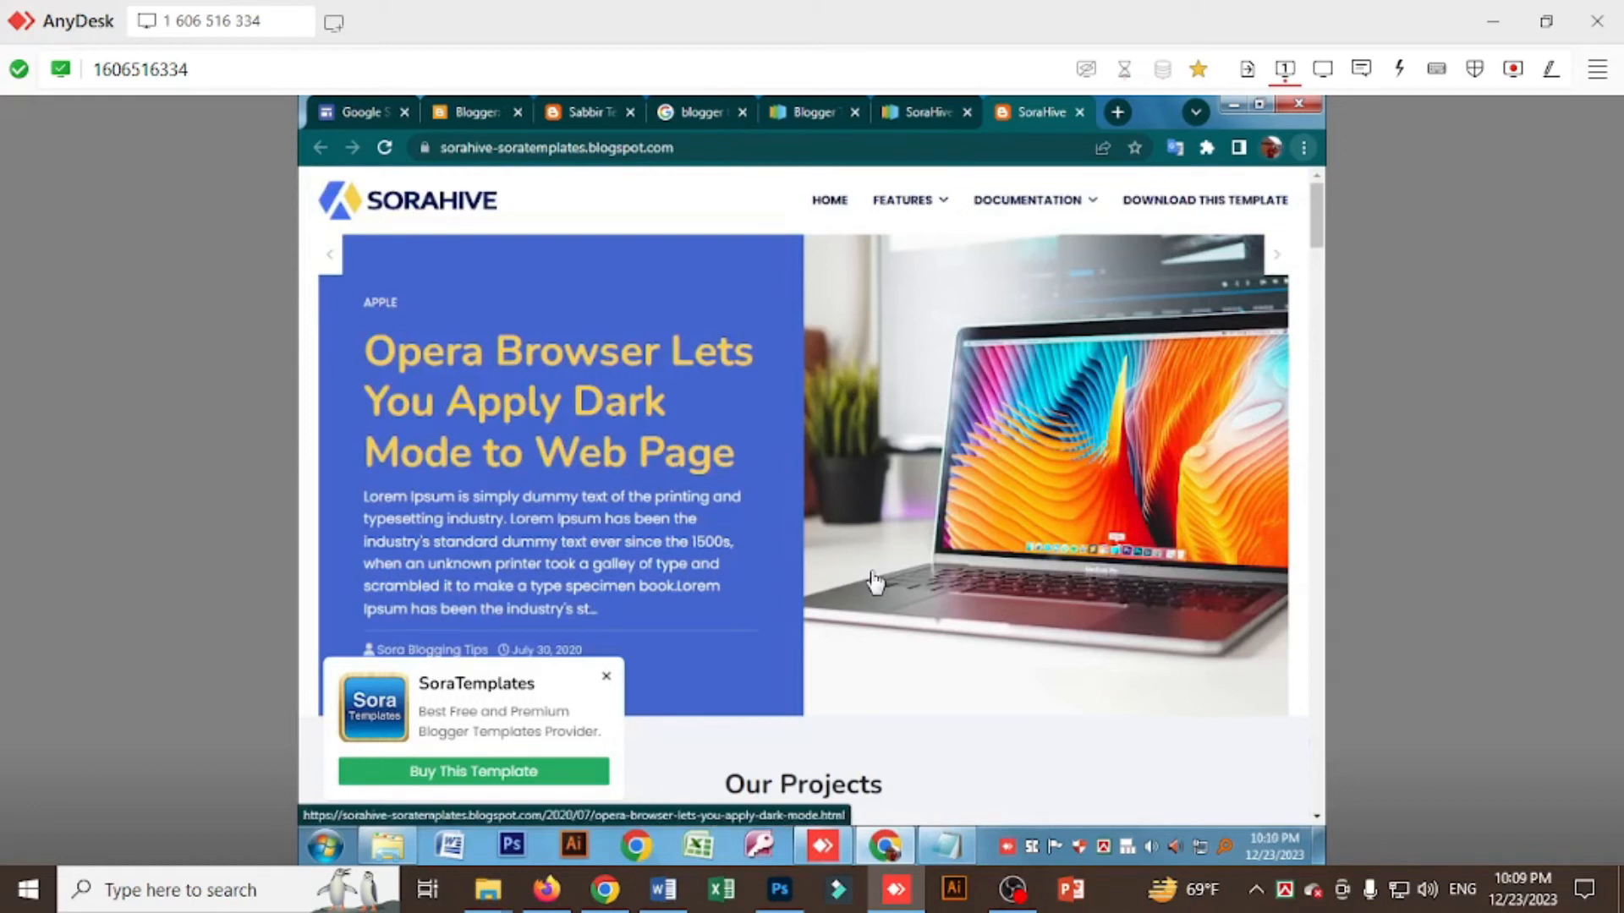
{"action": "scroll", "coordinate": [946, 550], "scroll_direction": "down", "scroll_amount": 10}
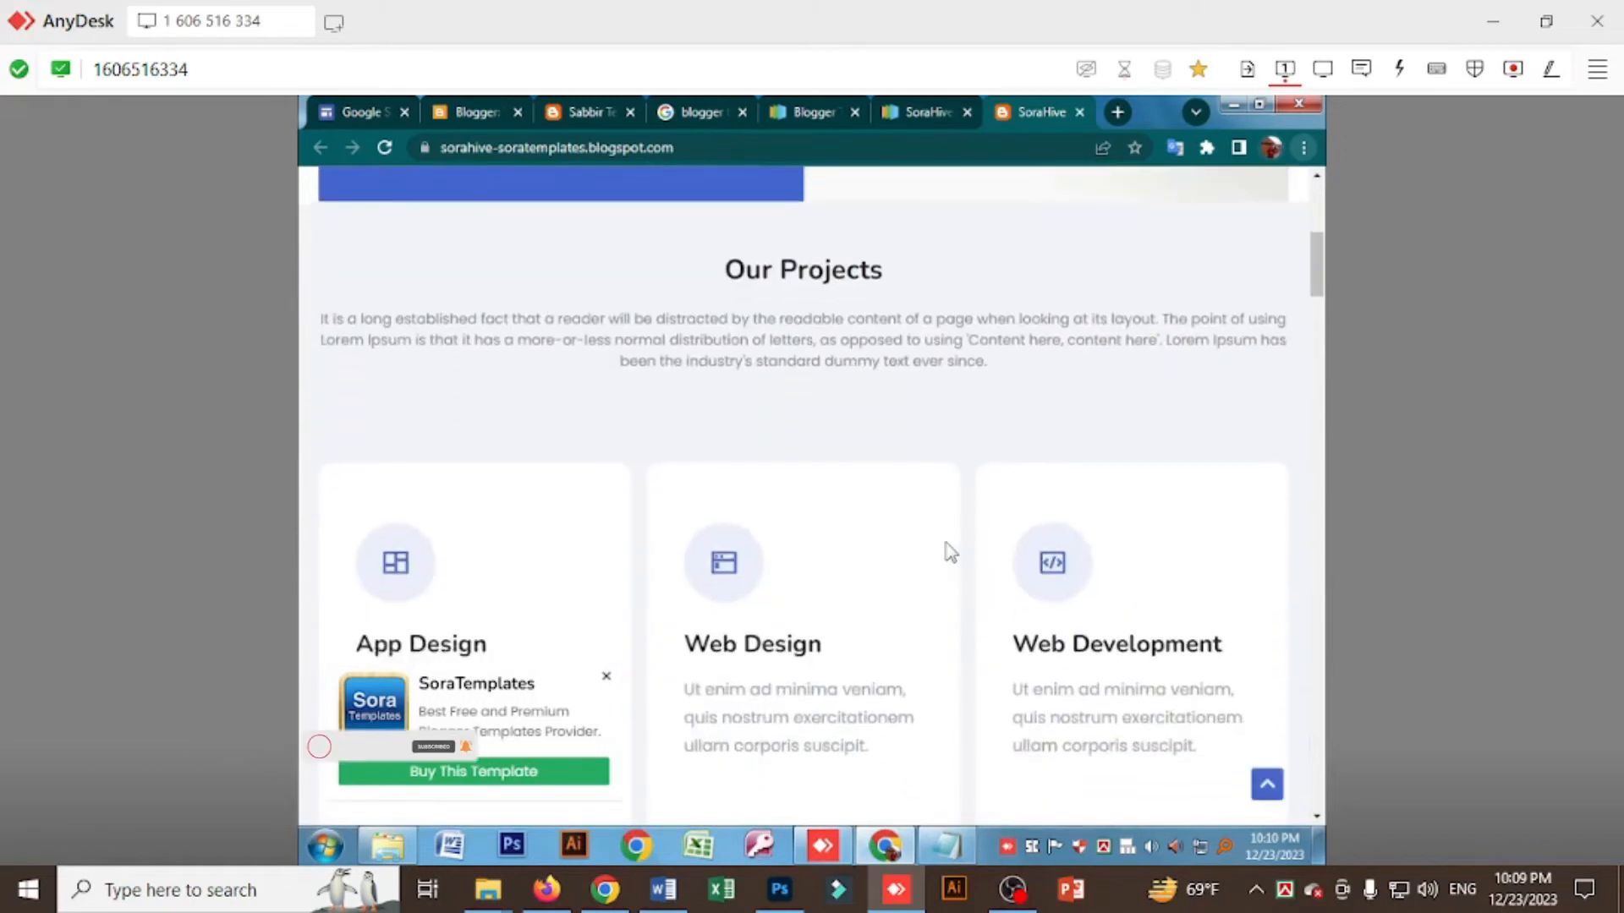
{"action": "scroll", "coordinate": [947, 558], "scroll_direction": "down", "scroll_amount": 10}
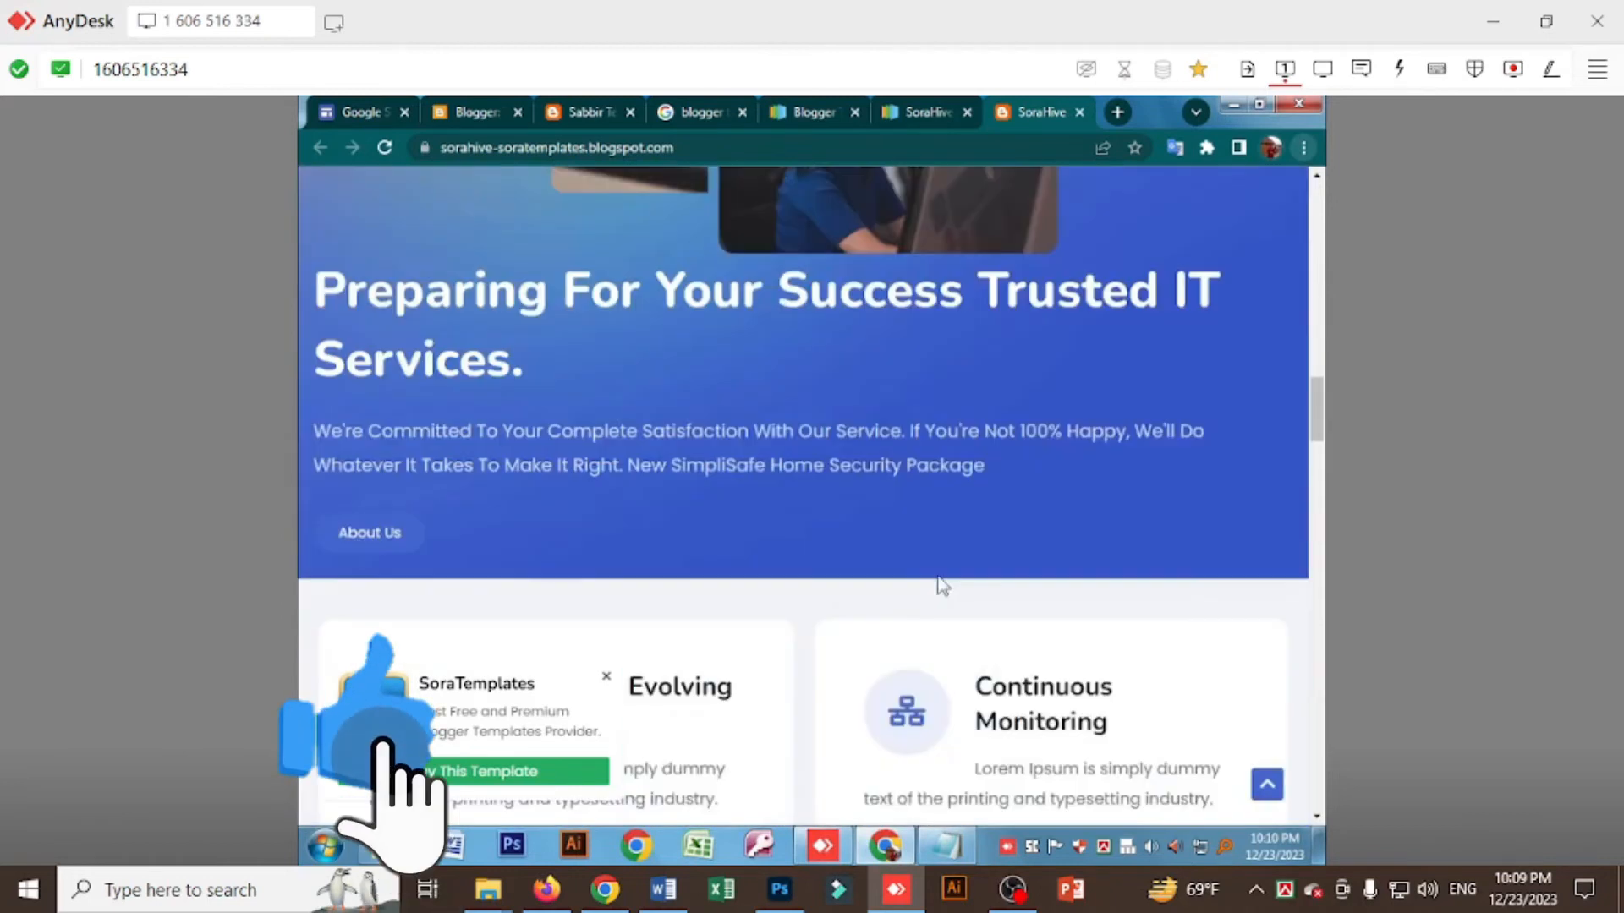
{"action": "scroll", "coordinate": [944, 586], "scroll_direction": "down", "scroll_amount": 10}
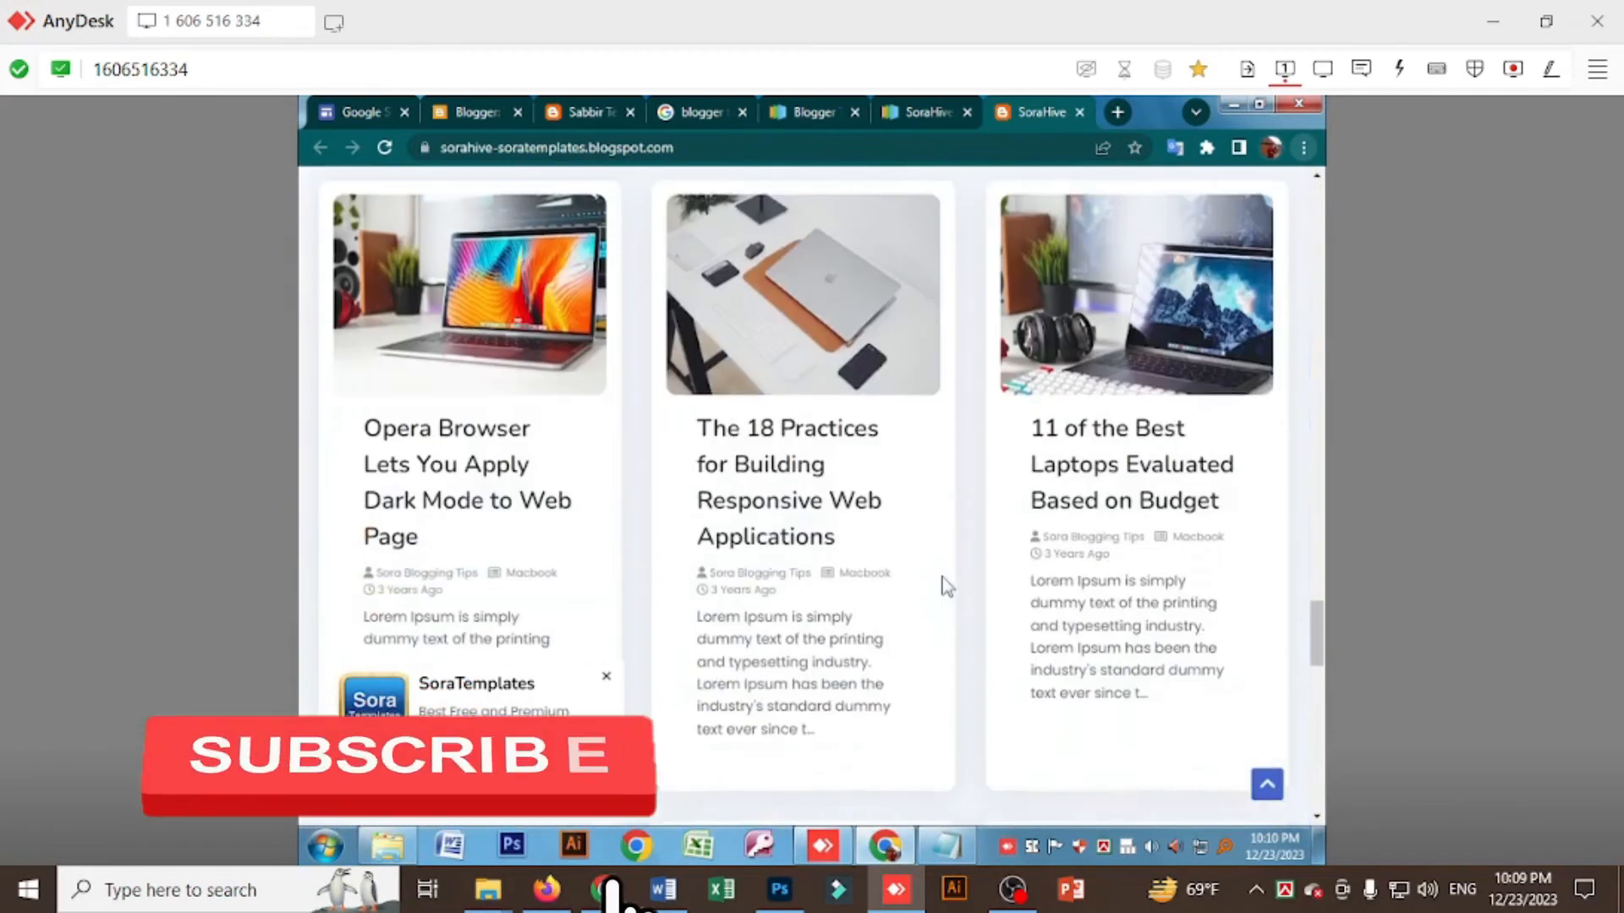
{"action": "scroll", "coordinate": [937, 580], "scroll_direction": "down", "scroll_amount": 5}
{"action": "scroll", "coordinate": [937, 583], "scroll_direction": "up", "scroll_amount": 10}
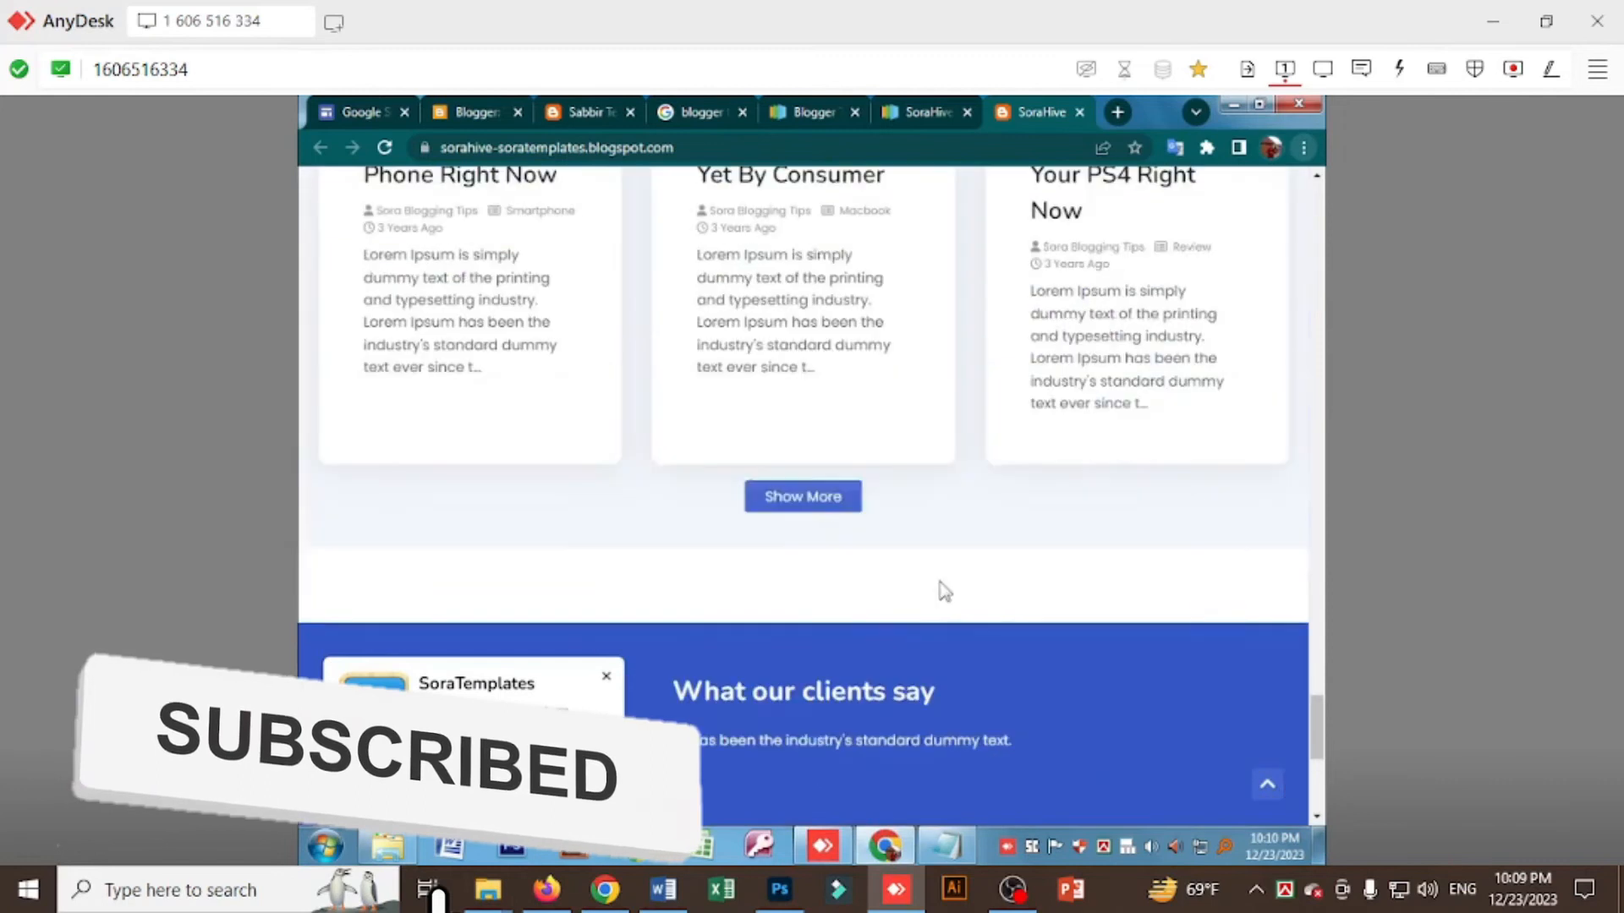
Return to the Menu Widget's link list in Blogger and rename the _Web Documentation item to Facebook.
{"action": "left_click", "coordinate": [484, 110]}
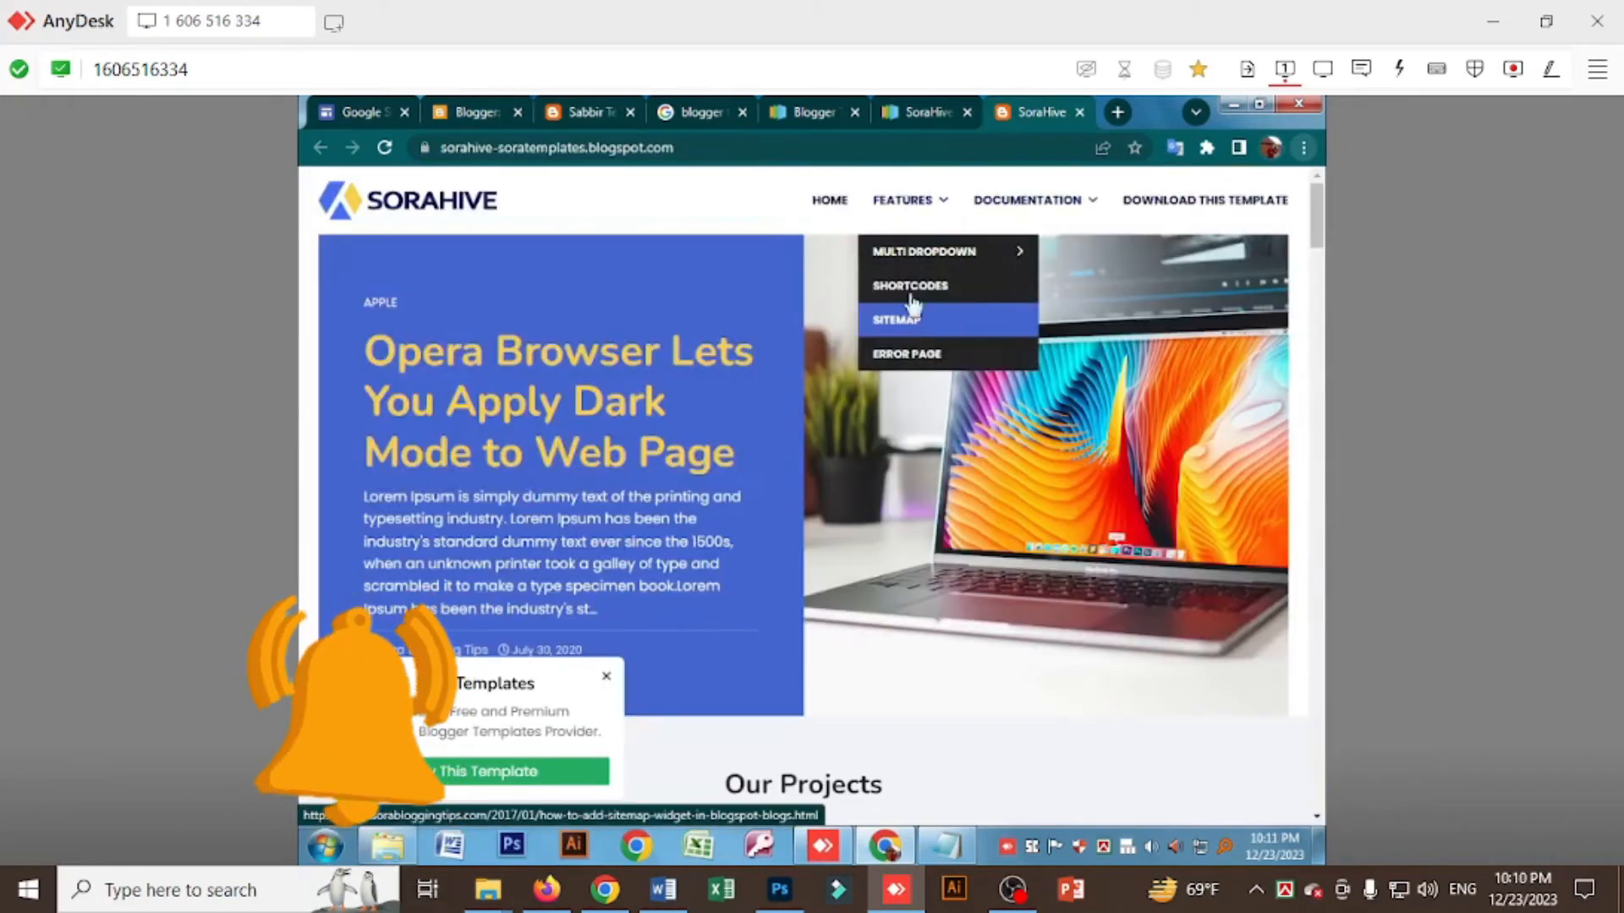
{"action": "left_click", "coordinate": [473, 110]}
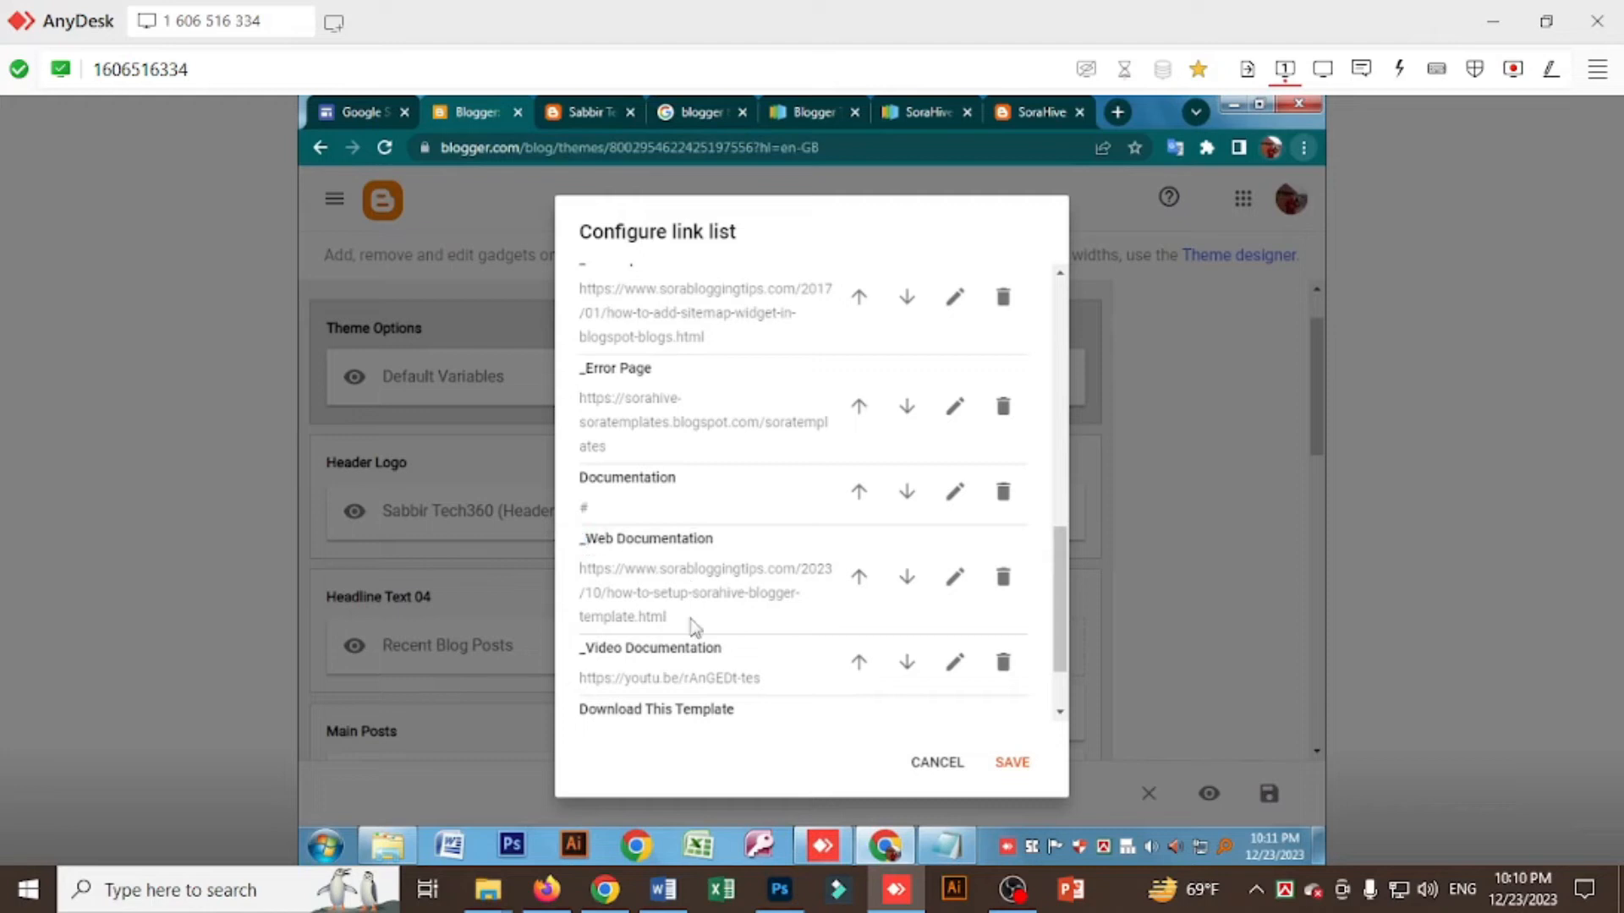
{"action": "scroll", "coordinate": [717, 413], "scroll_direction": "up", "scroll_amount": 3}
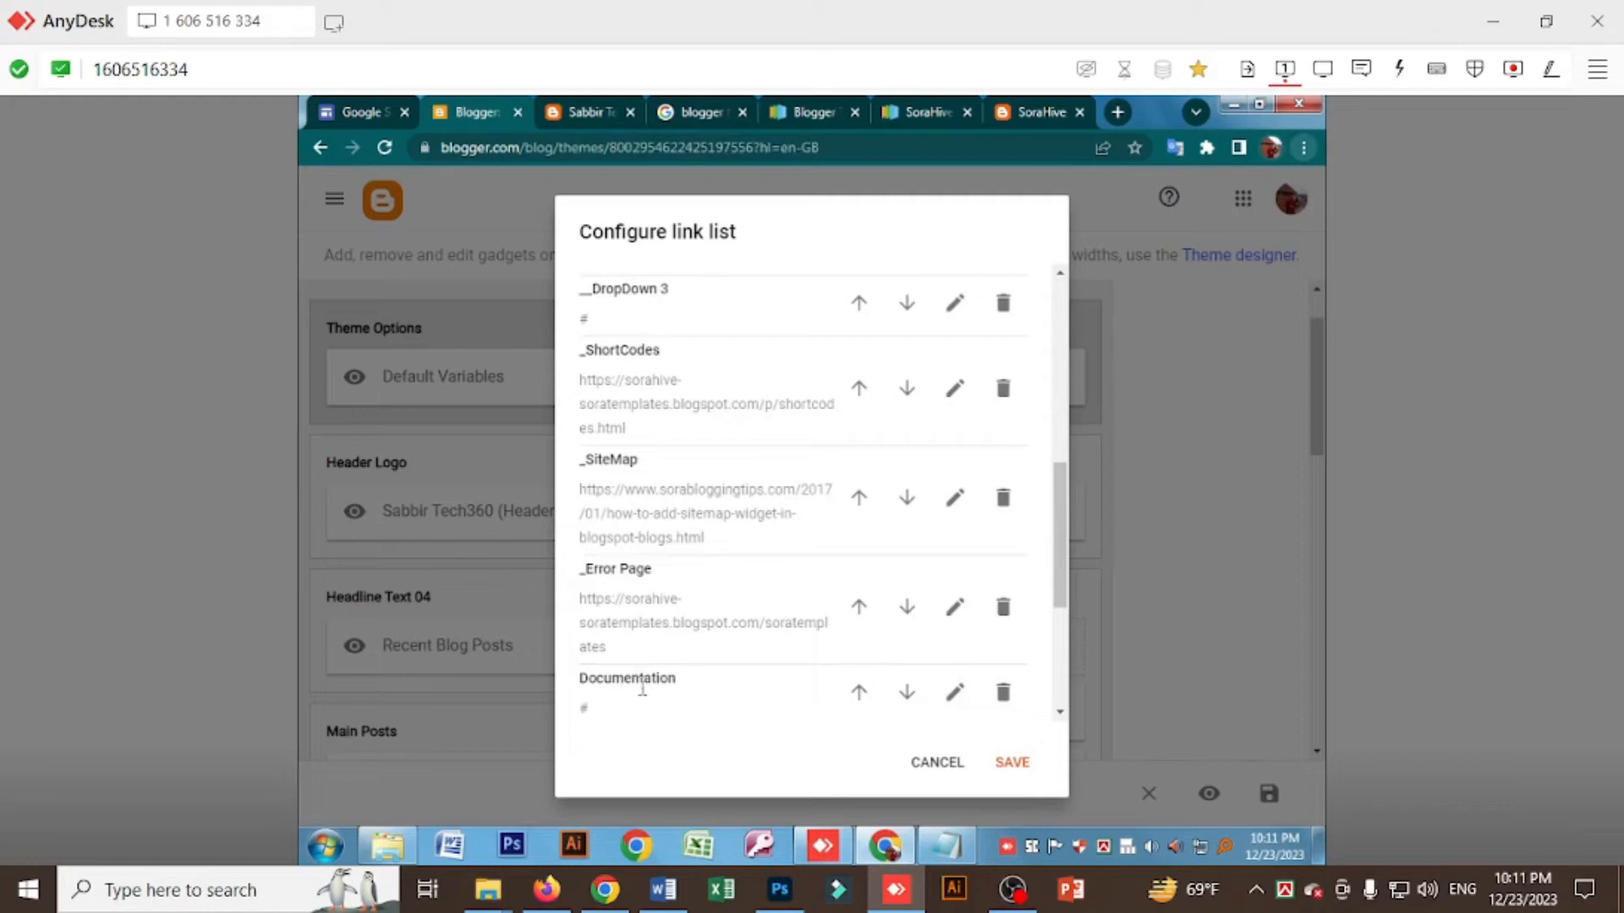
{"action": "scroll", "coordinate": [851, 668], "scroll_direction": "down", "scroll_amount": 3}
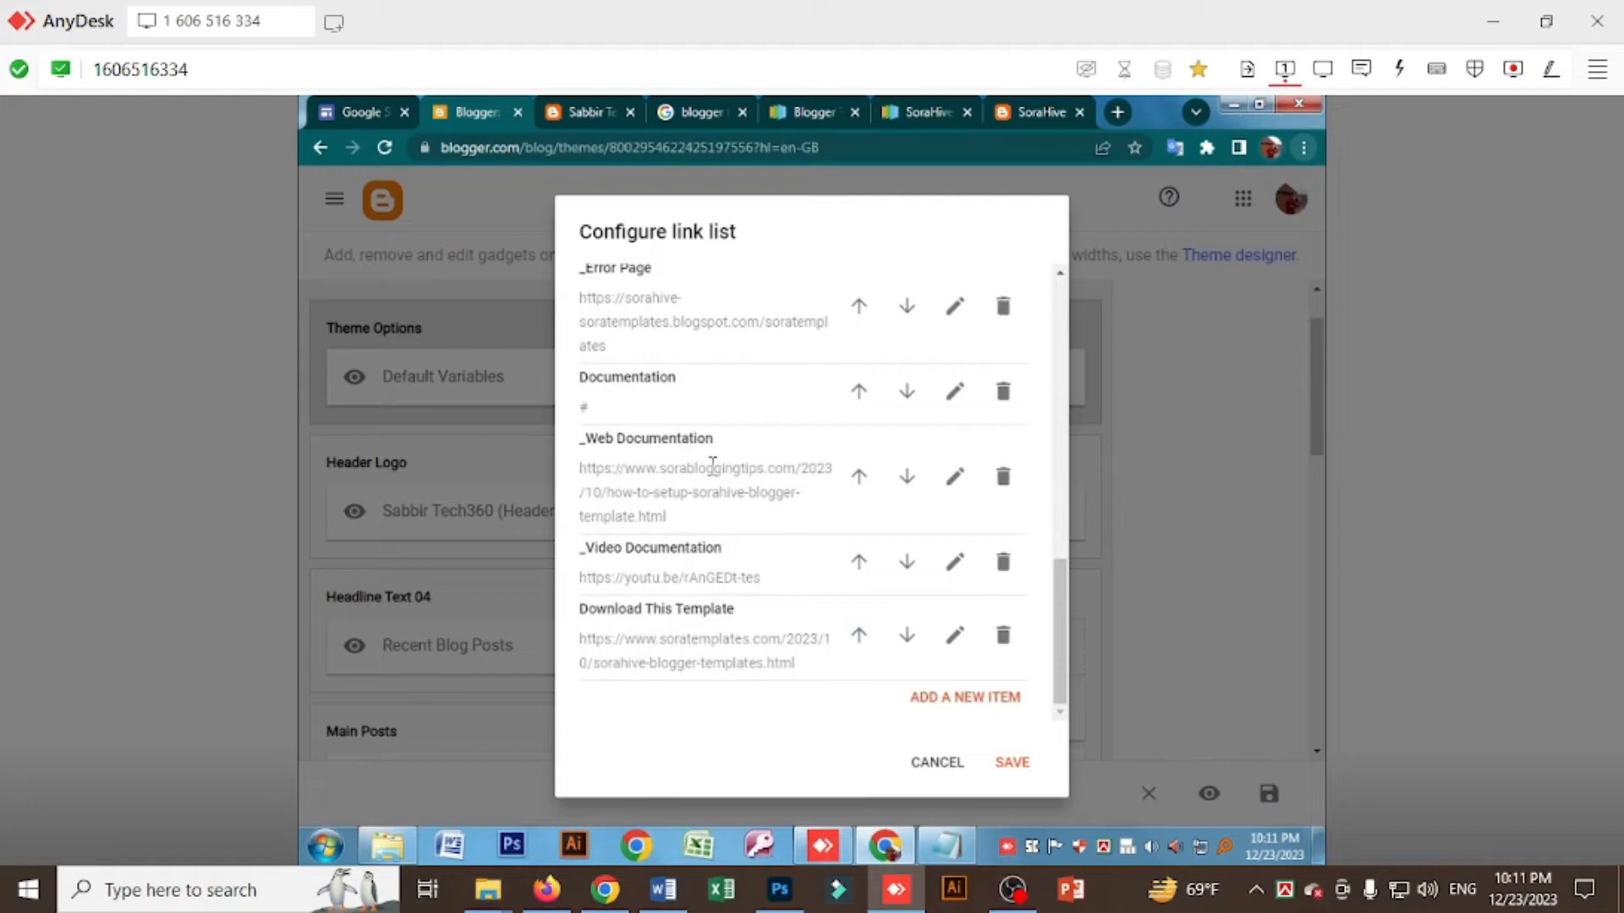
{"action": "left_click", "coordinate": [954, 476]}
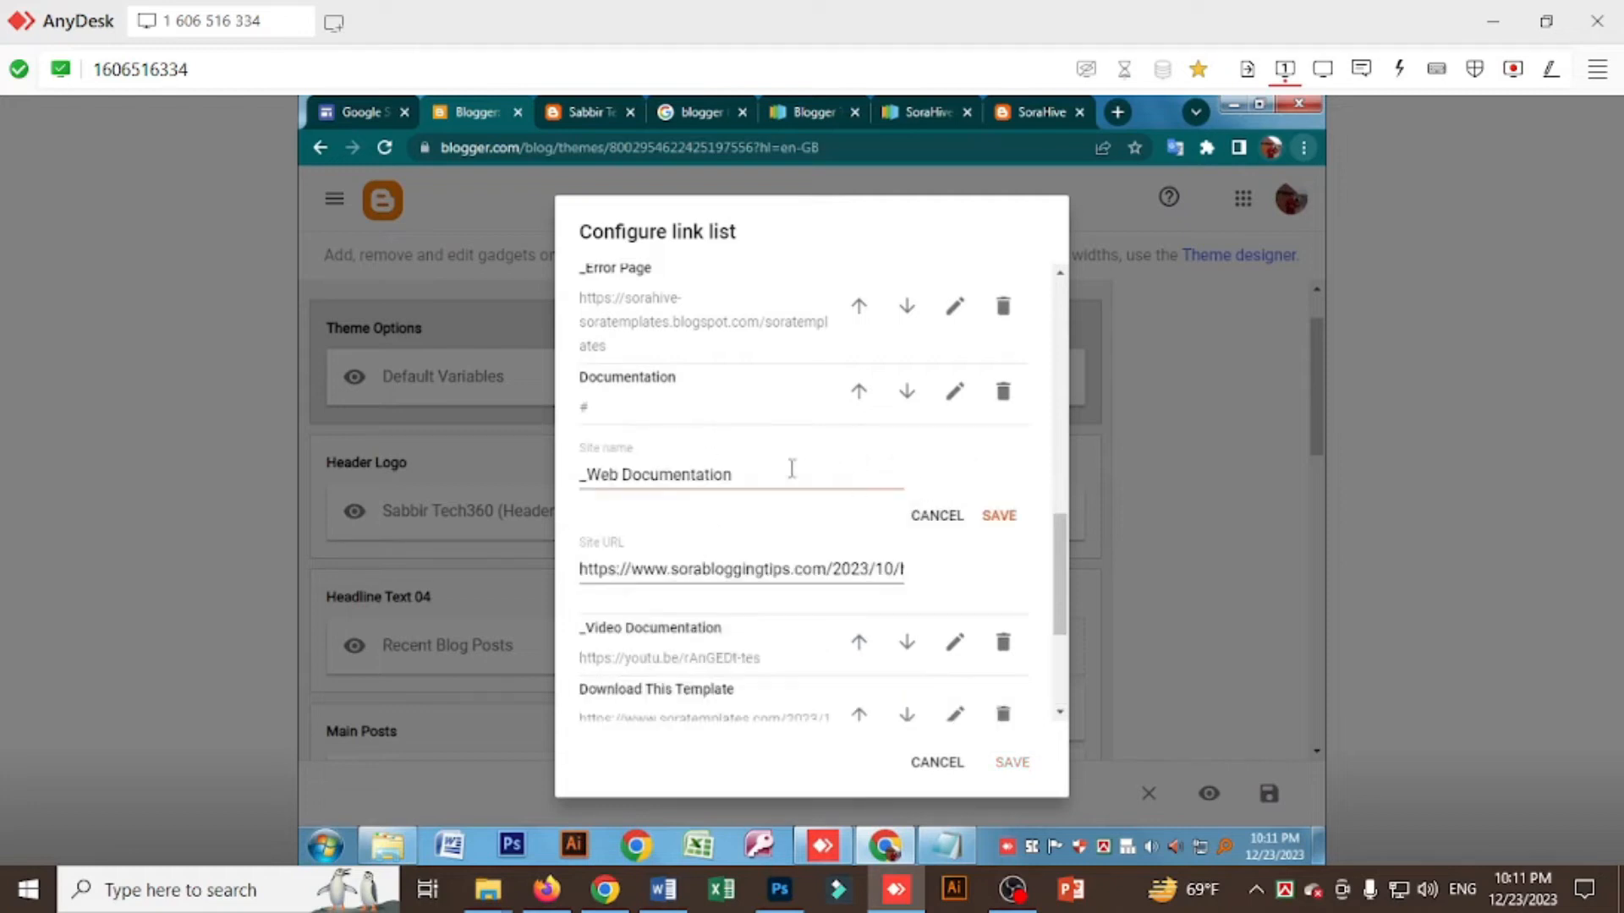
{"action": "left_click_drag", "start_coordinate": [742, 476], "coordinate": [489, 461]}
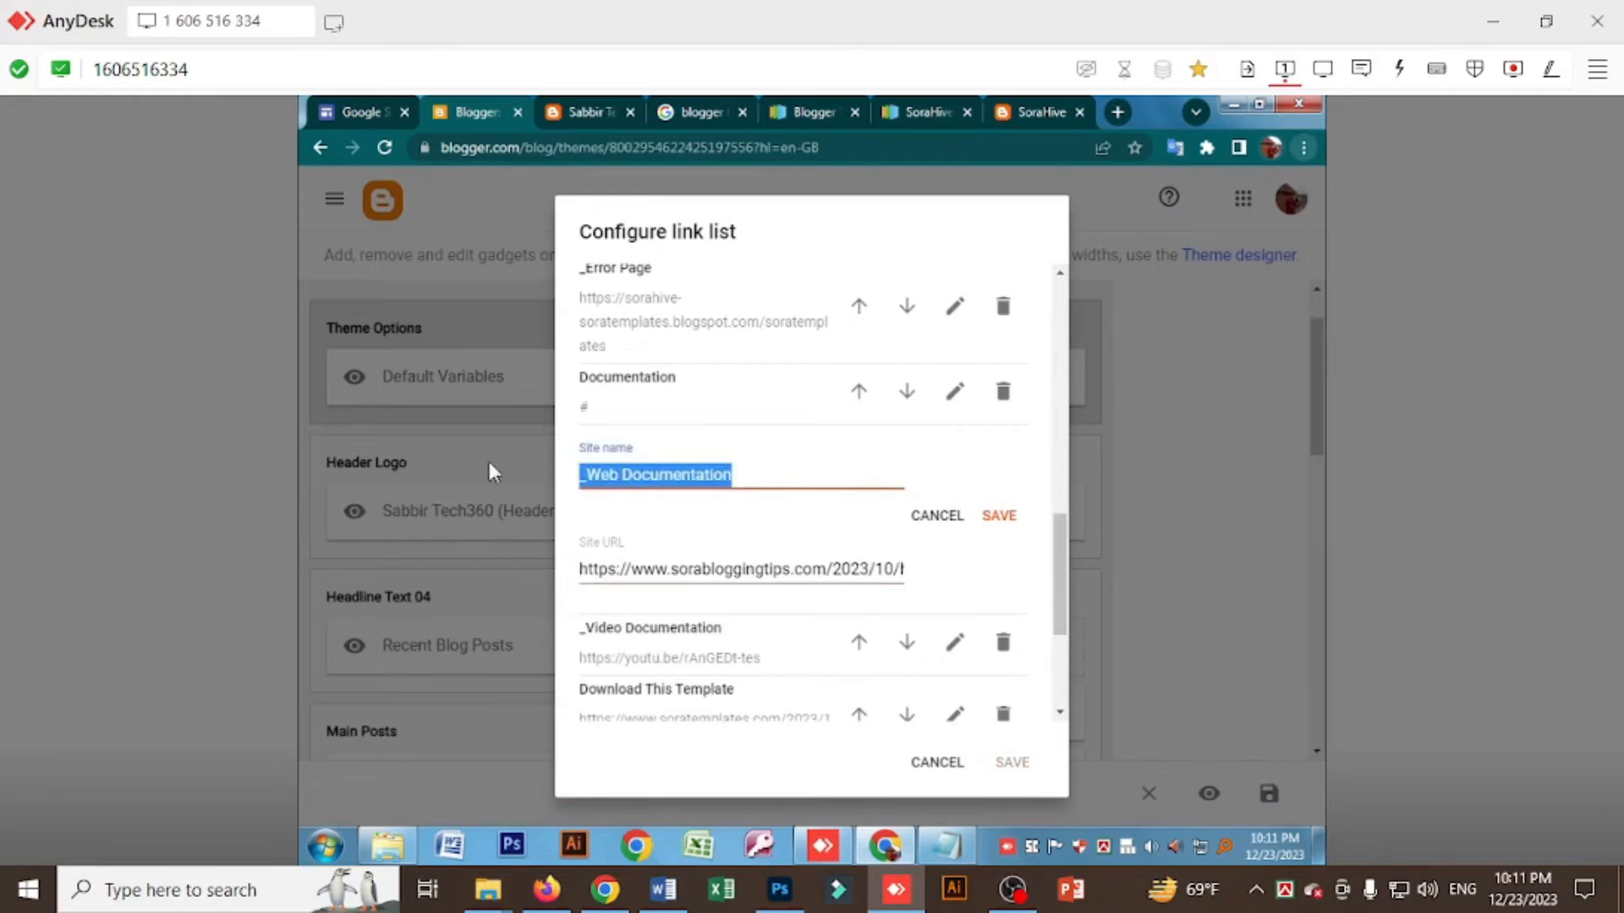
{"action": "type", "text": "Facebo"}
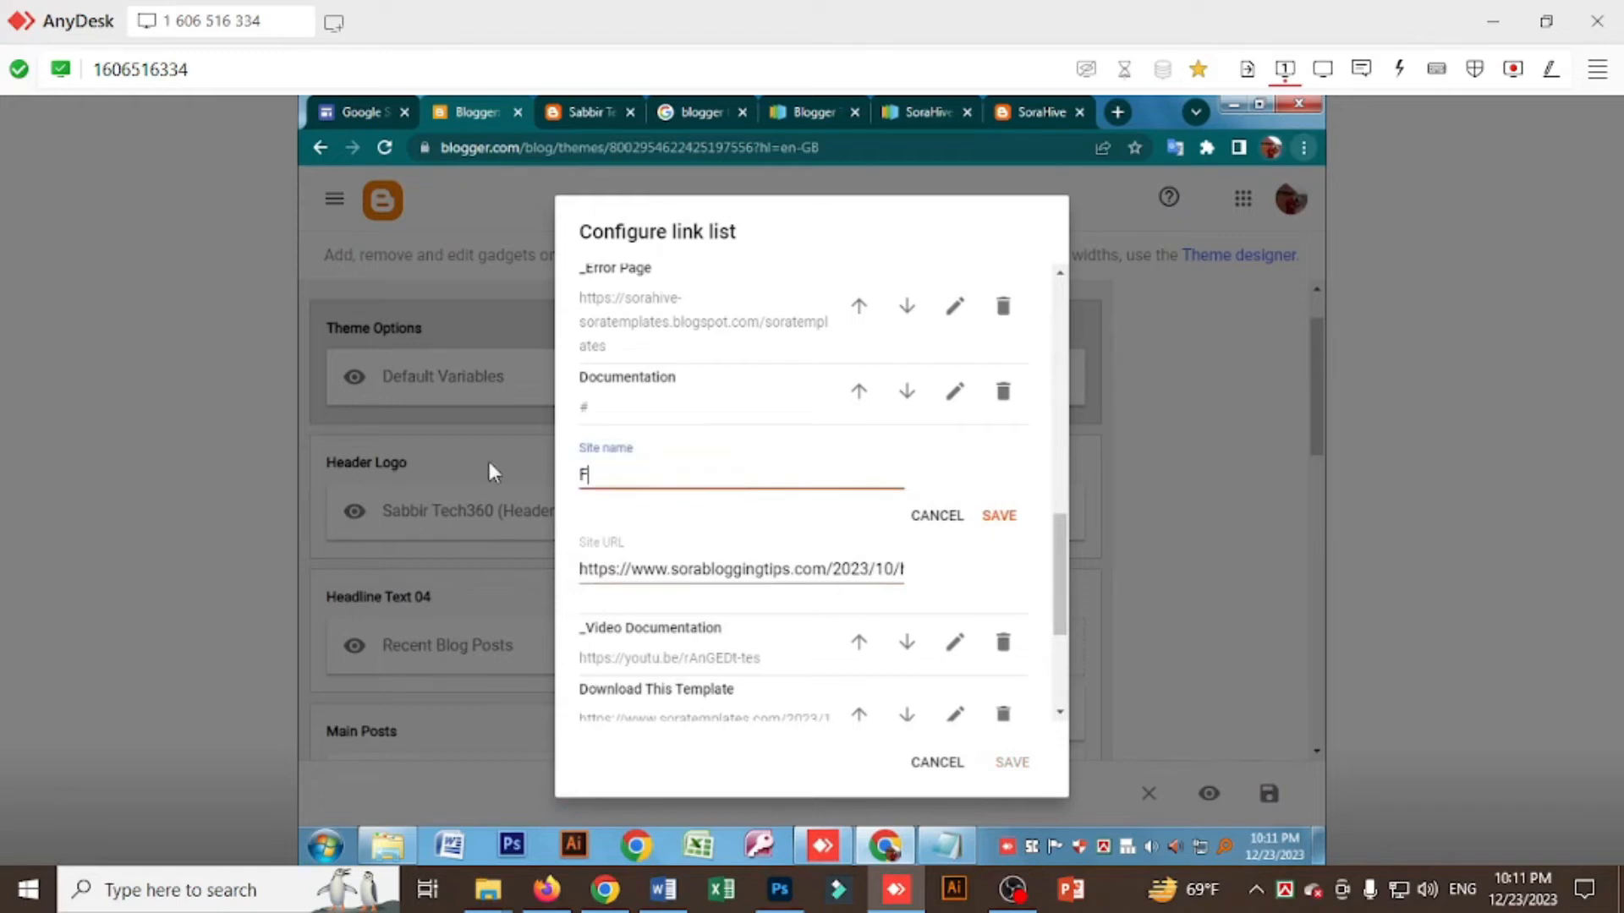
{"action": "type", "text": "ok"}
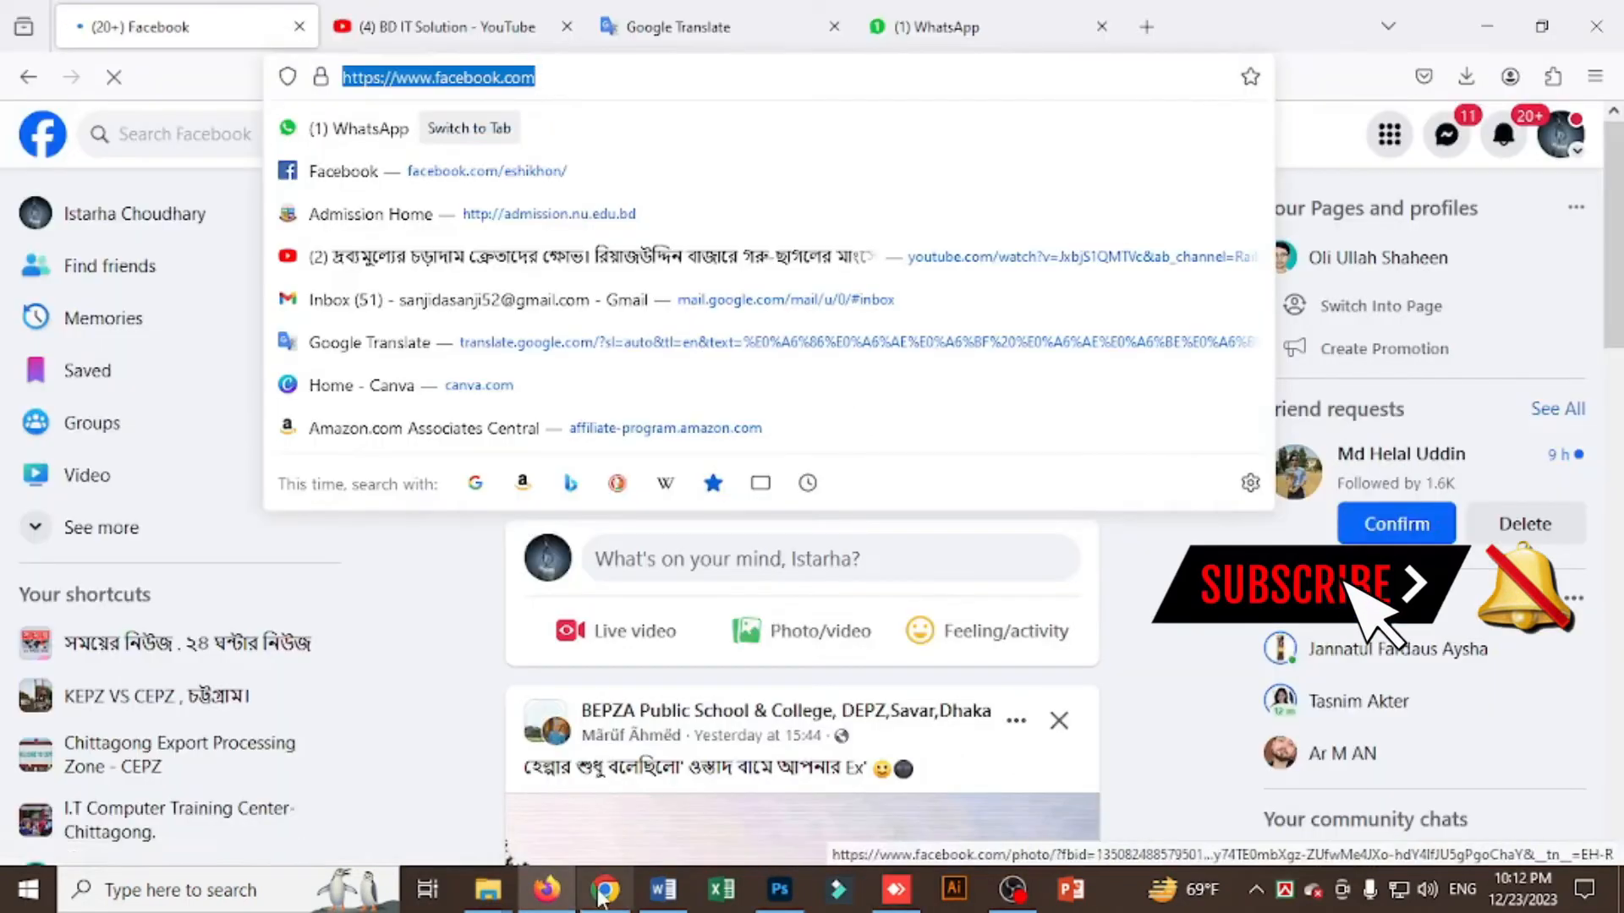
{"action": "left_click", "coordinate": [888, 904]}
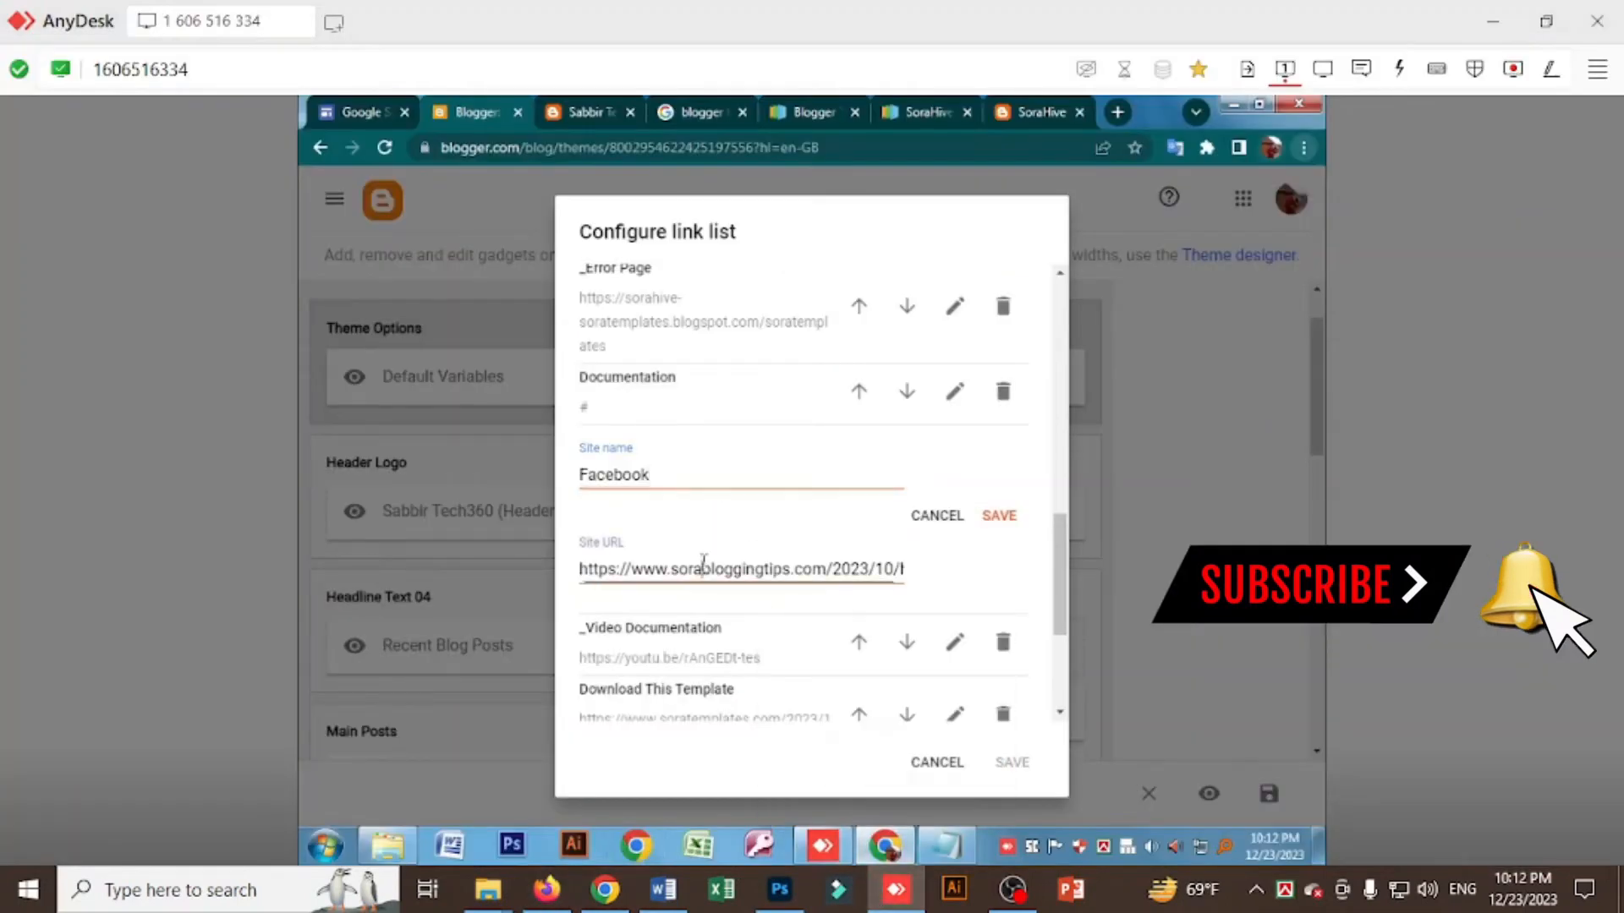
{"action": "key", "text": "ctrl+a"}
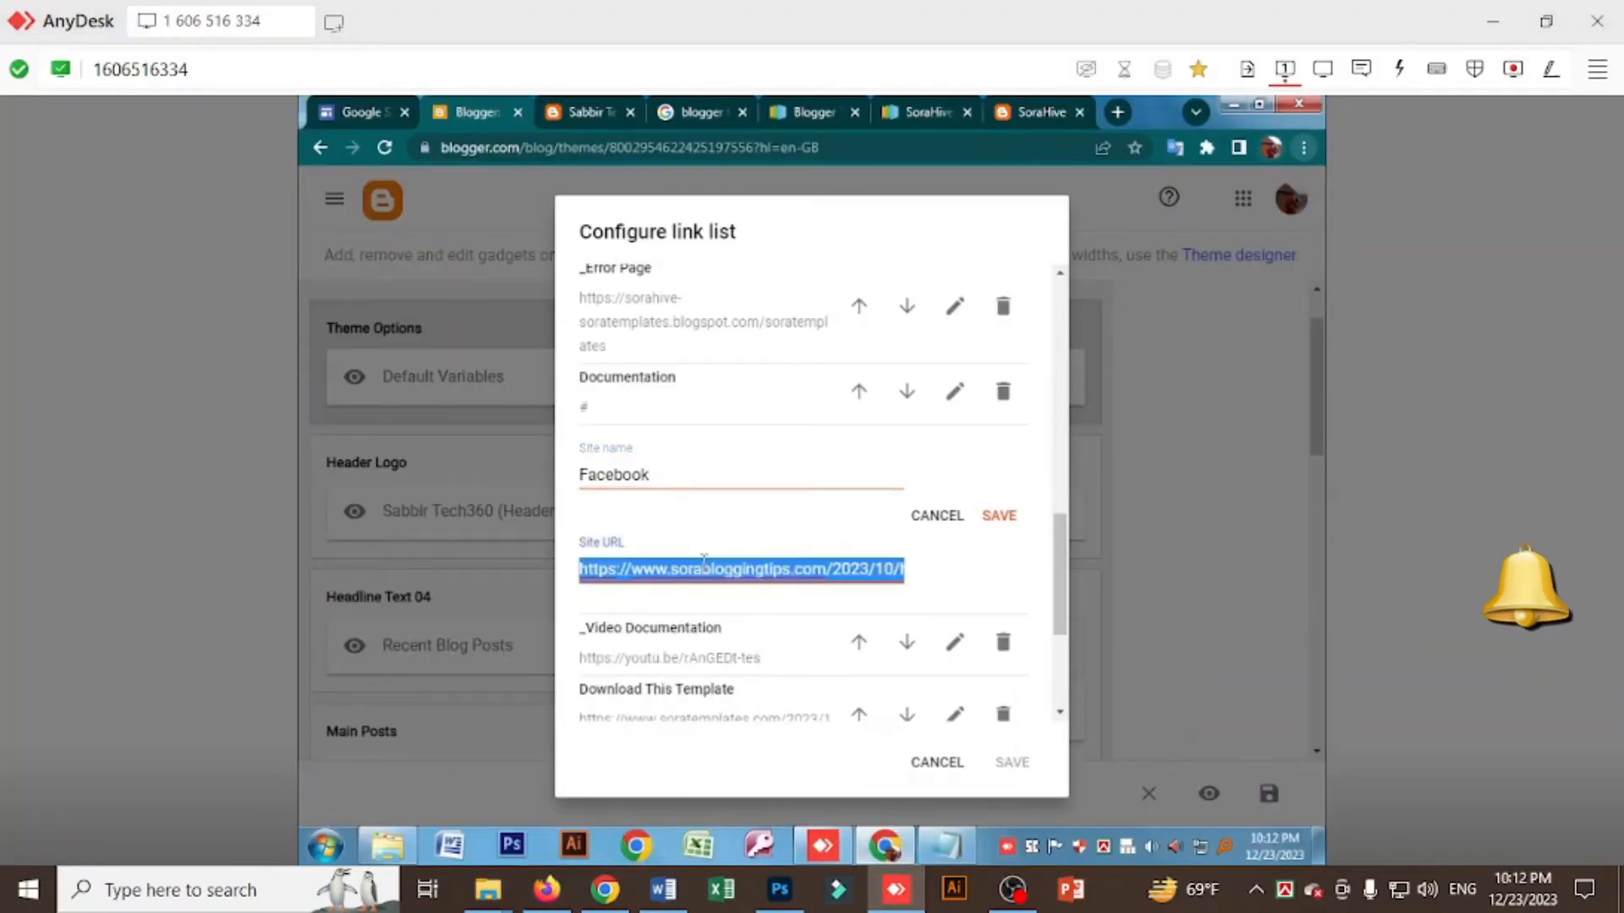
{"action": "key", "text": "BackSpace"}
{"action": "type", "text": "https://www.facebook.com/"}
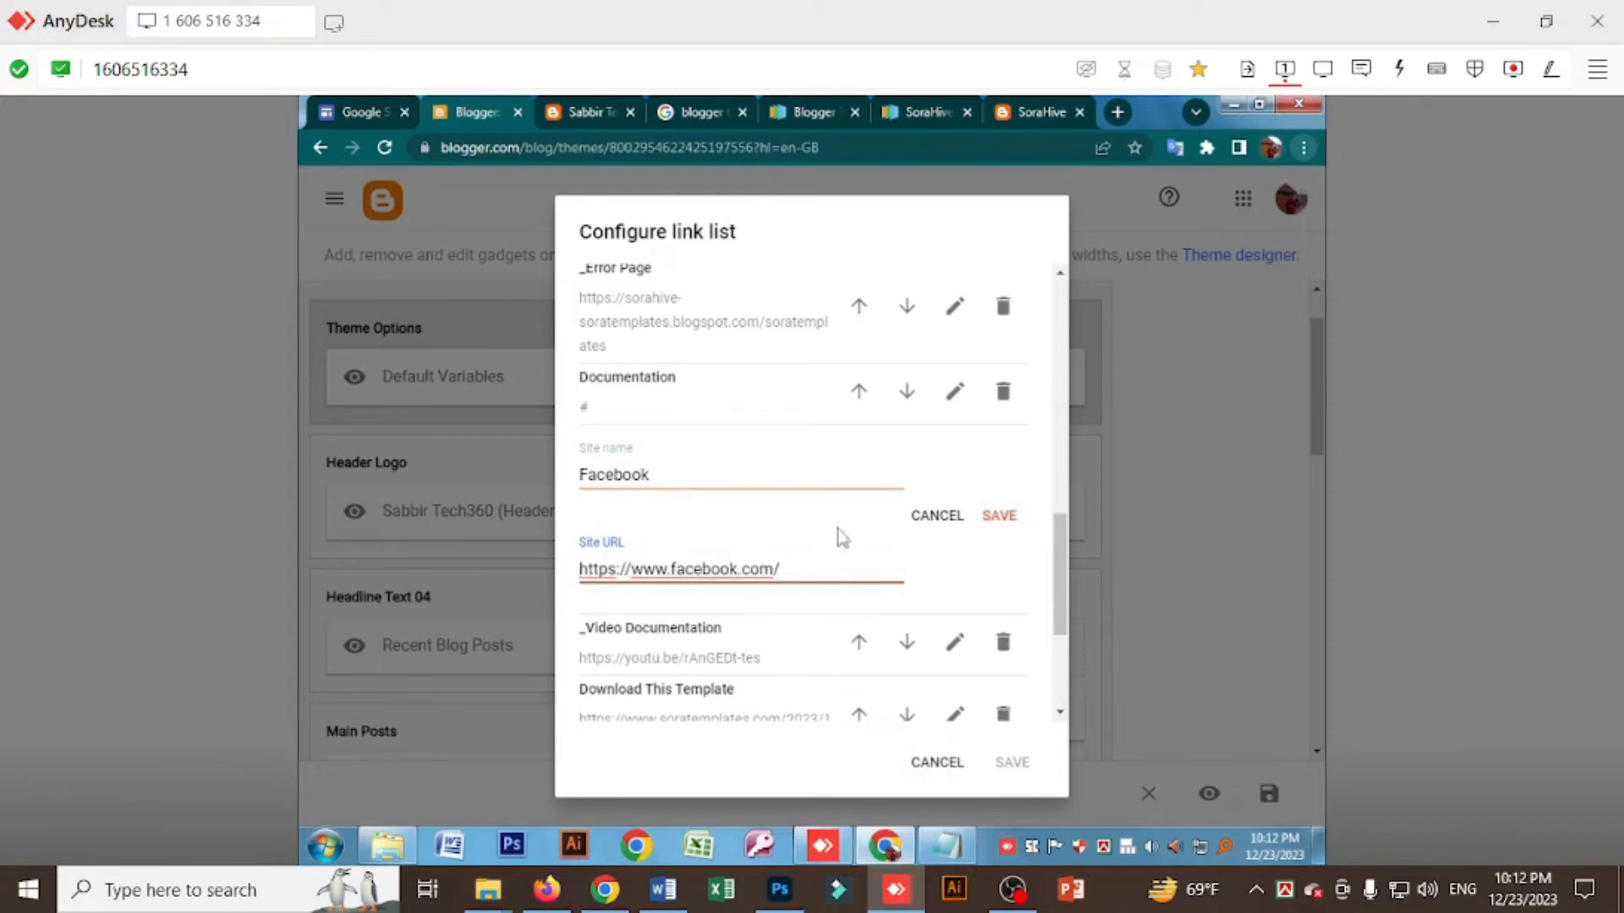
{"action": "left_click", "coordinate": [1012, 516]}
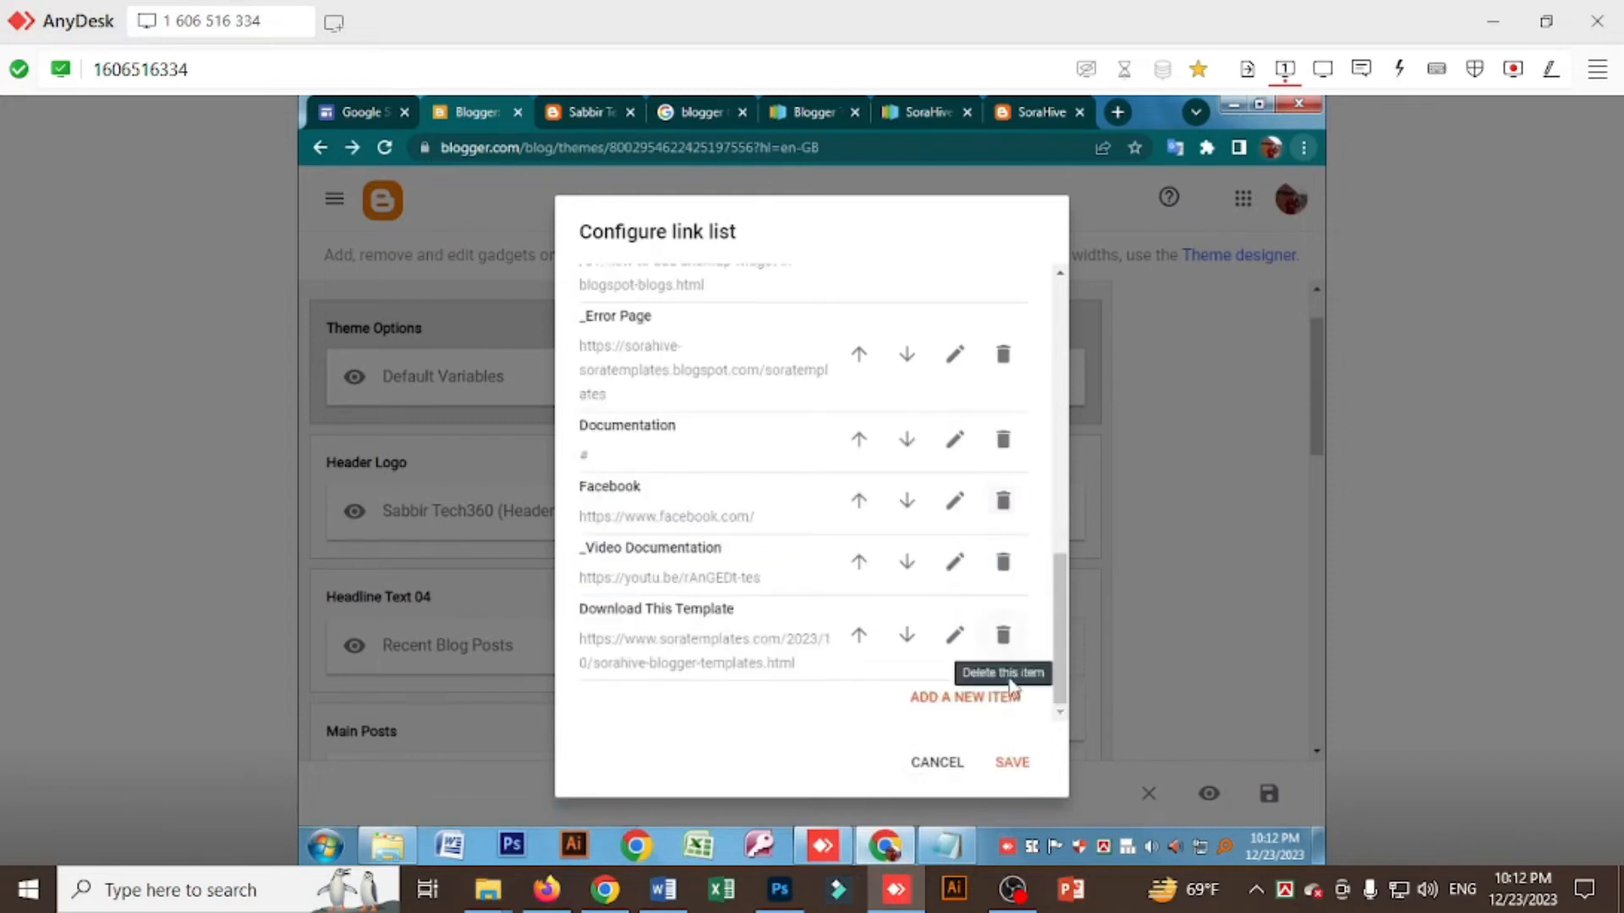
{"action": "left_click", "coordinate": [1012, 762]}
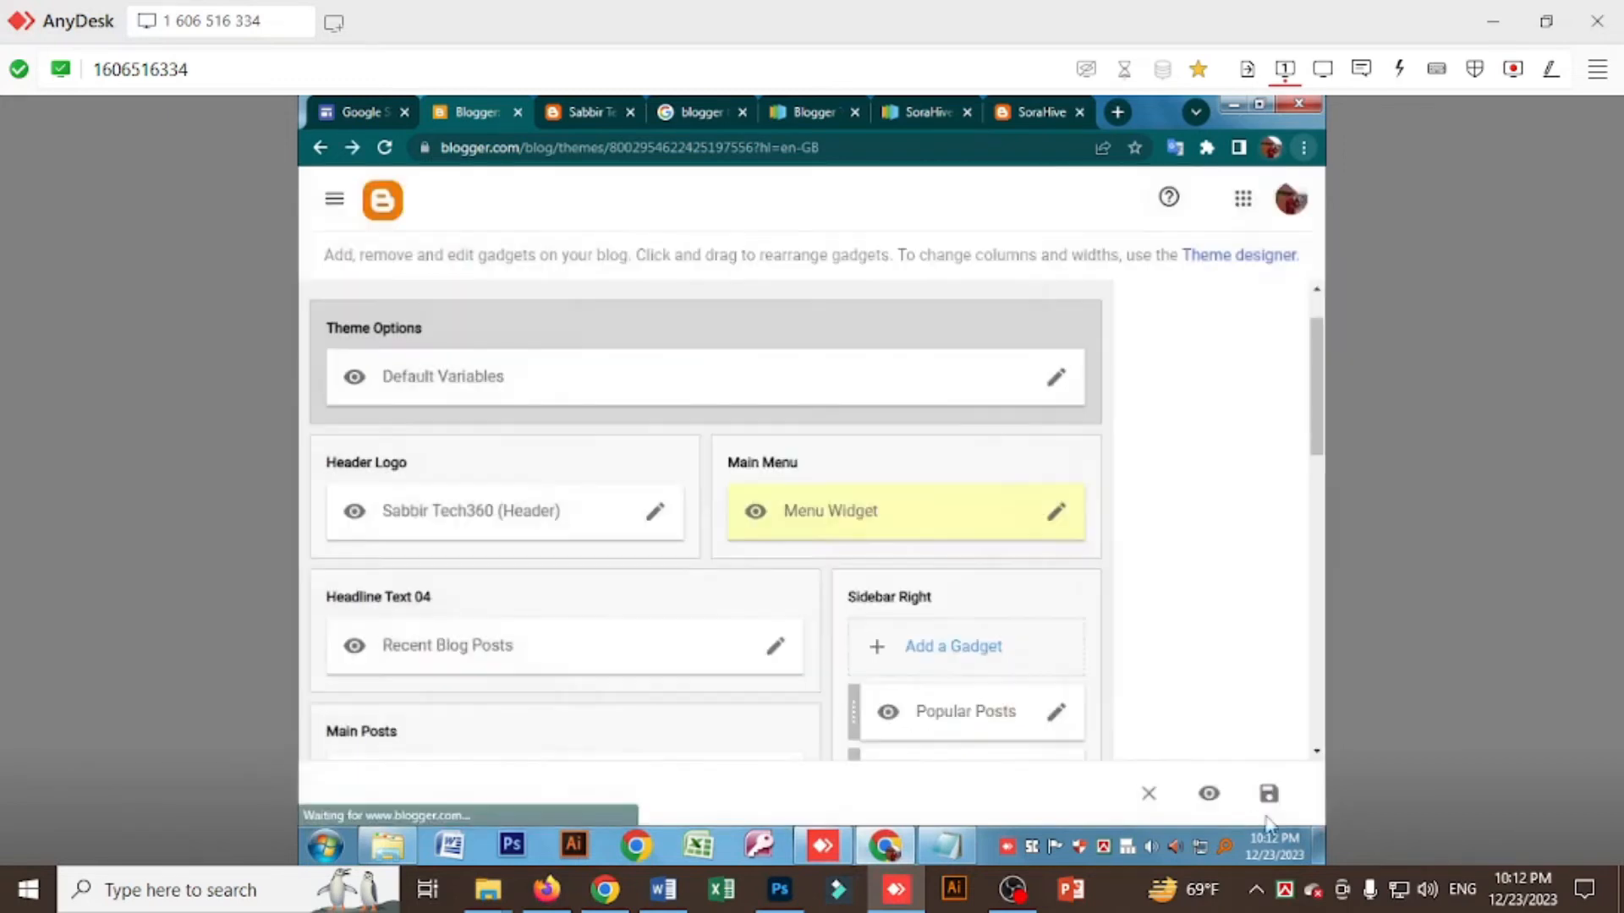
Preview the layout, test the Facebook menu link, and close the preview page.
{"action": "left_click", "coordinate": [1208, 793]}
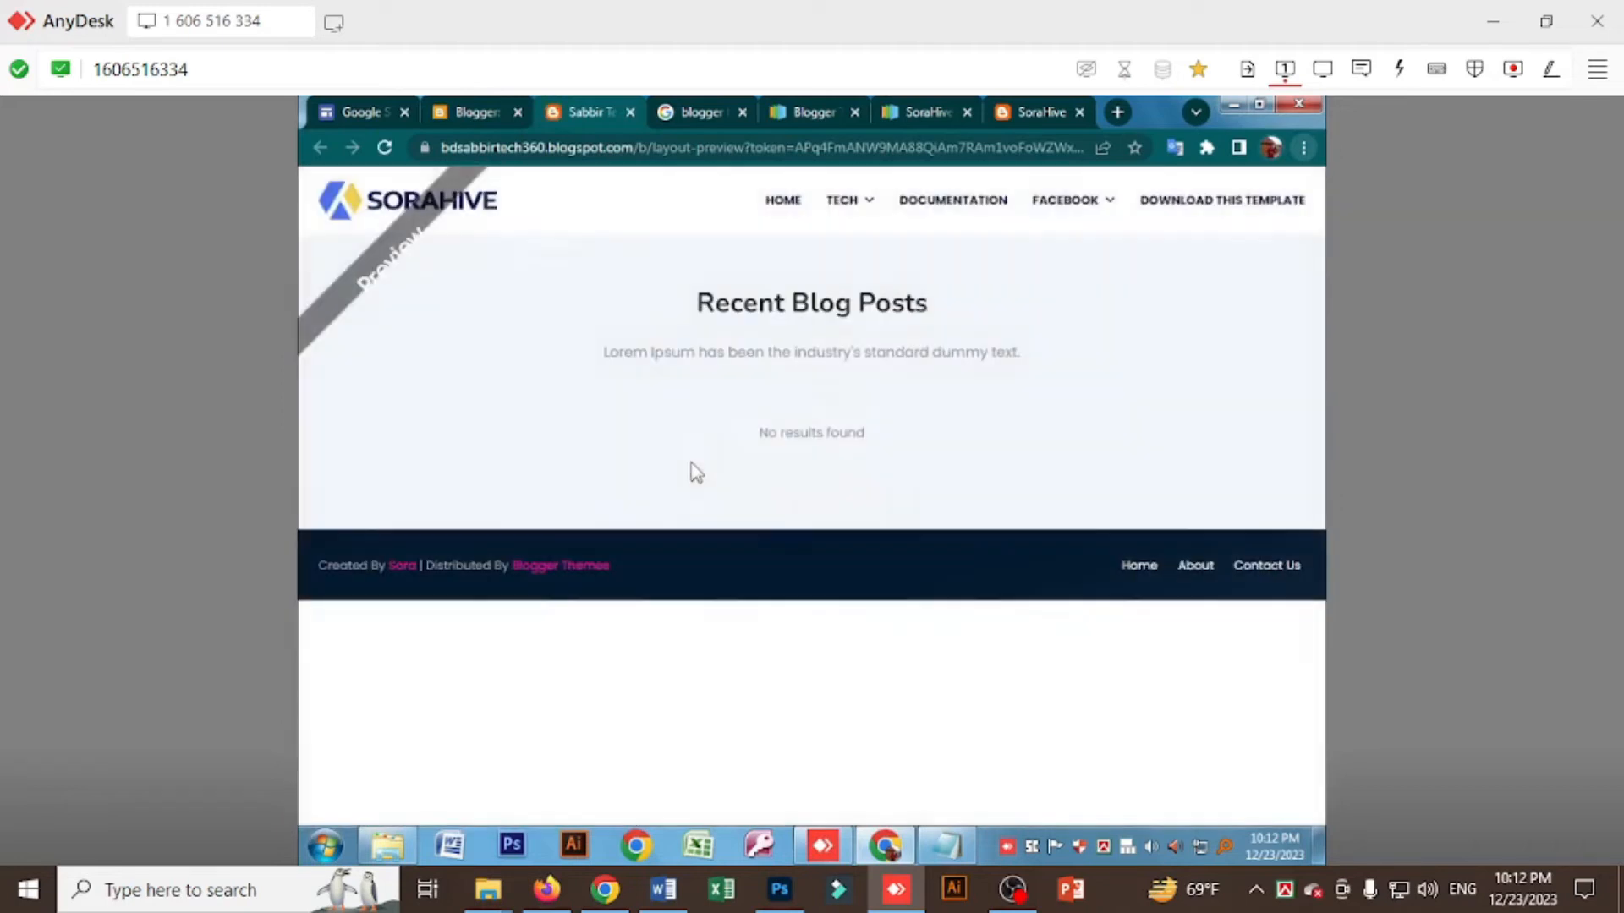
{"action": "mouse_move", "coordinate": [1080, 192]}
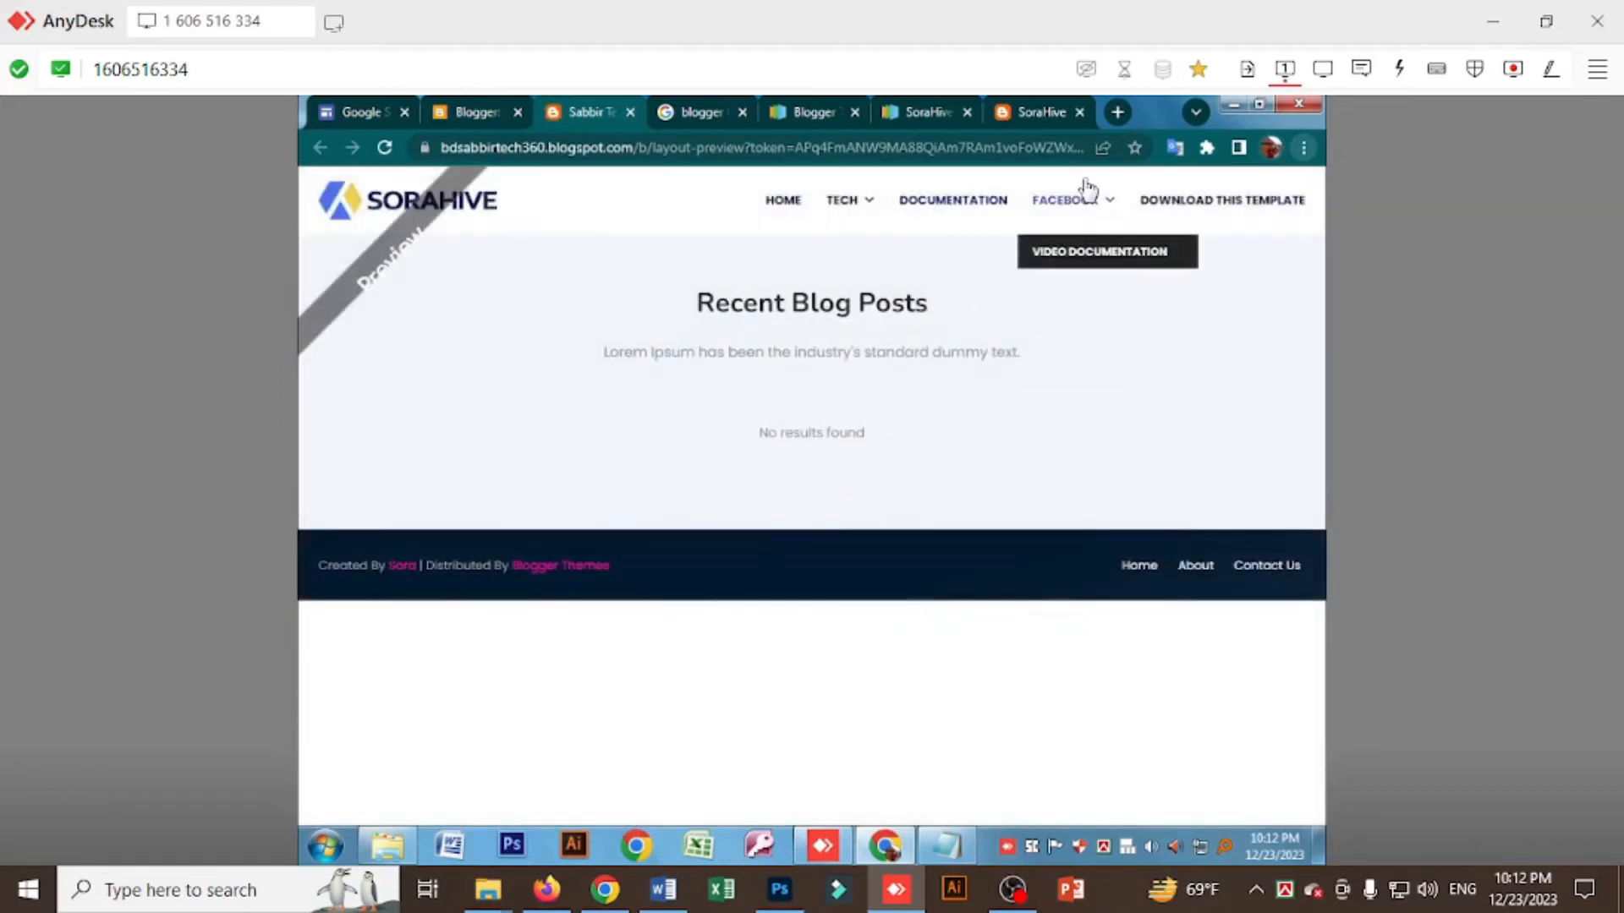
{"action": "left_click", "coordinate": [1086, 205]}
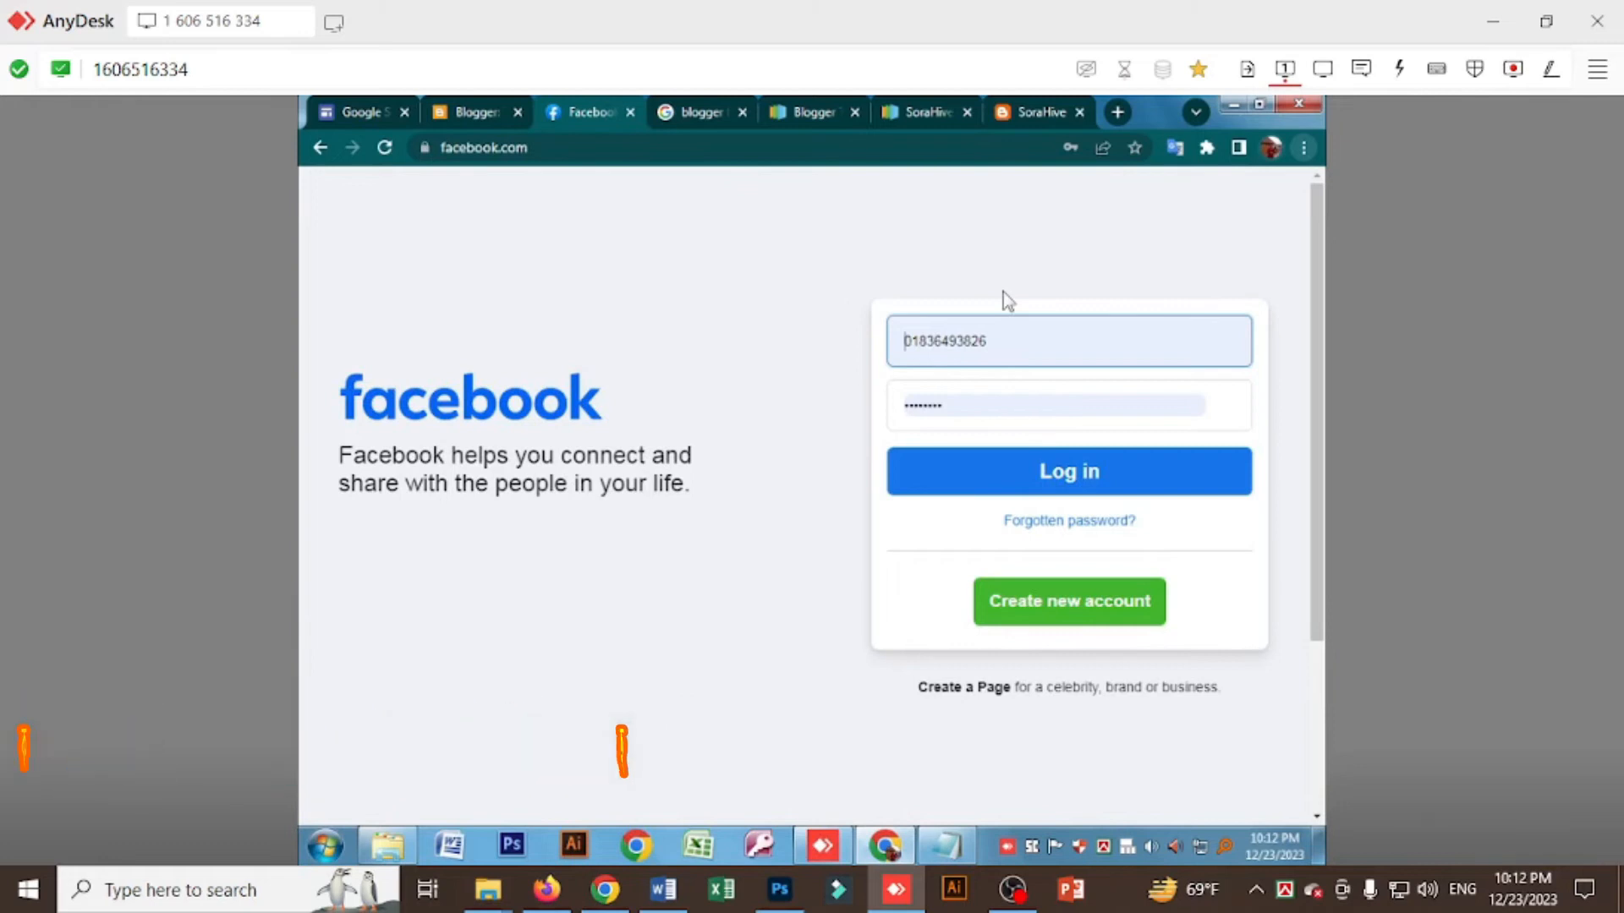
{"action": "left_click", "coordinate": [489, 113]}
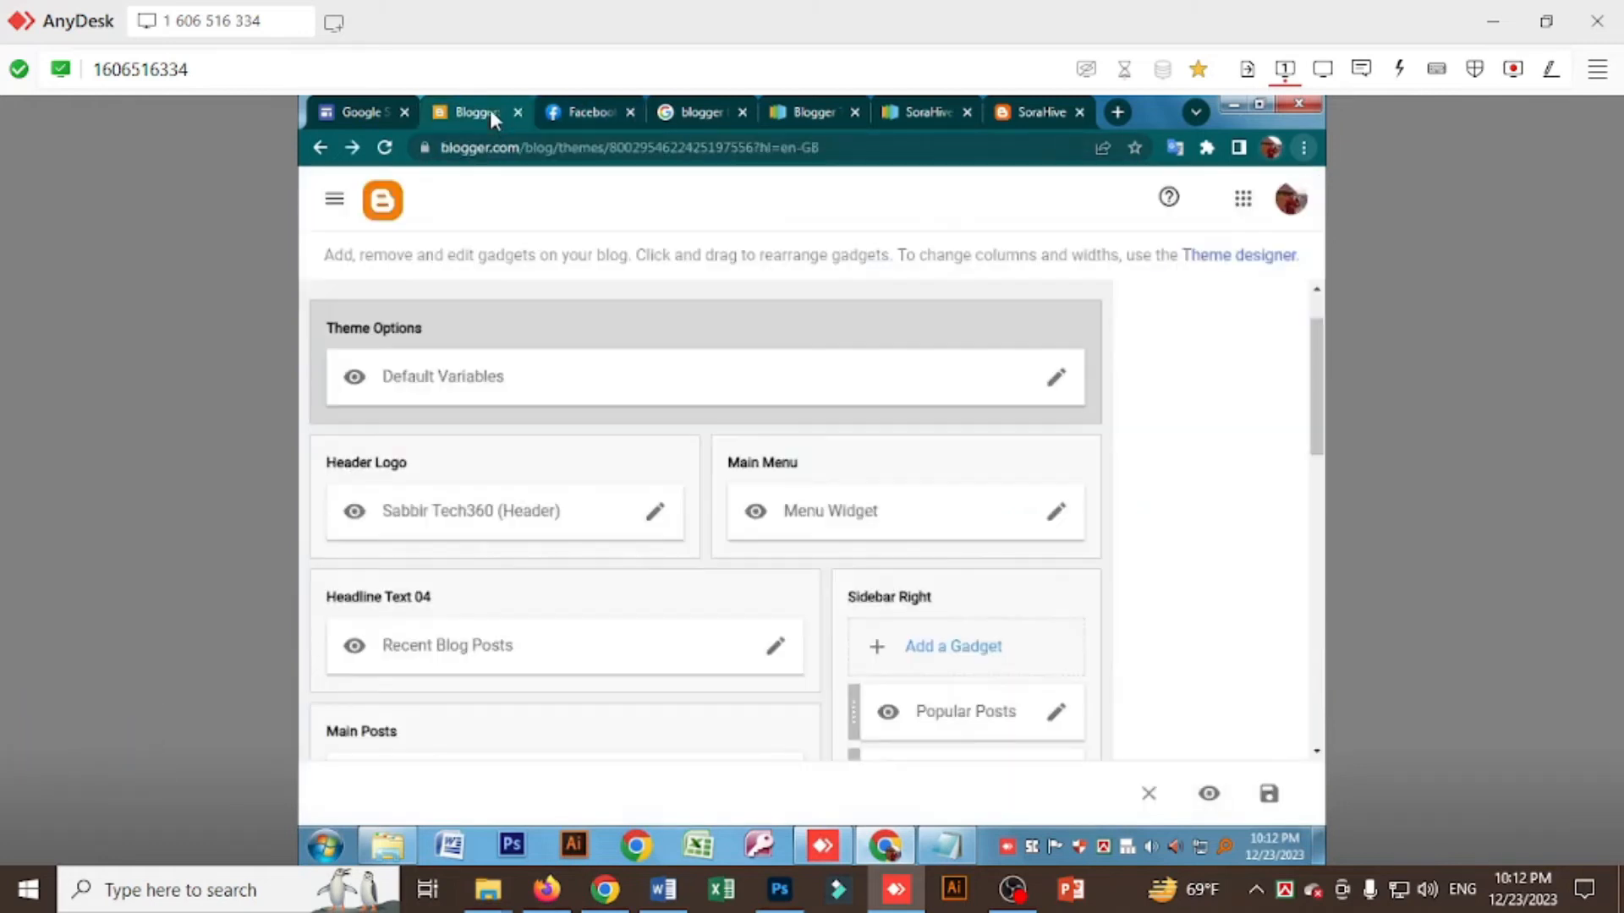
{"action": "left_click", "coordinate": [628, 112]}
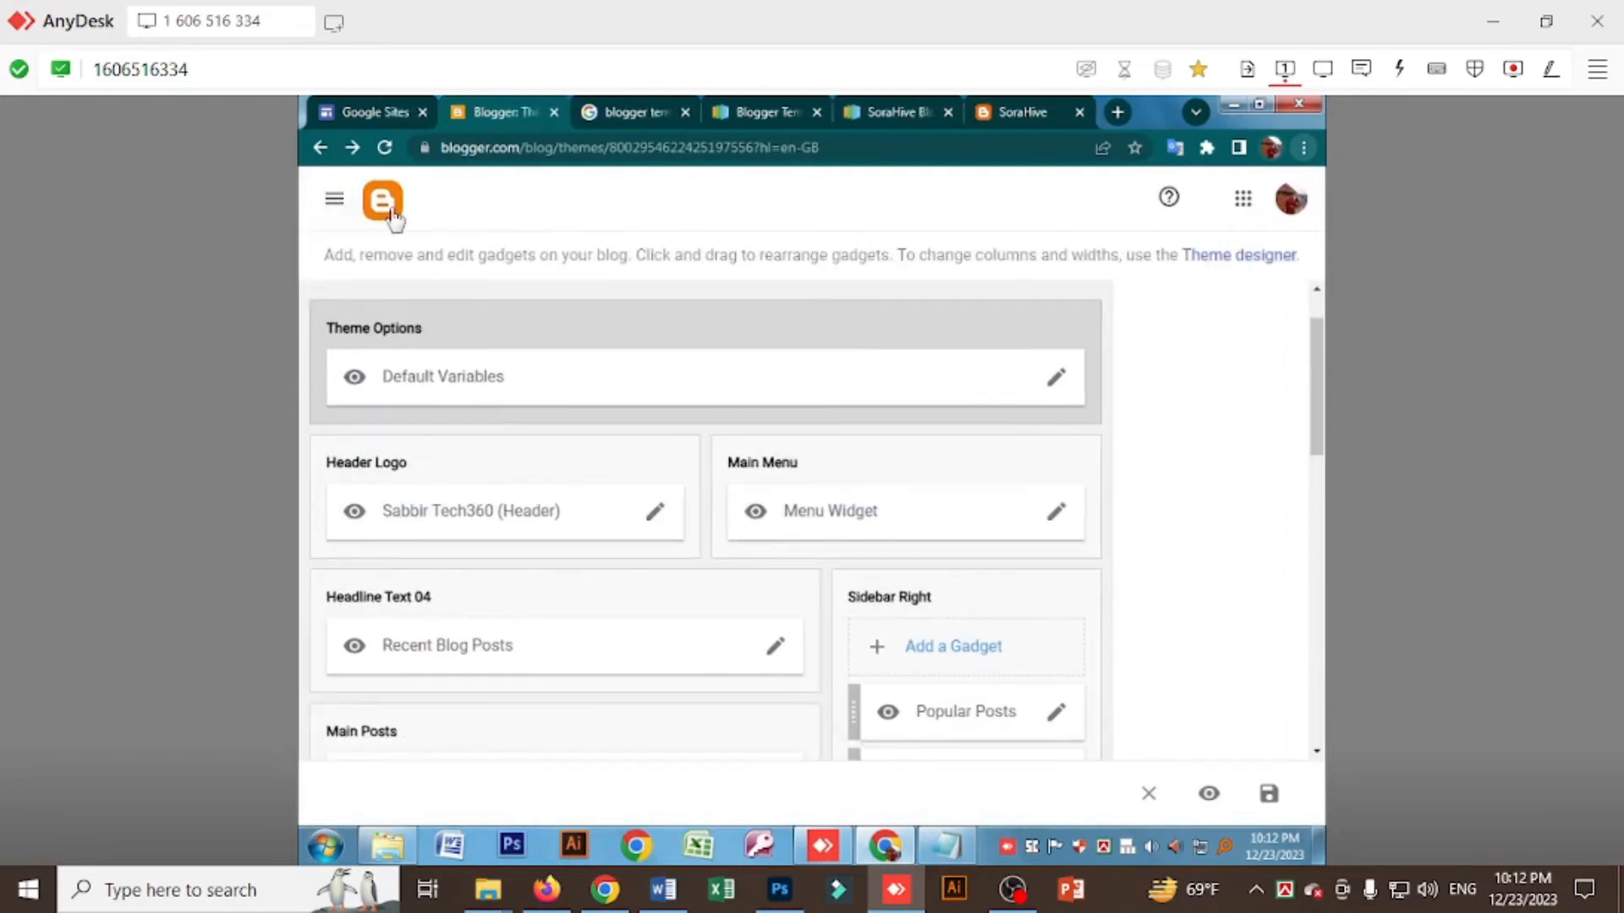
View the live Sabbir Tech360 blog from the dashboard and test its Facebook menu link.
{"action": "left_click", "coordinate": [334, 199]}
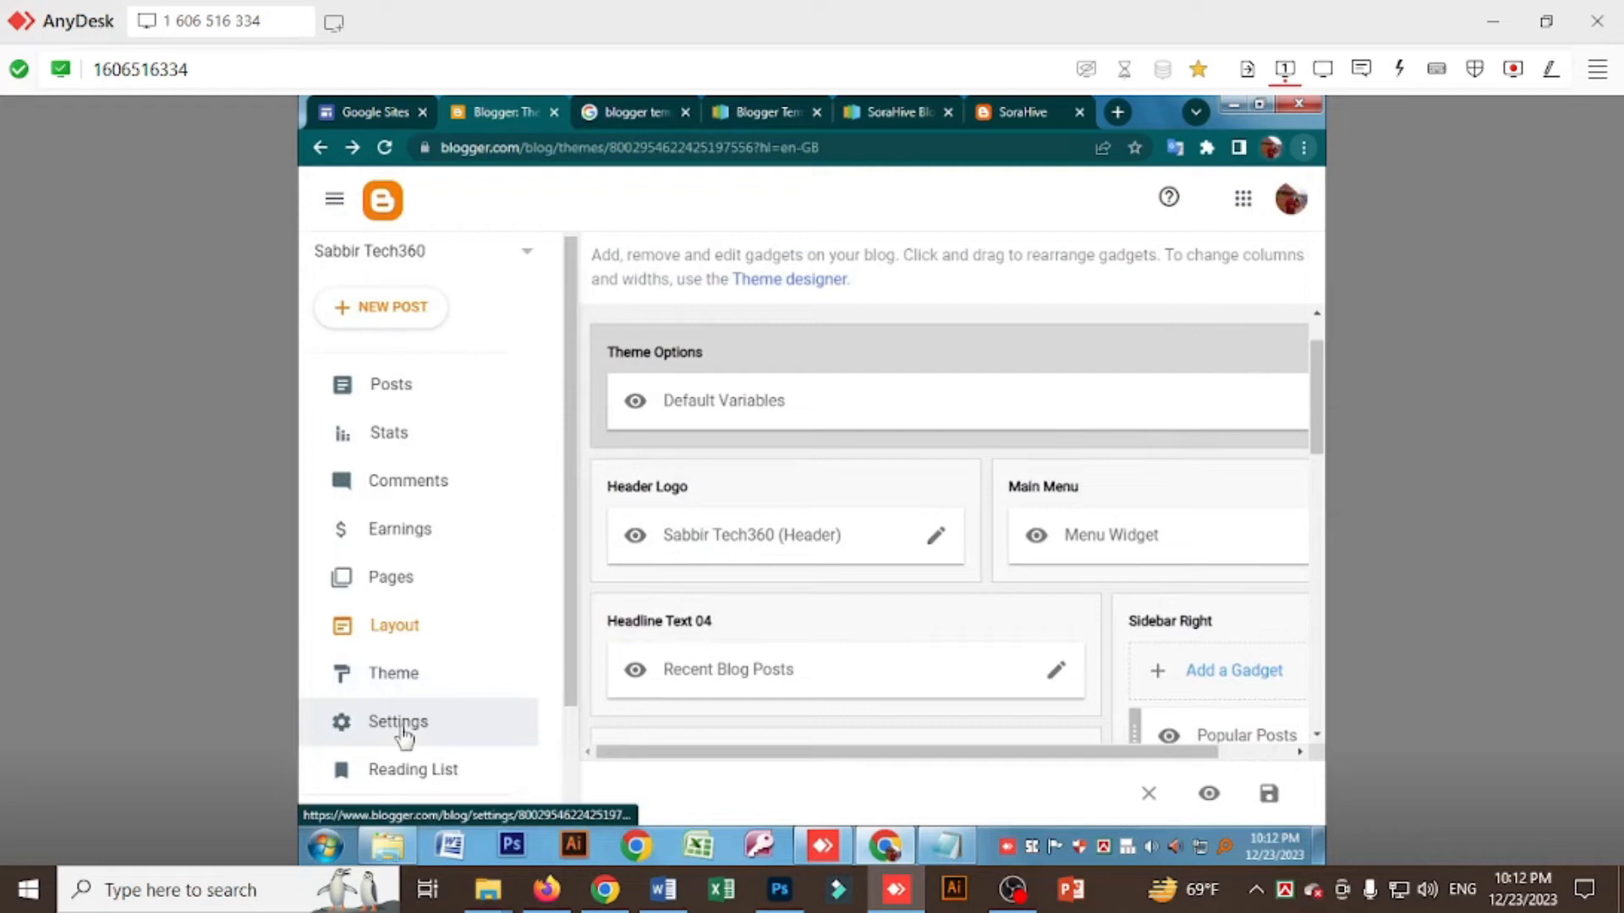
{"action": "scroll", "coordinate": [401, 700], "scroll_direction": "down", "scroll_amount": 3}
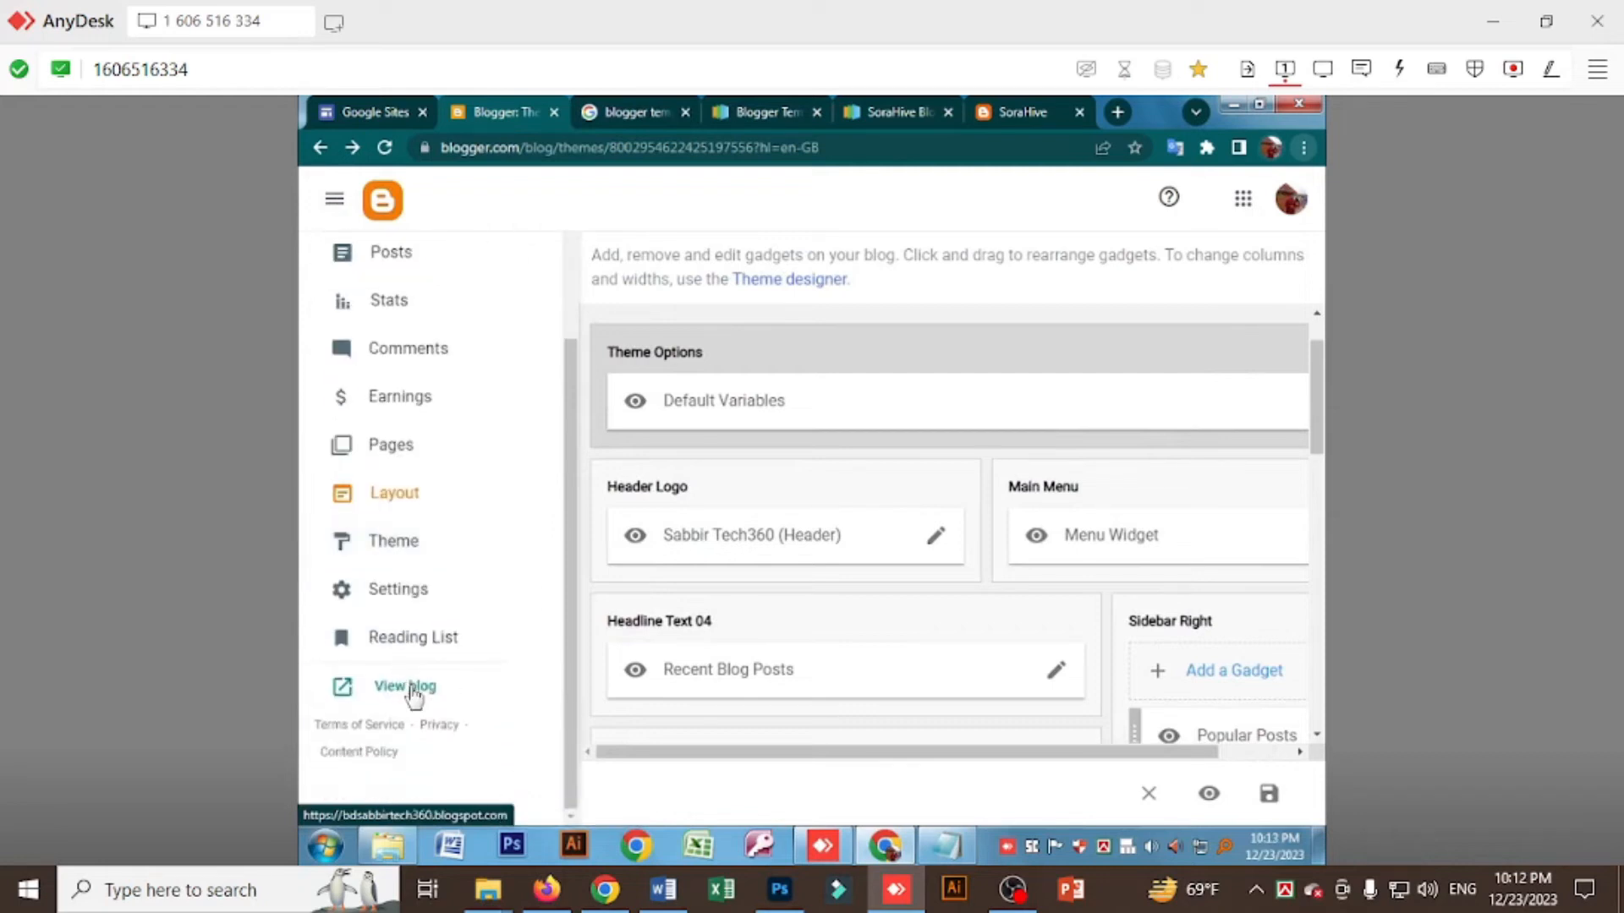
{"action": "left_click", "coordinate": [412, 698]}
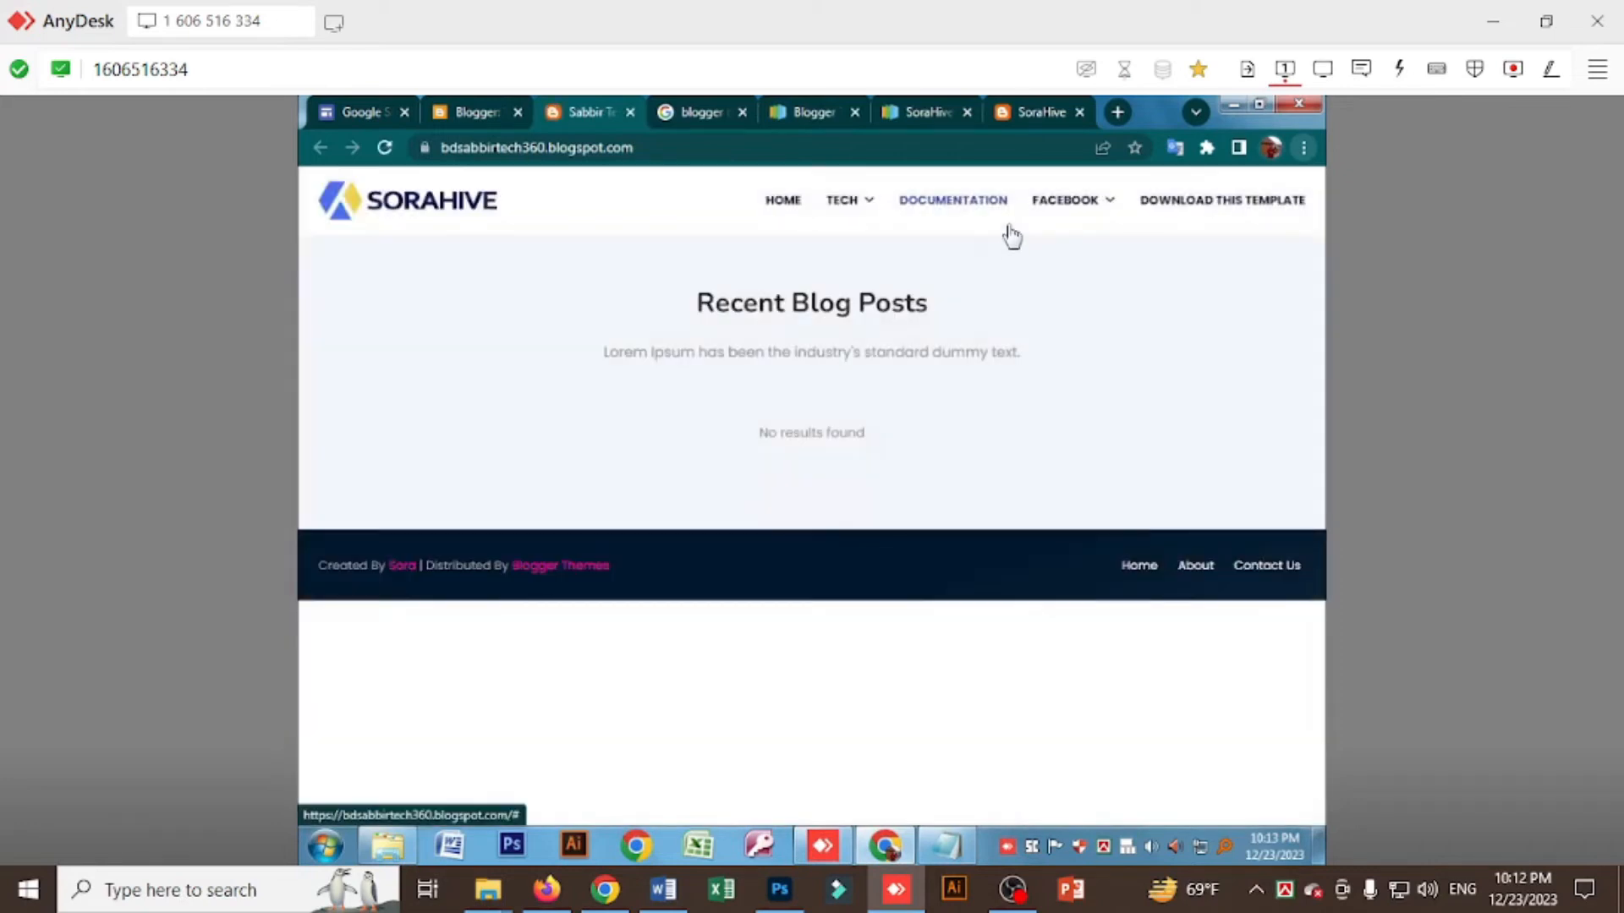
{"action": "mouse_move", "coordinate": [1081, 209]}
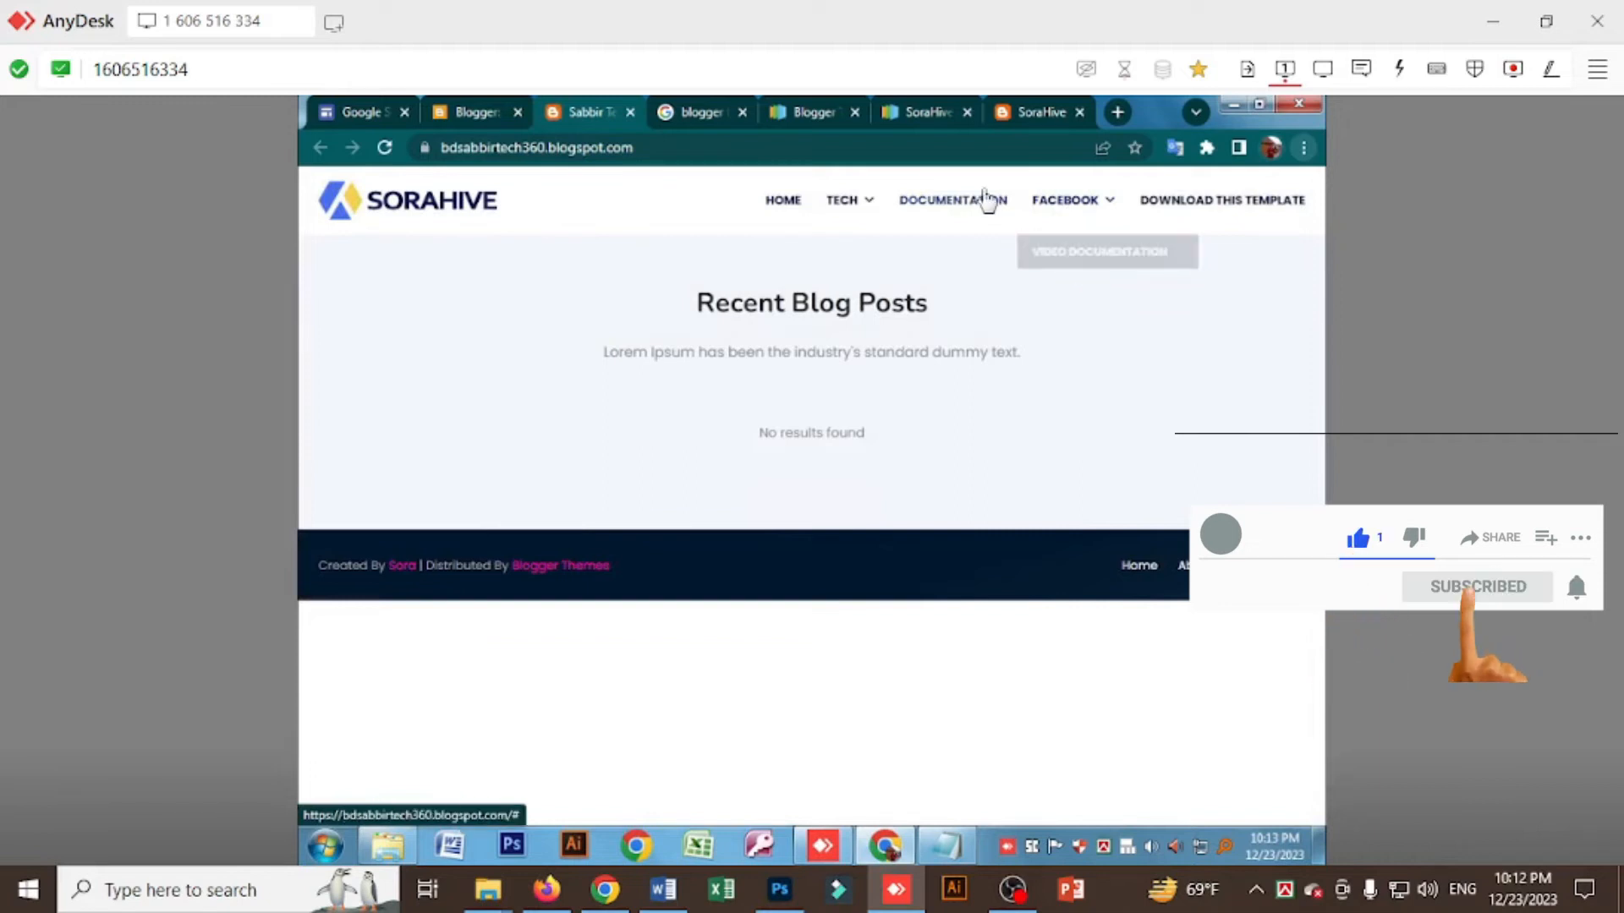
{"action": "left_click", "coordinate": [1081, 217]}
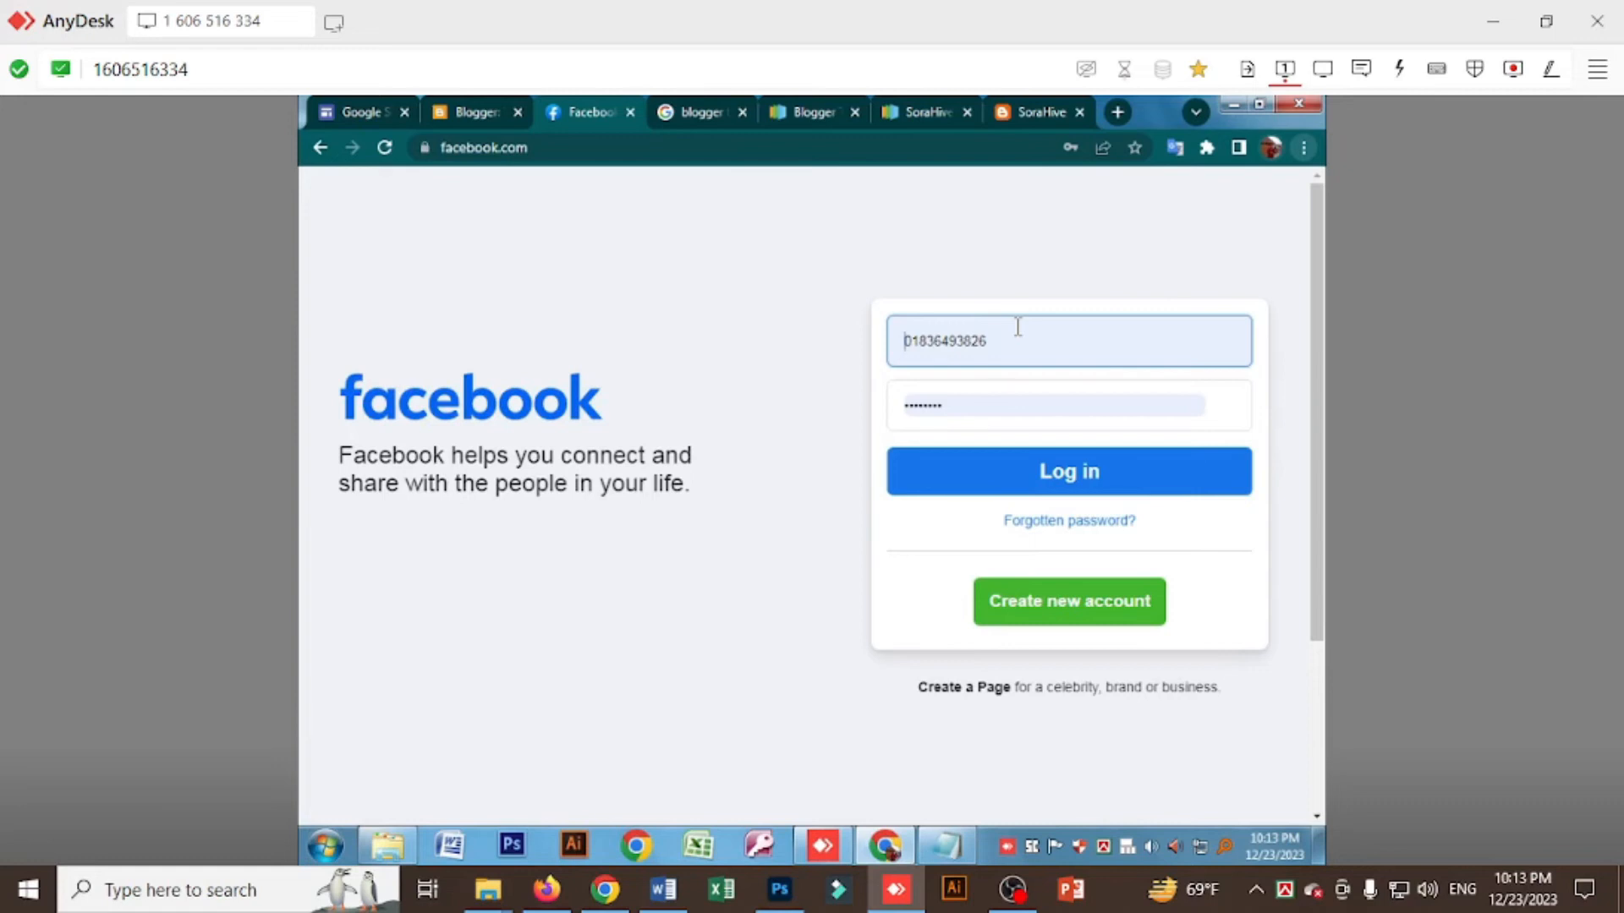
Return to the Blogger layout and look over its gadgets and the dashboard sections.
{"action": "left_click", "coordinate": [469, 118]}
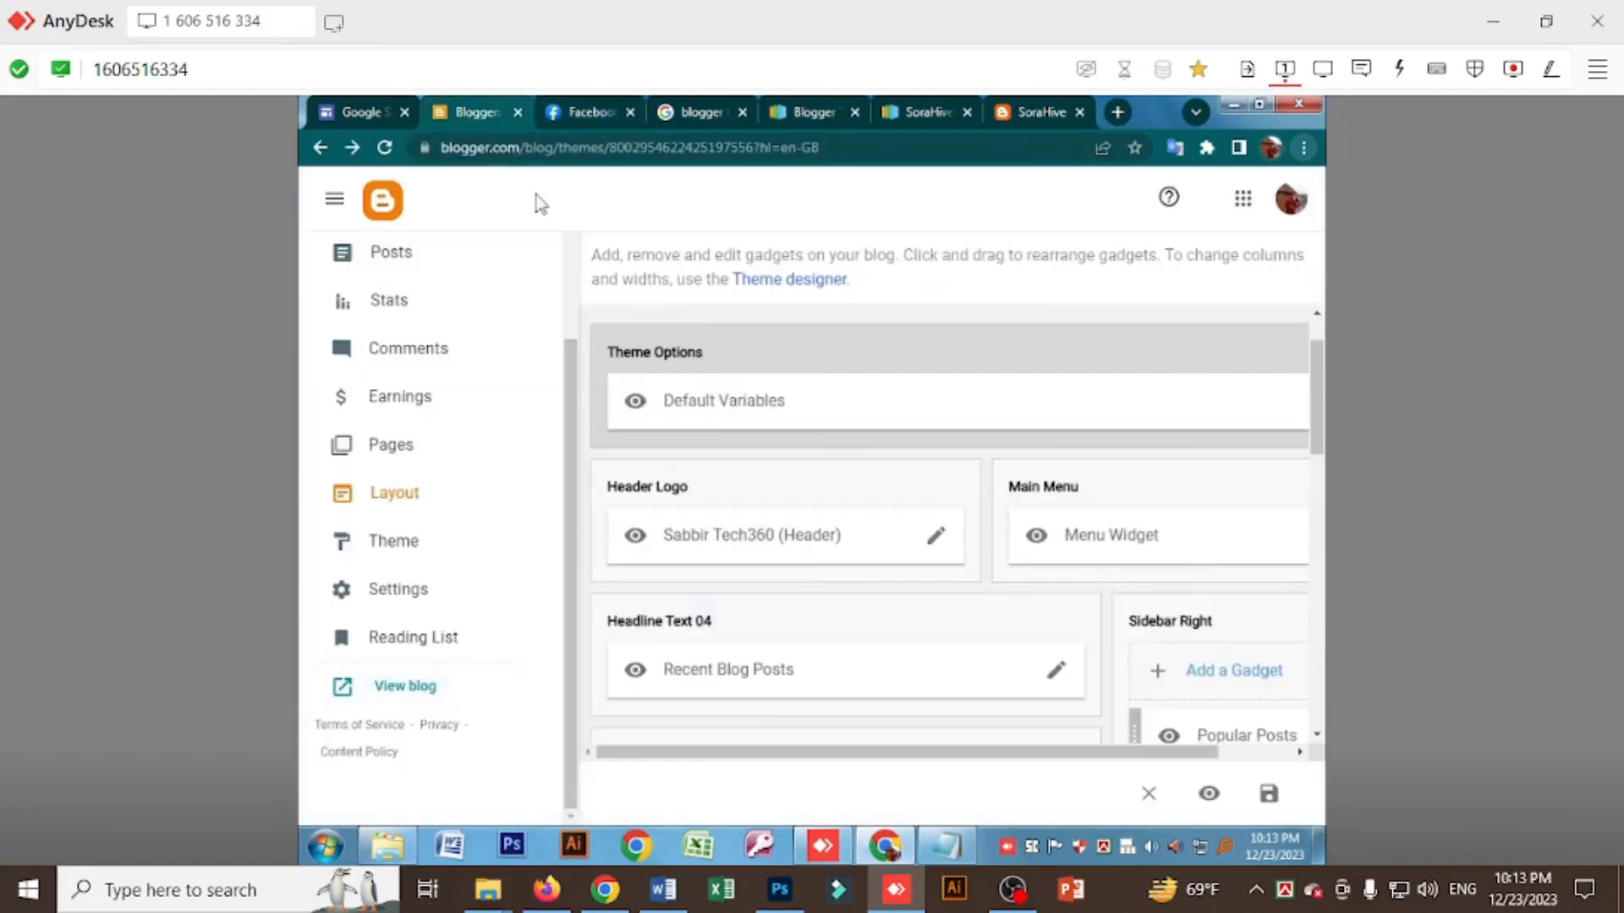
{"action": "scroll", "coordinate": [723, 573], "scroll_direction": "down", "scroll_amount": 4}
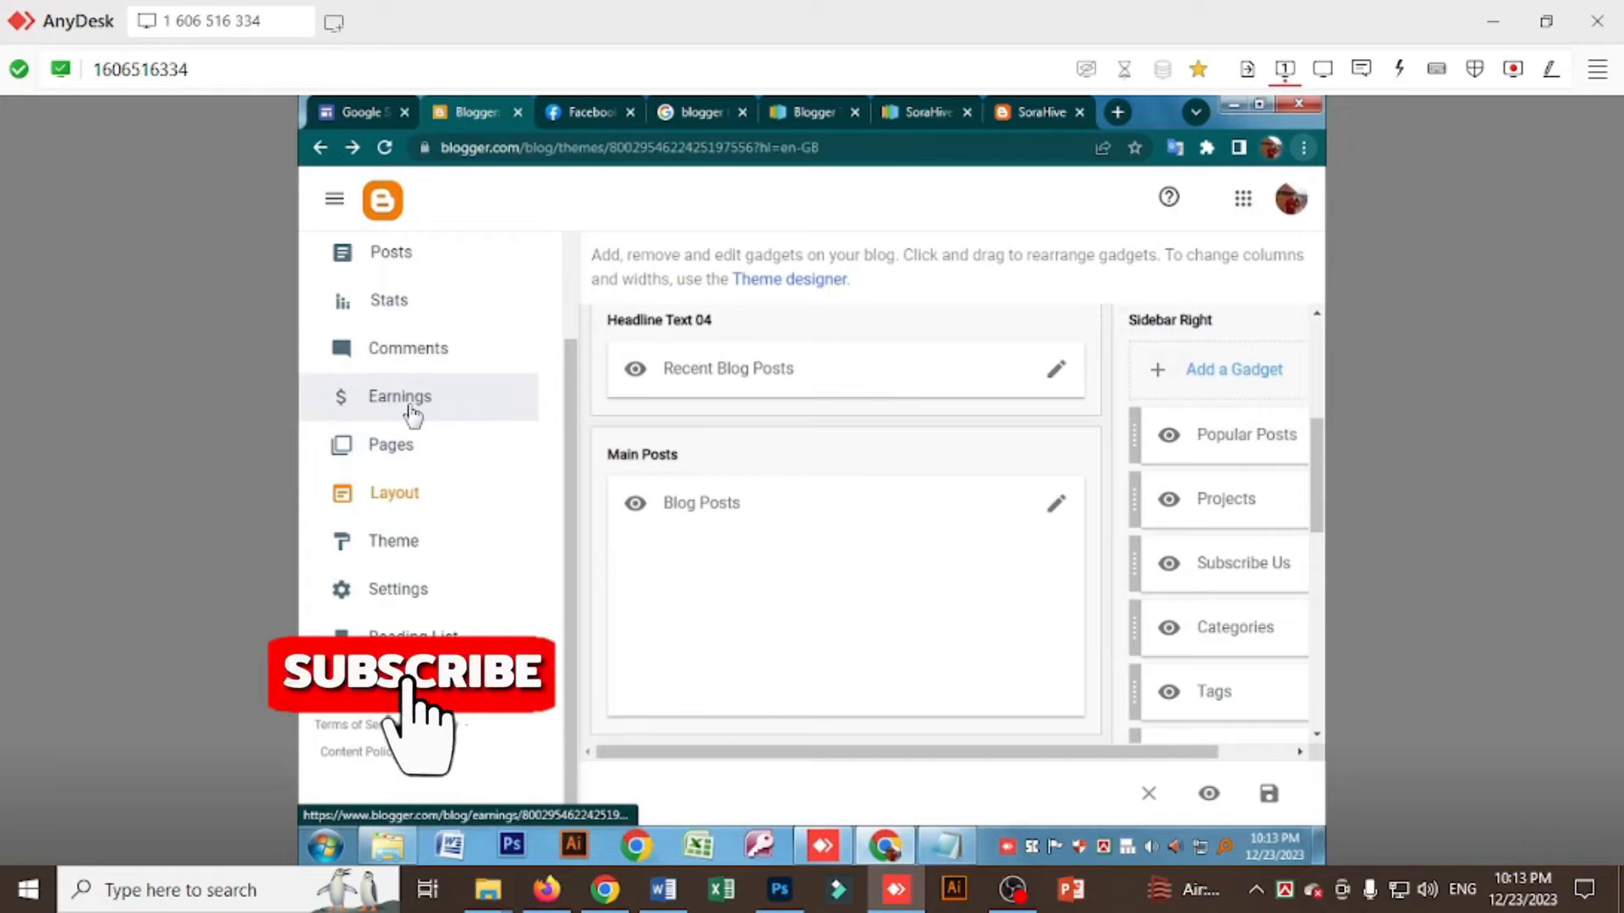
{"action": "scroll", "coordinate": [414, 414], "scroll_direction": "up", "scroll_amount": 3}
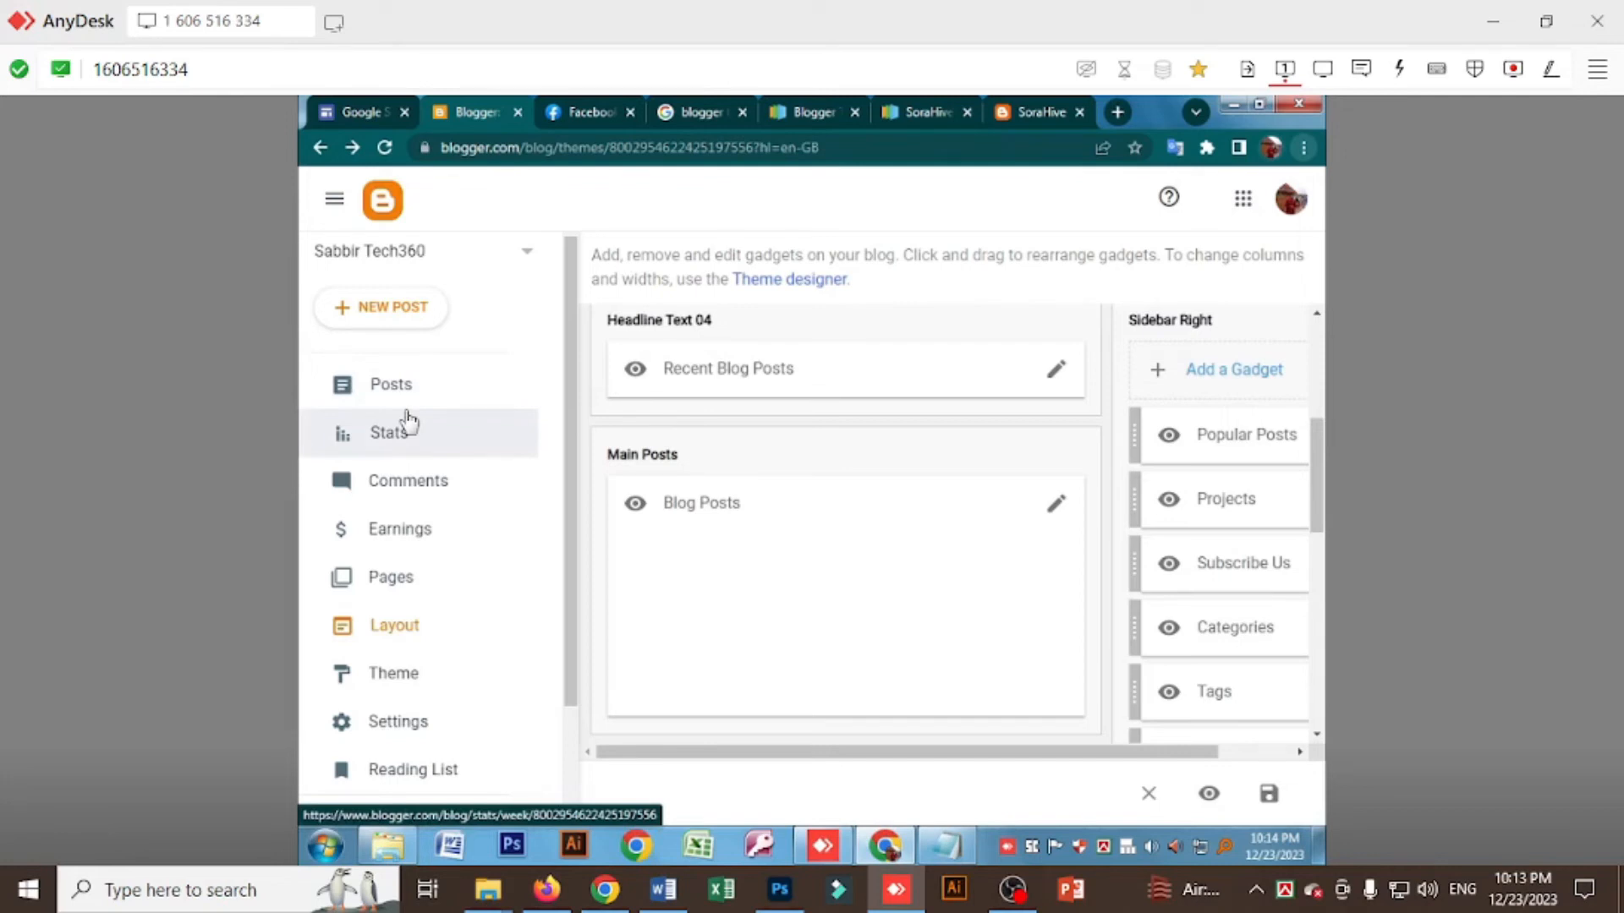
Search Google for "canva" in a new browser tab and open the Canva website.
{"action": "left_click", "coordinate": [1118, 115]}
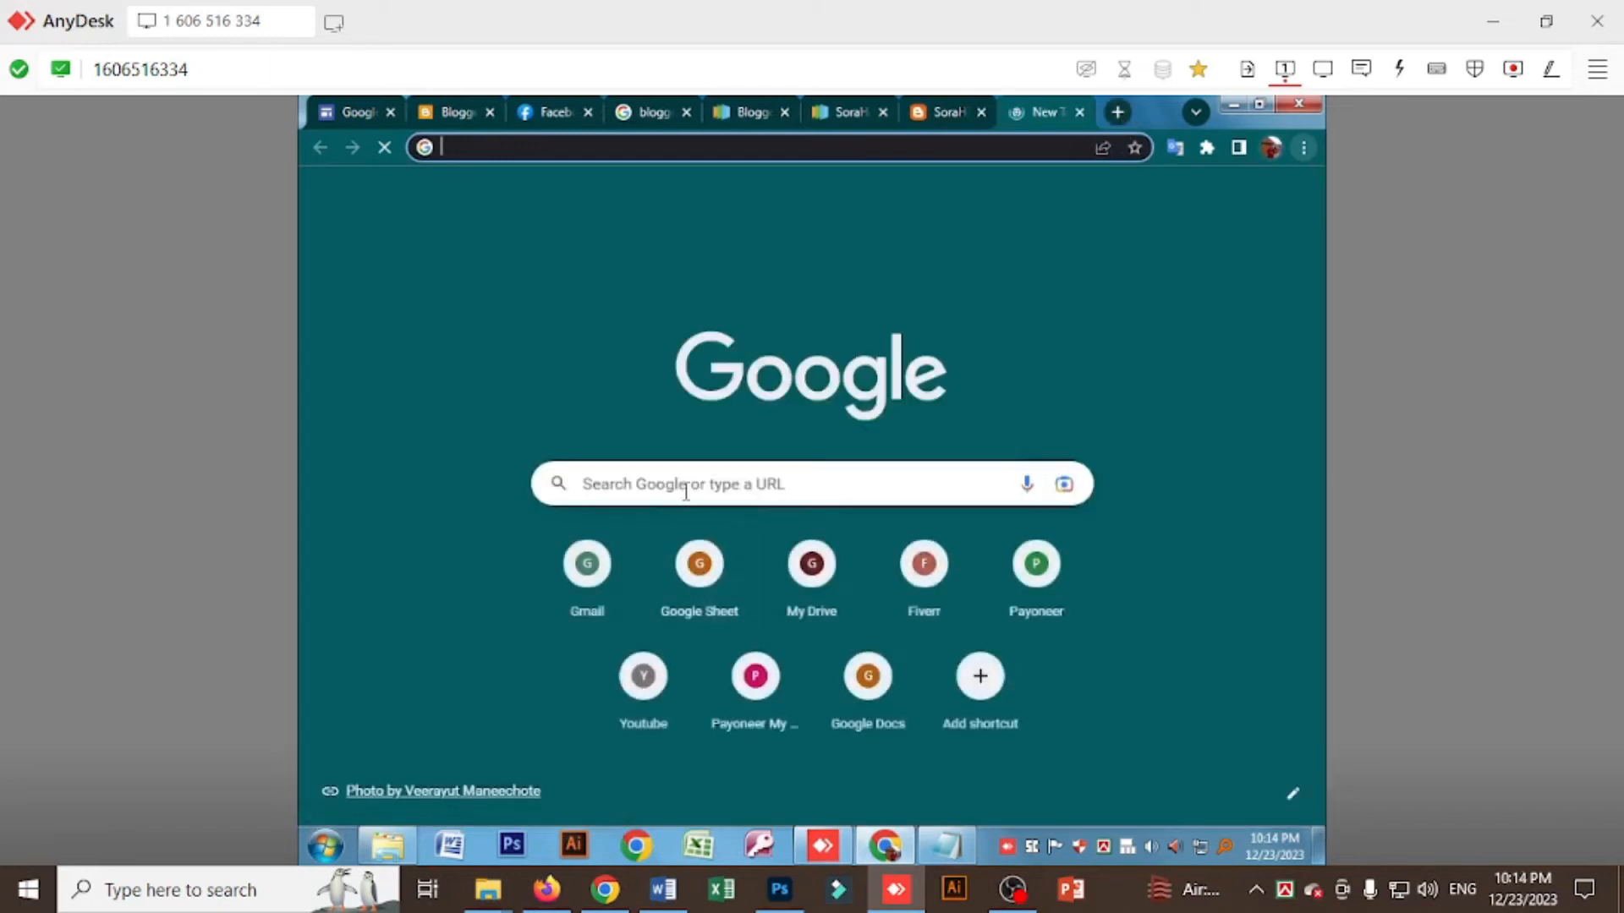
{"action": "left_click", "coordinate": [686, 491]}
{"action": "type", "text": "ca"}
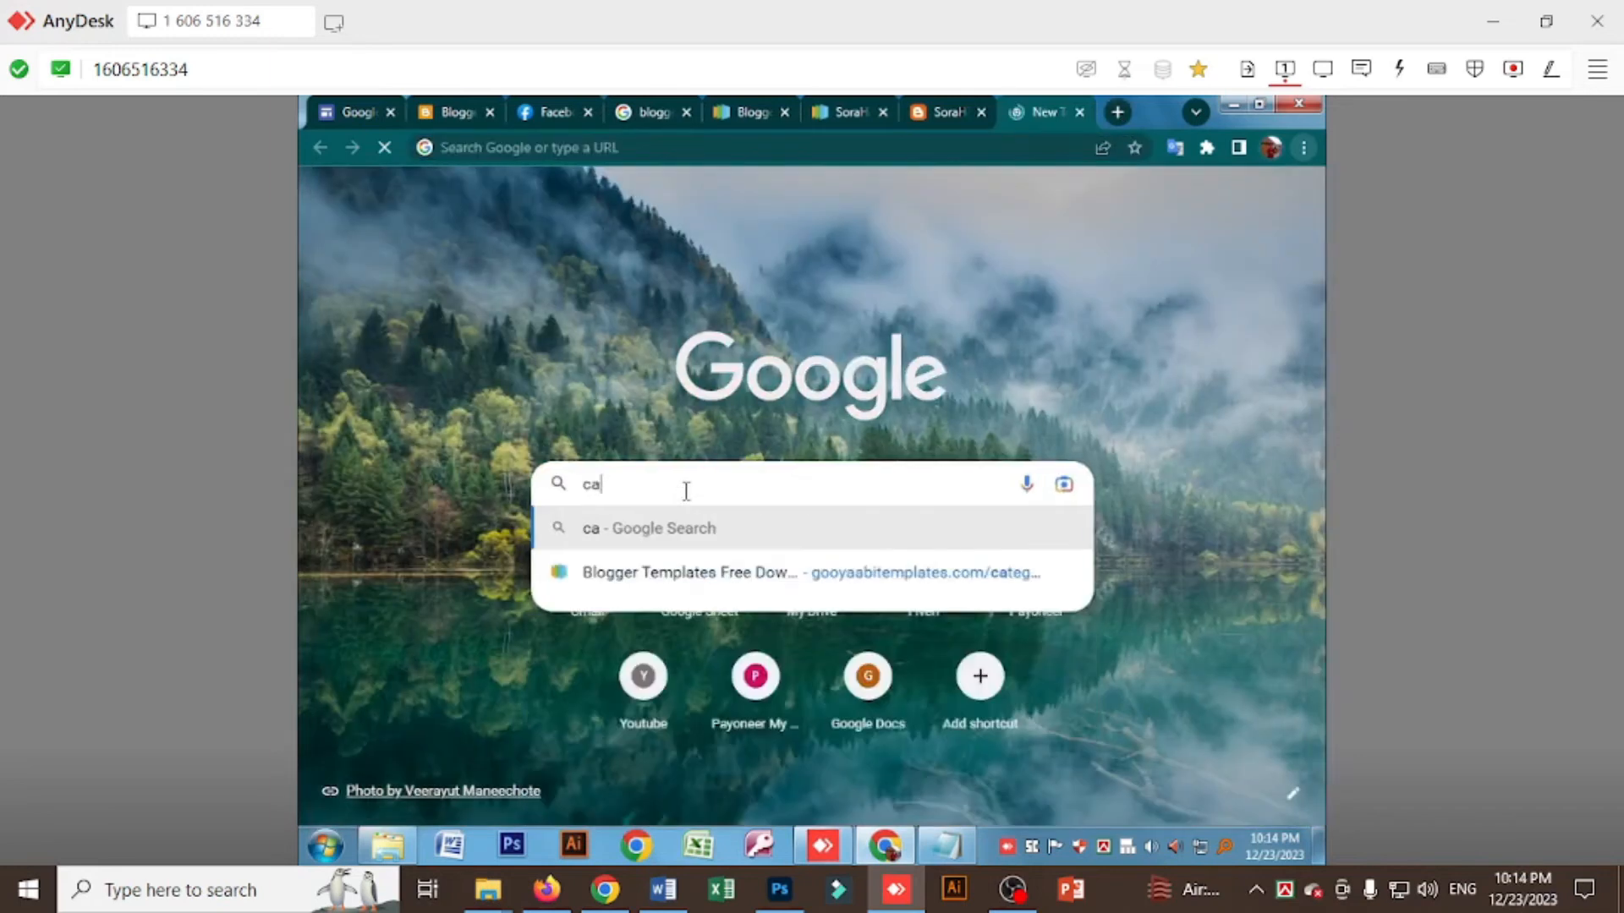
{"action": "type", "text": "nva"}
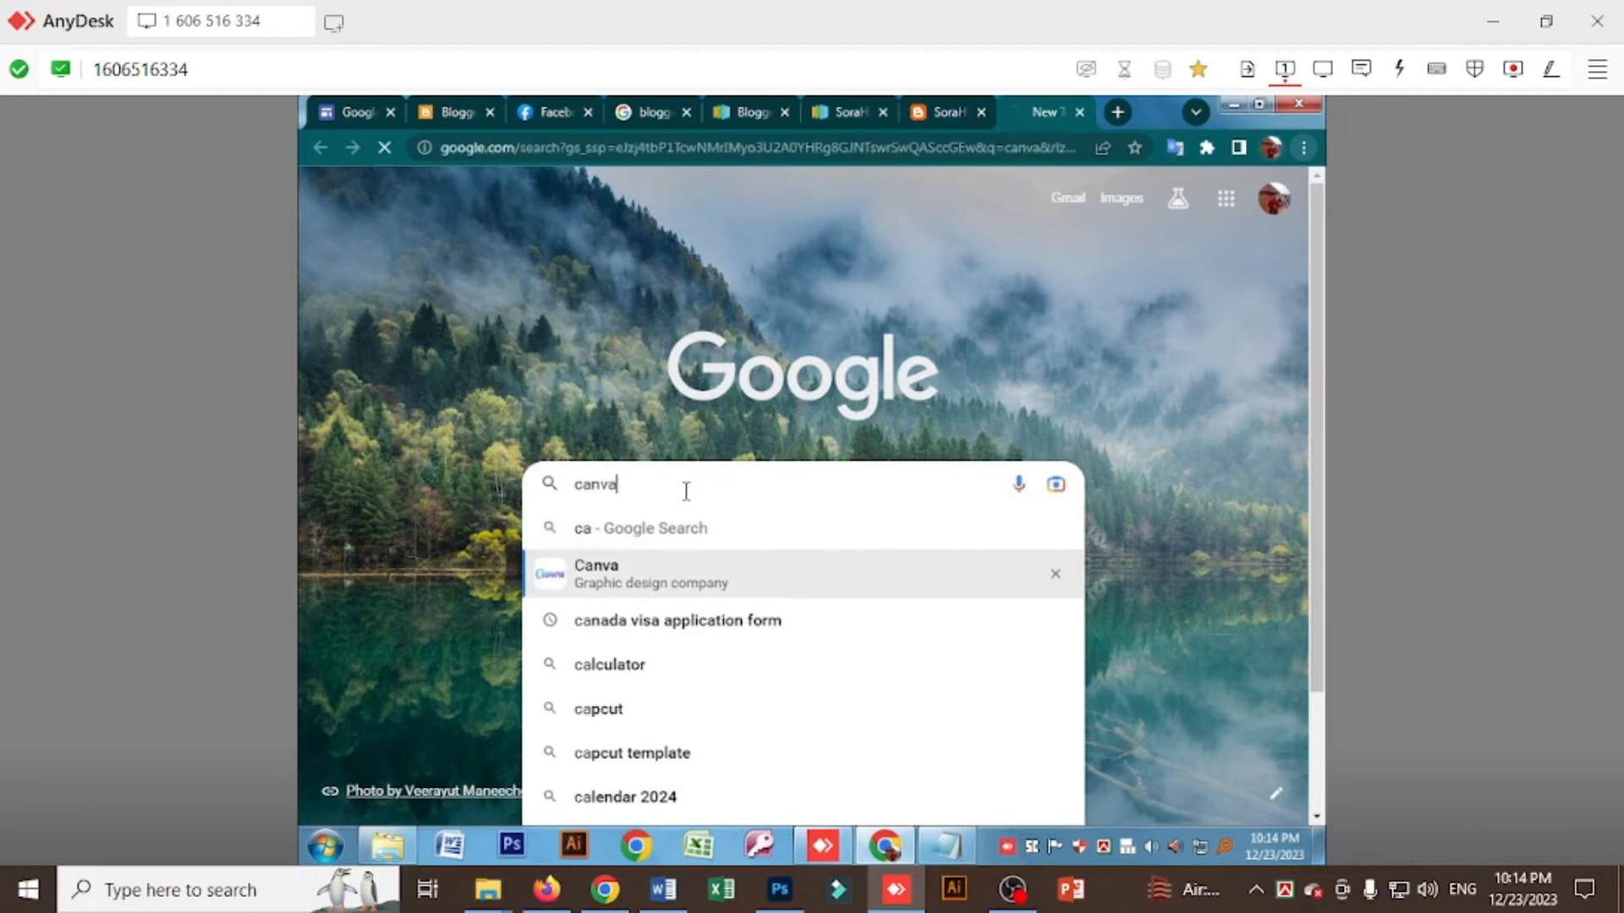
{"action": "key", "text": "Return"}
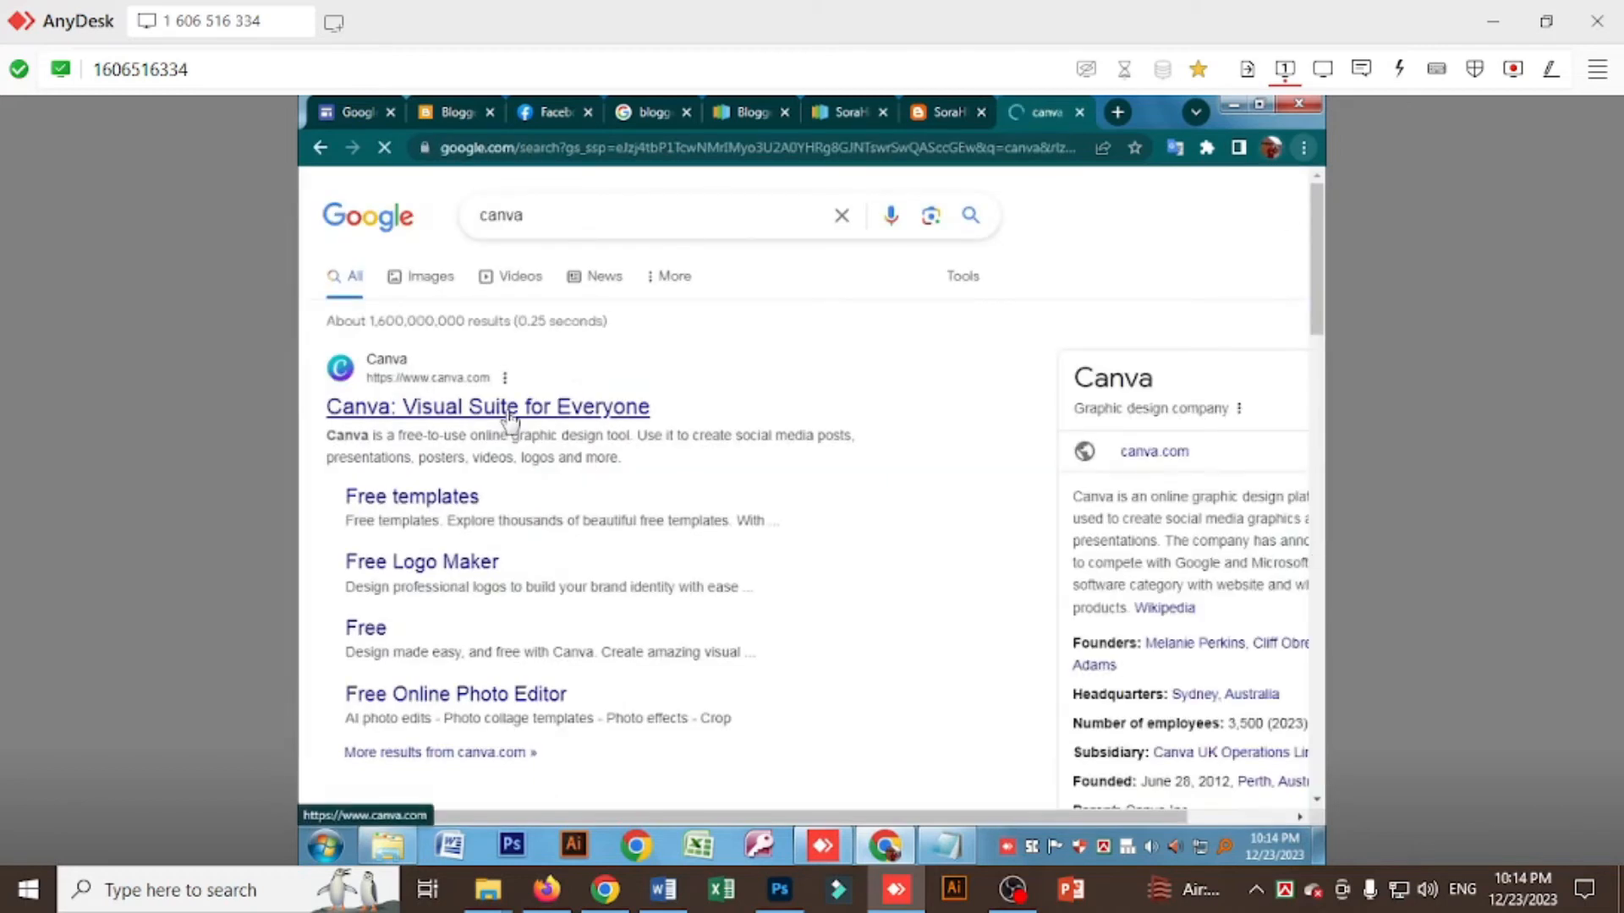
{"action": "left_click", "coordinate": [510, 413]}
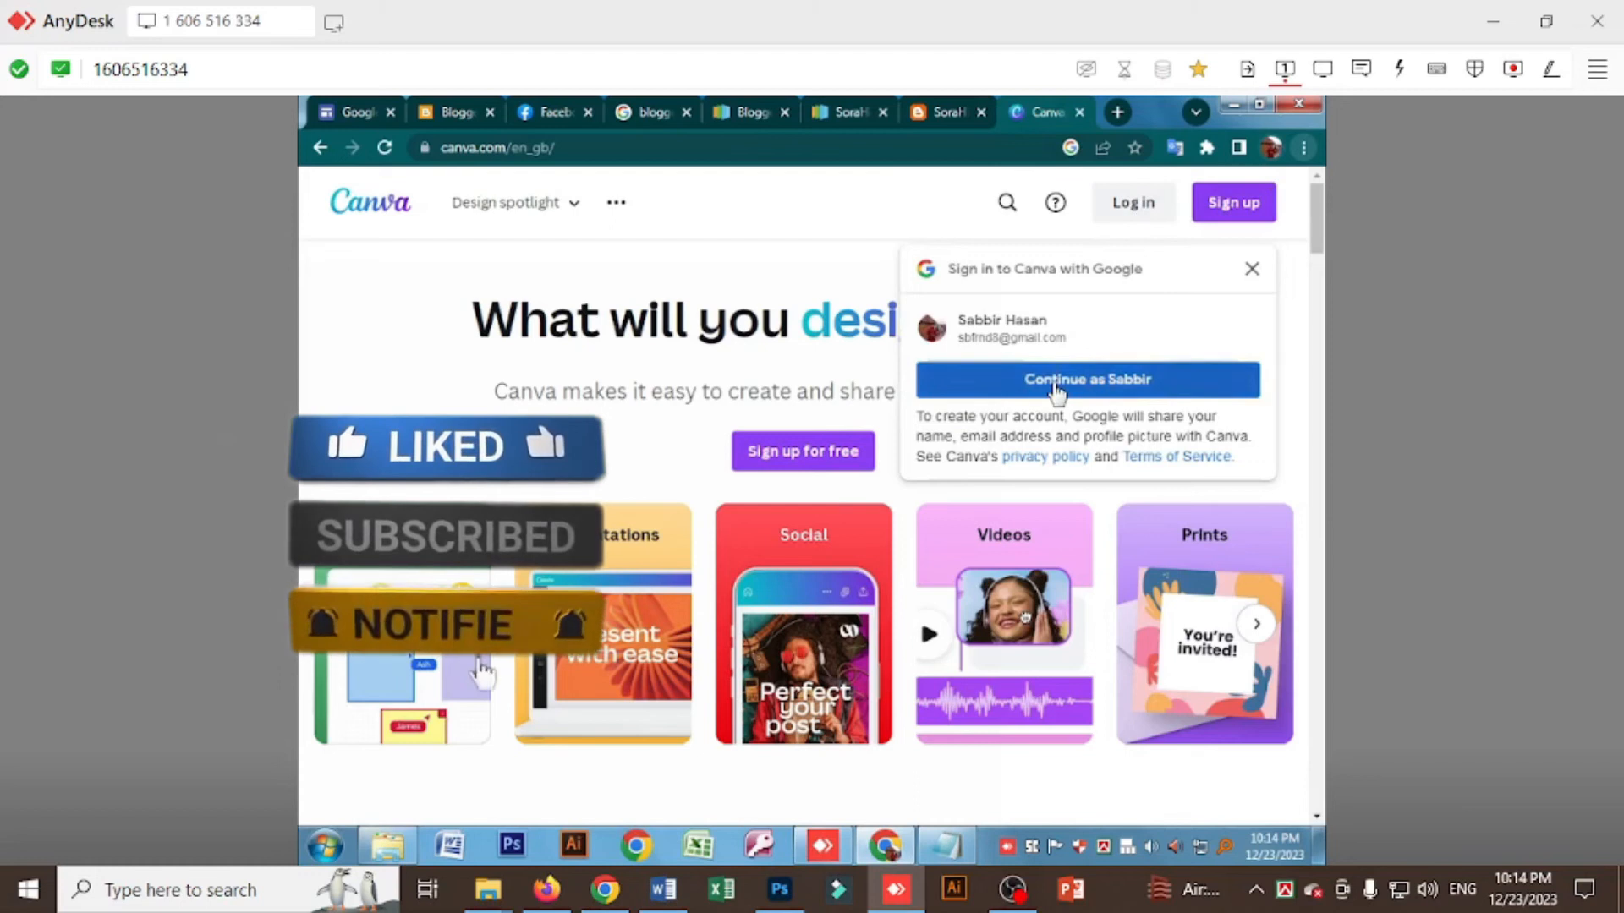
Sign in to Canva with the suggested Google account, dismiss the Canva Pro trial offer, and look over the home page.
{"action": "left_click", "coordinate": [1133, 384]}
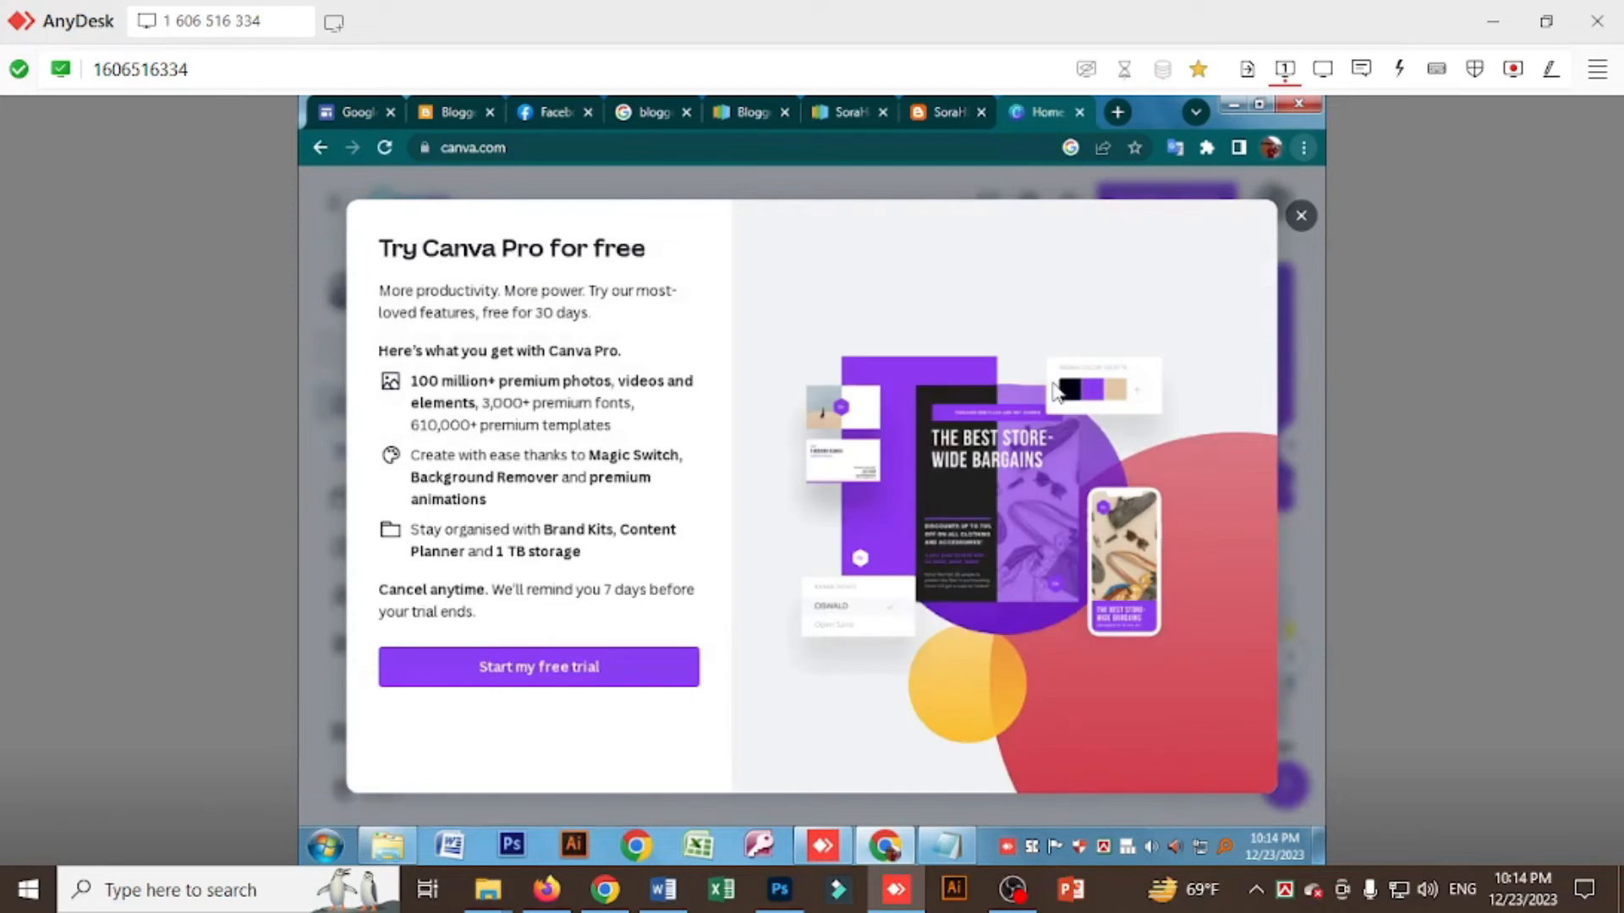
{"action": "left_click", "coordinate": [1301, 217]}
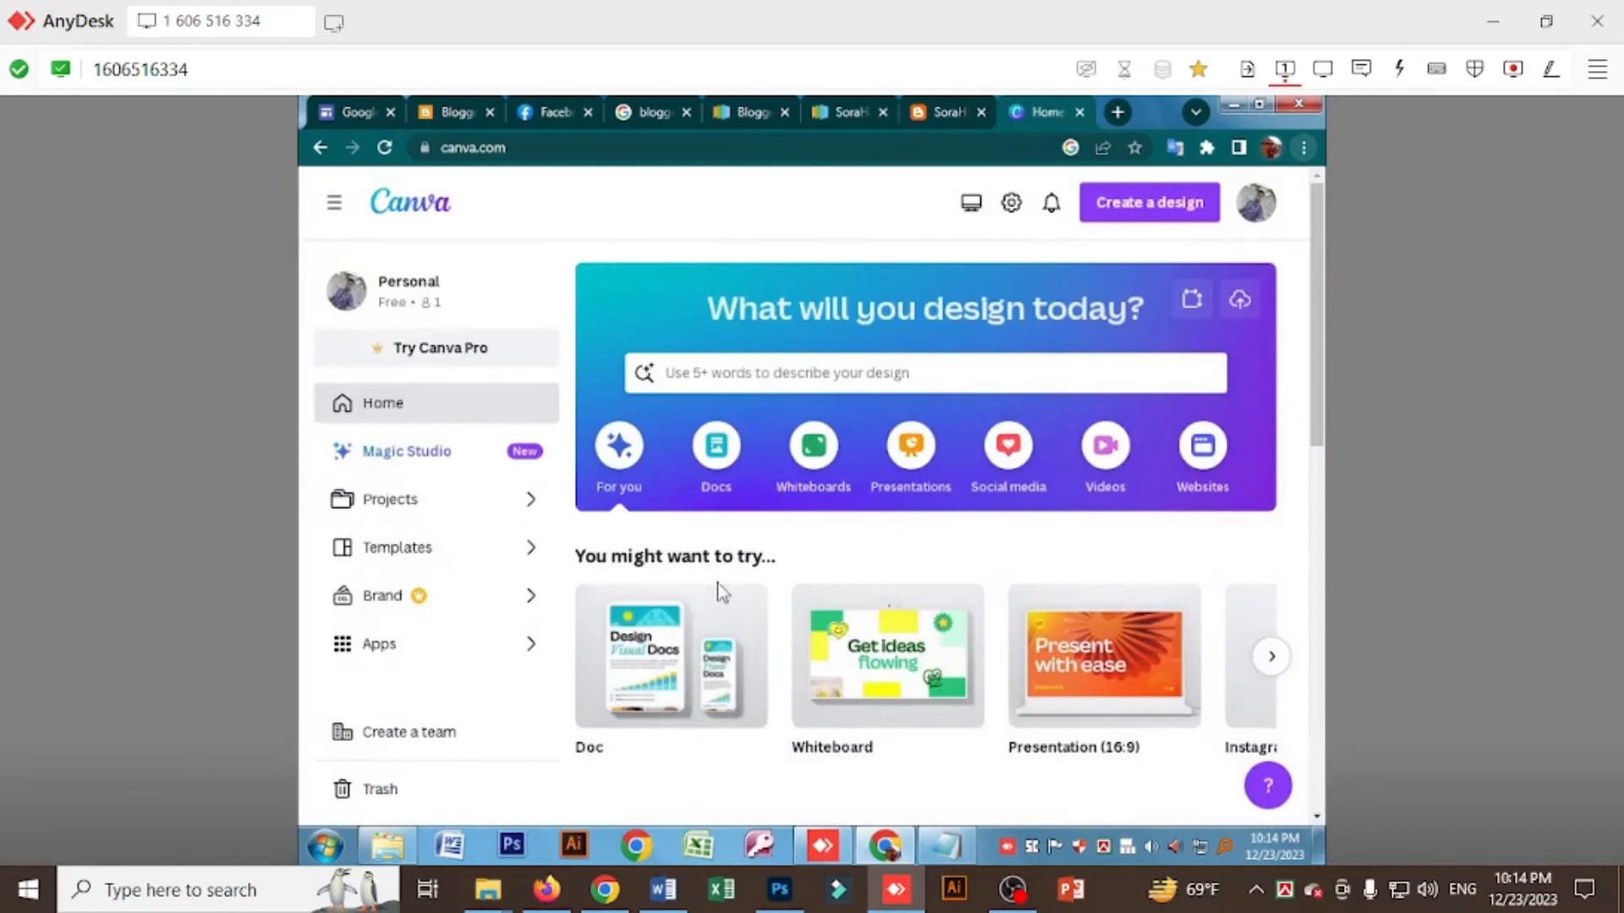
{"action": "scroll", "coordinate": [849, 542], "scroll_direction": "down", "scroll_amount": 5}
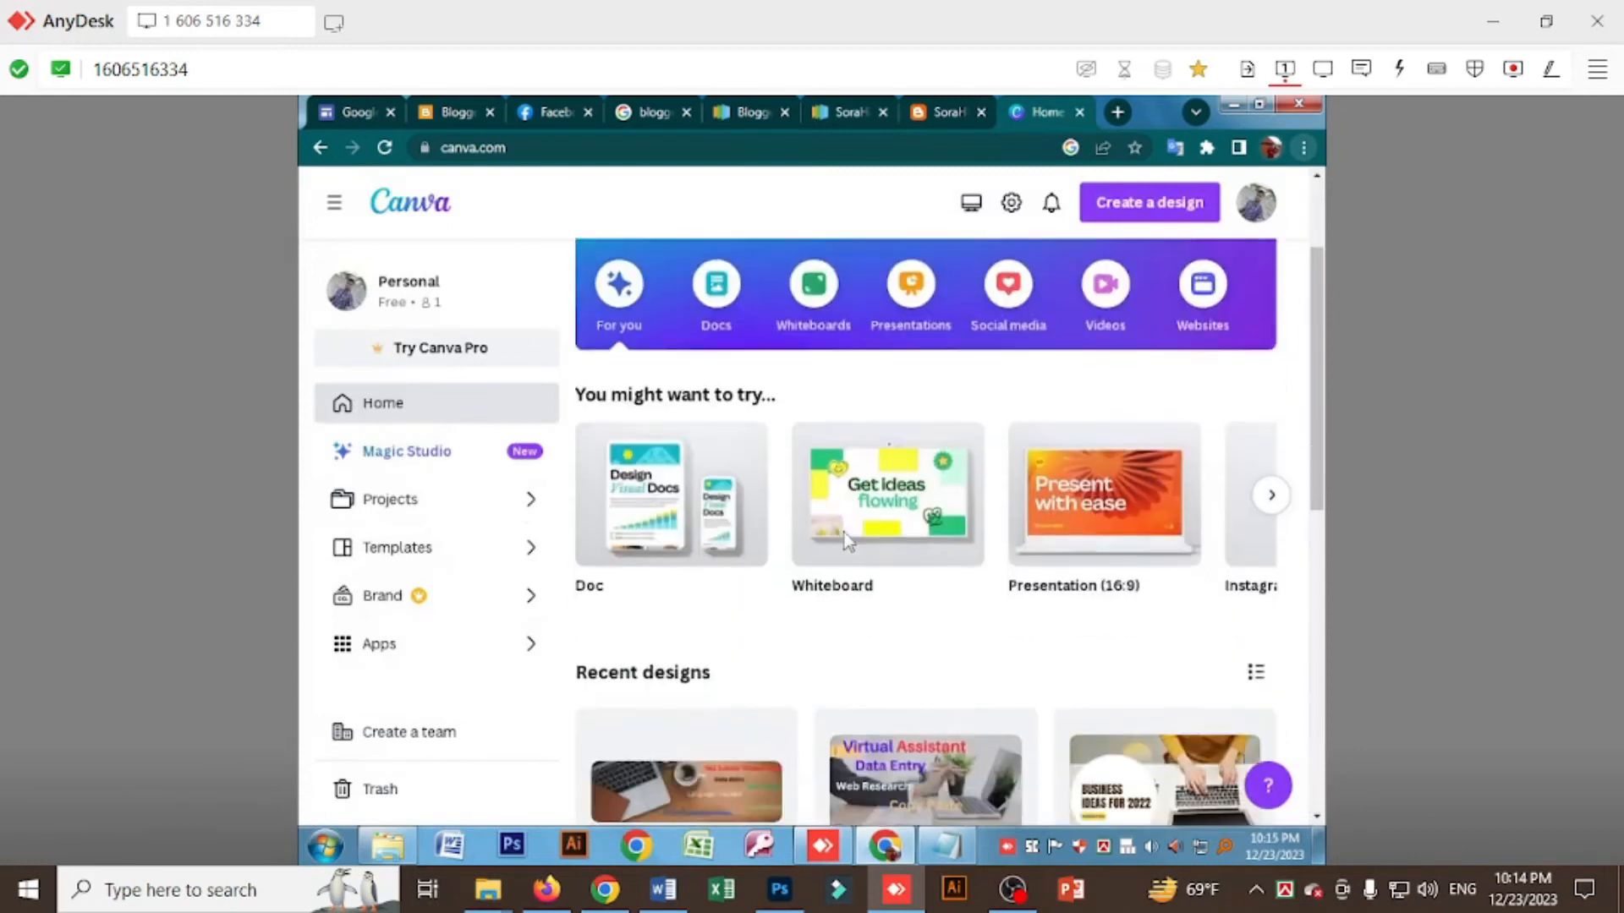
{"action": "scroll", "coordinate": [846, 540], "scroll_direction": "up", "scroll_amount": 5}
Search the Canva templates for "logo", then return home and refine the search to "tech logo".
{"action": "left_click", "coordinate": [750, 372]}
{"action": "type", "text": "logo"}
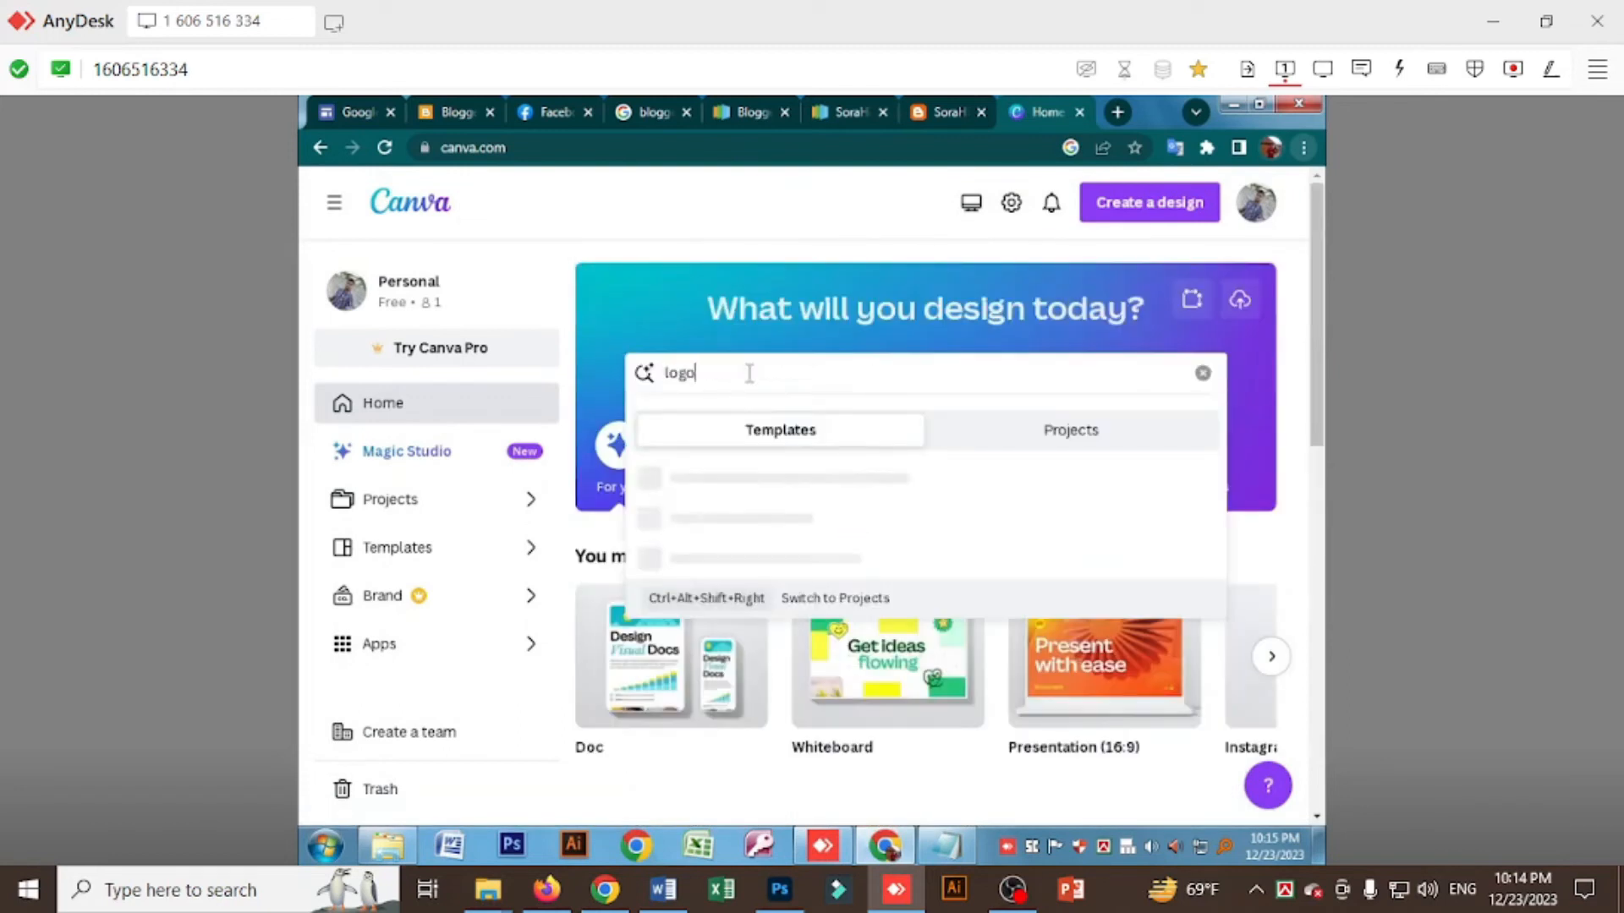
{"action": "key", "text": "Return"}
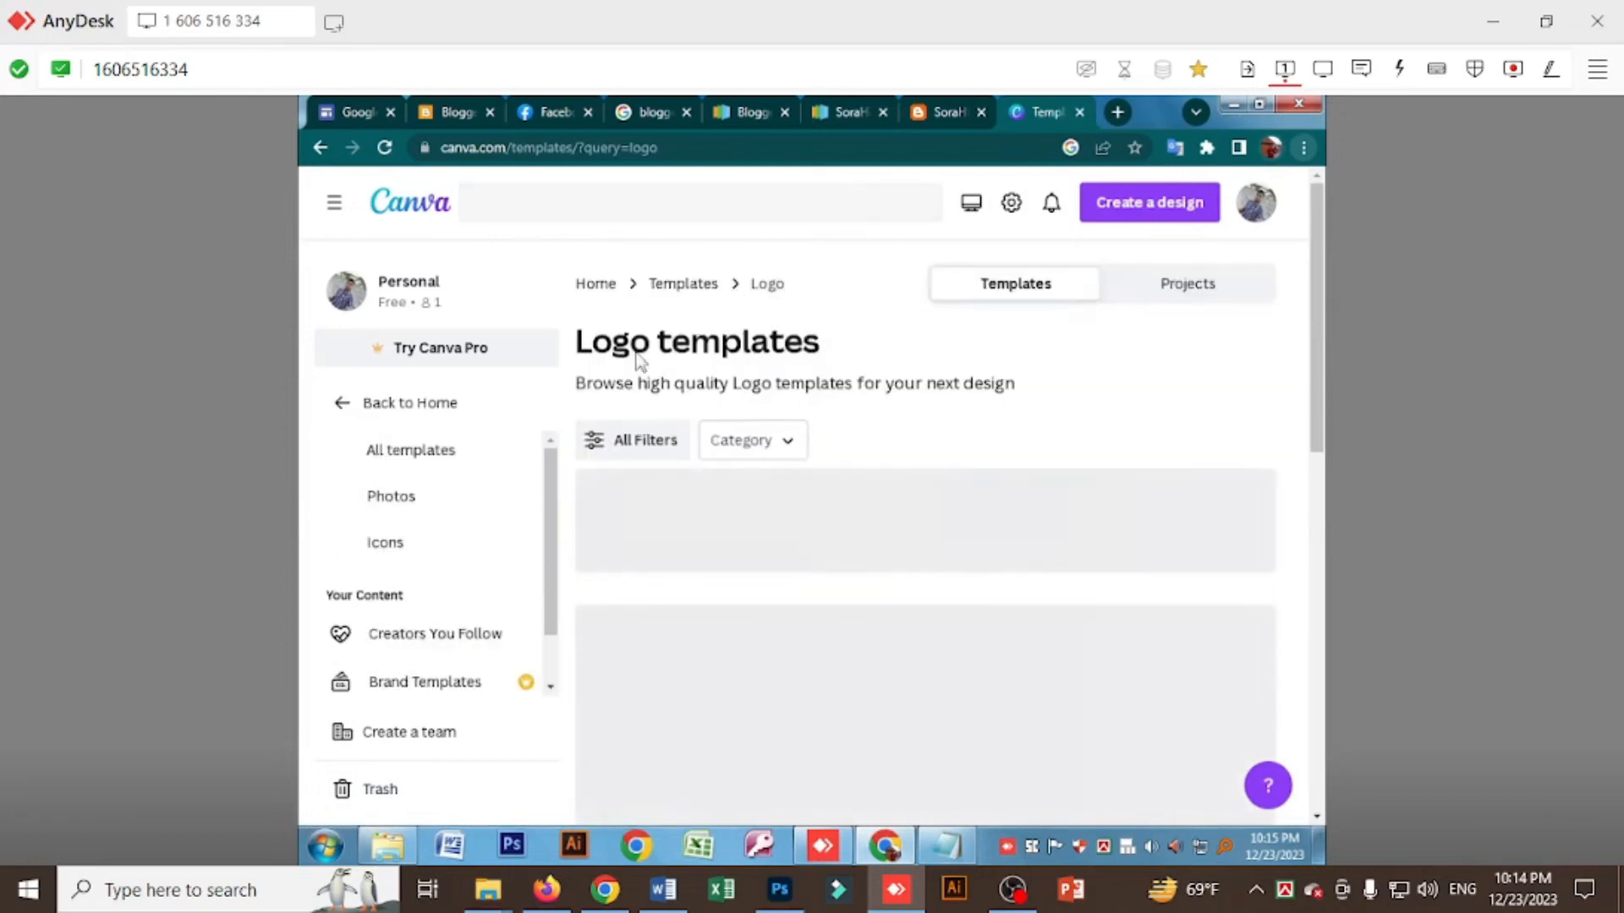
{"action": "left_click", "coordinate": [321, 150]}
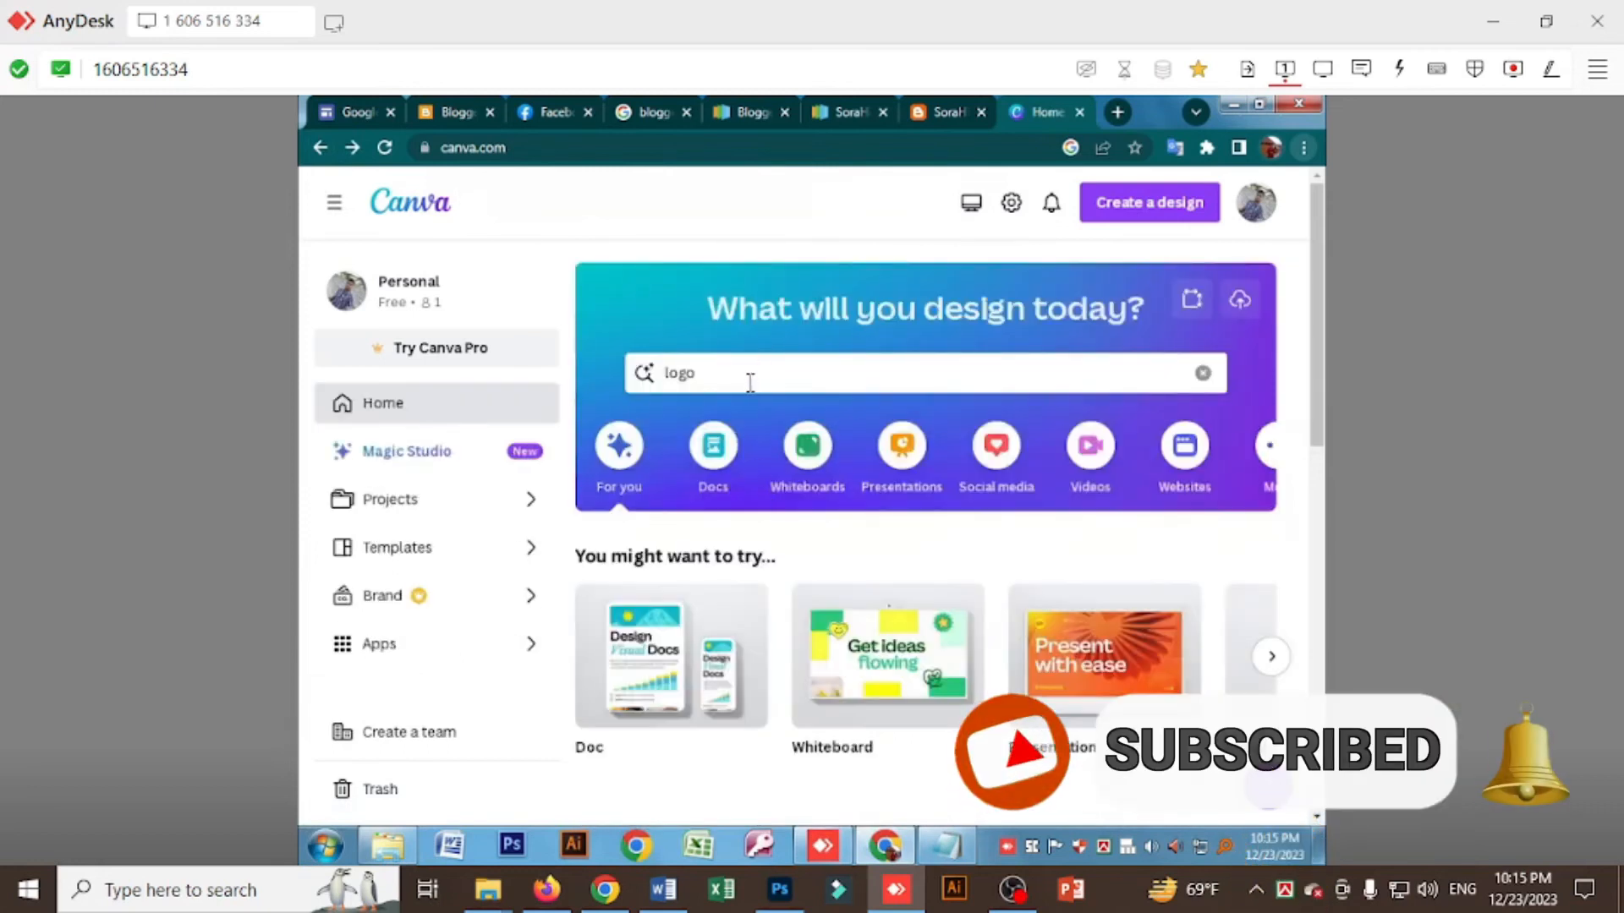
{"action": "left_click", "coordinate": [667, 375]}
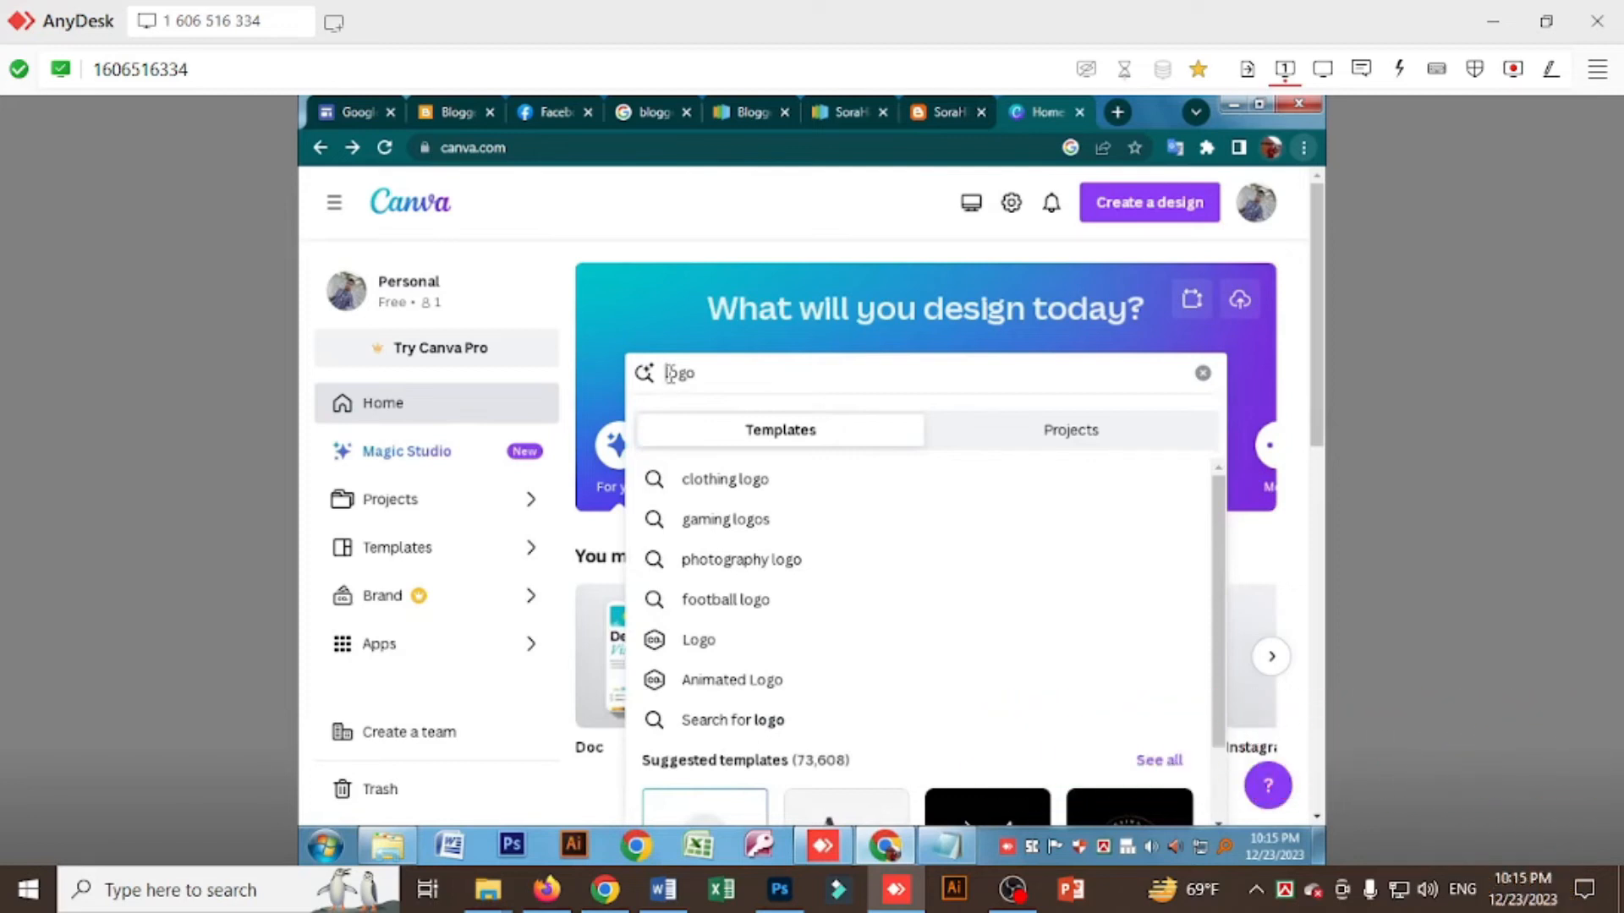
{"action": "type", "text": "tech"}
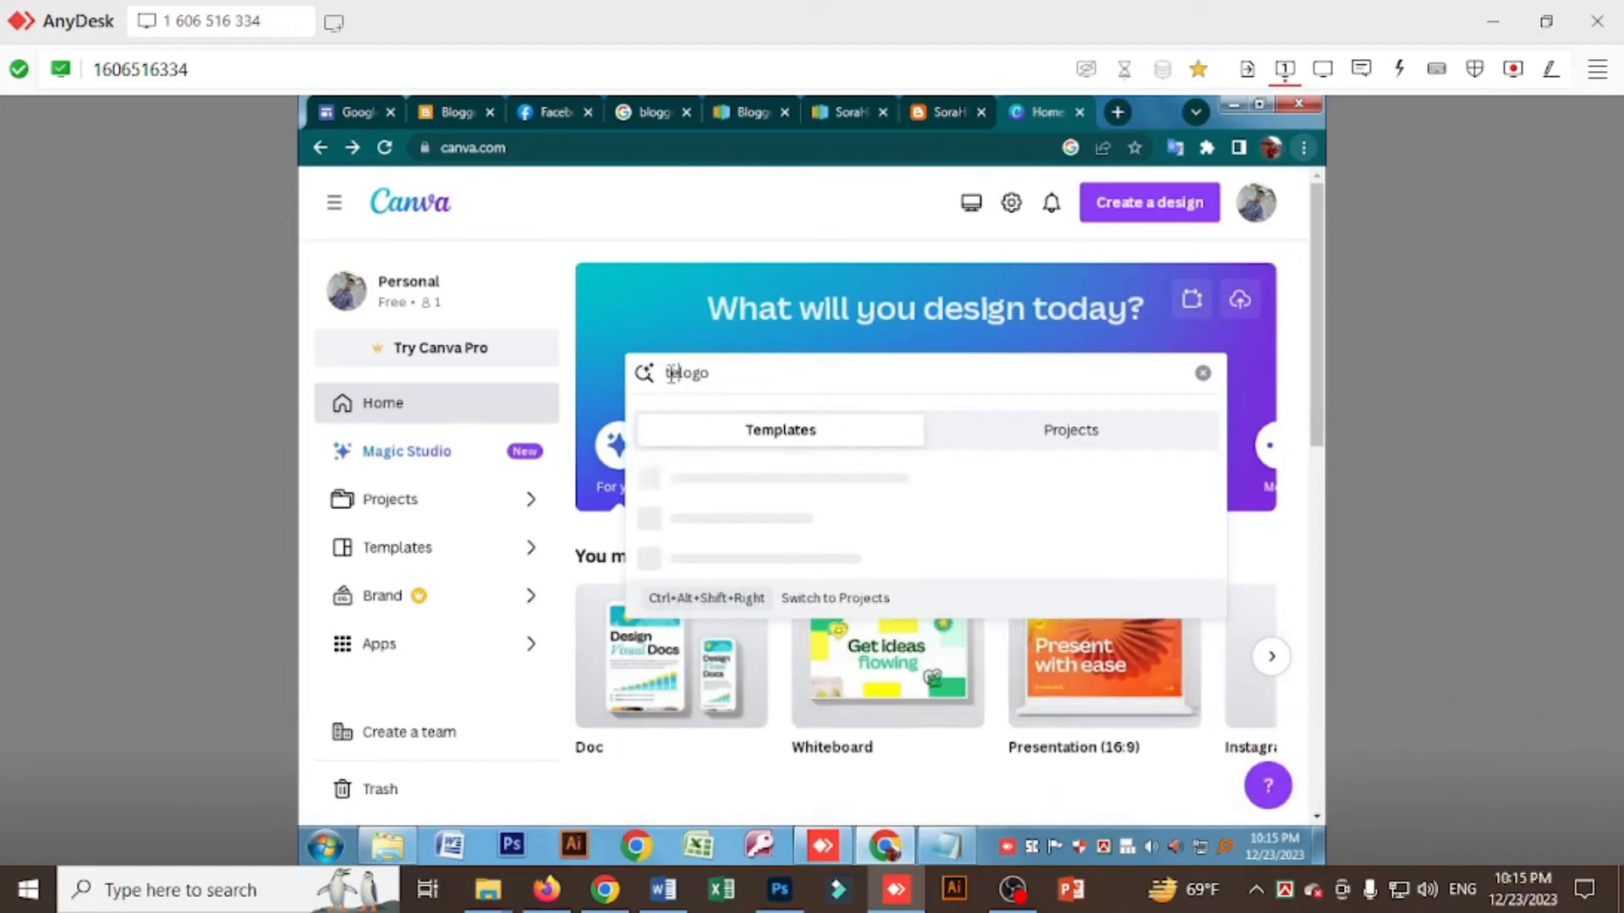
{"action": "key", "text": "Return"}
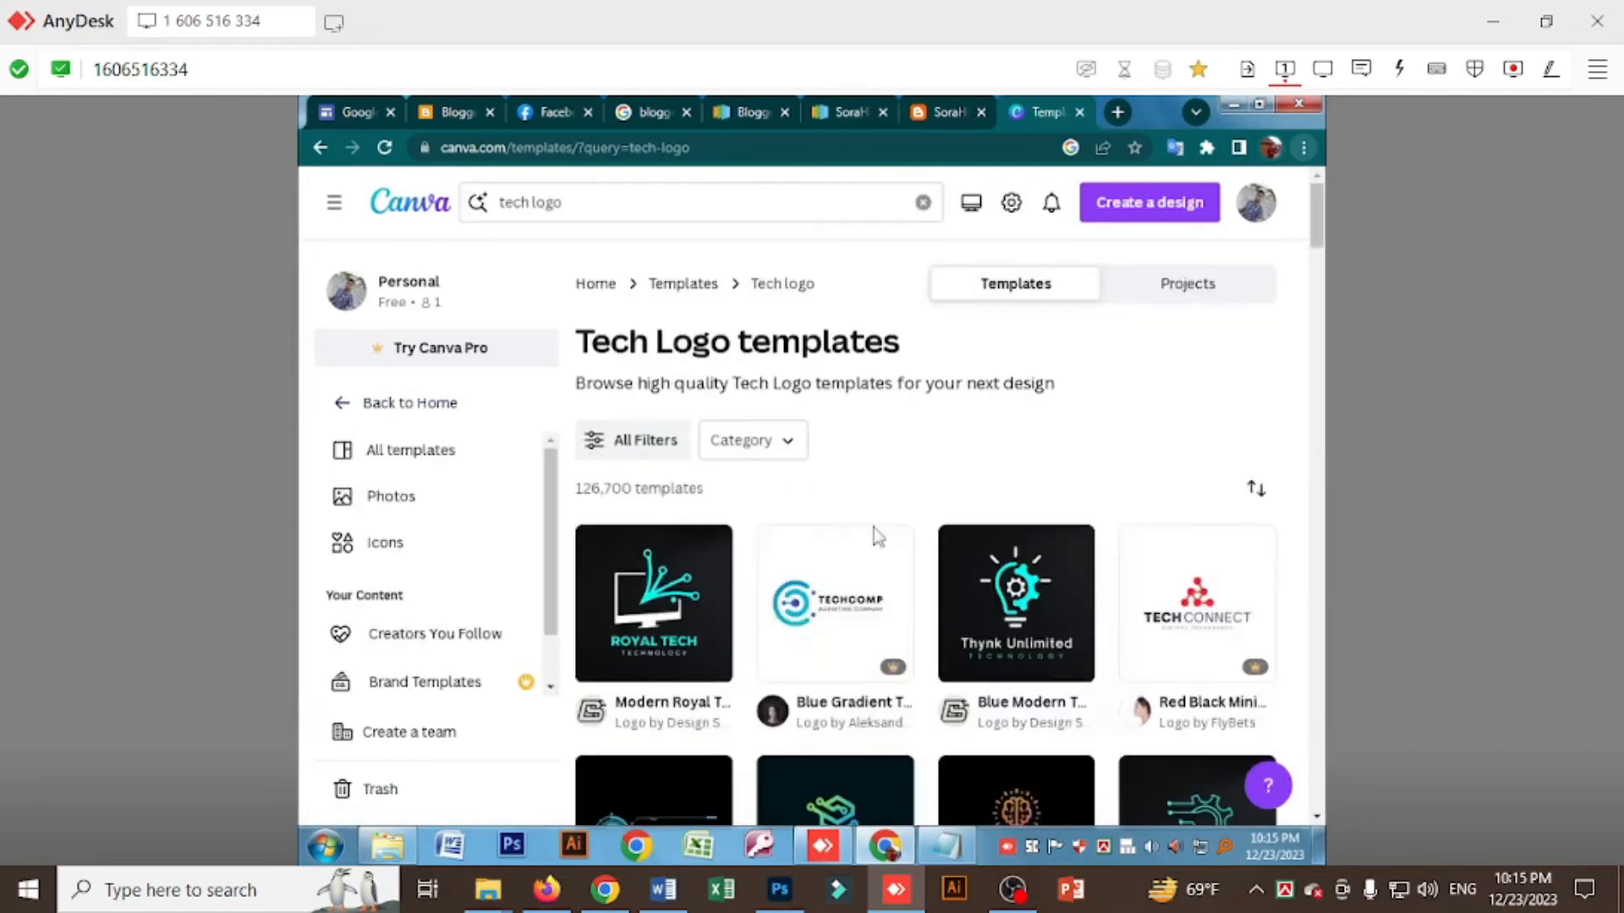
Browse the logo templates and open the Blue Black Minimal Simple Corporate Animated Logo for customising.
{"action": "scroll", "coordinate": [1108, 601], "scroll_direction": "down", "scroll_amount": 3}
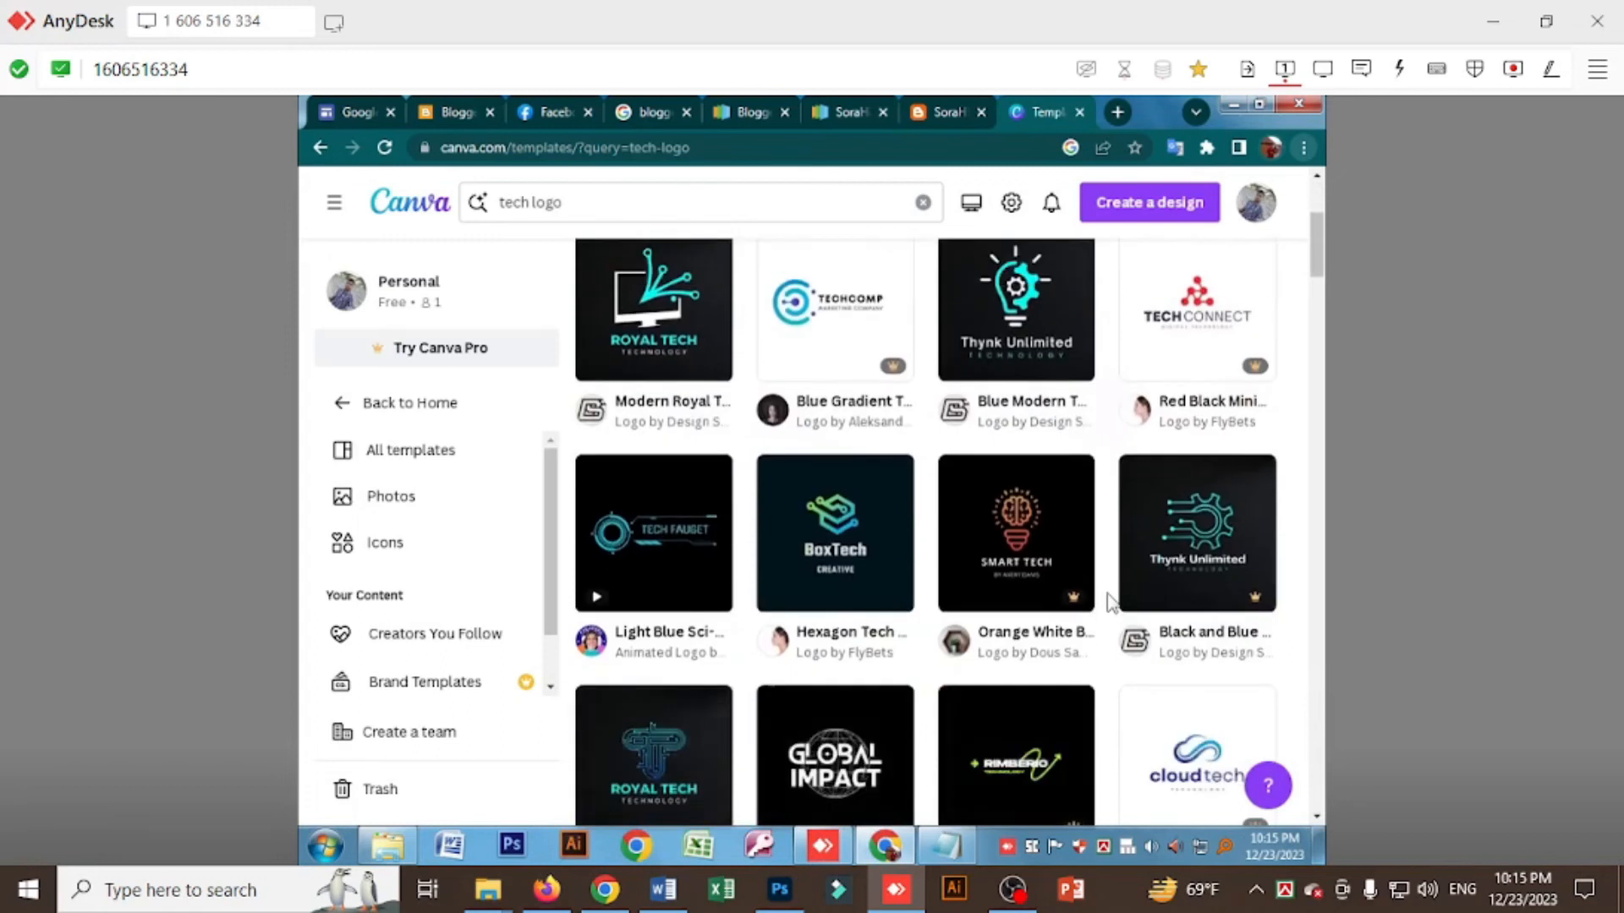
{"action": "scroll", "coordinate": [1054, 597], "scroll_direction": "down", "scroll_amount": 3}
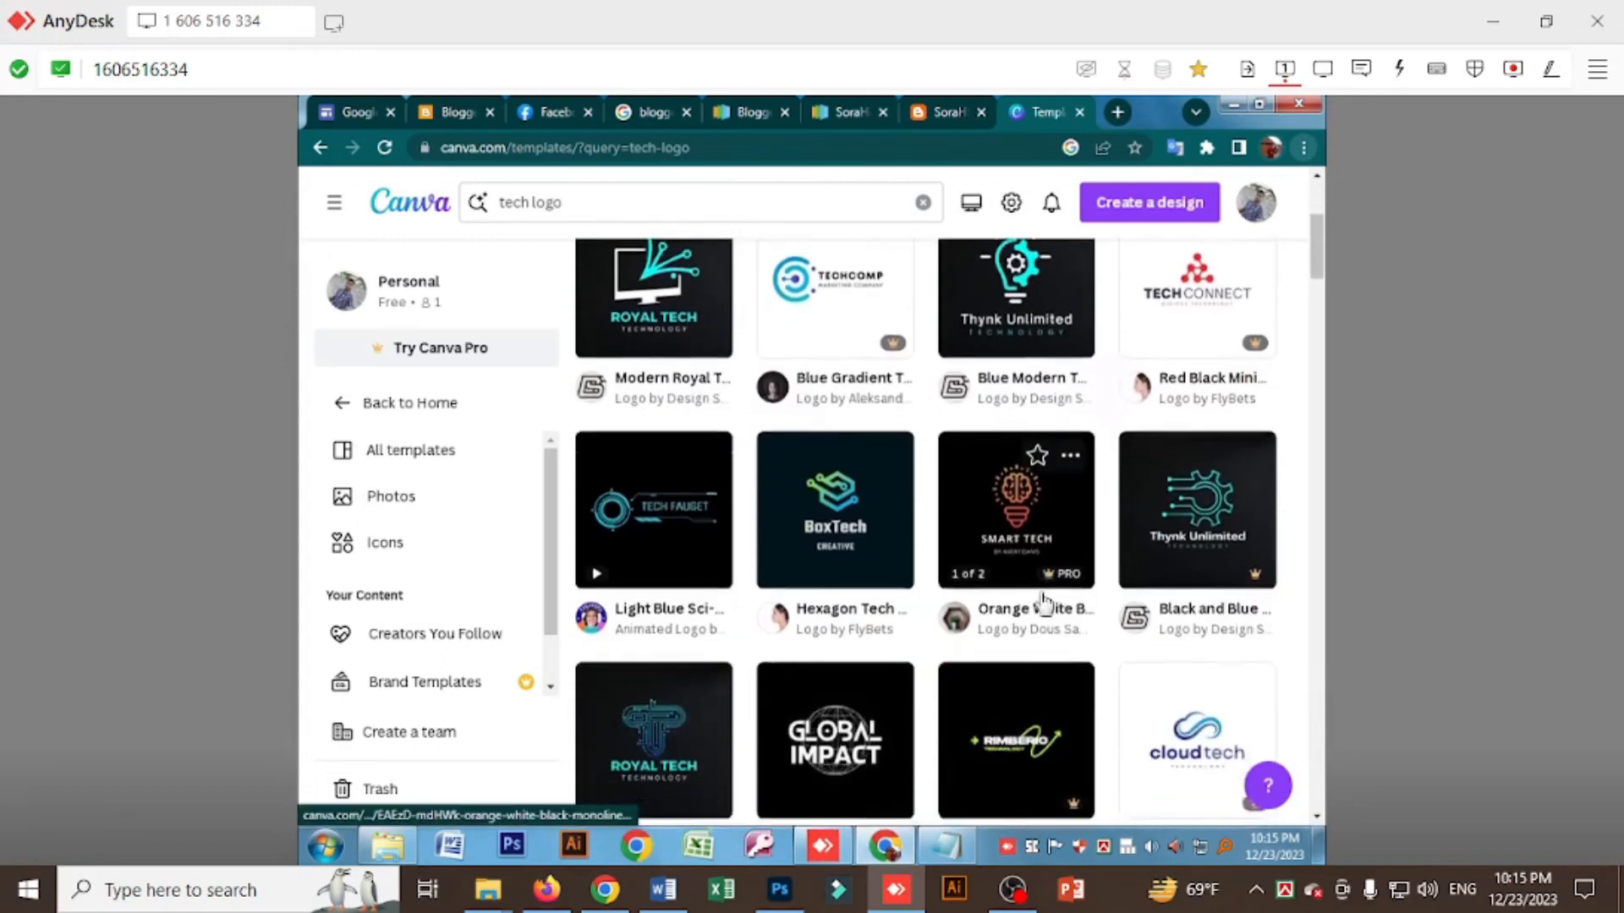
{"action": "scroll", "coordinate": [1042, 602], "scroll_direction": "down", "scroll_amount": 2}
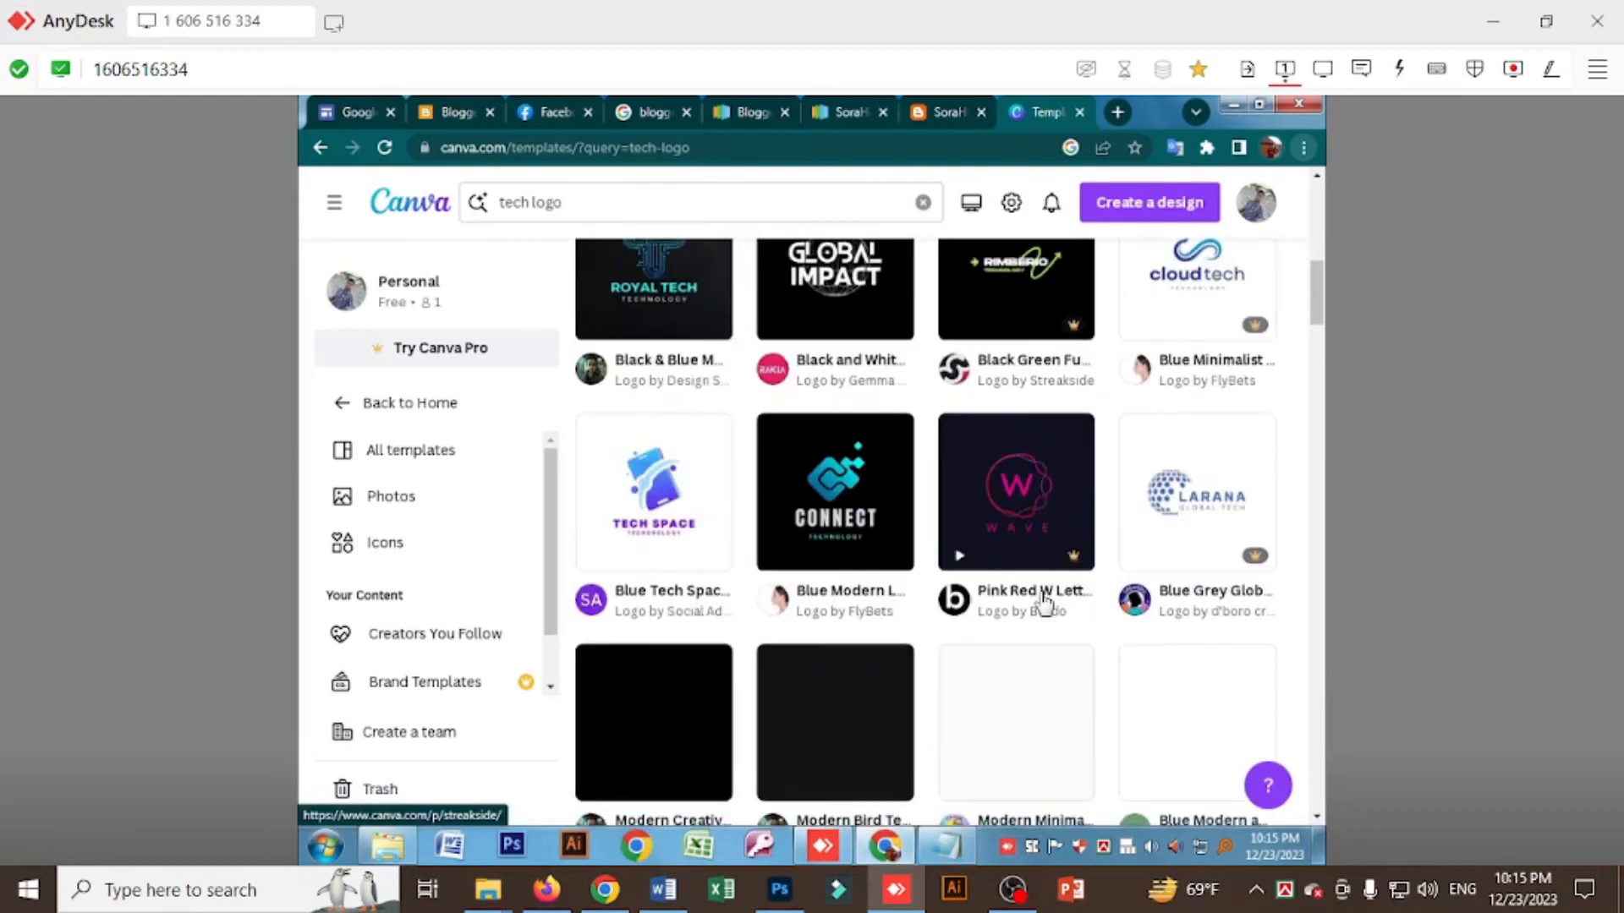
{"action": "scroll", "coordinate": [1045, 604], "scroll_direction": "down", "scroll_amount": 1}
{"action": "scroll", "coordinate": [1045, 602], "scroll_direction": "down", "scroll_amount": 1}
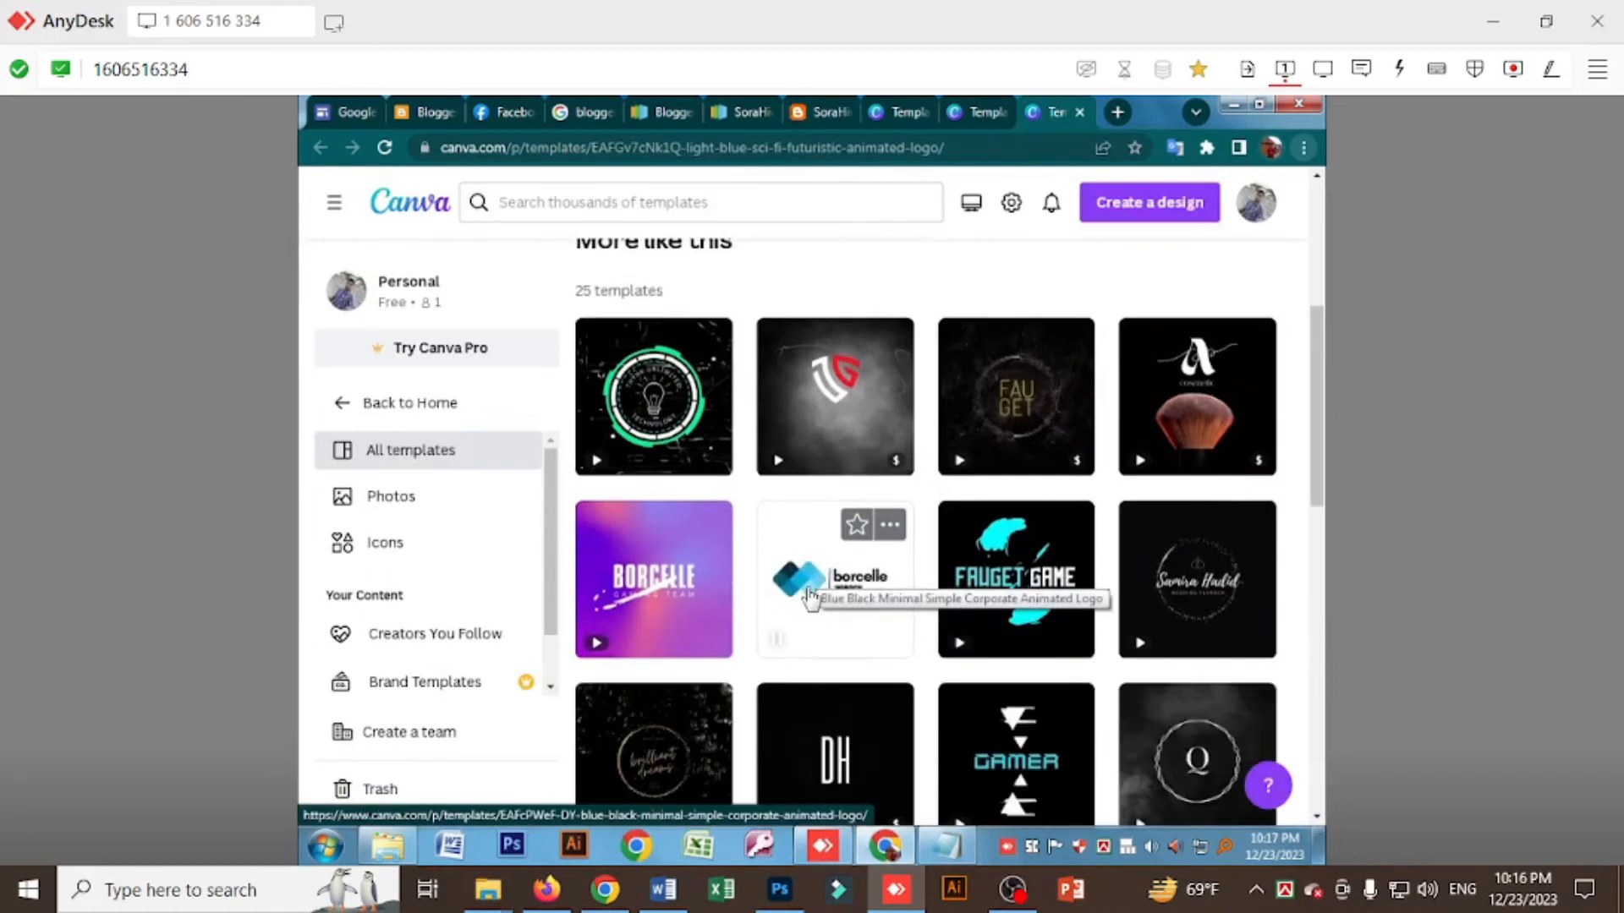
{"action": "left_click", "coordinate": [809, 596]}
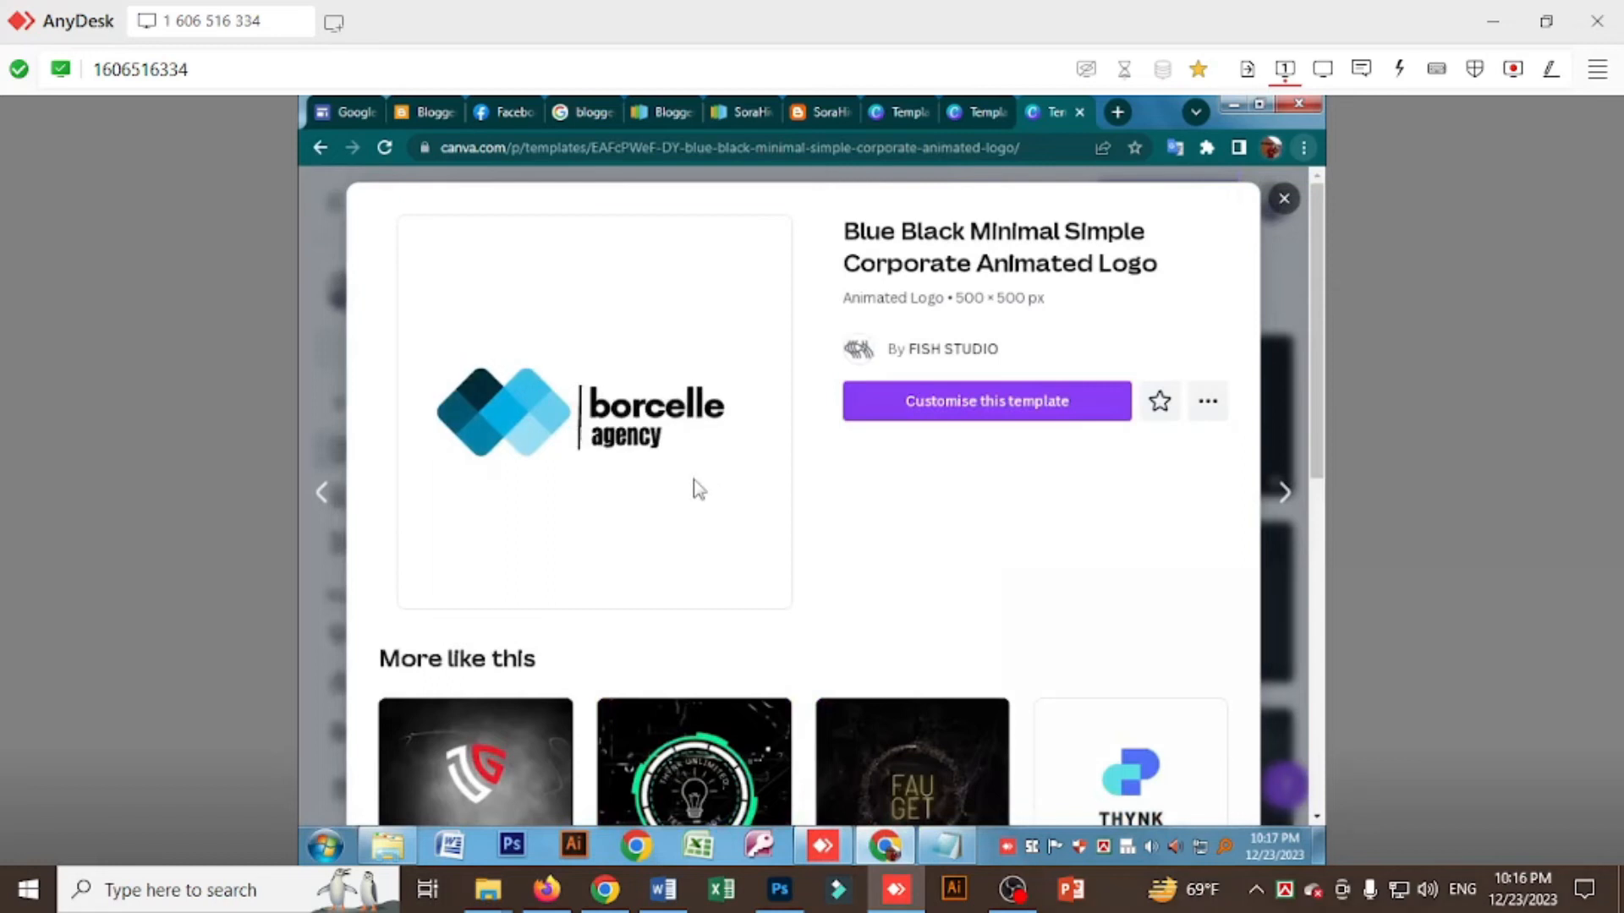
{"action": "scroll", "coordinate": [695, 489], "scroll_direction": "down", "scroll_amount": 5}
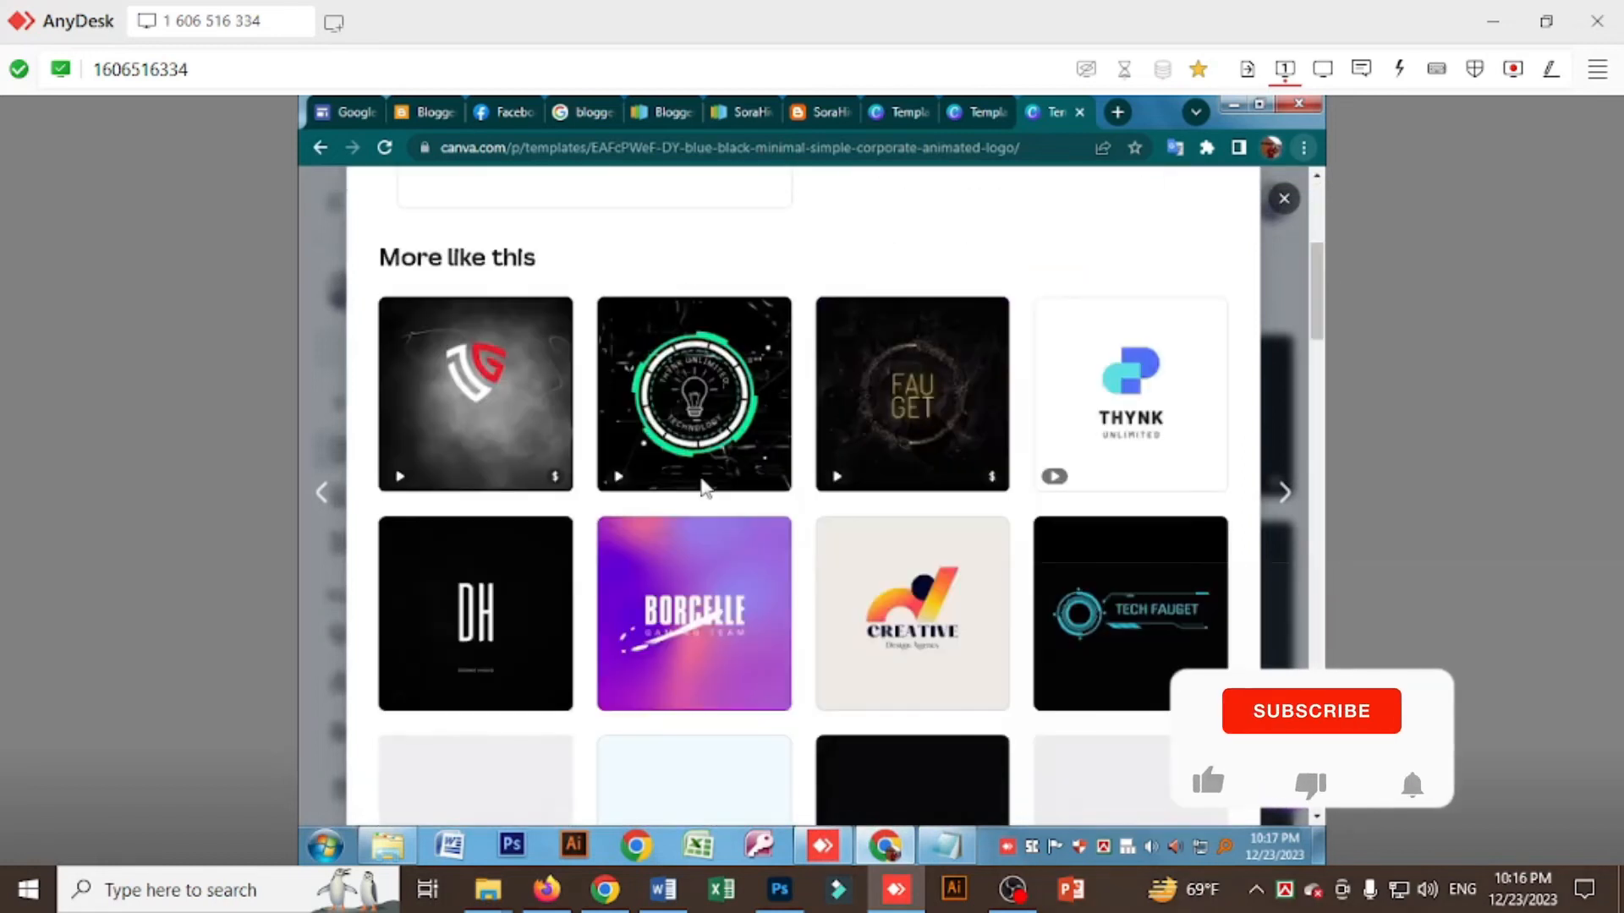
{"action": "scroll", "coordinate": [701, 488], "scroll_direction": "up", "scroll_amount": 5}
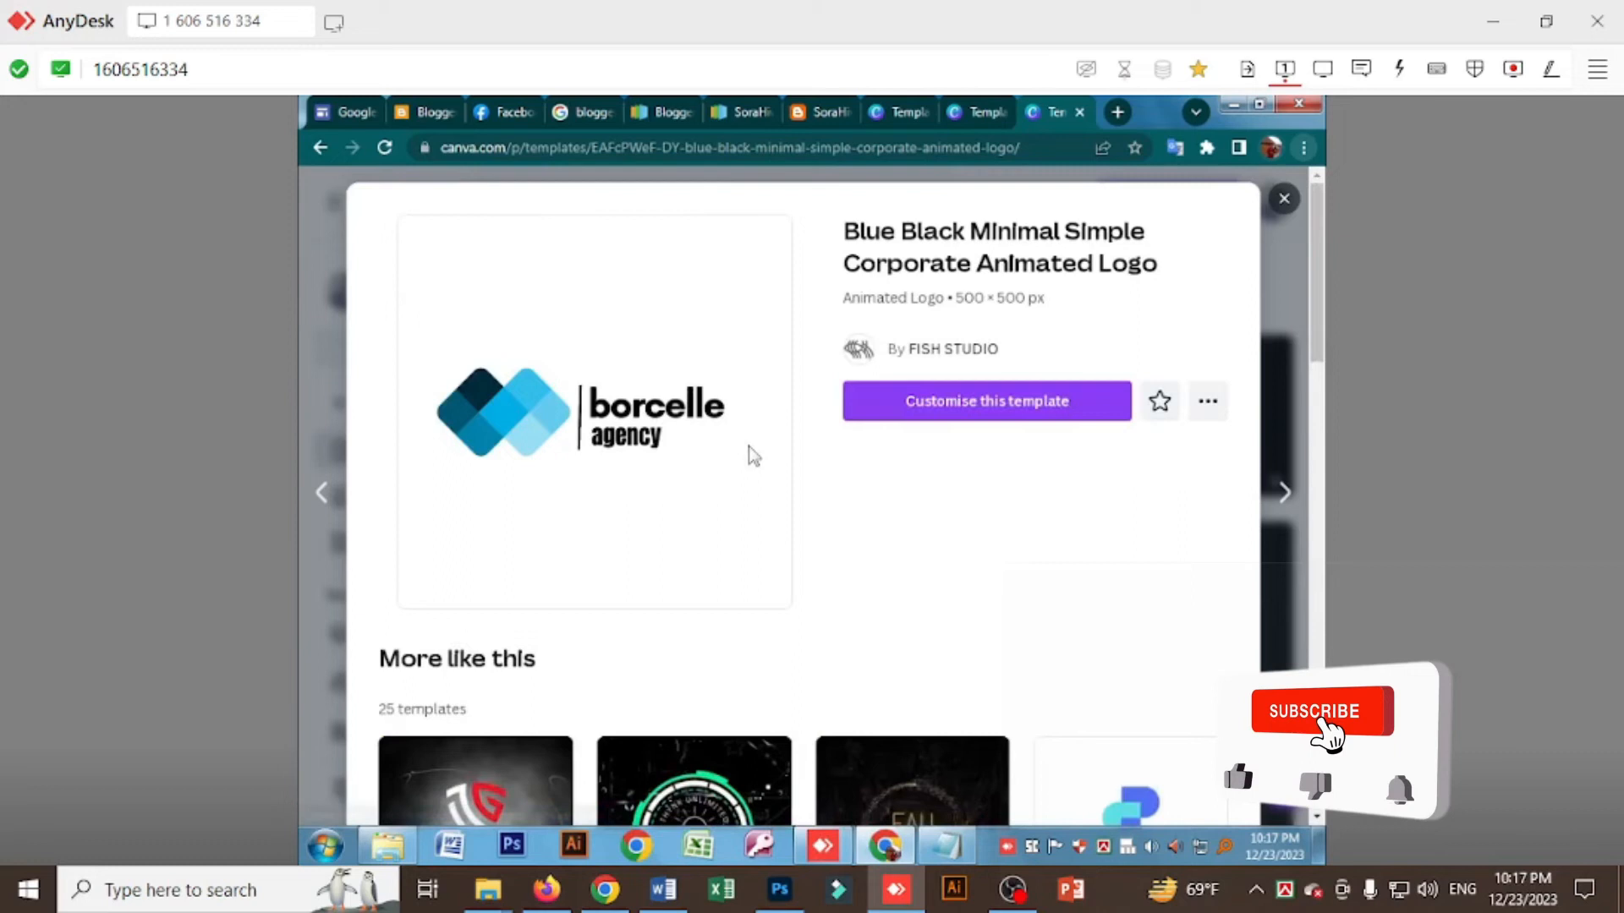
{"action": "left_click", "coordinate": [941, 413]}
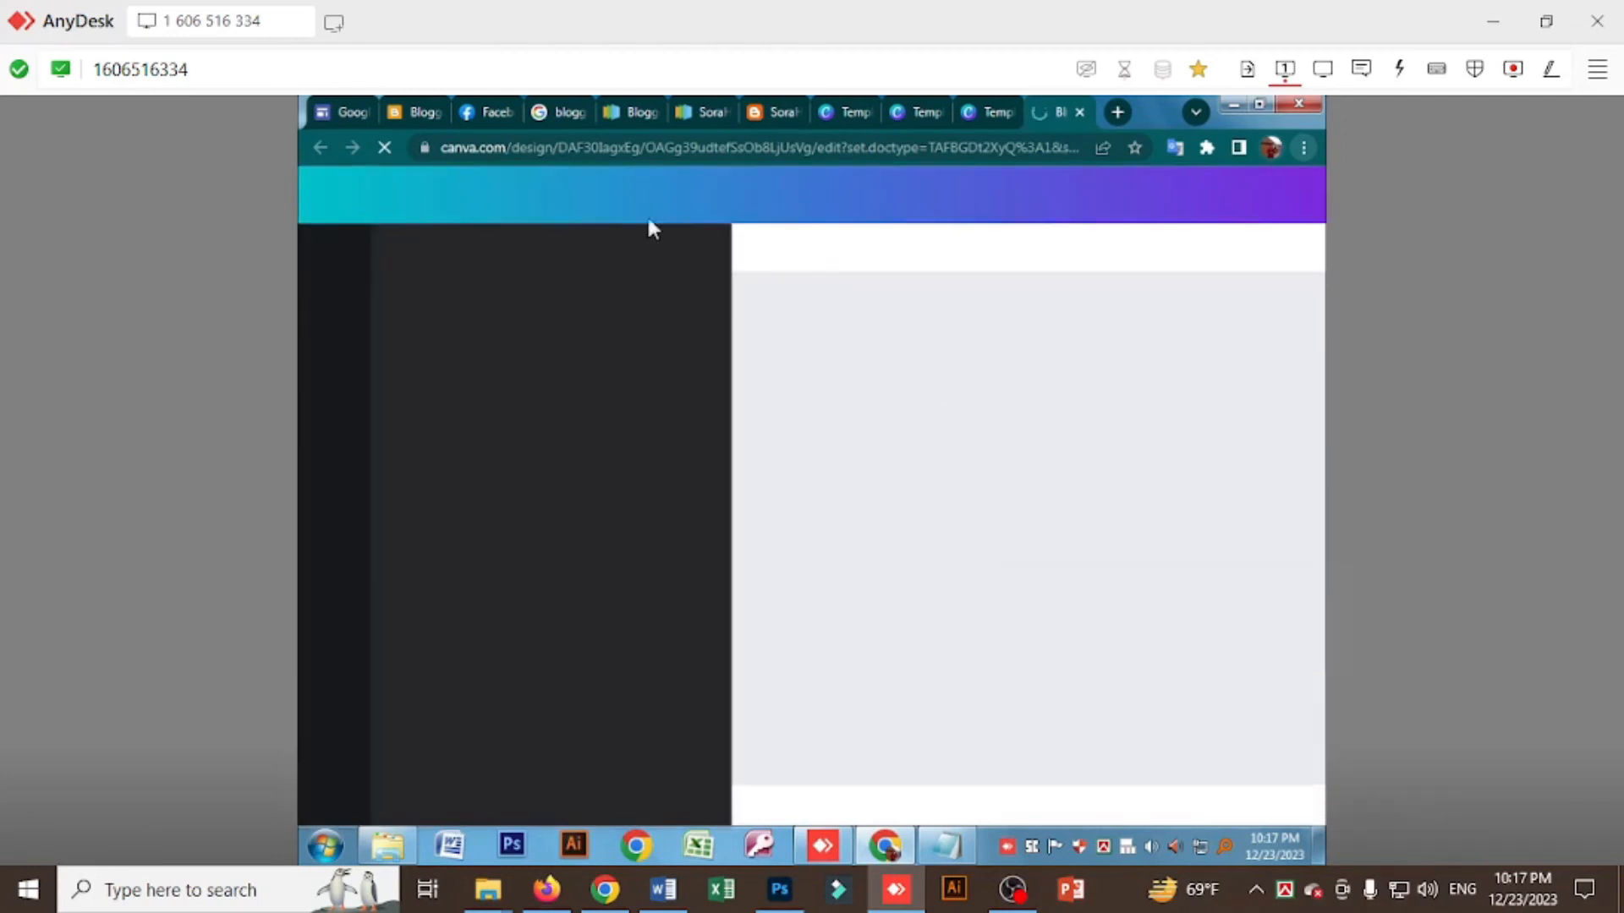
Go back from the Facebook page to the live blog to check its header logo, and return to the Canva logo design.
{"action": "left_click", "coordinate": [416, 116]}
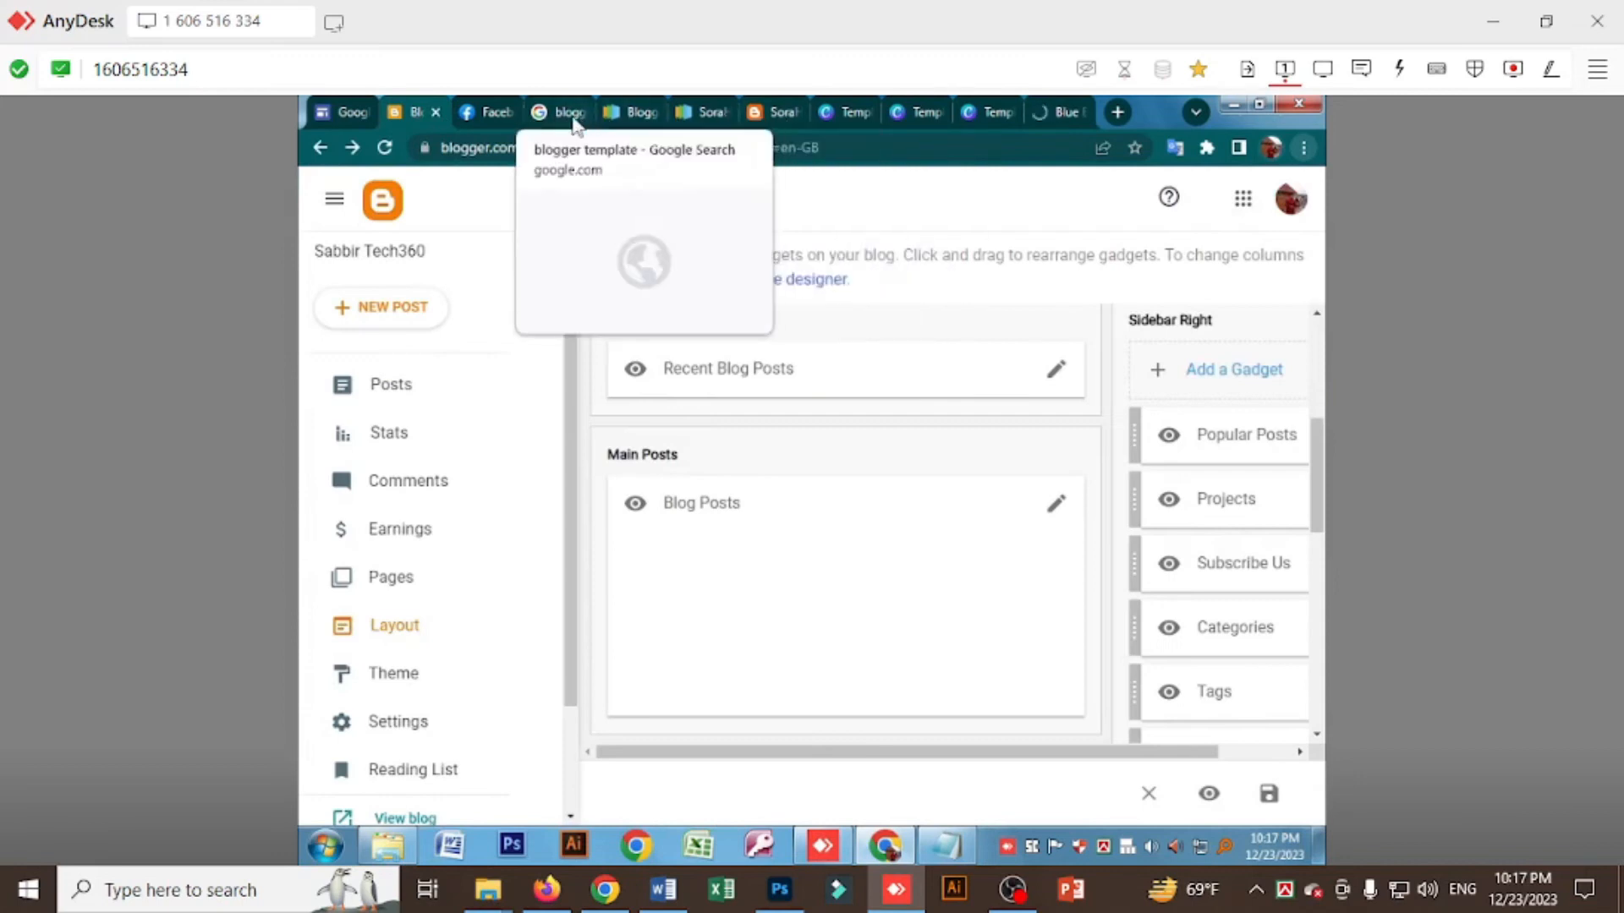
{"action": "left_click", "coordinate": [487, 113]}
{"action": "left_click", "coordinate": [322, 149]}
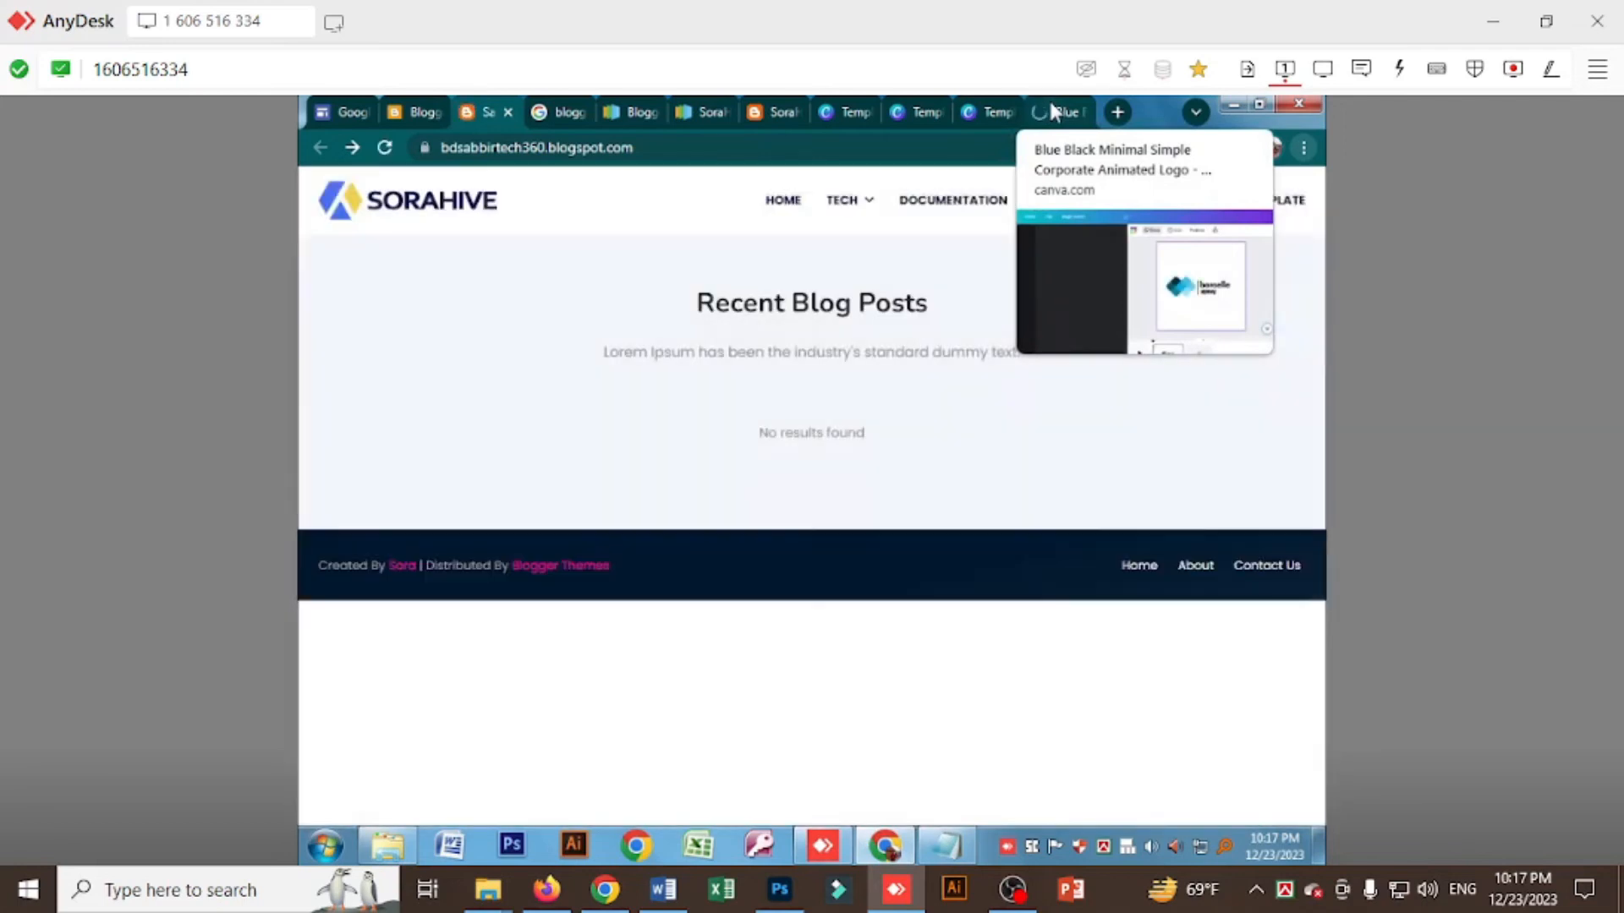
{"action": "left_click", "coordinate": [1059, 112]}
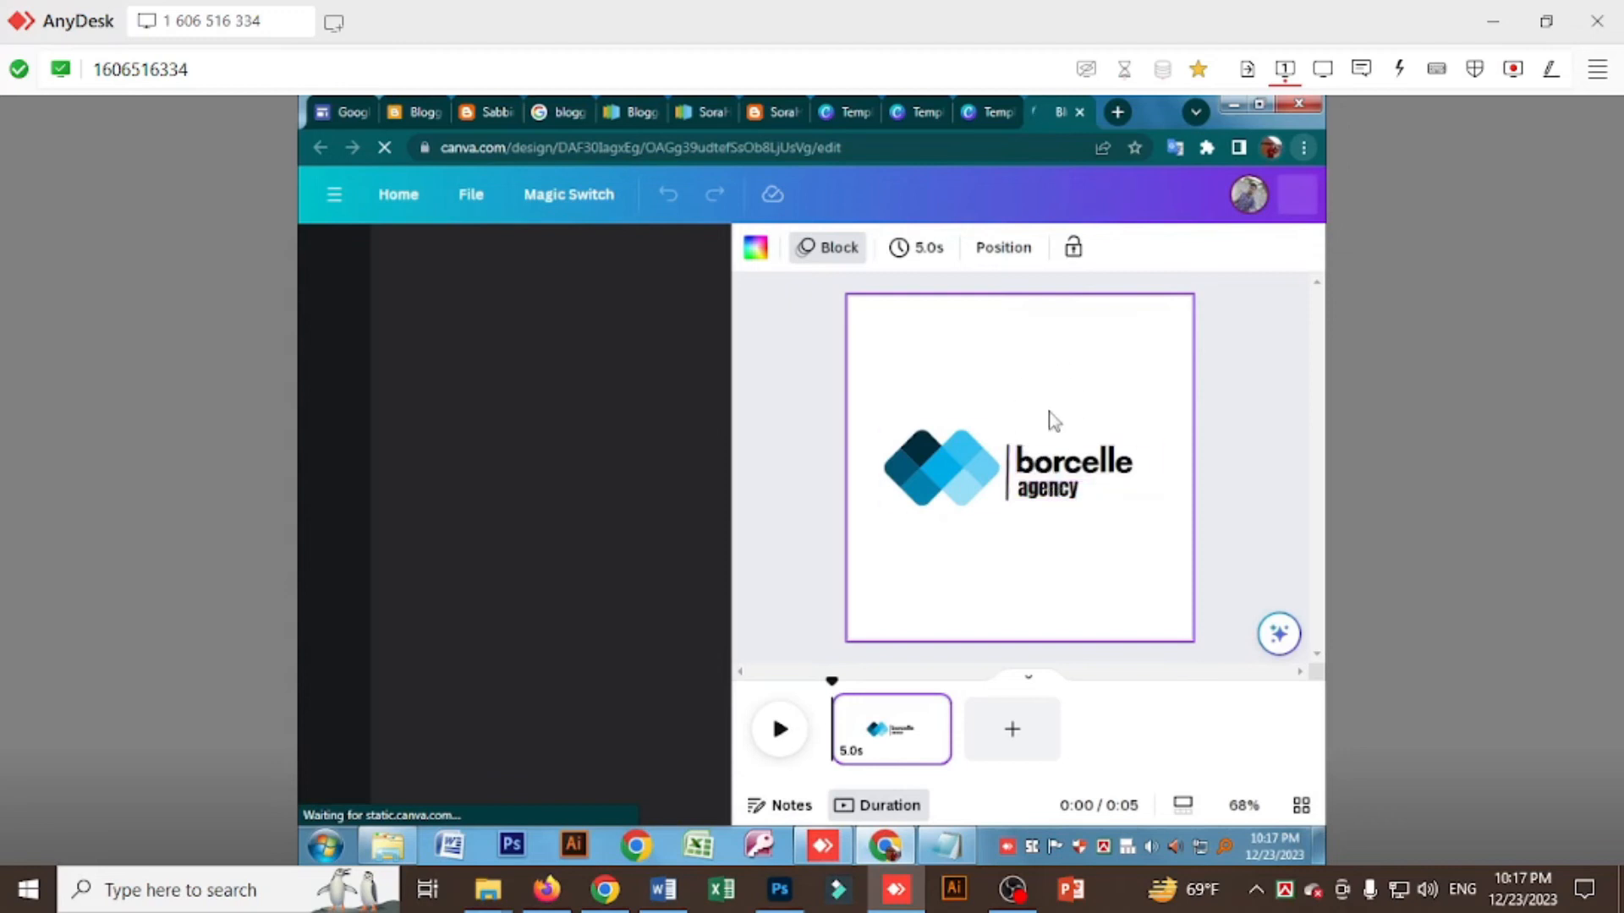
Replace the "borcelle" text in the logo with "Sabbir Tech360".
{"action": "left_click", "coordinate": [1082, 478]}
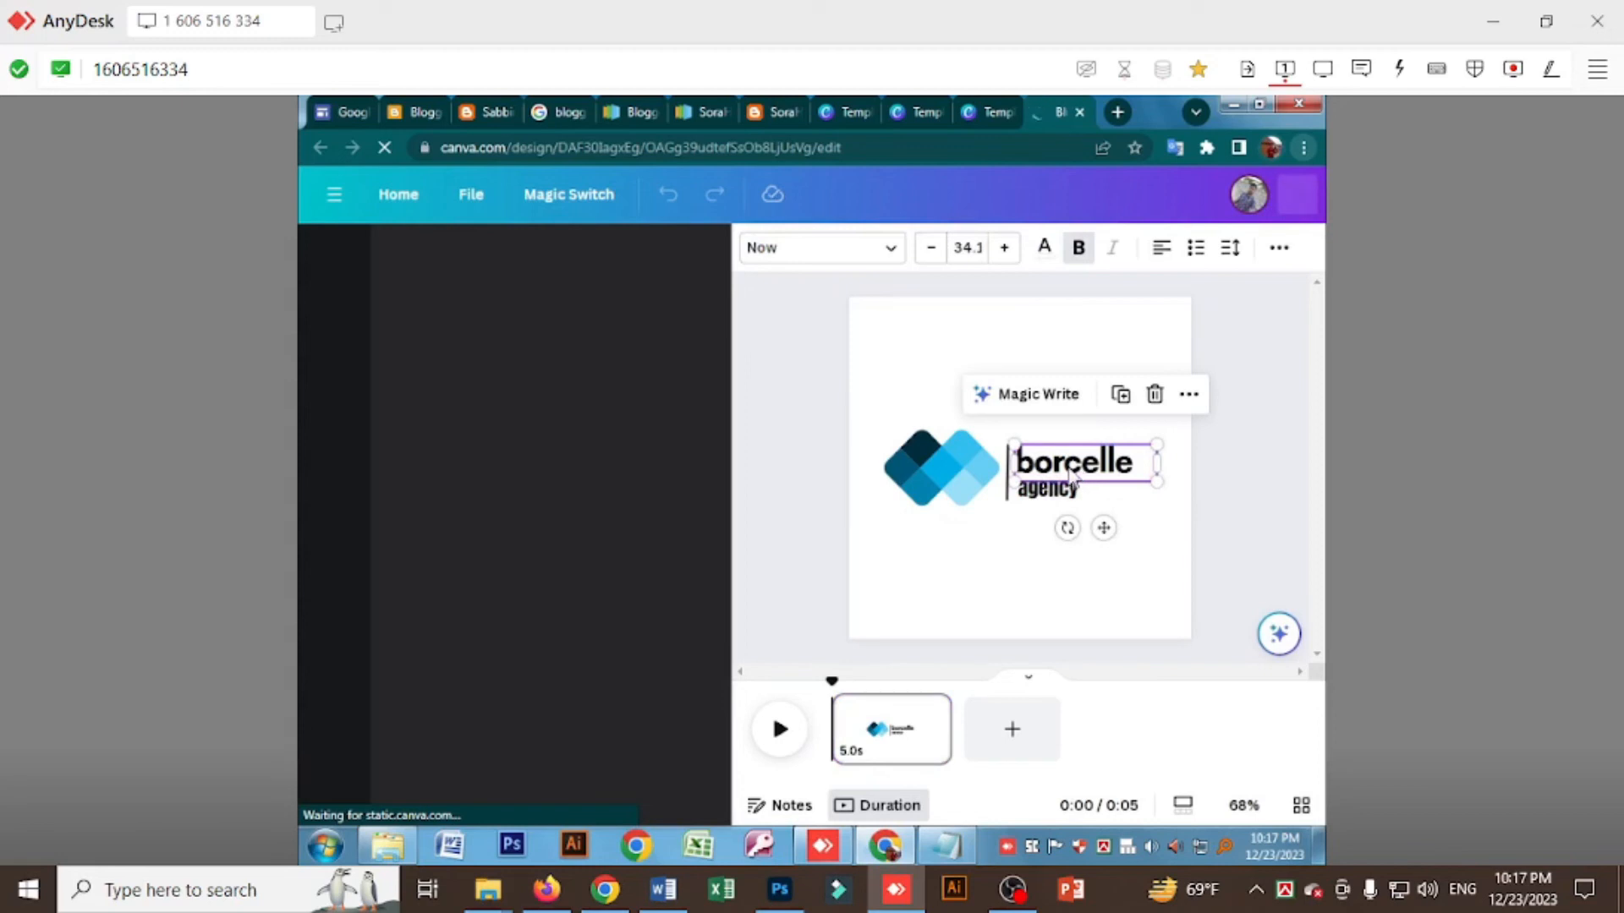
{"action": "double_click", "coordinate": [1070, 475]}
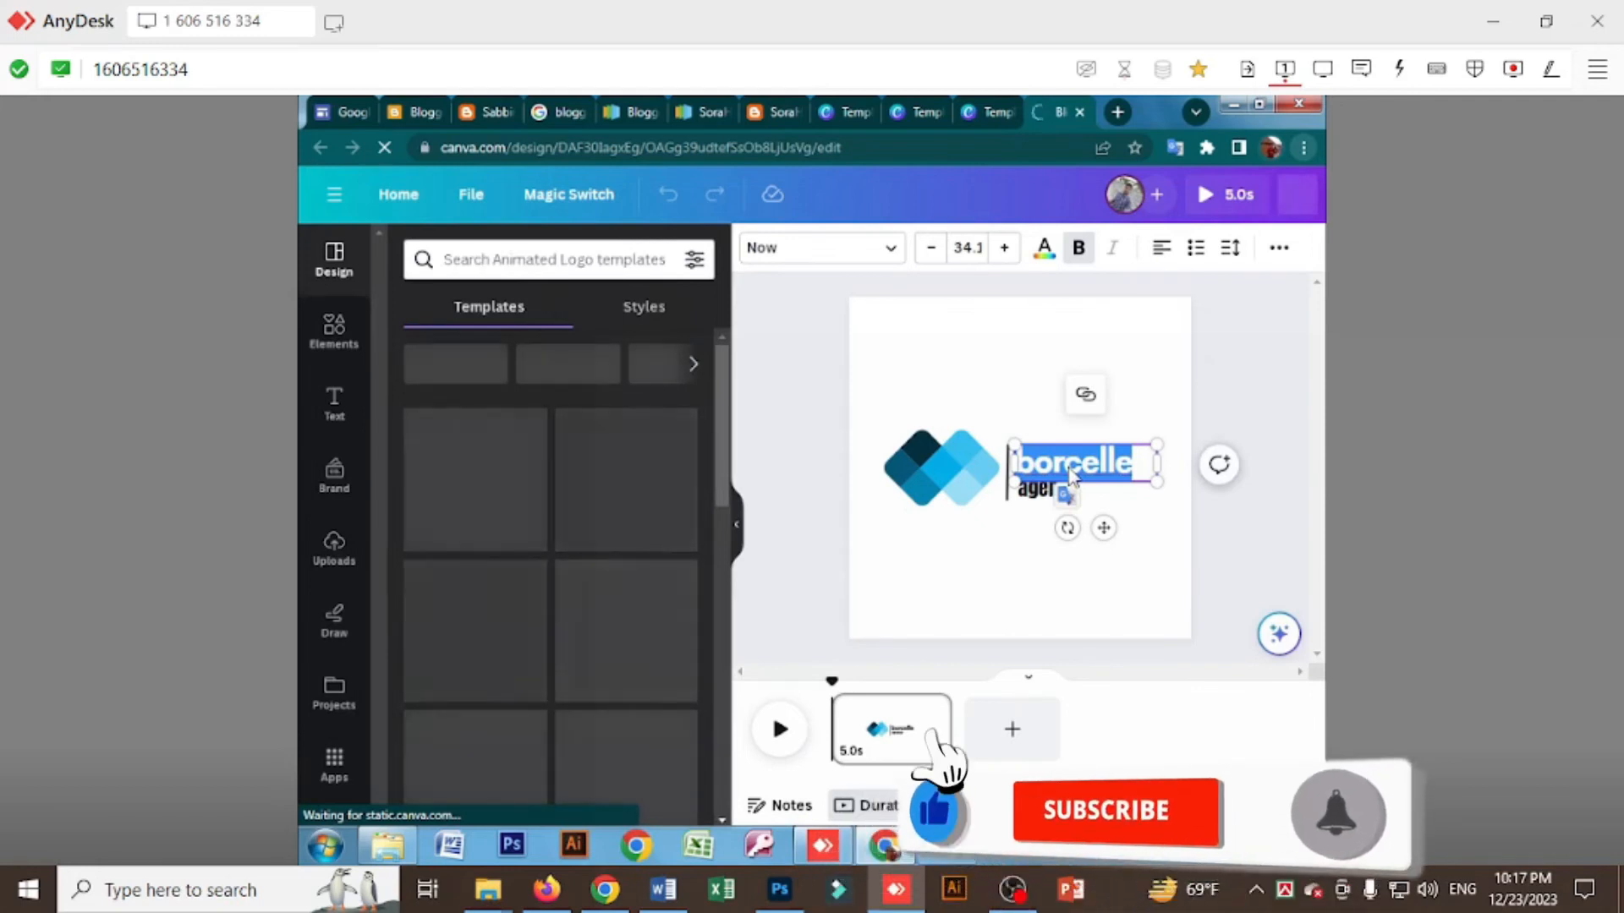
{"action": "type", "text": "Bs"}
{"action": "key", "text": "BackSpace"}
{"action": "key", "text": "BackSpace"}
{"action": "type", "text": "Sabbir"}
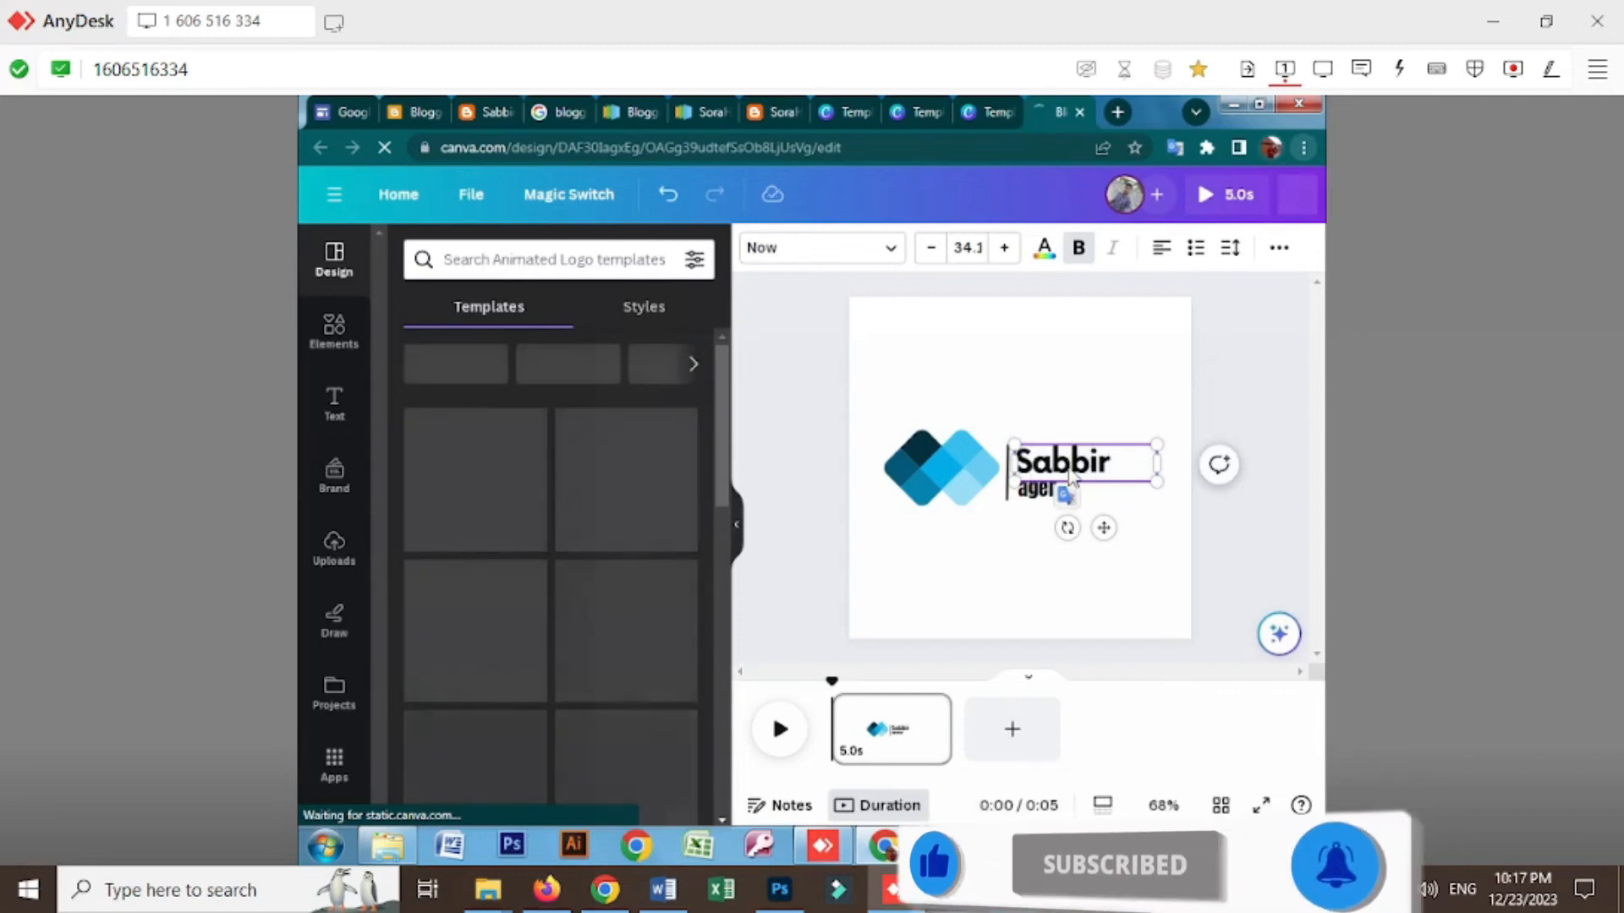
{"action": "type", "text": " Tech36"}
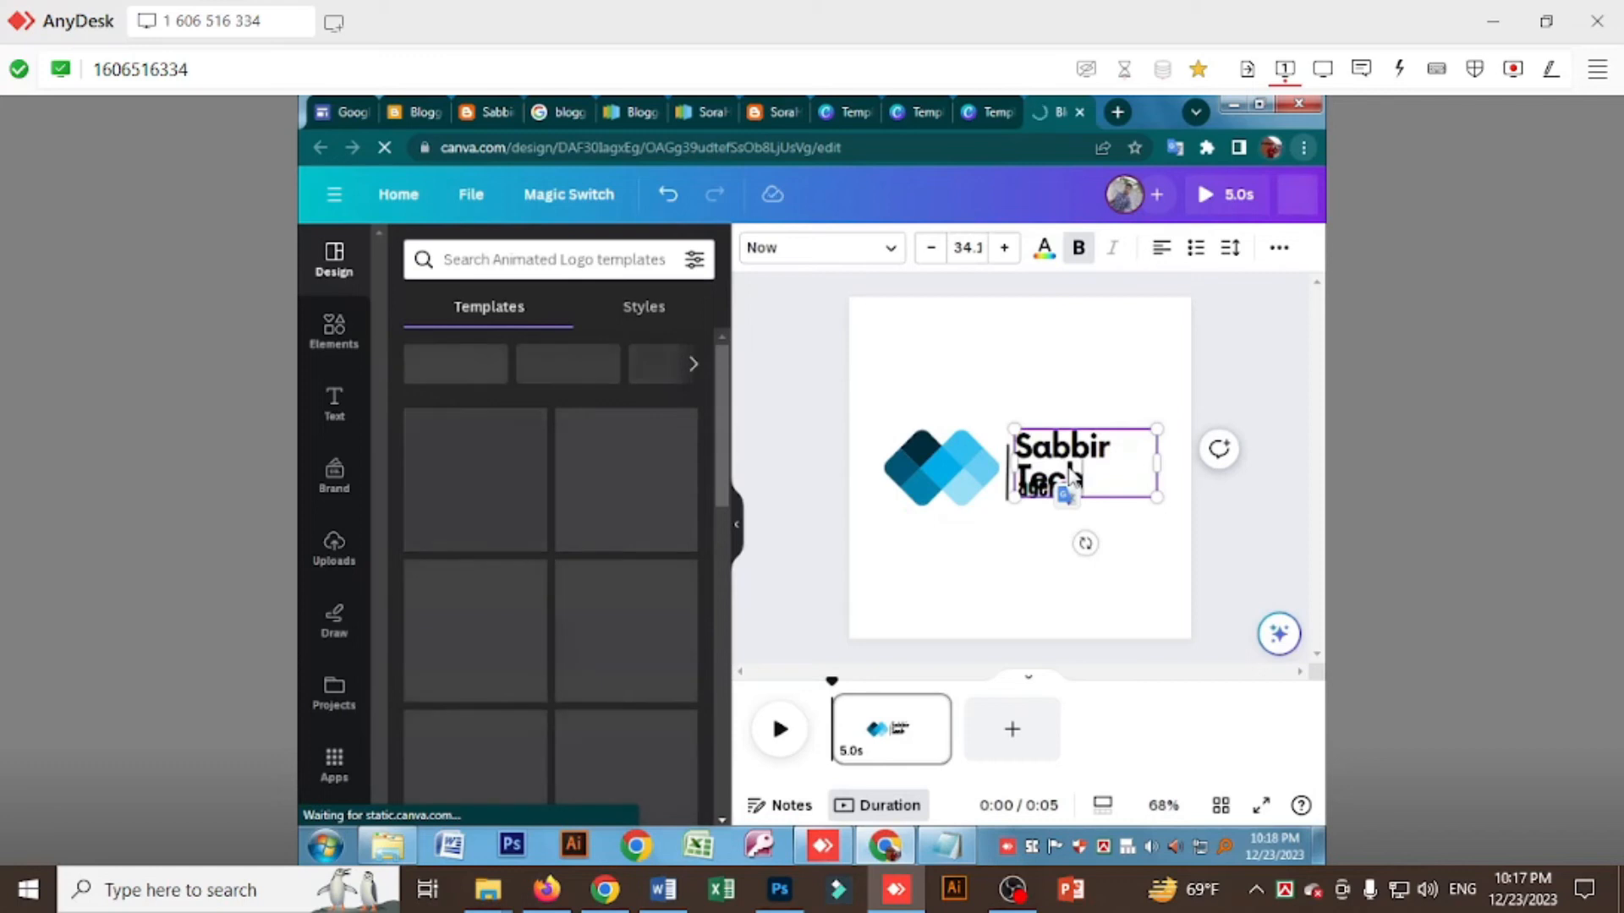
{"action": "type", "text": "0"}
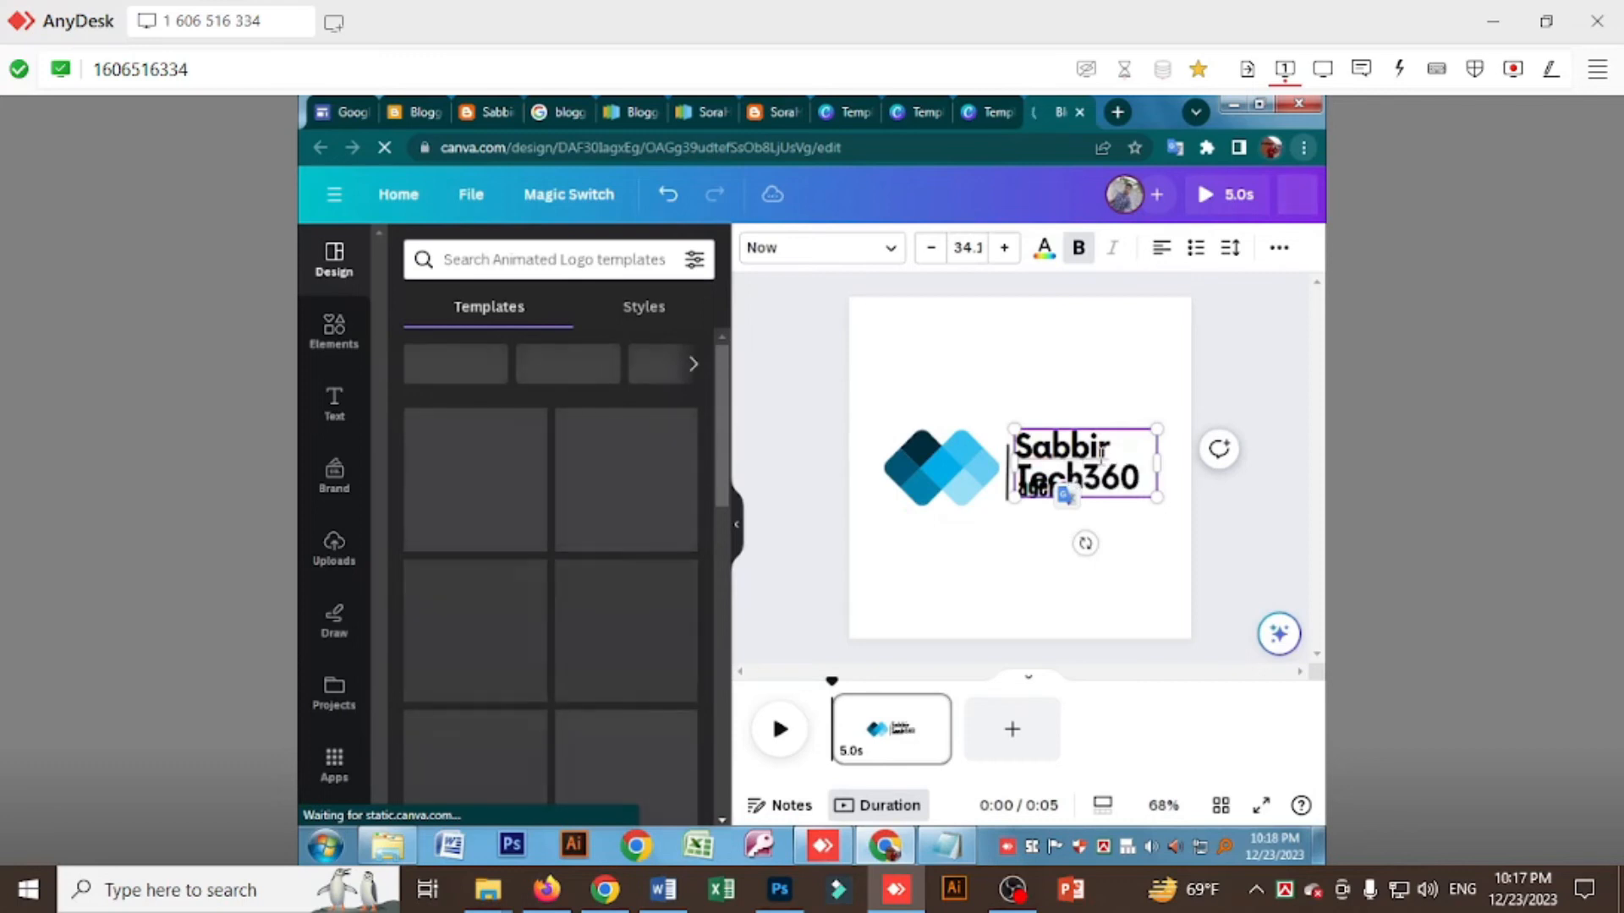
Cut "Tech360" from the logo's upper text and paste it over "agency" in the lower text, then deselect the text.
{"action": "left_click_drag", "start_coordinate": [1139, 479], "coordinate": [1023, 480]}
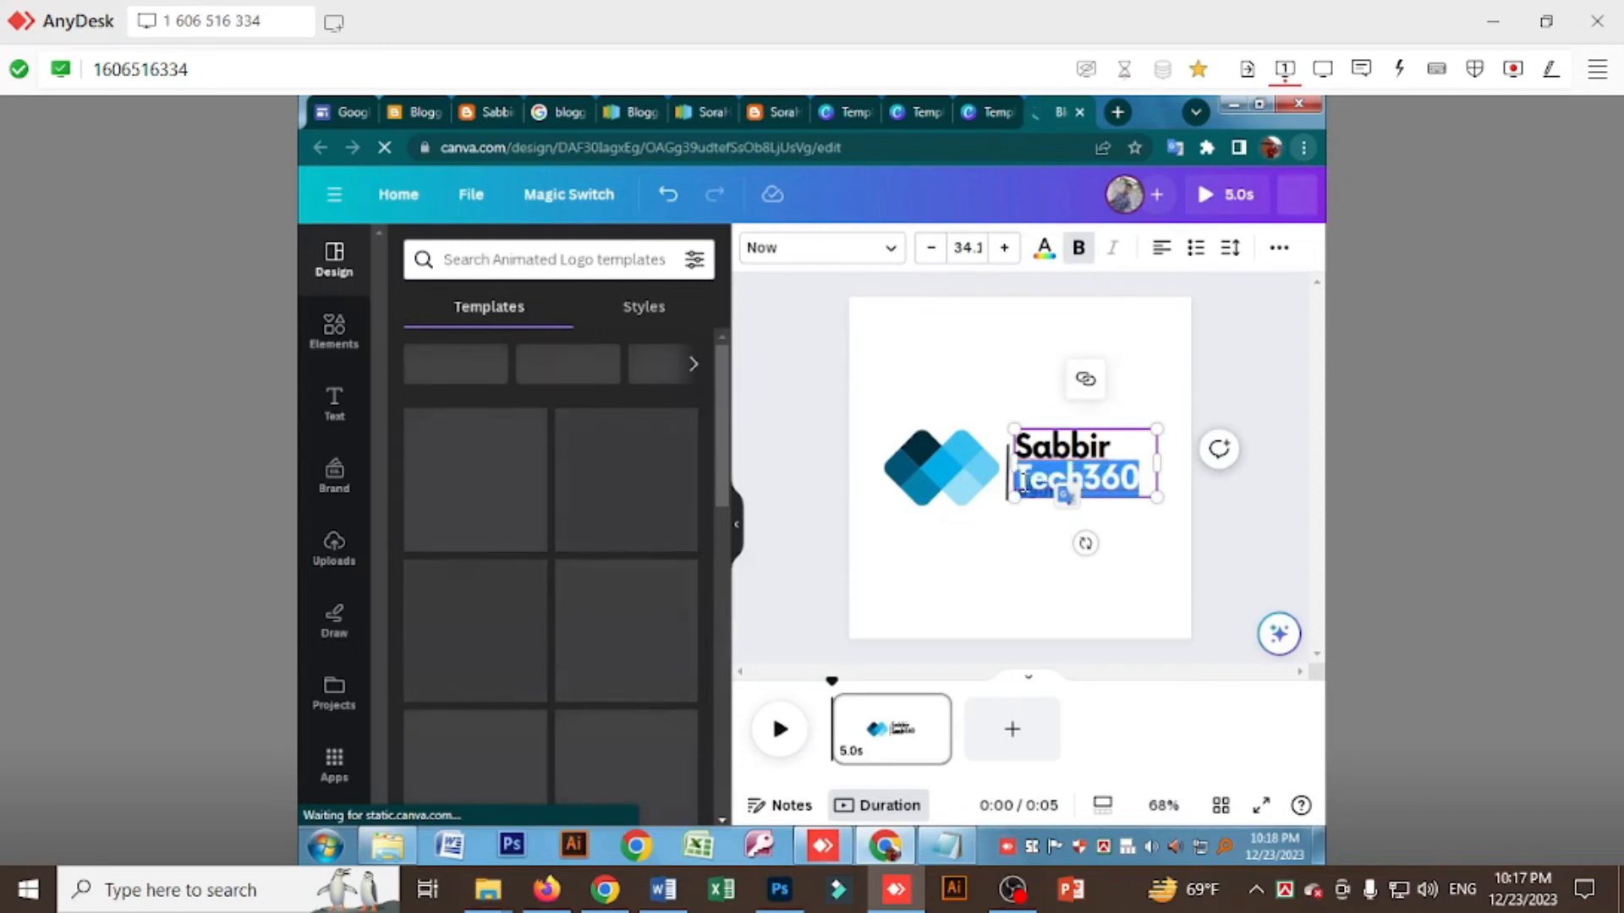
{"action": "key", "text": "ctrl+x"}
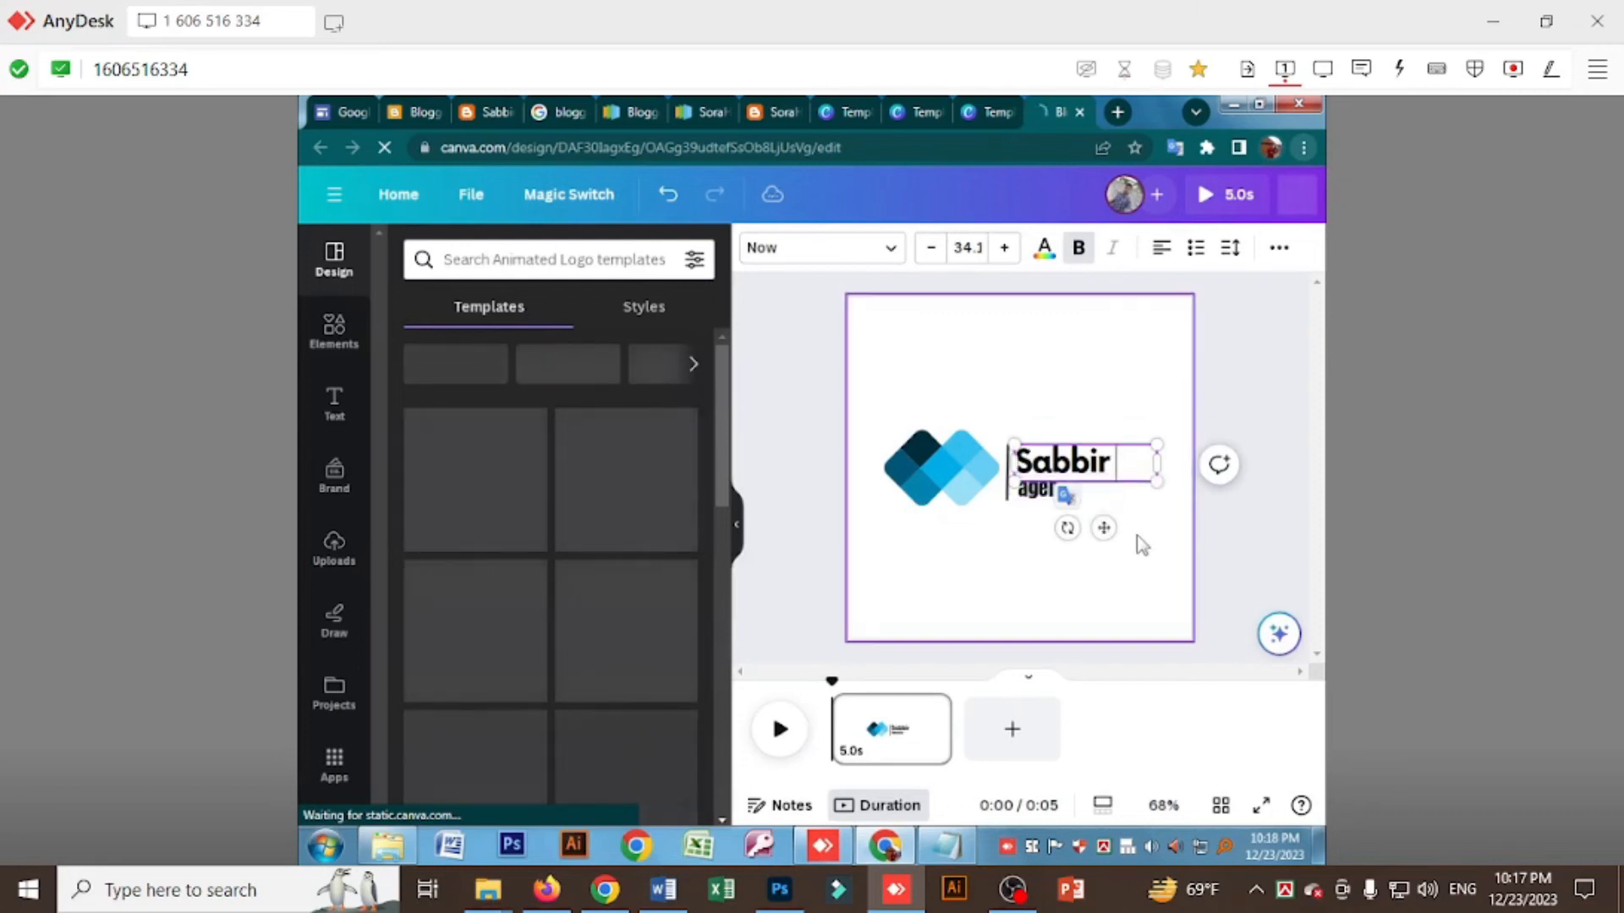
{"action": "left_click", "coordinate": [1053, 501]}
{"action": "double_click", "coordinate": [1051, 501]}
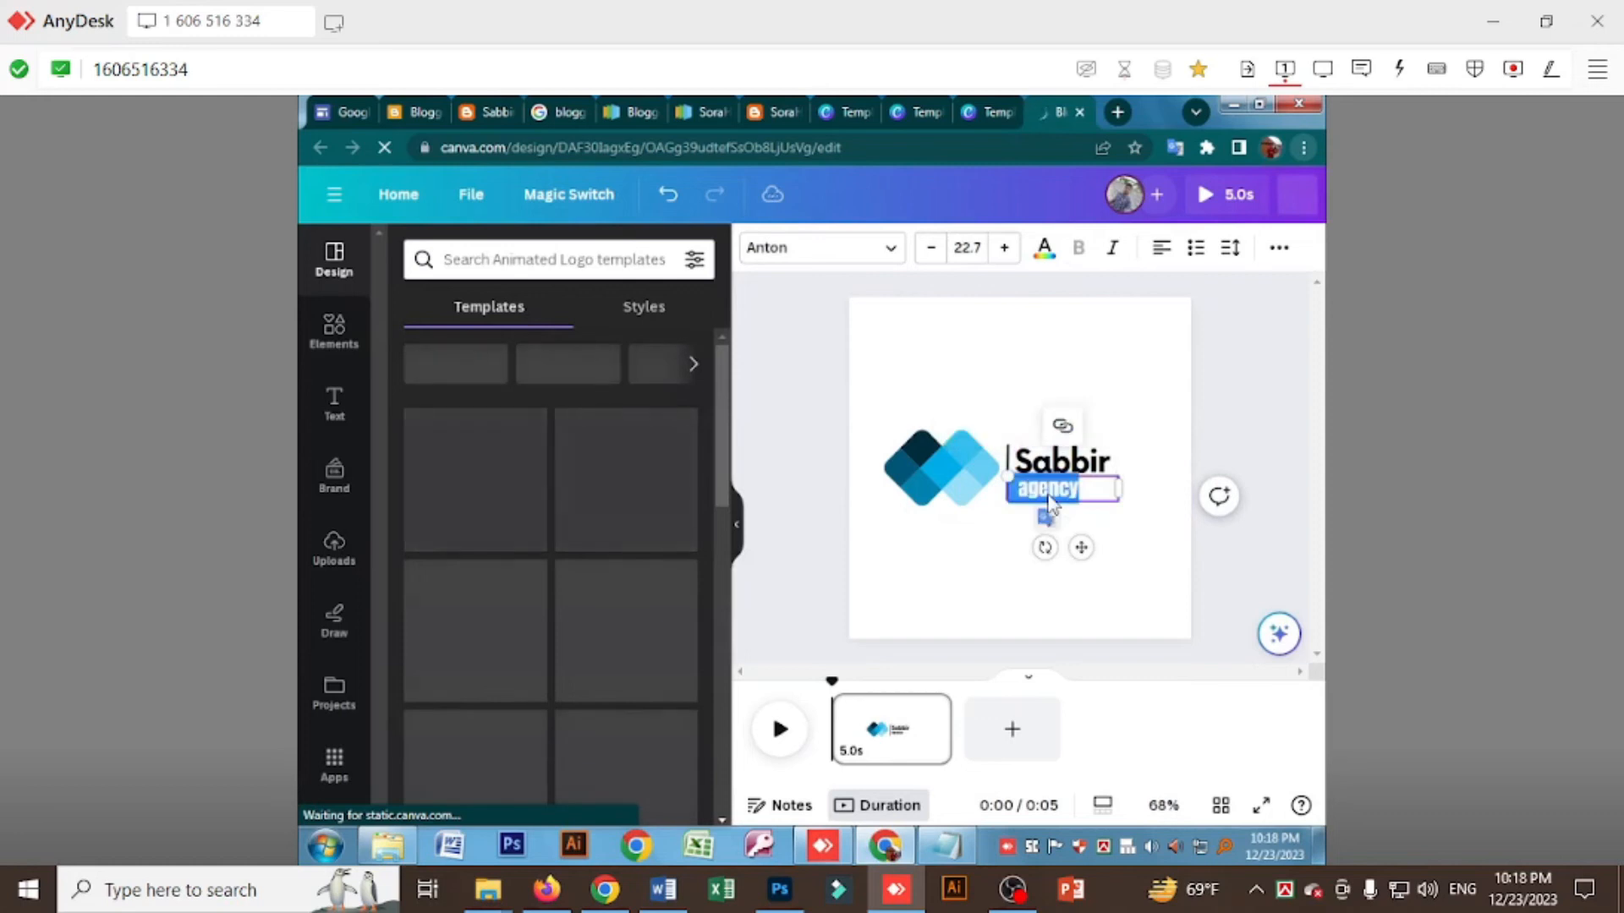
{"action": "key", "text": "ctrl+v"}
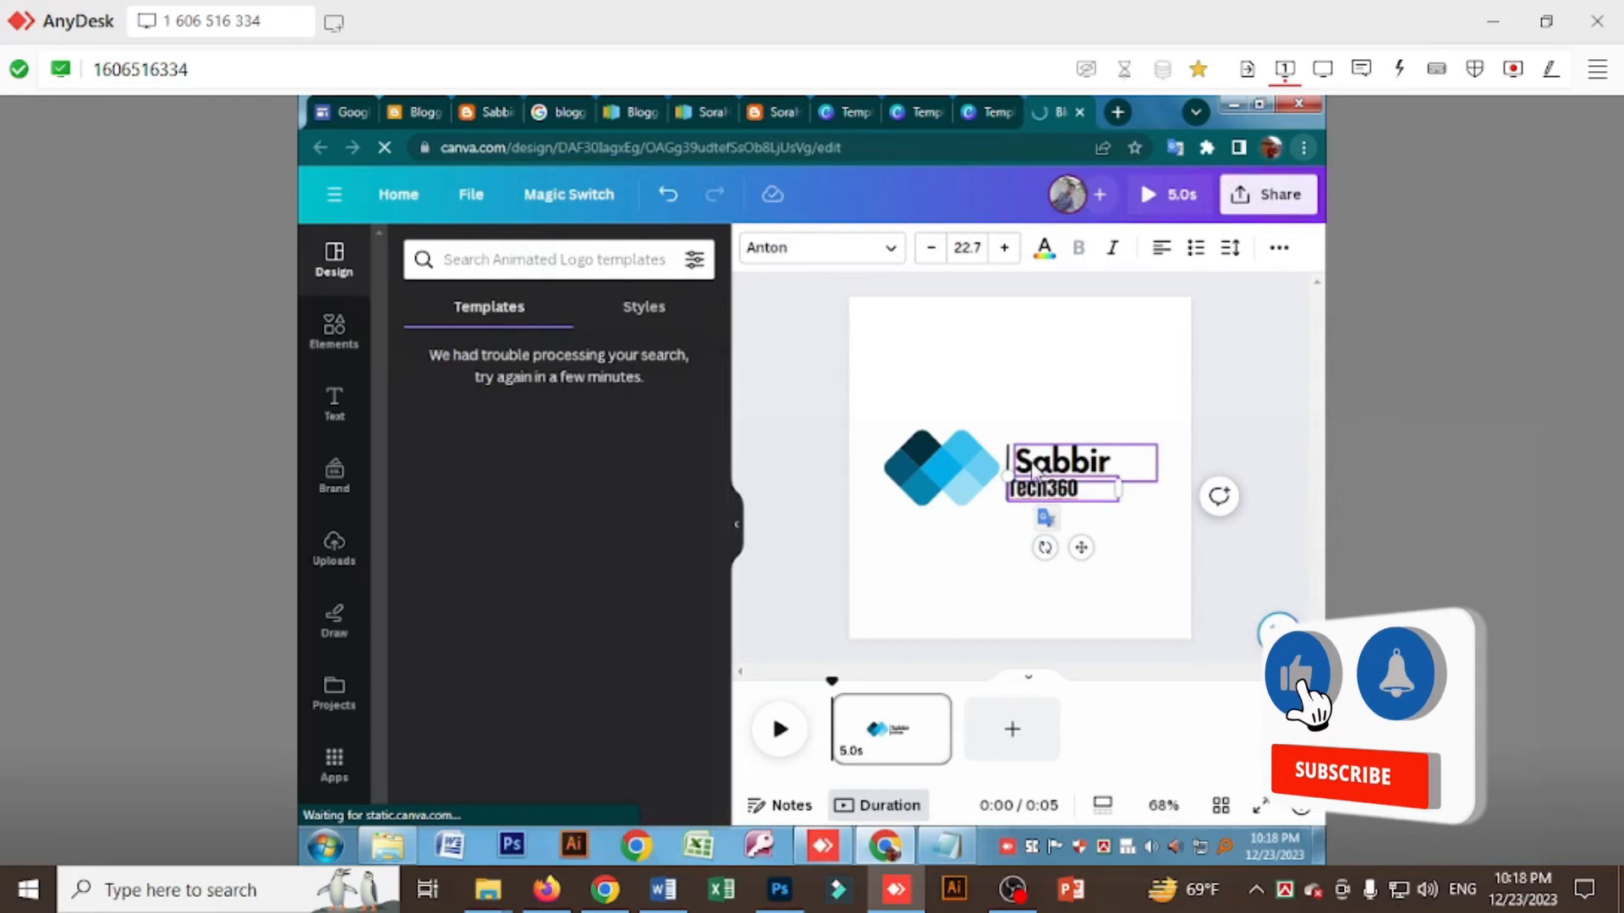
{"action": "left_click", "coordinate": [1150, 616]}
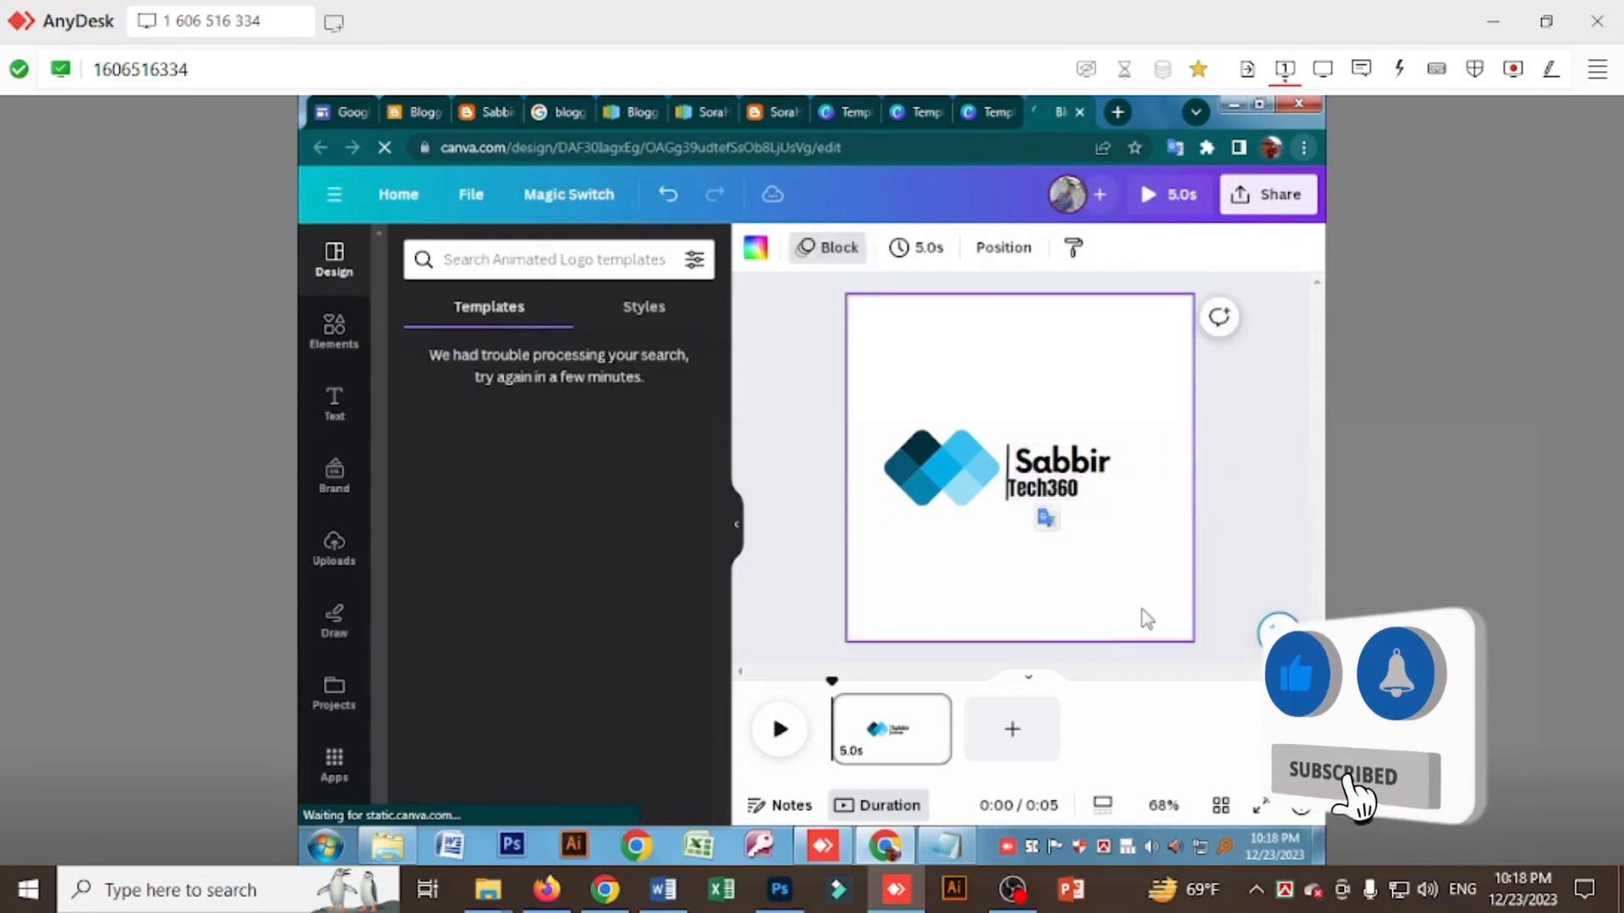
Align the "Tech360" text under "Sabbir" in the logo and set the "Sabbir" font to Fredoka One.
{"action": "left_click", "coordinate": [1055, 499]}
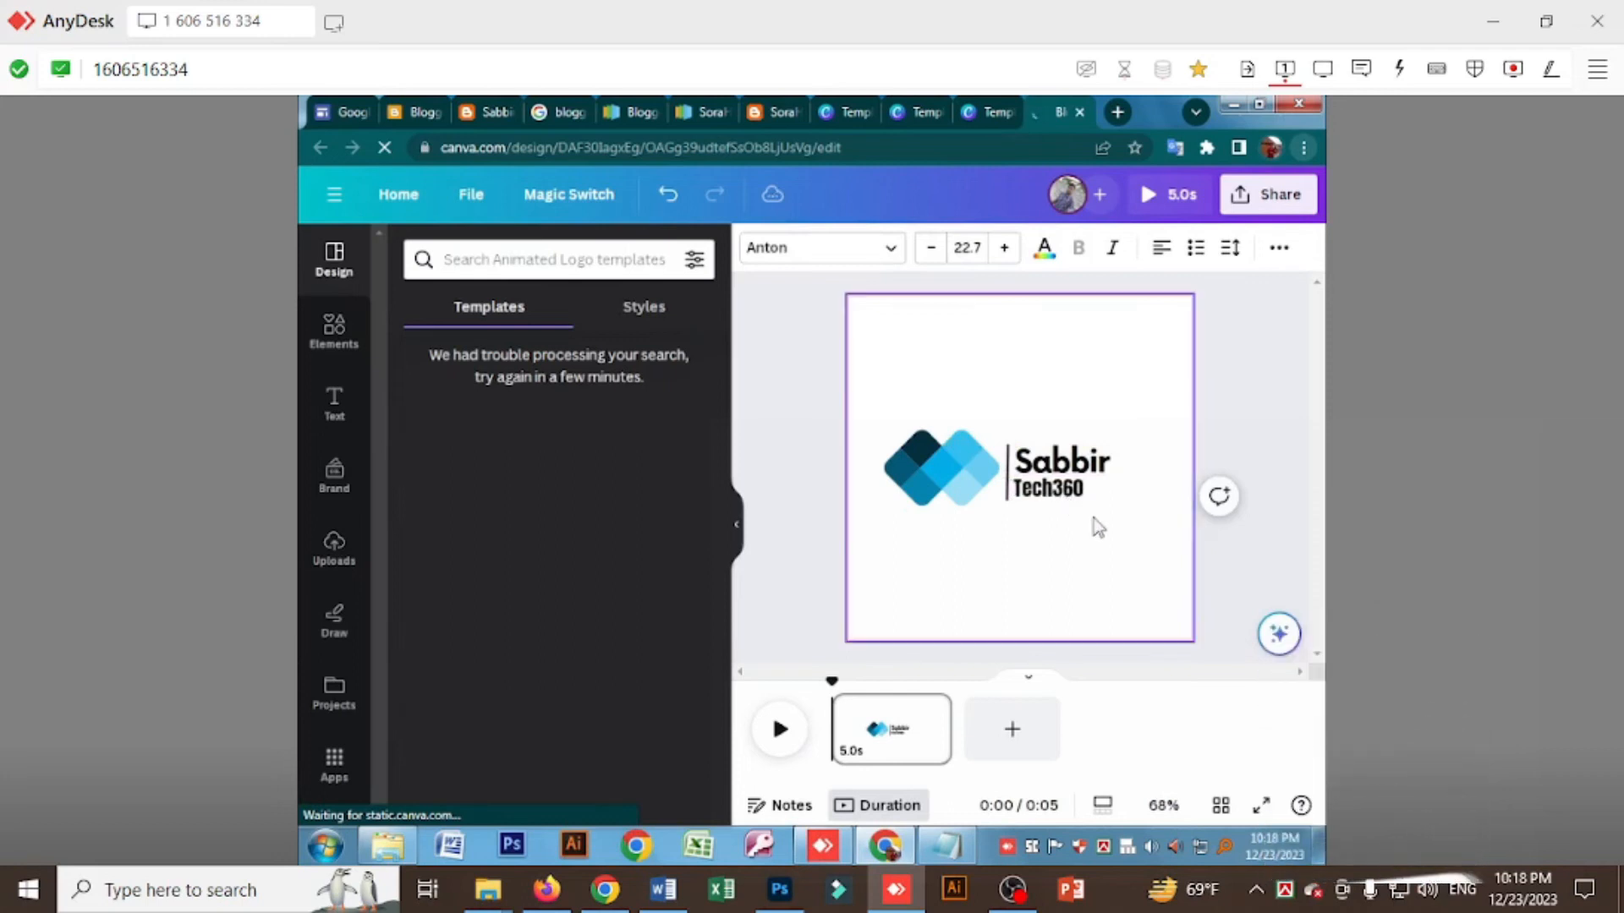
{"action": "key", "text": "Up"}
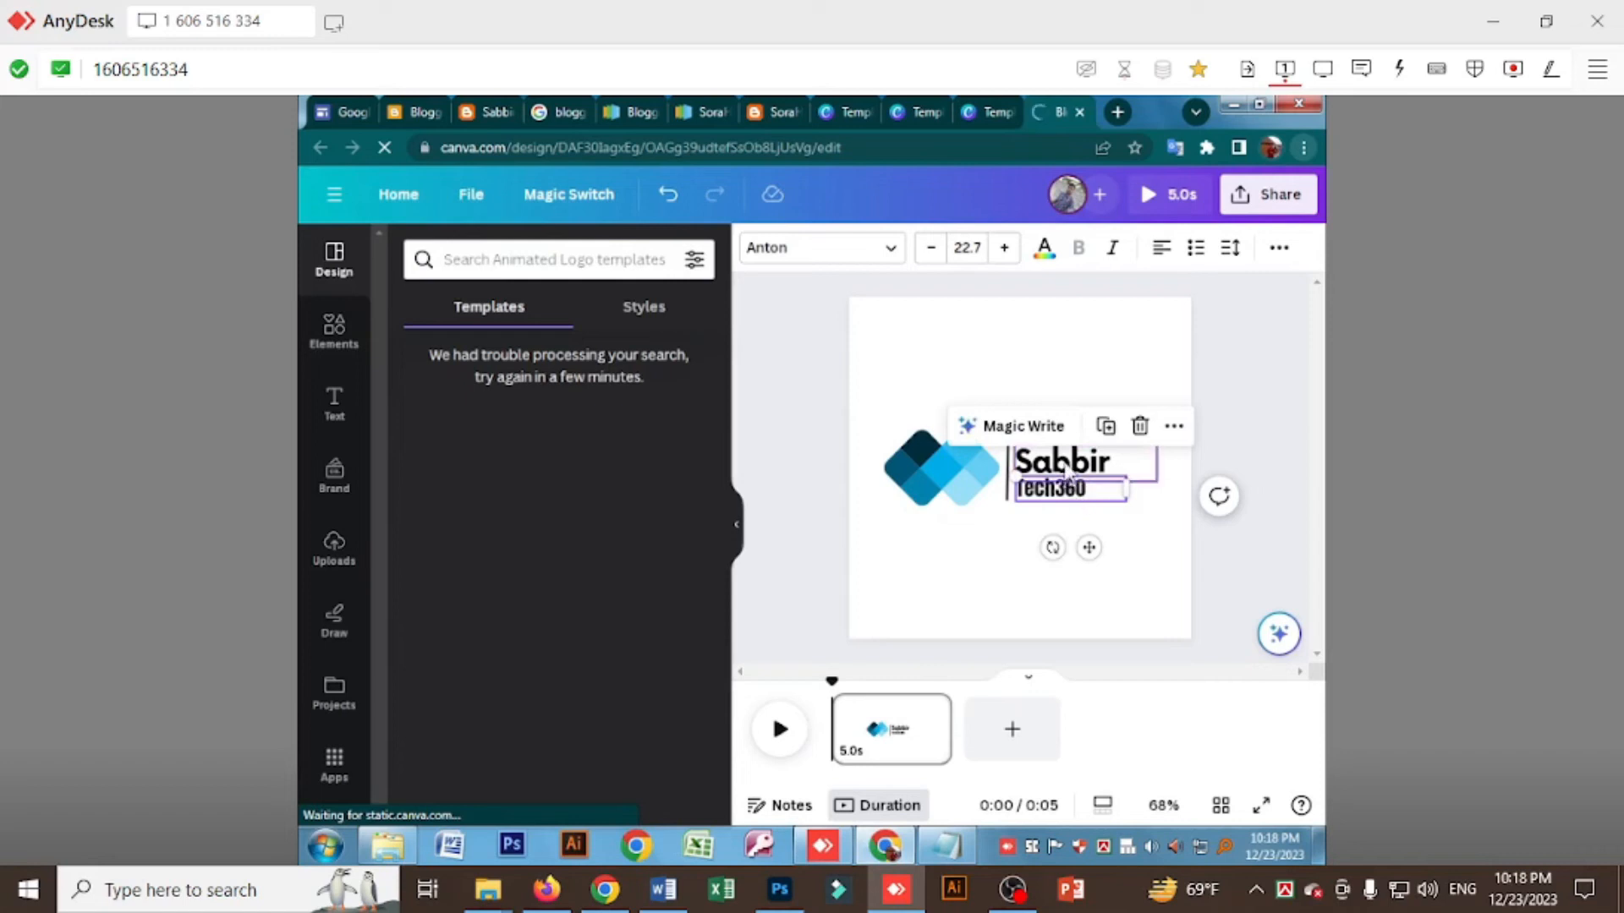
{"action": "left_click", "coordinate": [1067, 470]}
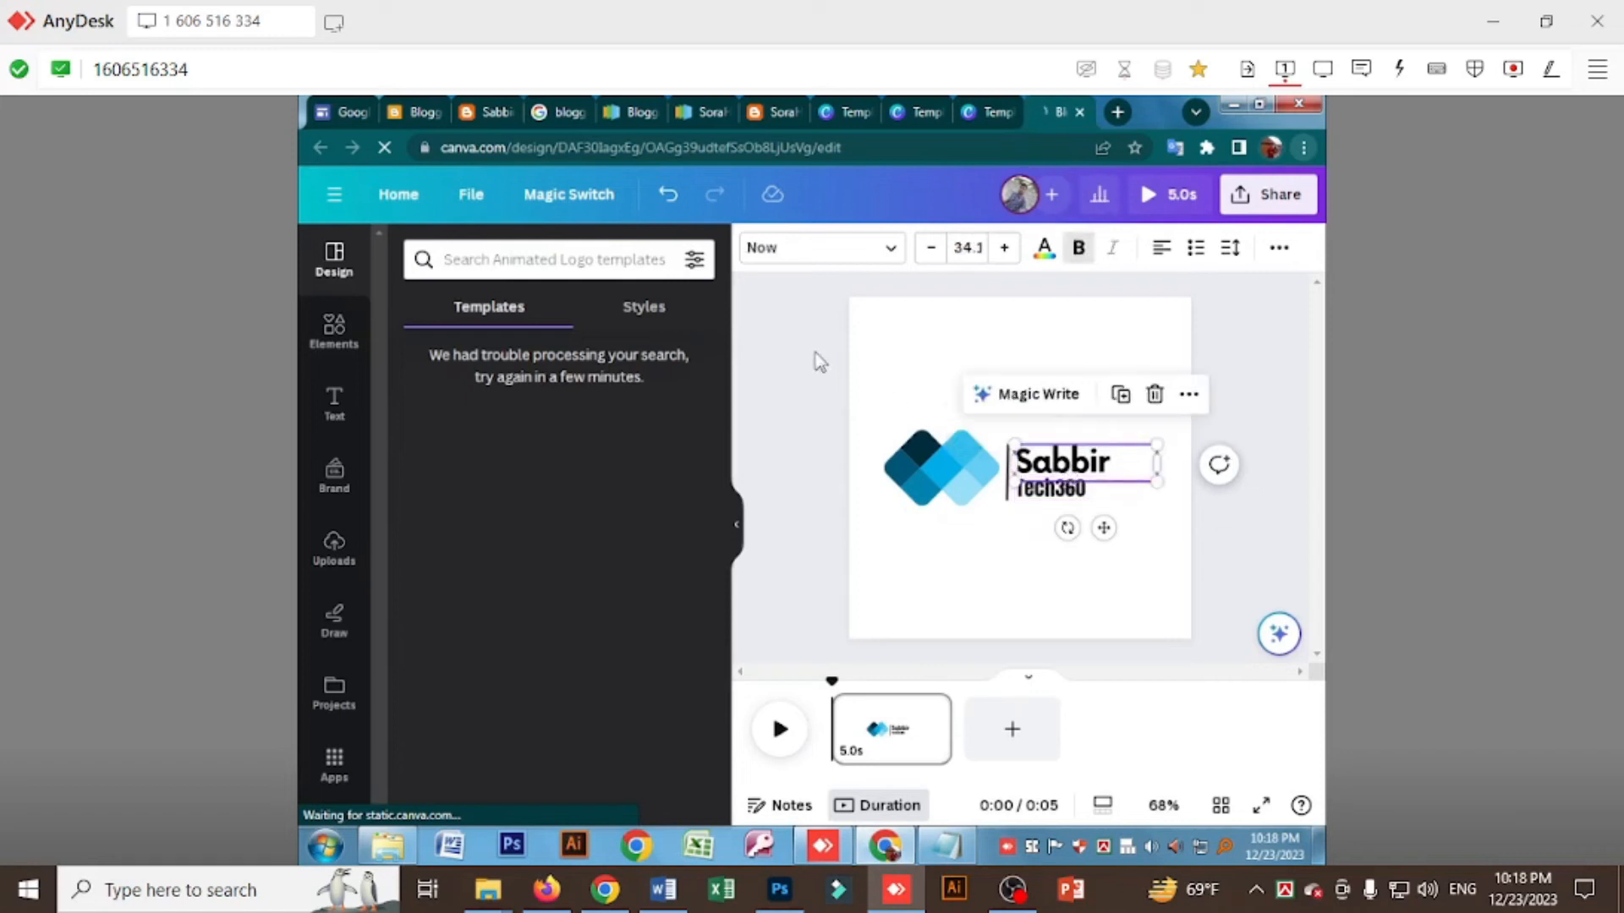
{"action": "left_click", "coordinate": [901, 254]}
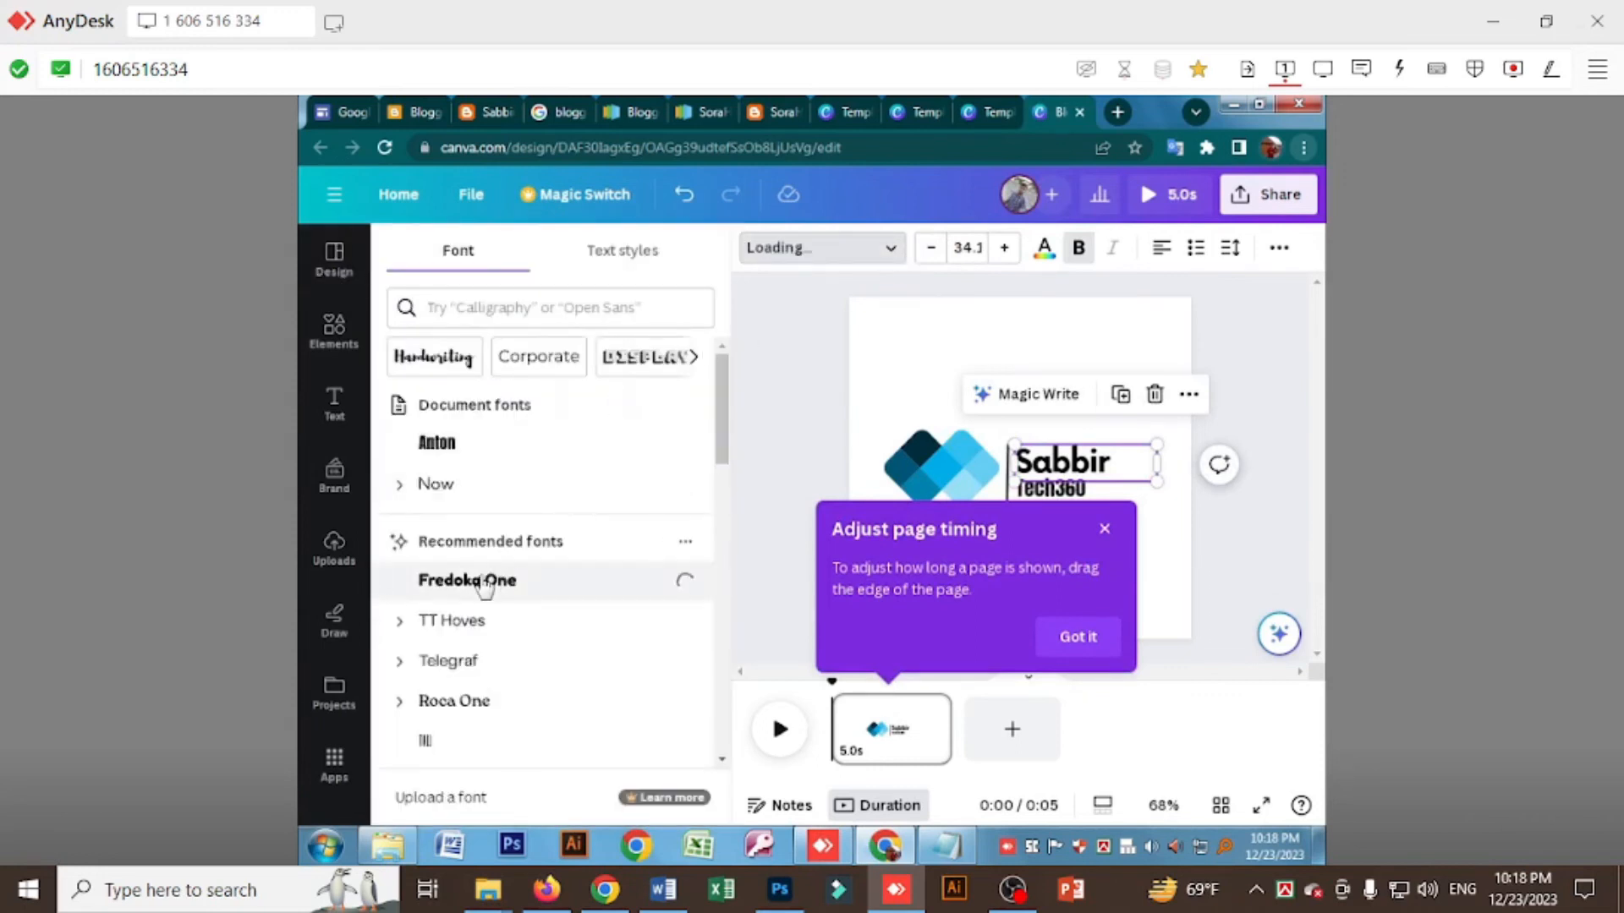
{"action": "left_click", "coordinate": [1078, 641]}
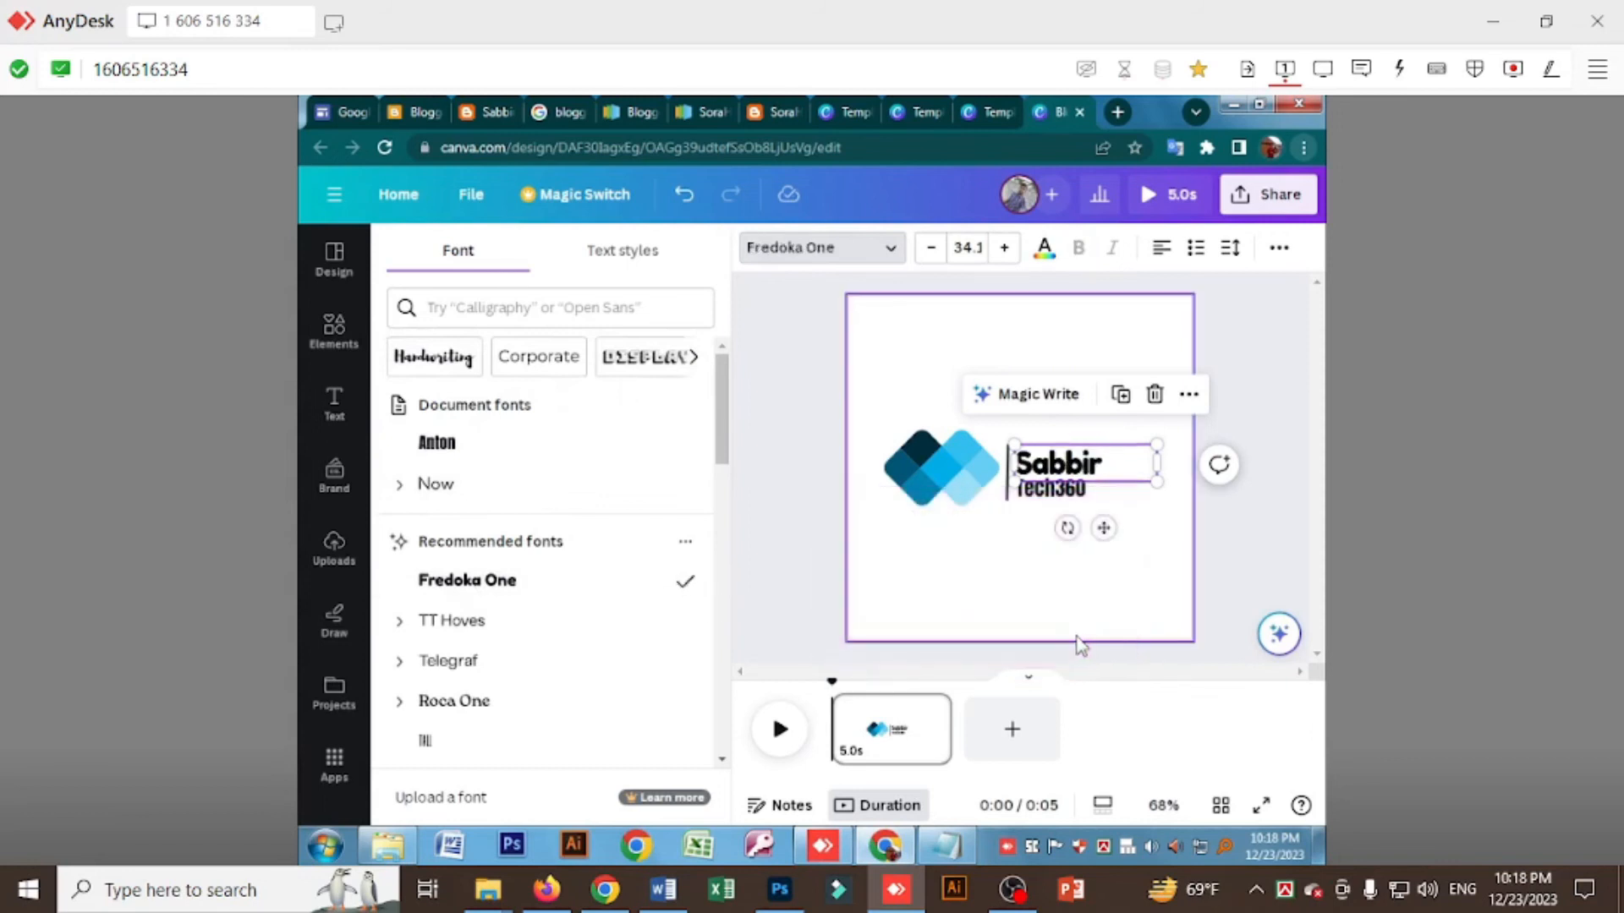
{"action": "left_click", "coordinate": [1045, 250]}
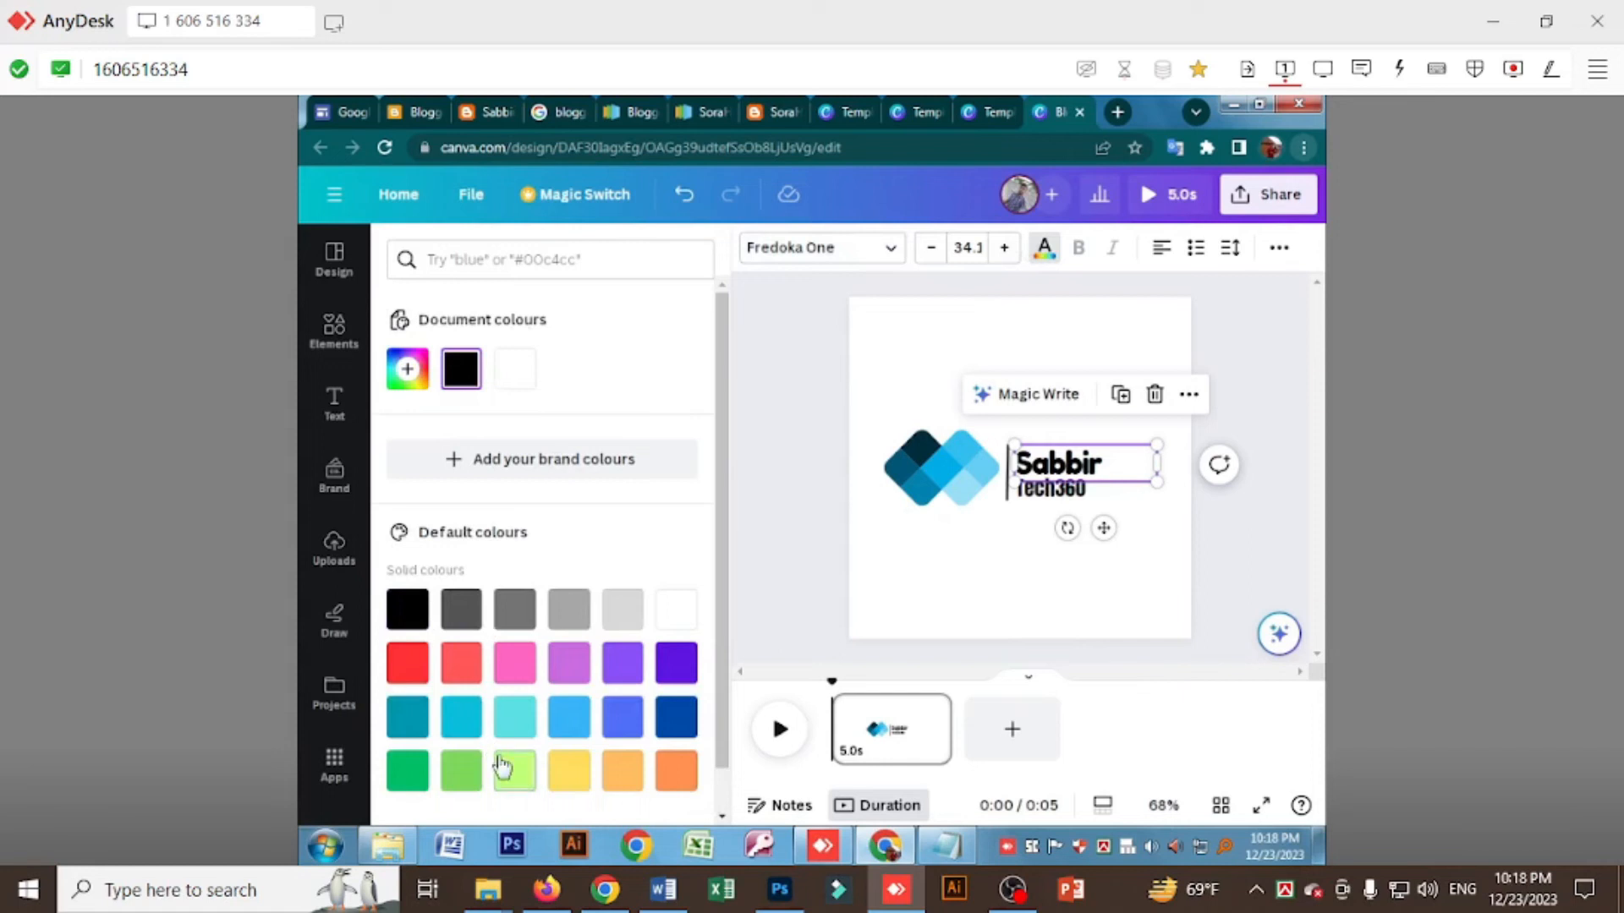
{"action": "left_click", "coordinate": [898, 605]}
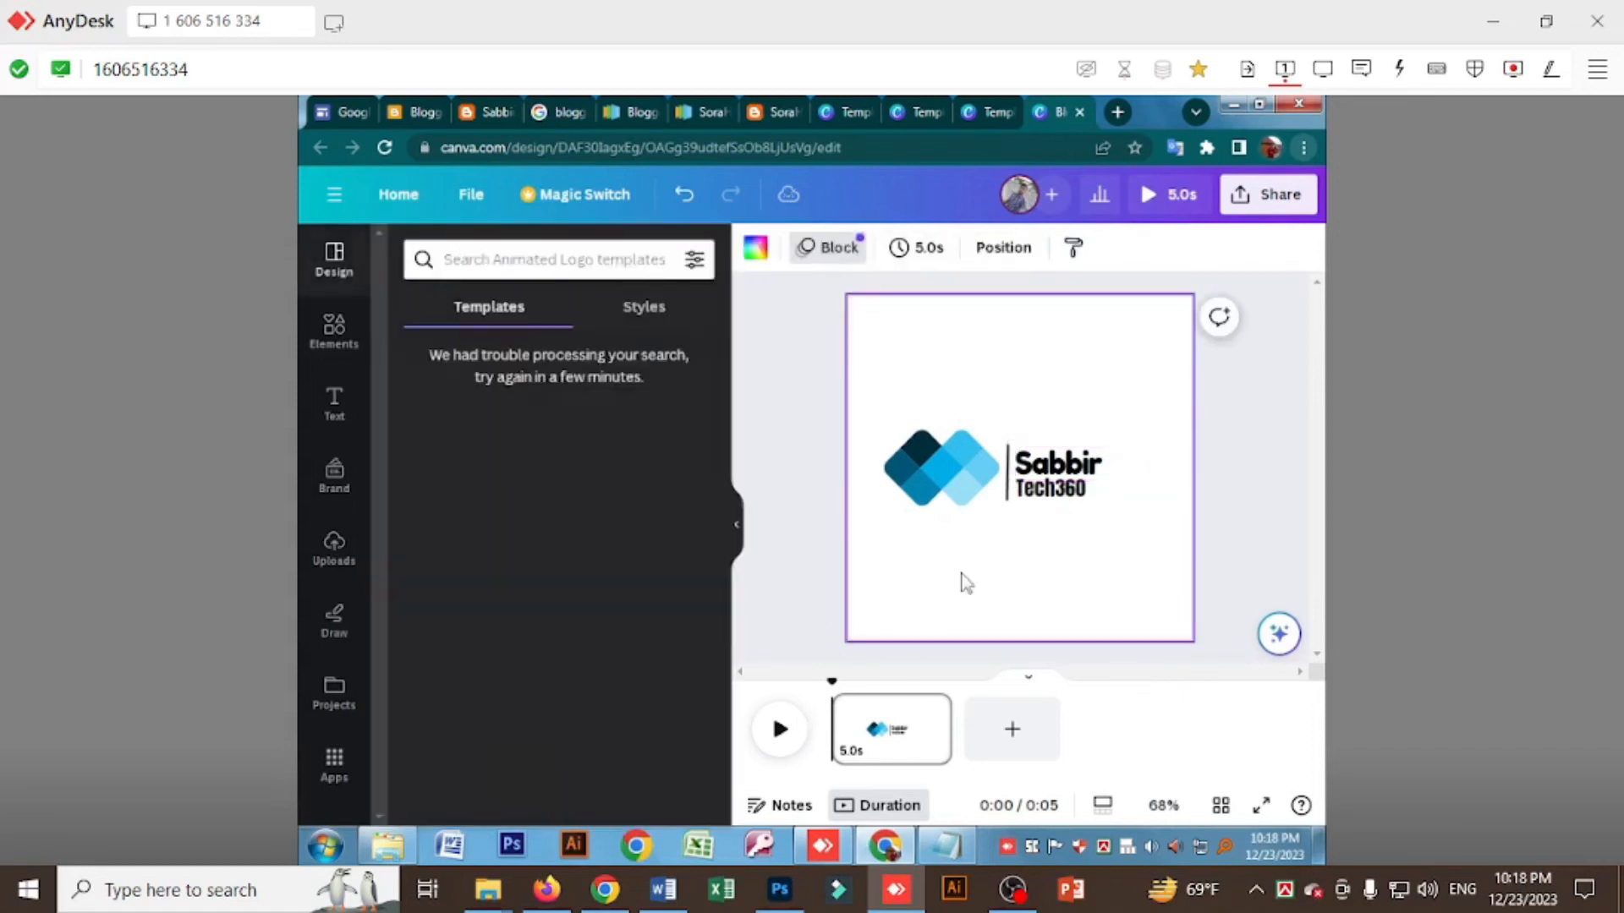
Nudge the "Tech360" text slightly down beneath "Sabbir" and deselect it.
{"action": "left_click", "coordinate": [1045, 506]}
{"action": "left_click", "coordinate": [1046, 504]}
{"action": "key", "text": "Down"}
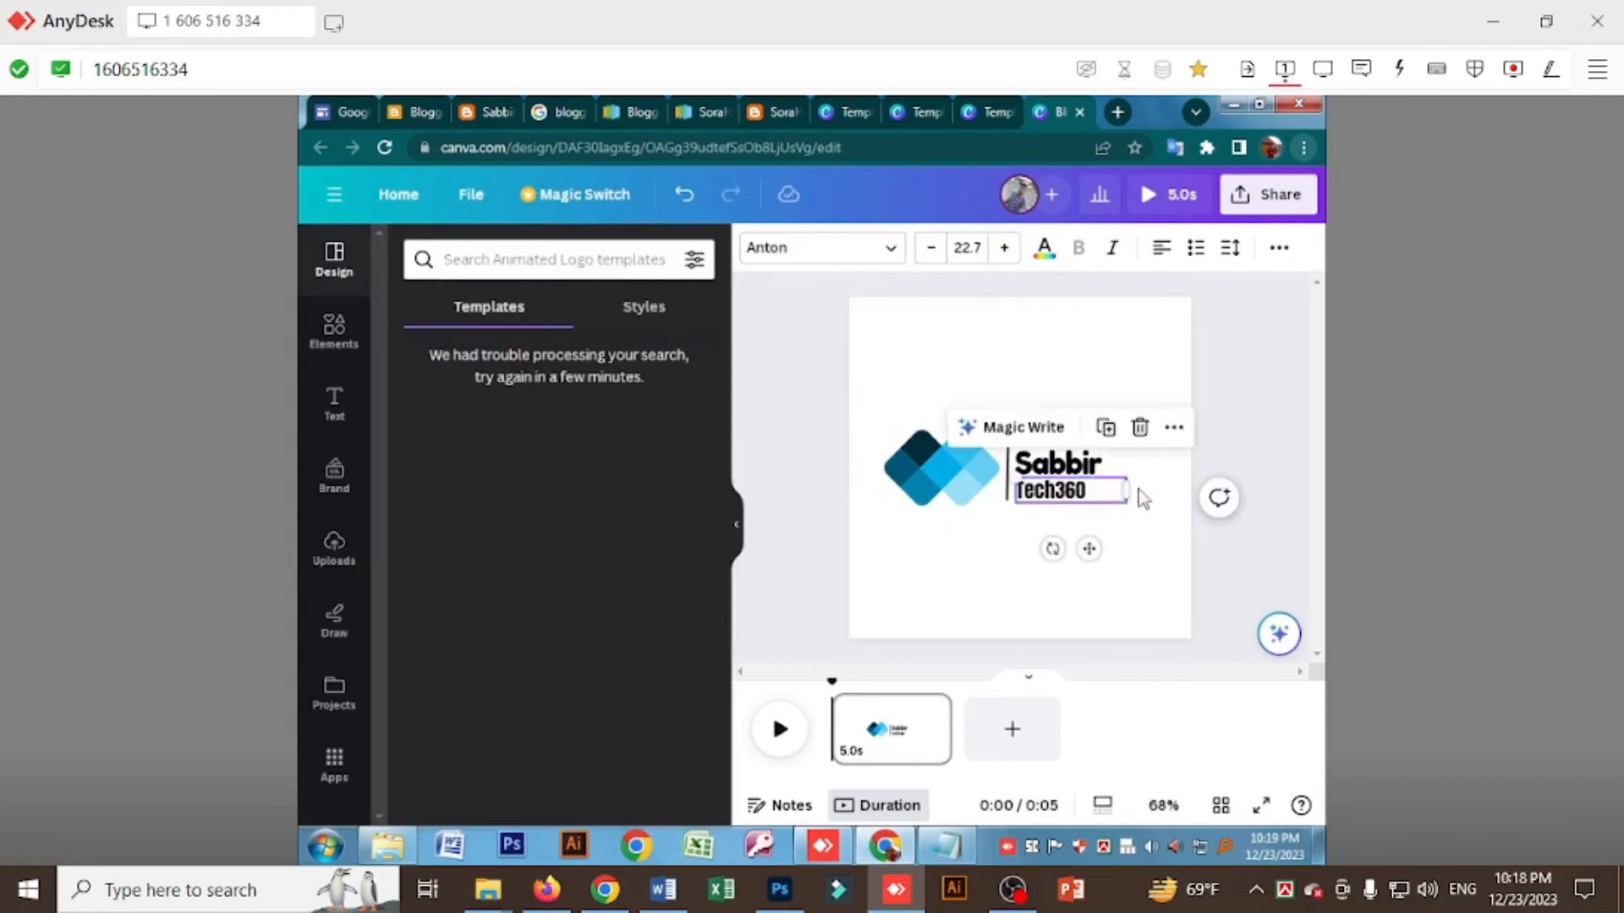
{"action": "left_click", "coordinate": [919, 592]}
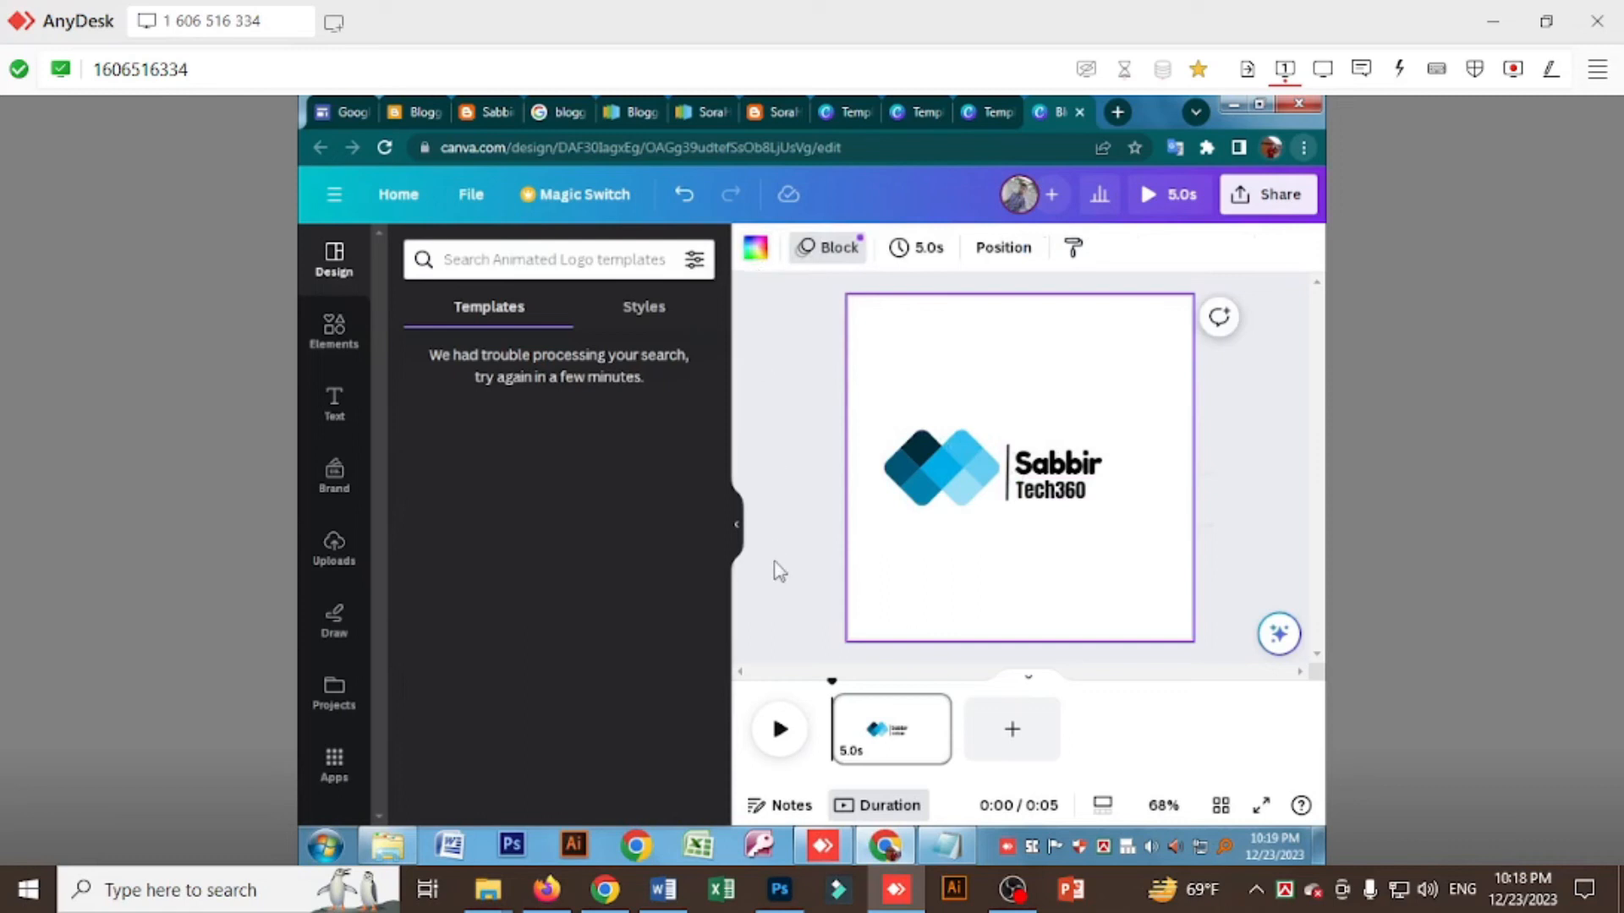
Open the crop settings of the logo's blue icon and leave them without cropping.
{"action": "left_click", "coordinate": [945, 490]}
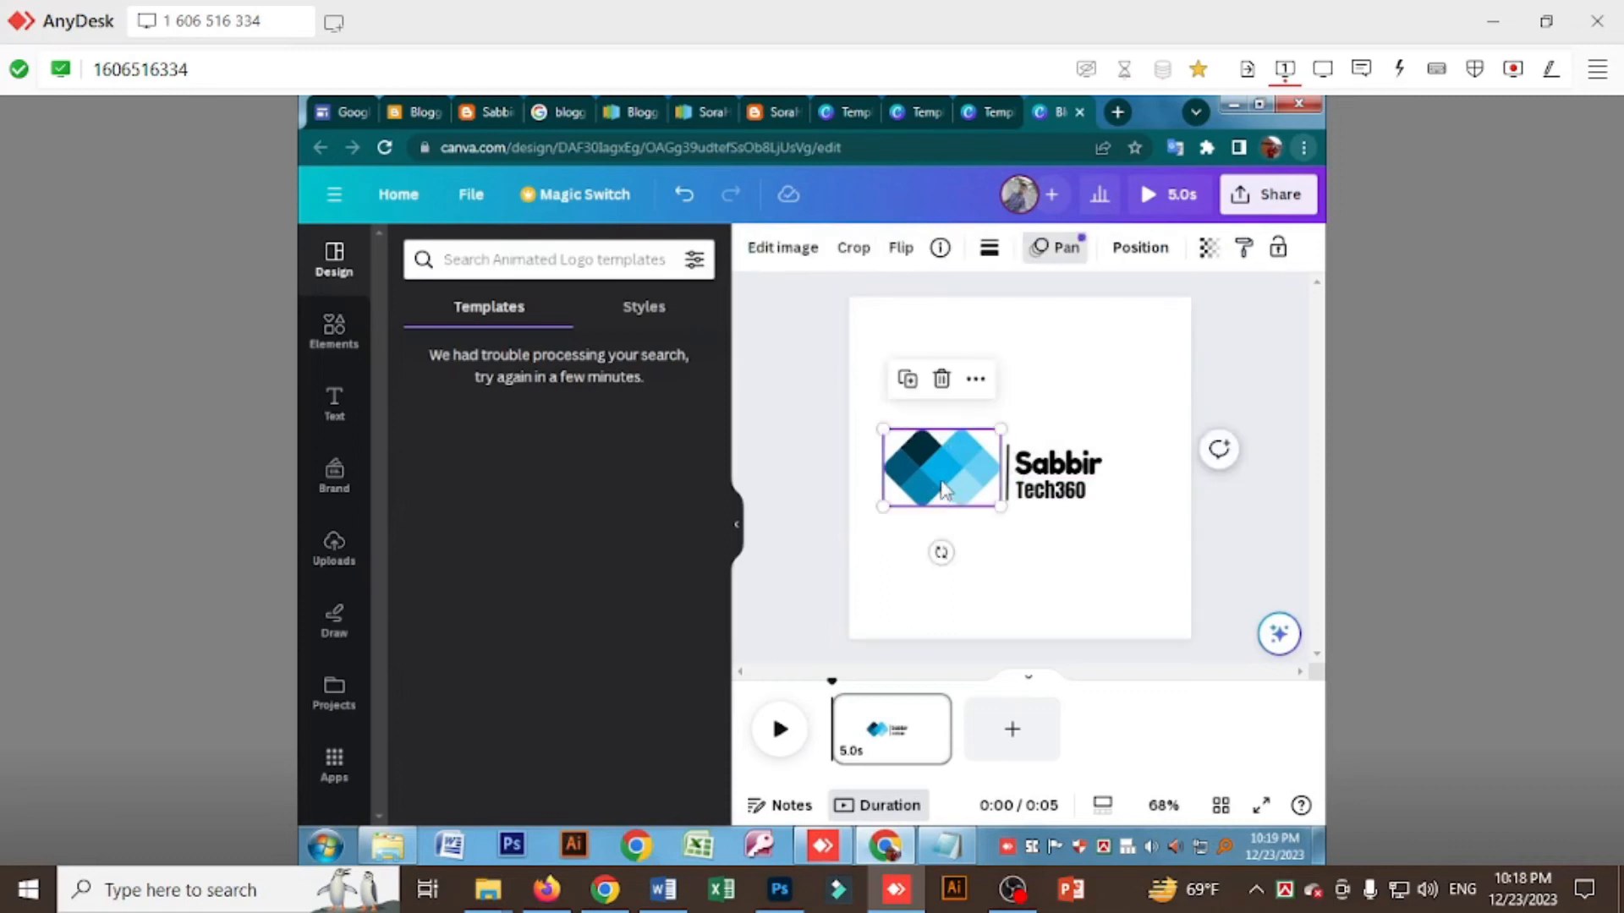
{"action": "double_click", "coordinate": [943, 487]}
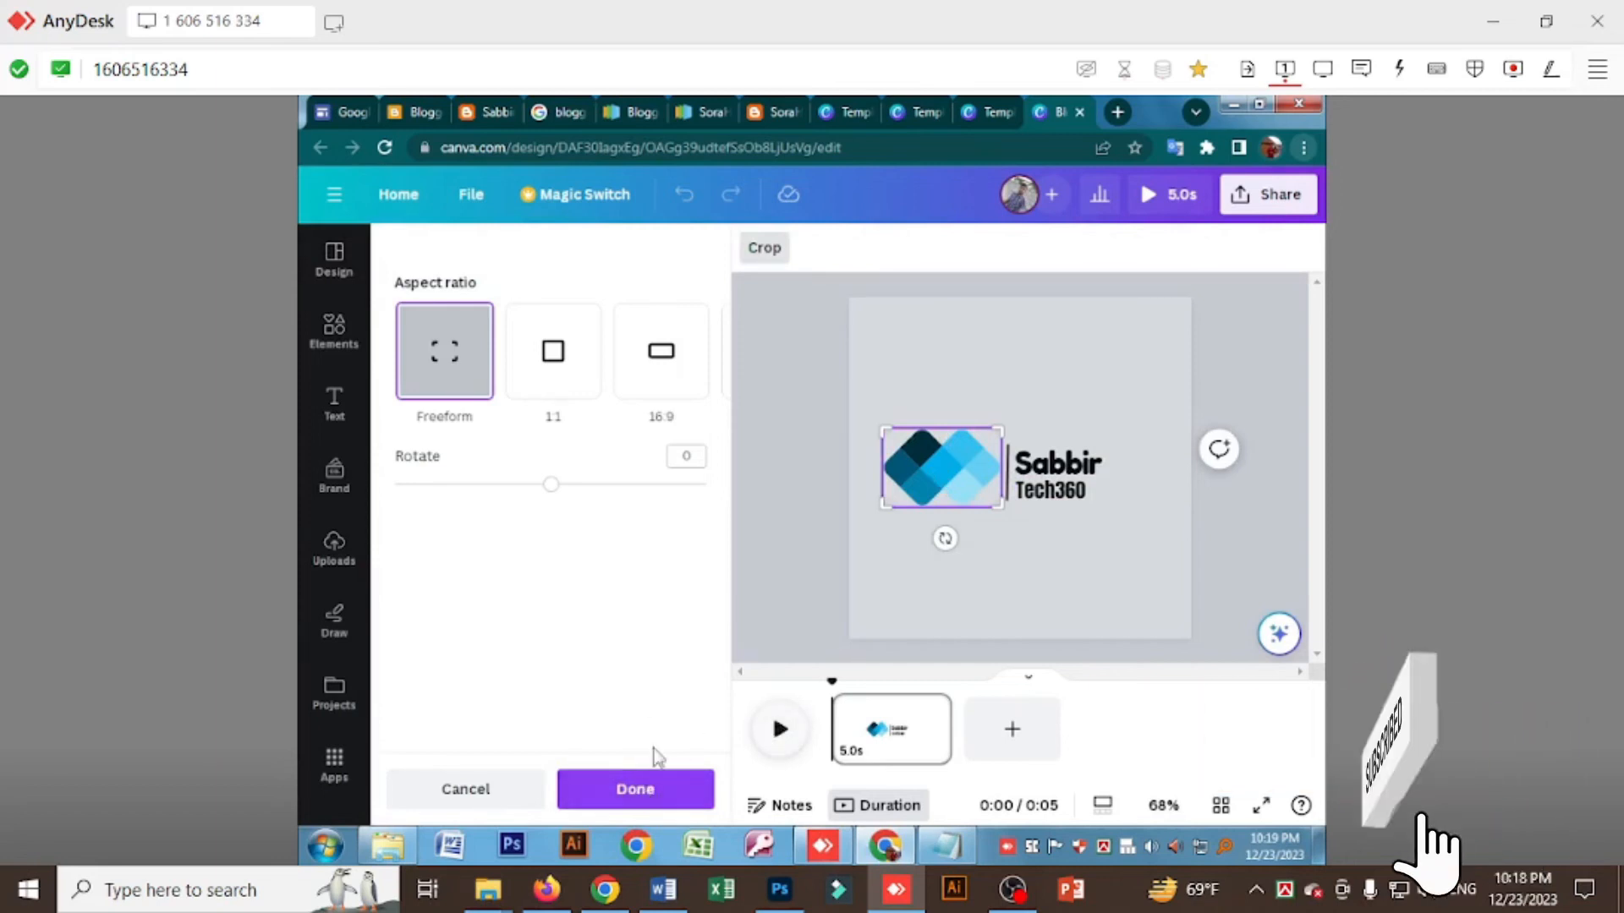
{"action": "left_click", "coordinate": [634, 786]}
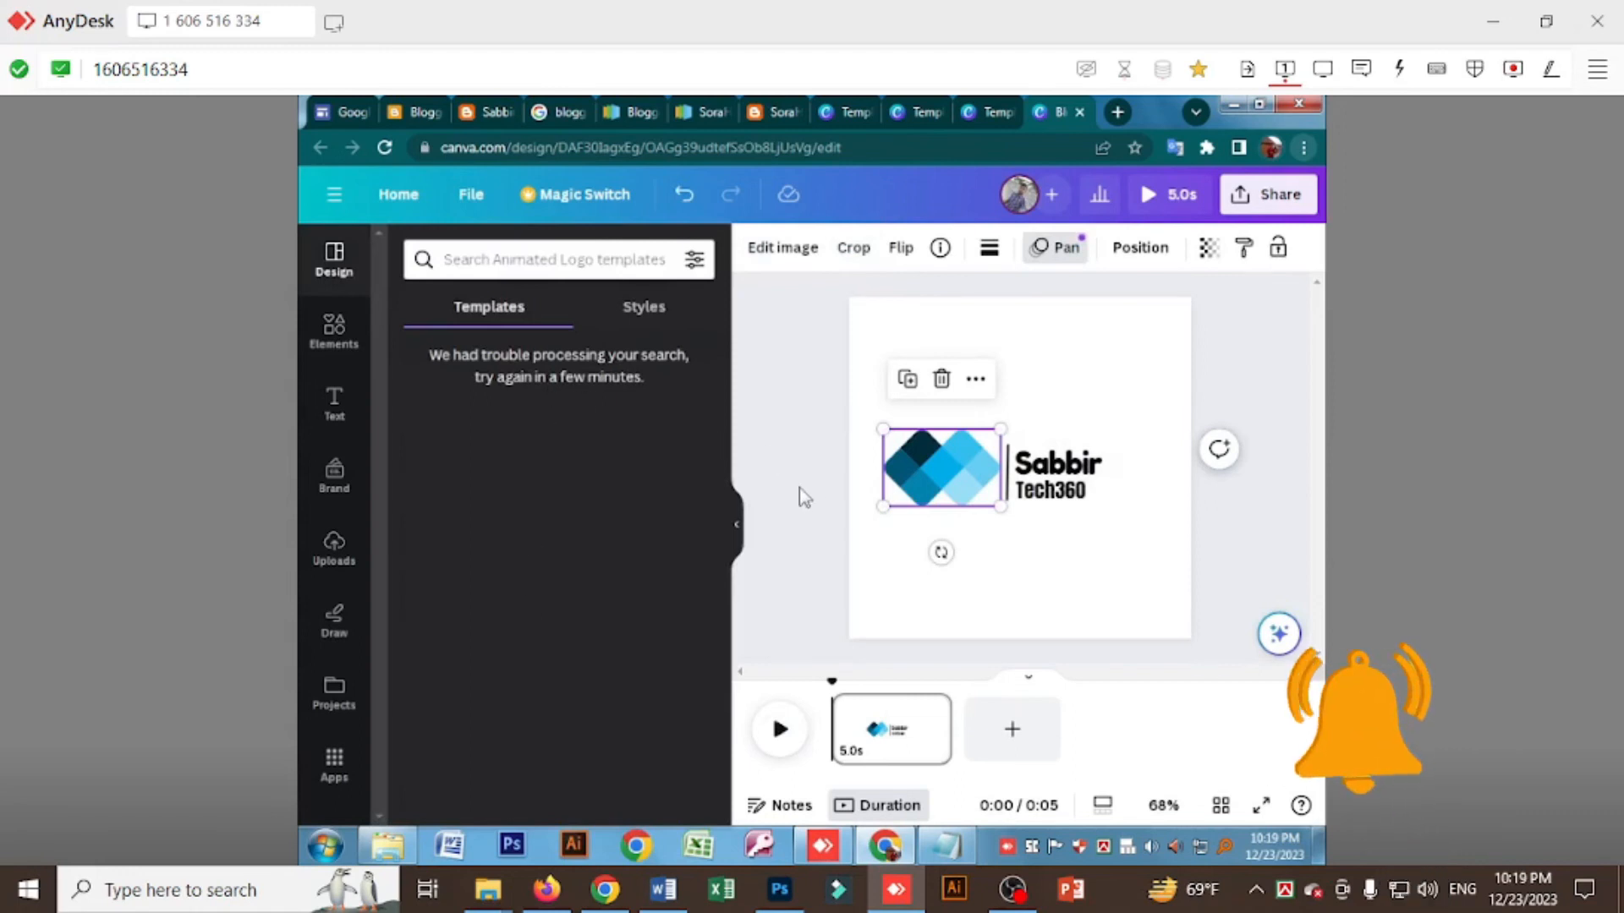
{"action": "left_click", "coordinate": [1255, 525]}
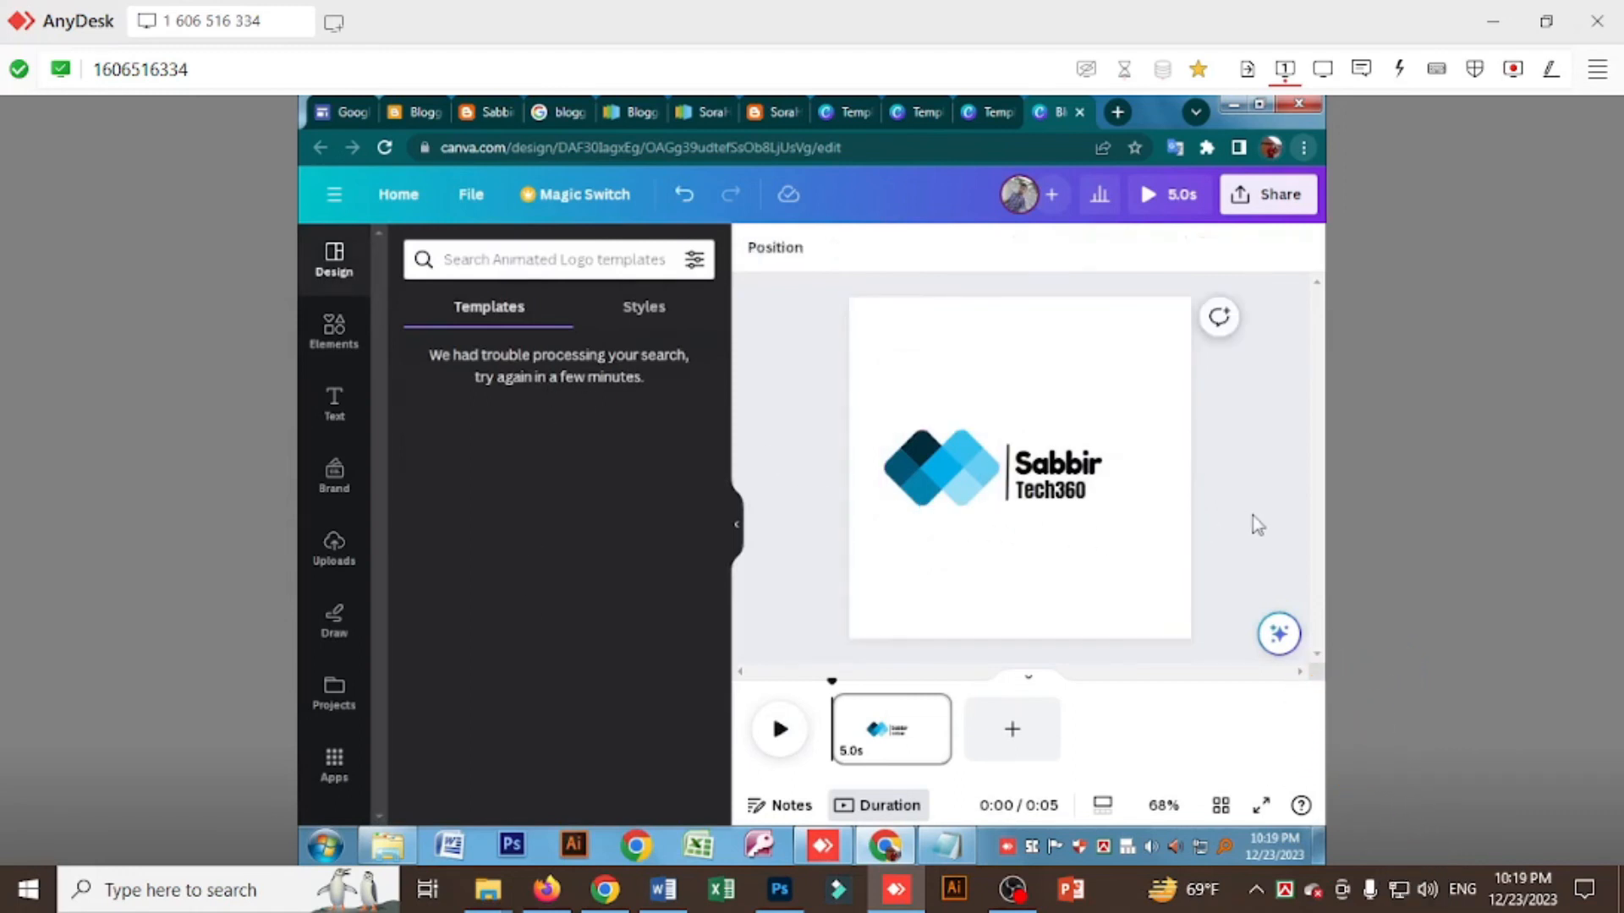
Place a duplicate of the blue icon below the original and delete the duplicate.
{"action": "left_click", "coordinate": [930, 479]}
{"action": "left_click", "coordinate": [907, 381]}
{"action": "left_click_drag", "start_coordinate": [937, 493], "coordinate": [937, 564]}
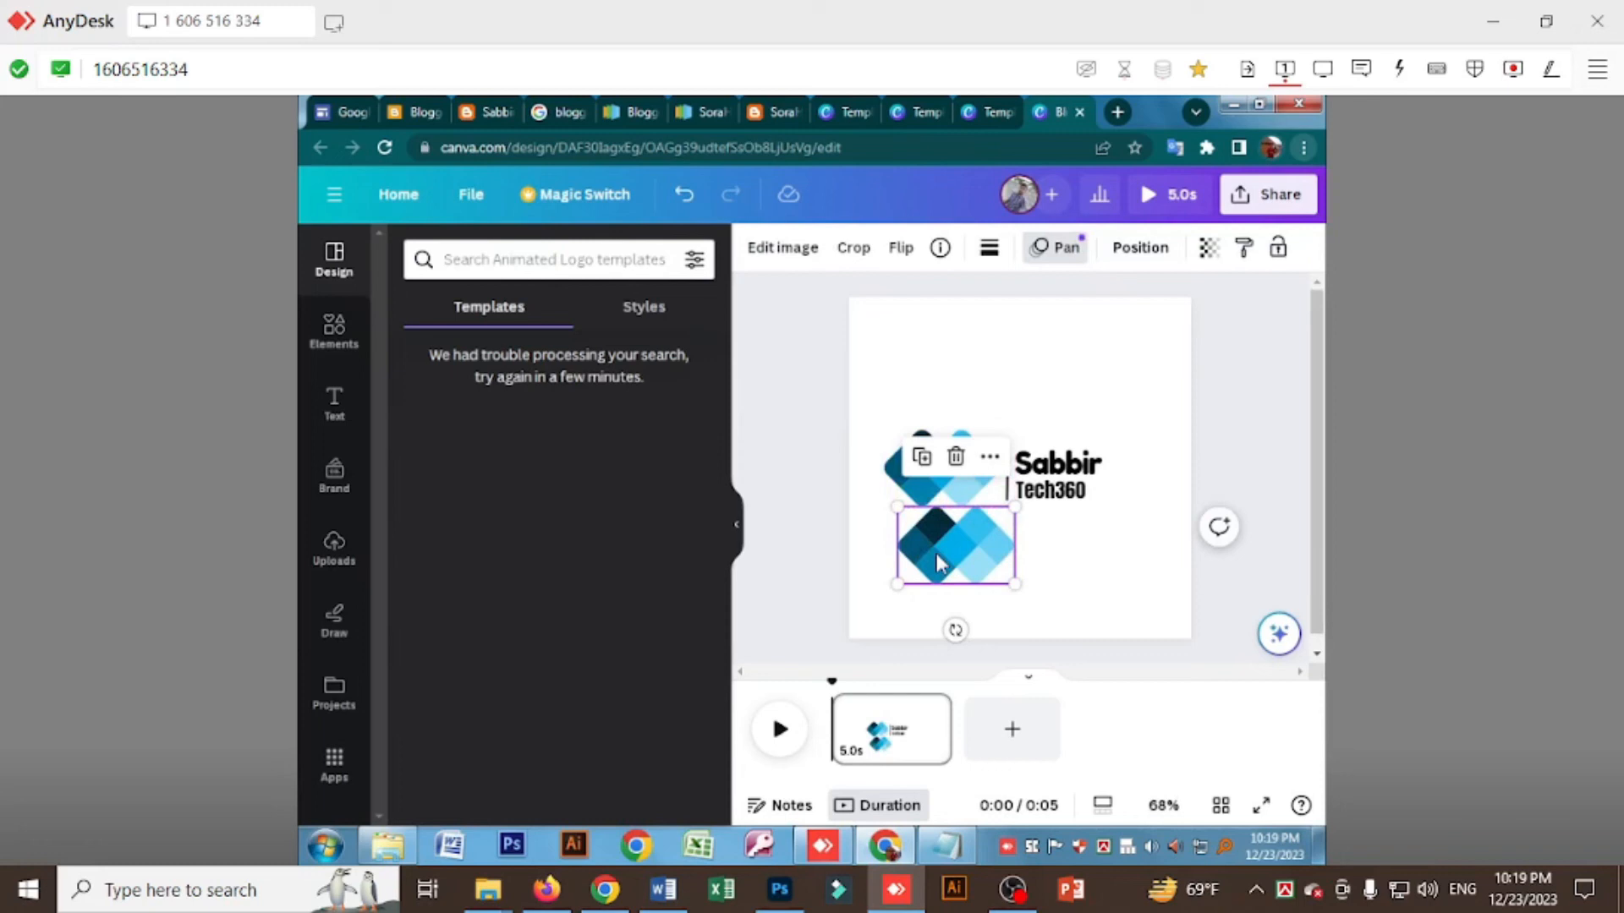
{"action": "key", "text": "Delete"}
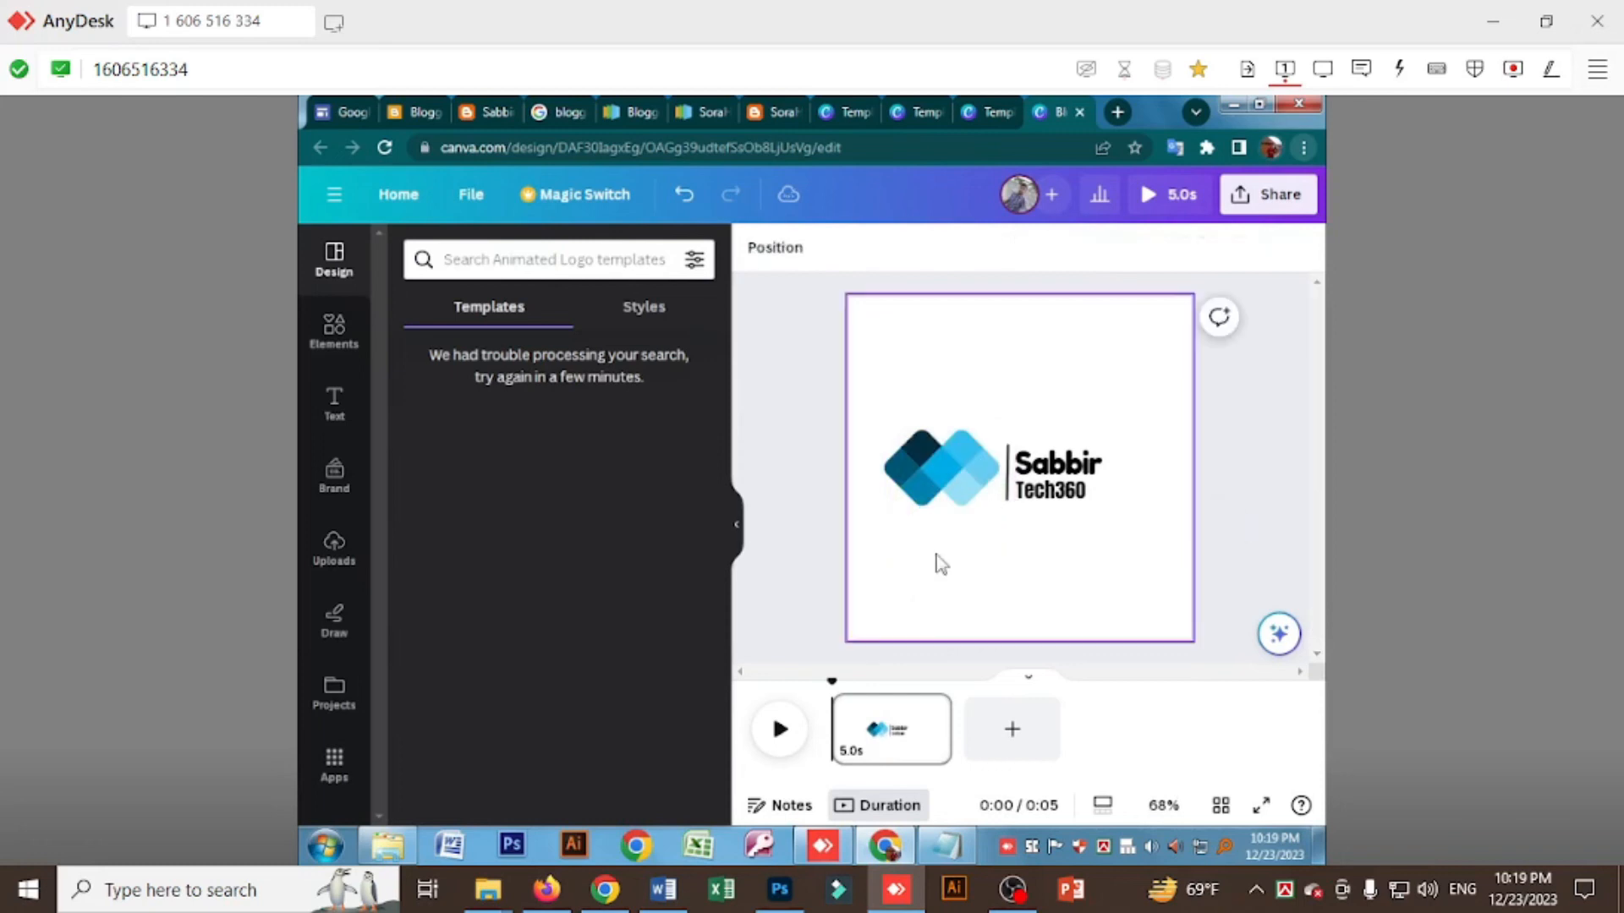
Place a copy of the "Tech360" text below the original and delete the copy.
{"action": "left_click", "coordinate": [1010, 482]}
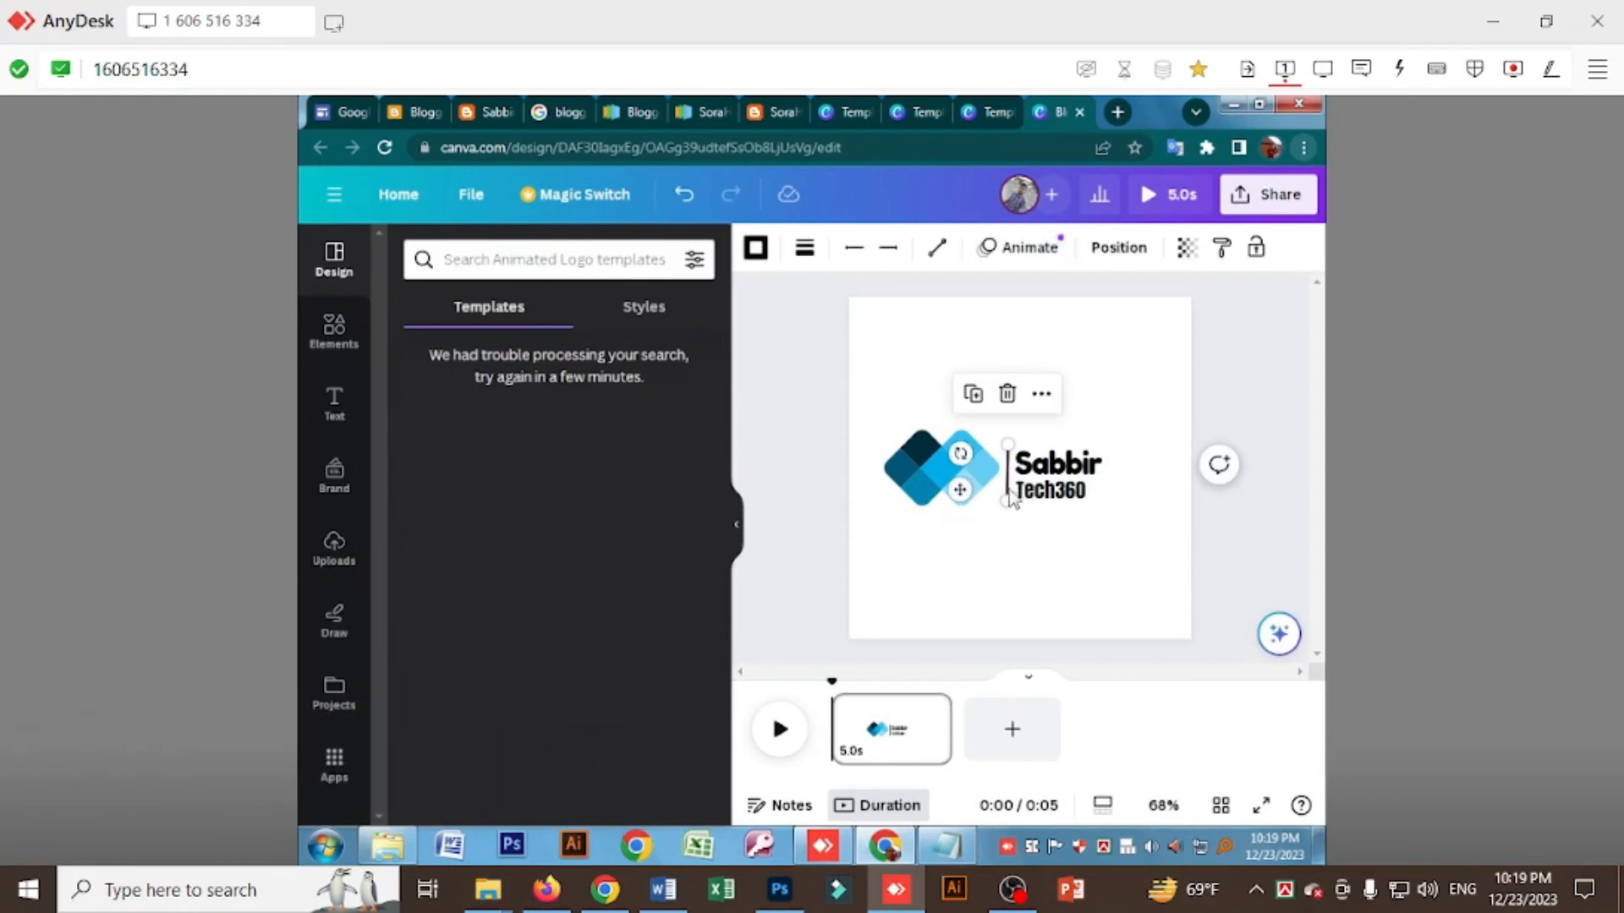
{"action": "left_click", "coordinate": [1044, 495]}
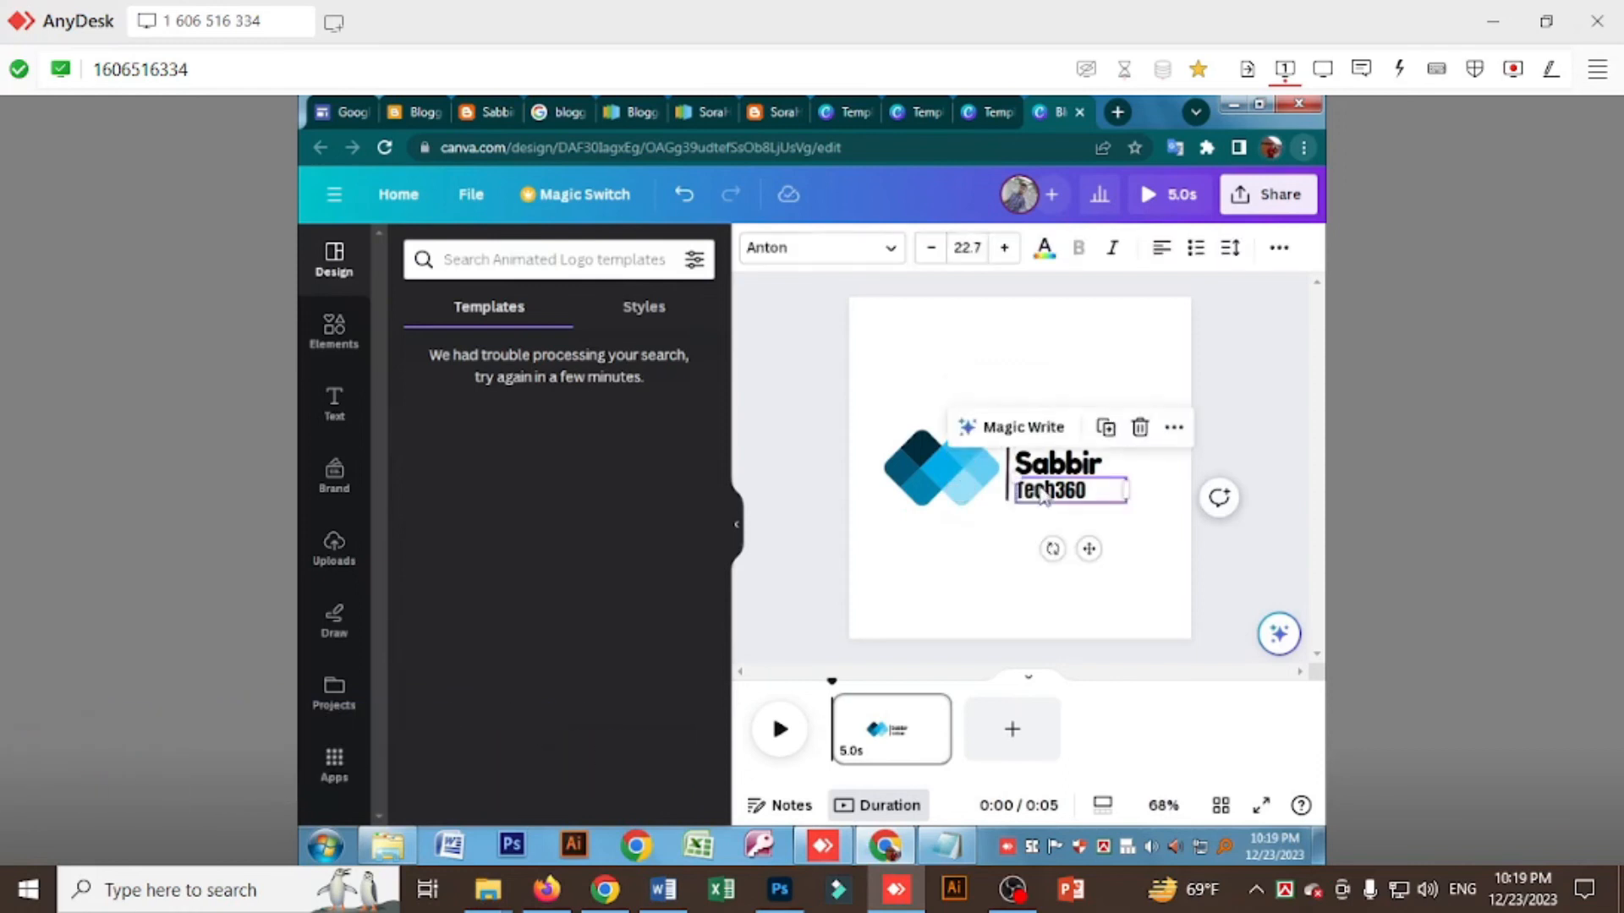
{"action": "left_click_drag", "start_coordinate": [1044, 495], "coordinate": [1031, 529]}
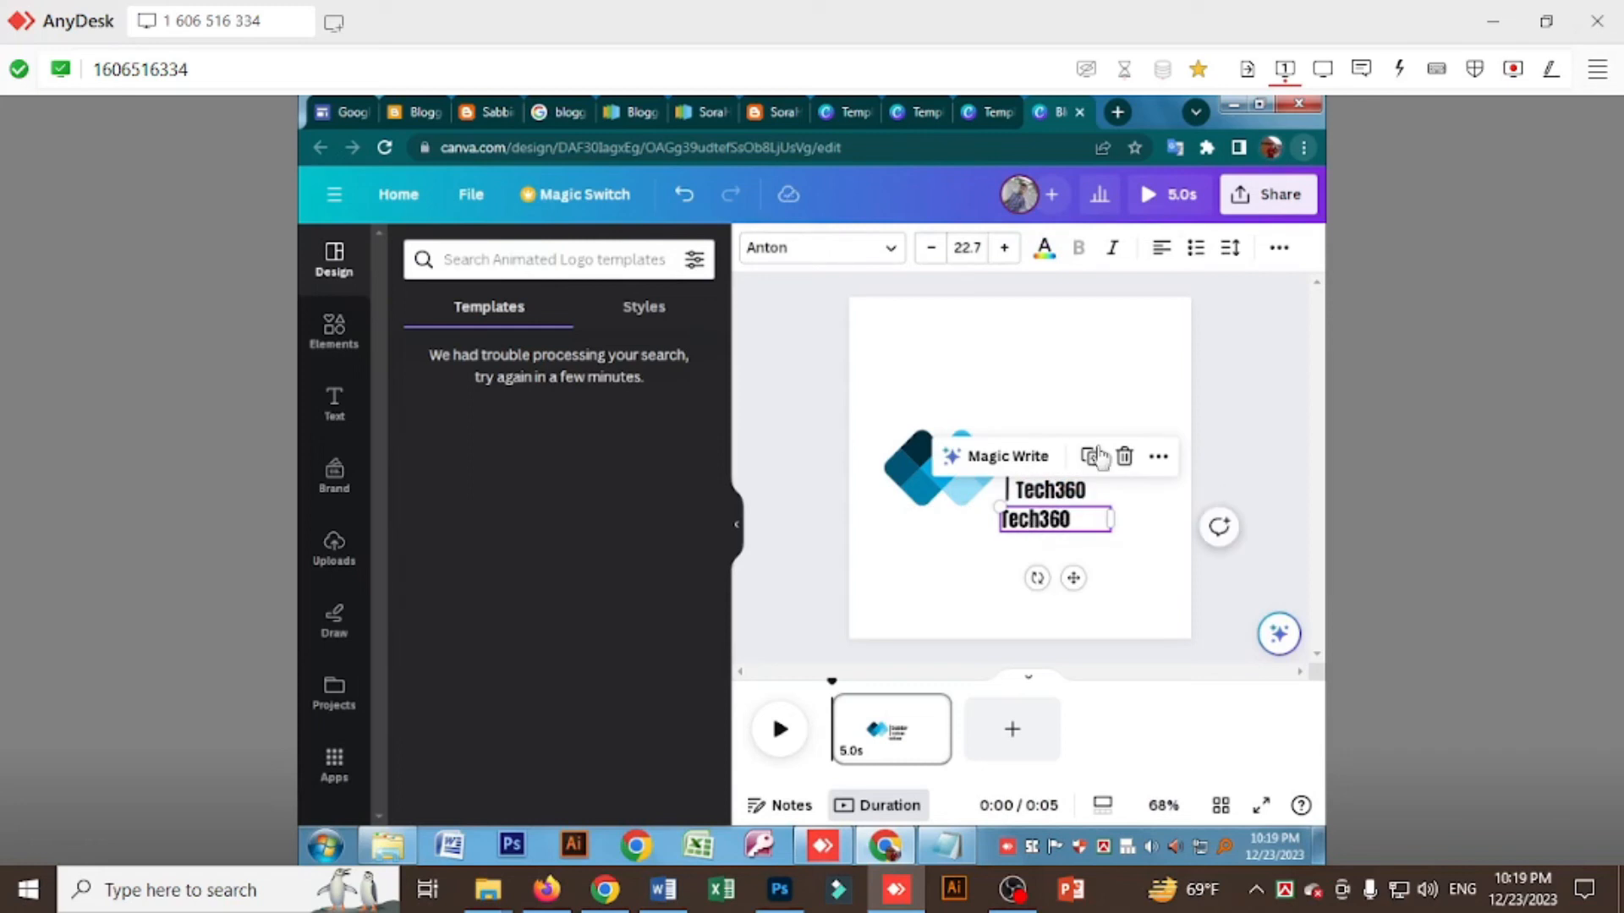
{"action": "left_click", "coordinate": [1123, 457]}
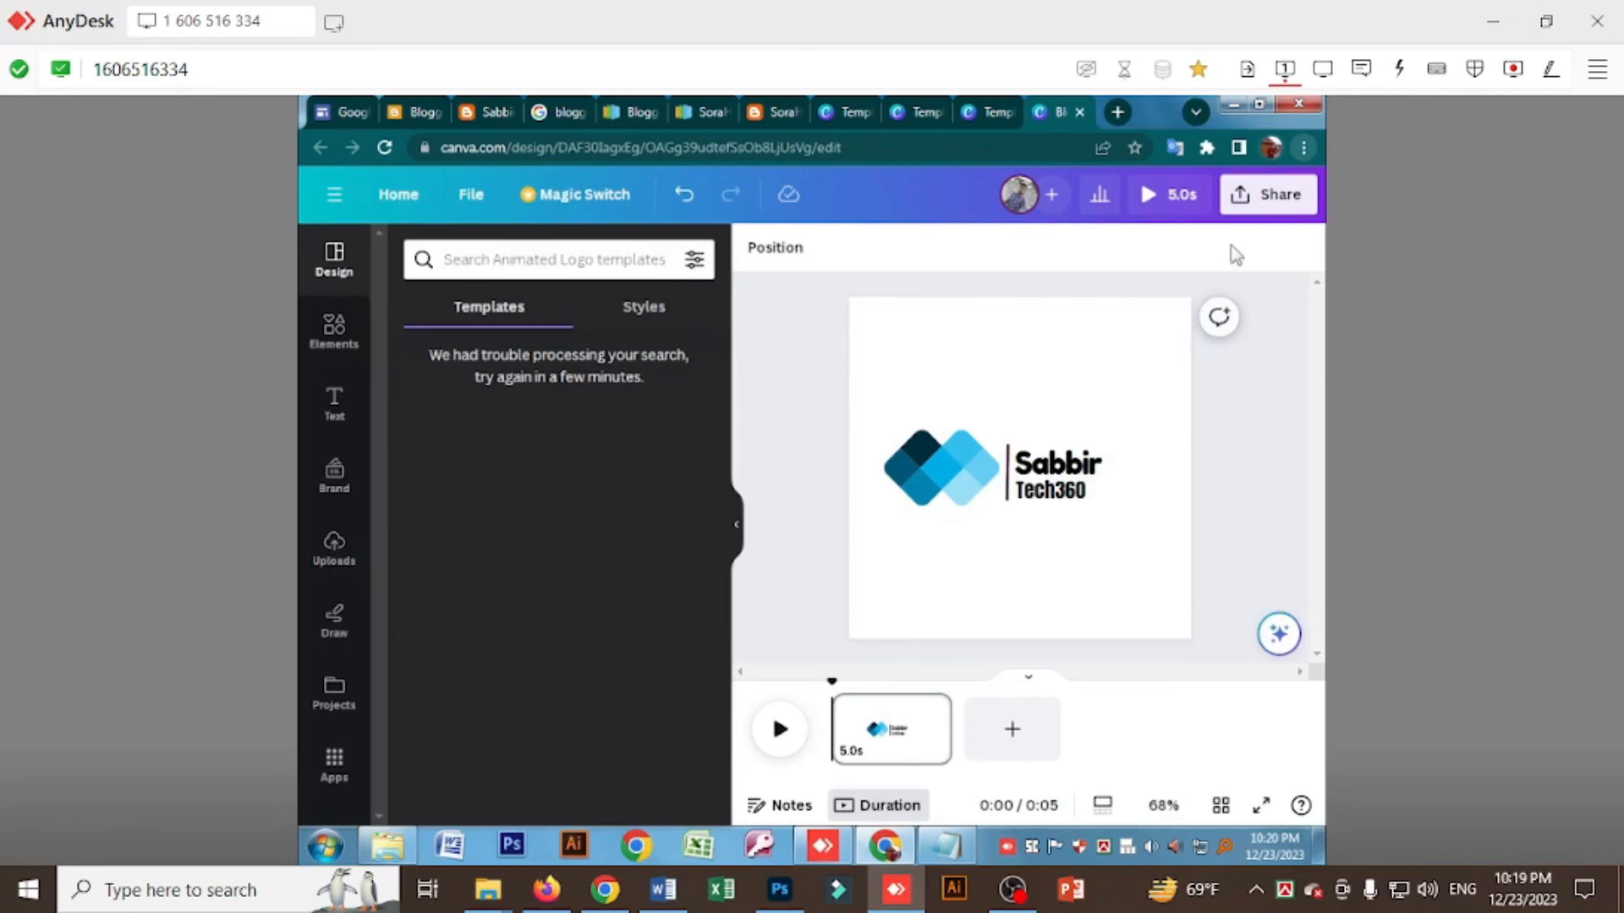
Download the logo as a PNG at size 1 with the download settings saved.
{"action": "left_click", "coordinate": [1261, 203]}
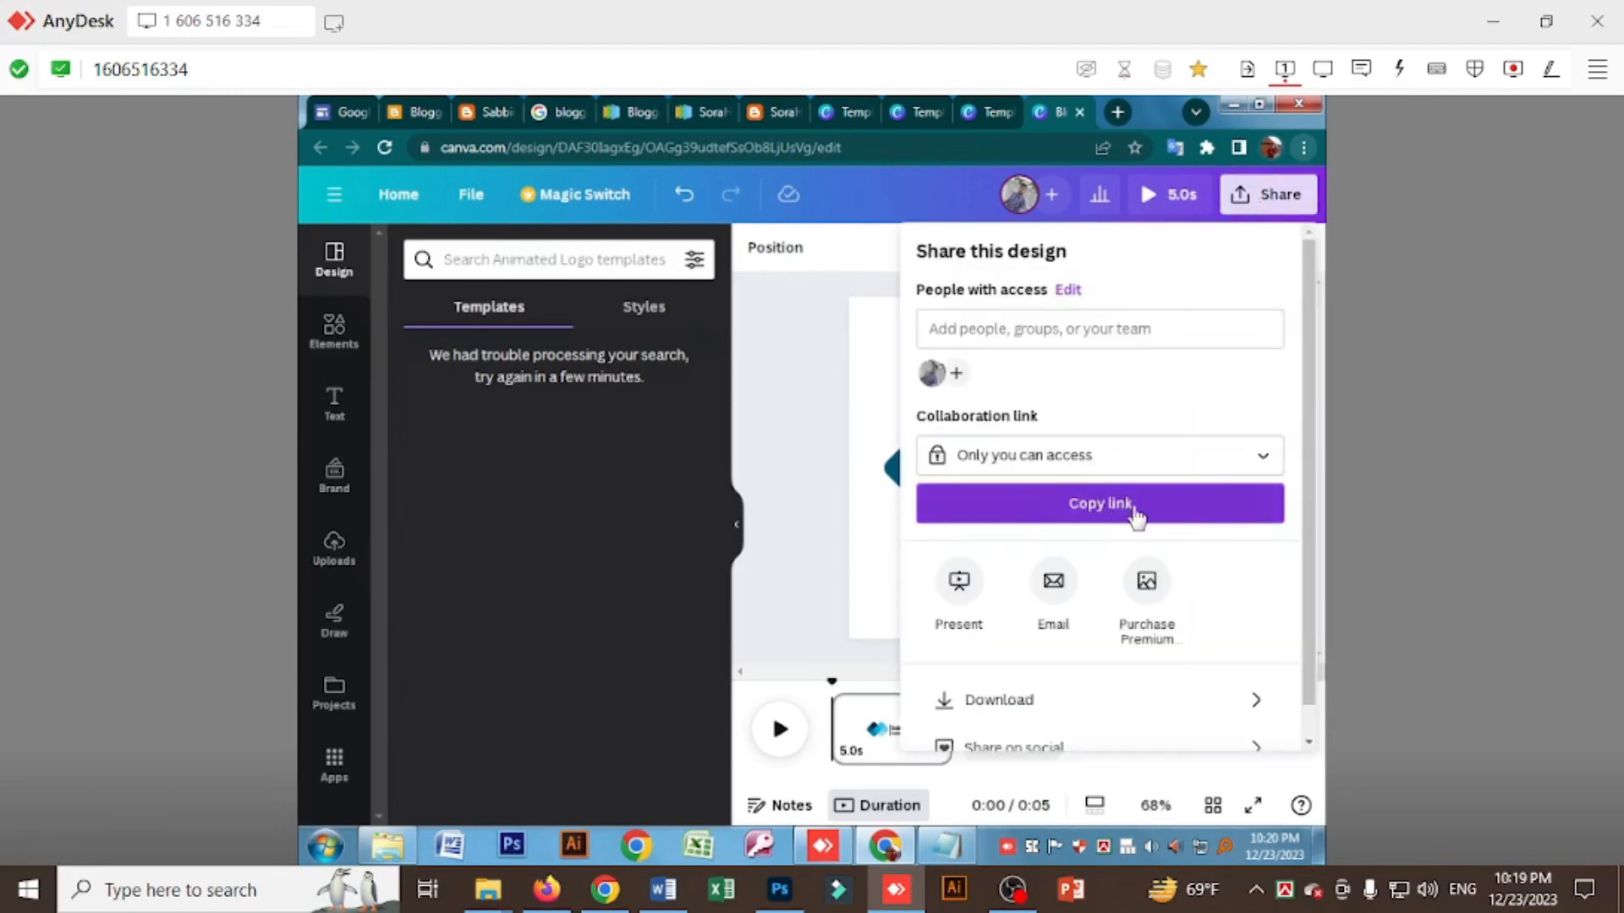
{"action": "left_click", "coordinate": [999, 716]}
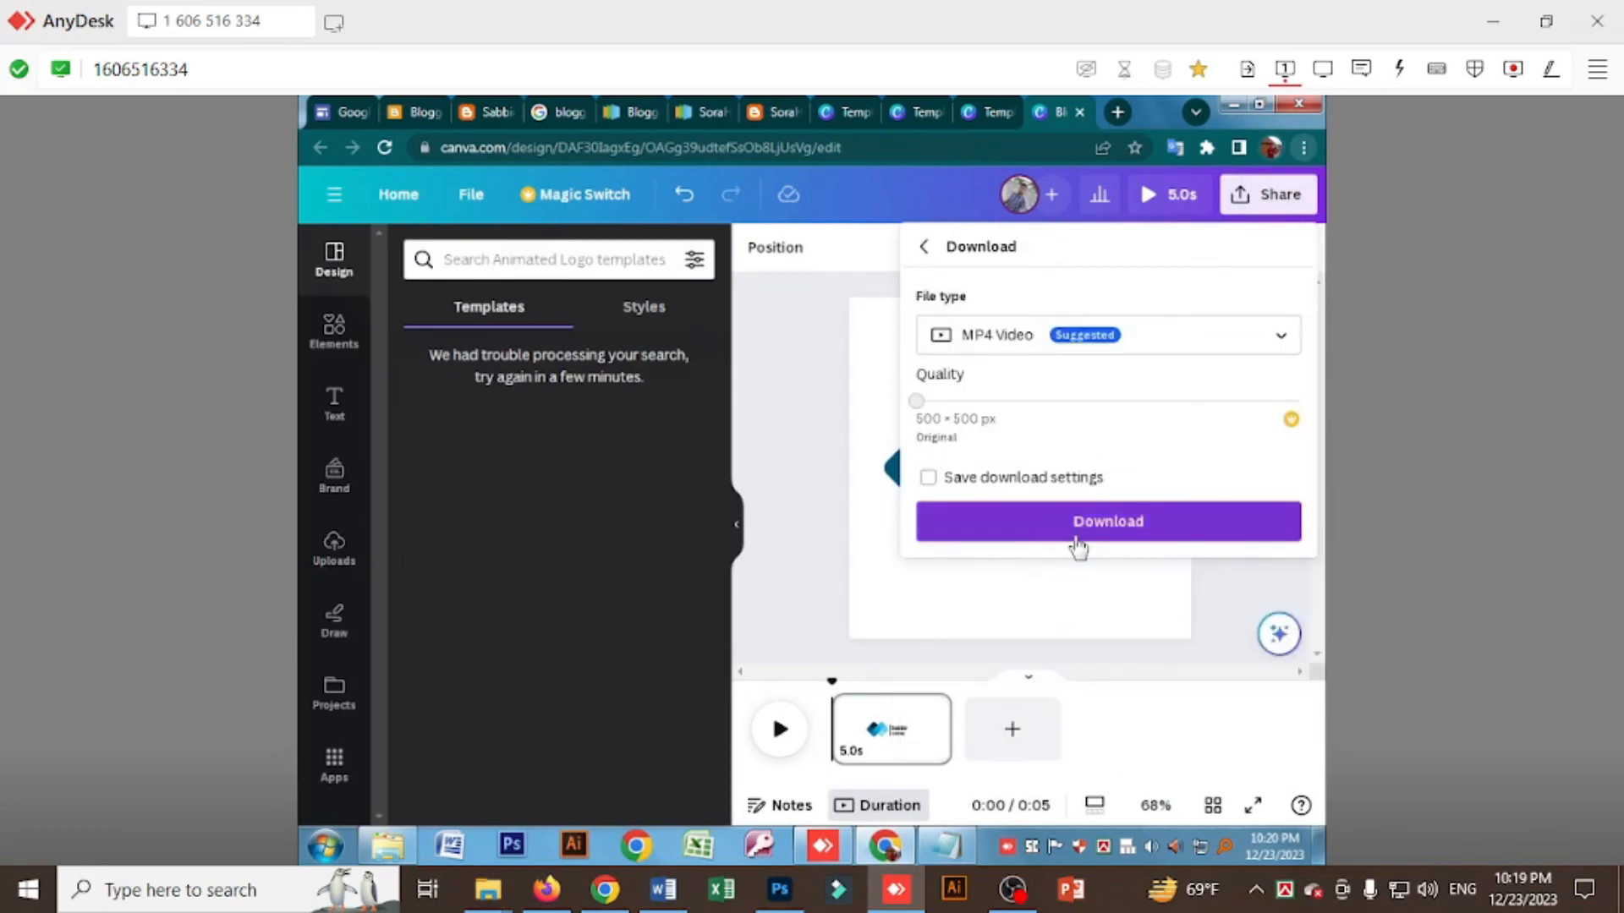
{"action": "left_click", "coordinate": [1267, 342]}
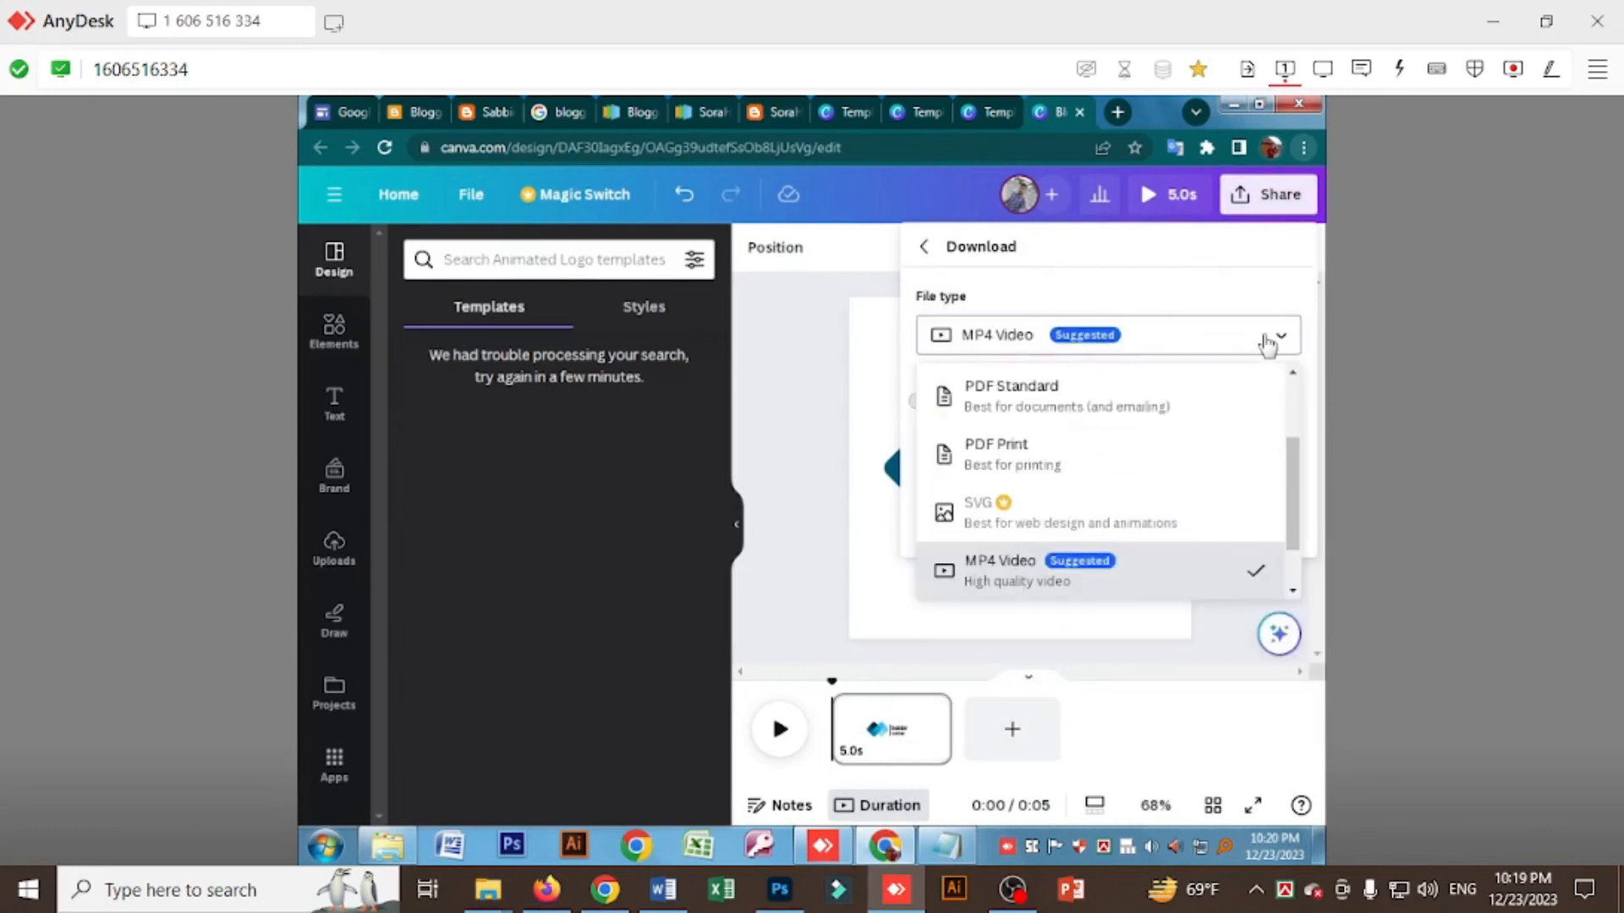
{"action": "scroll", "coordinate": [1097, 453], "scroll_direction": "up", "scroll_amount": 1}
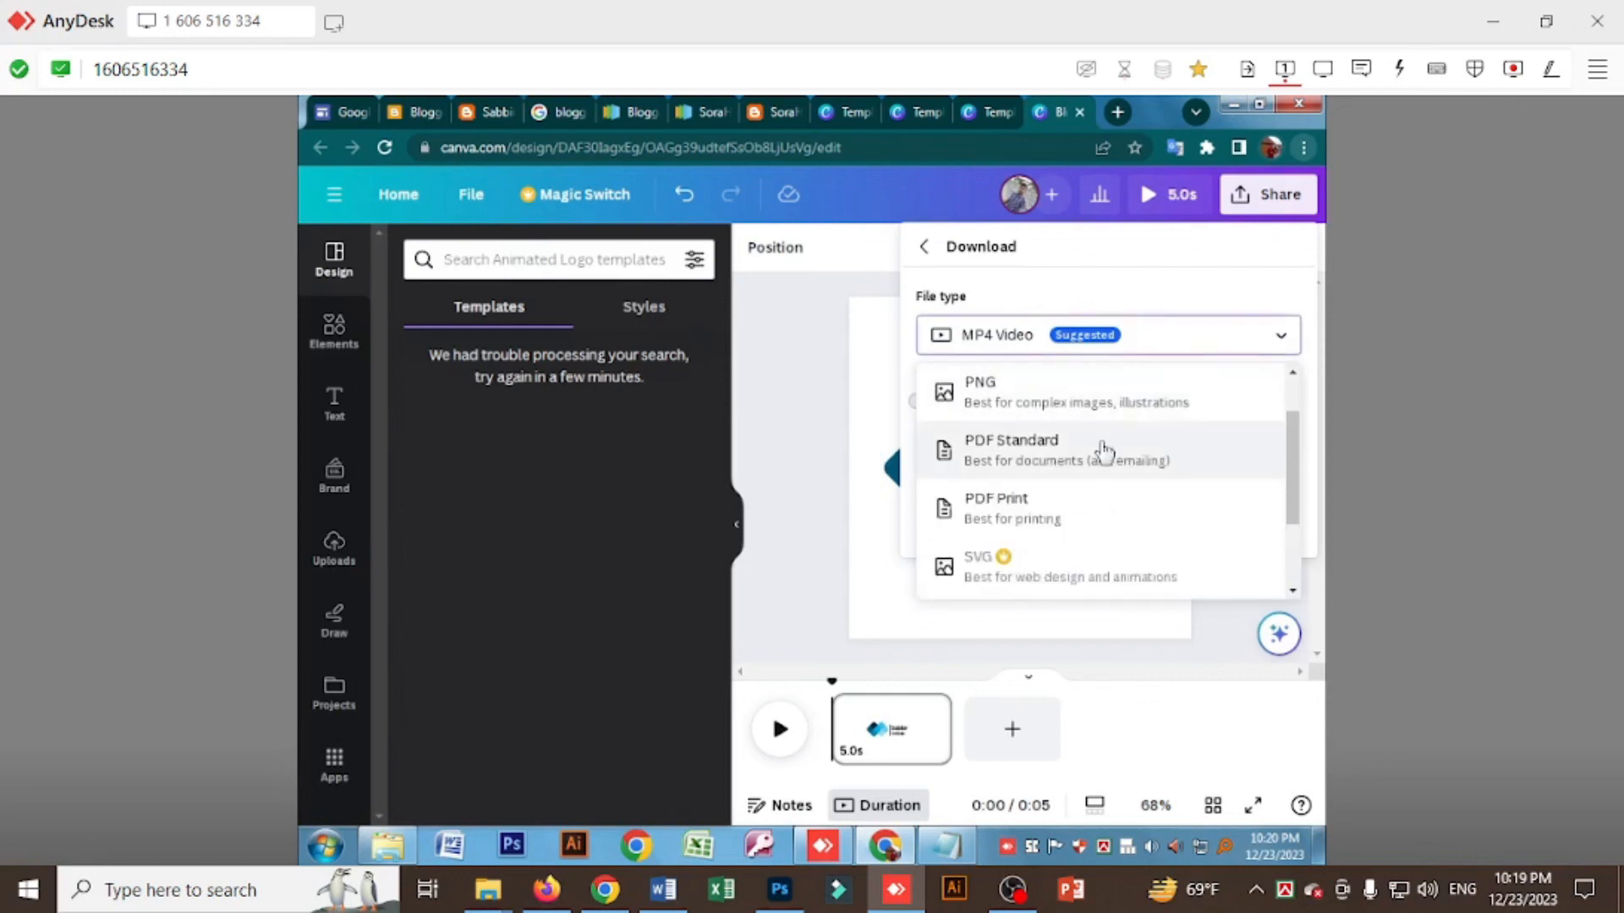
{"action": "left_click", "coordinate": [1067, 413]}
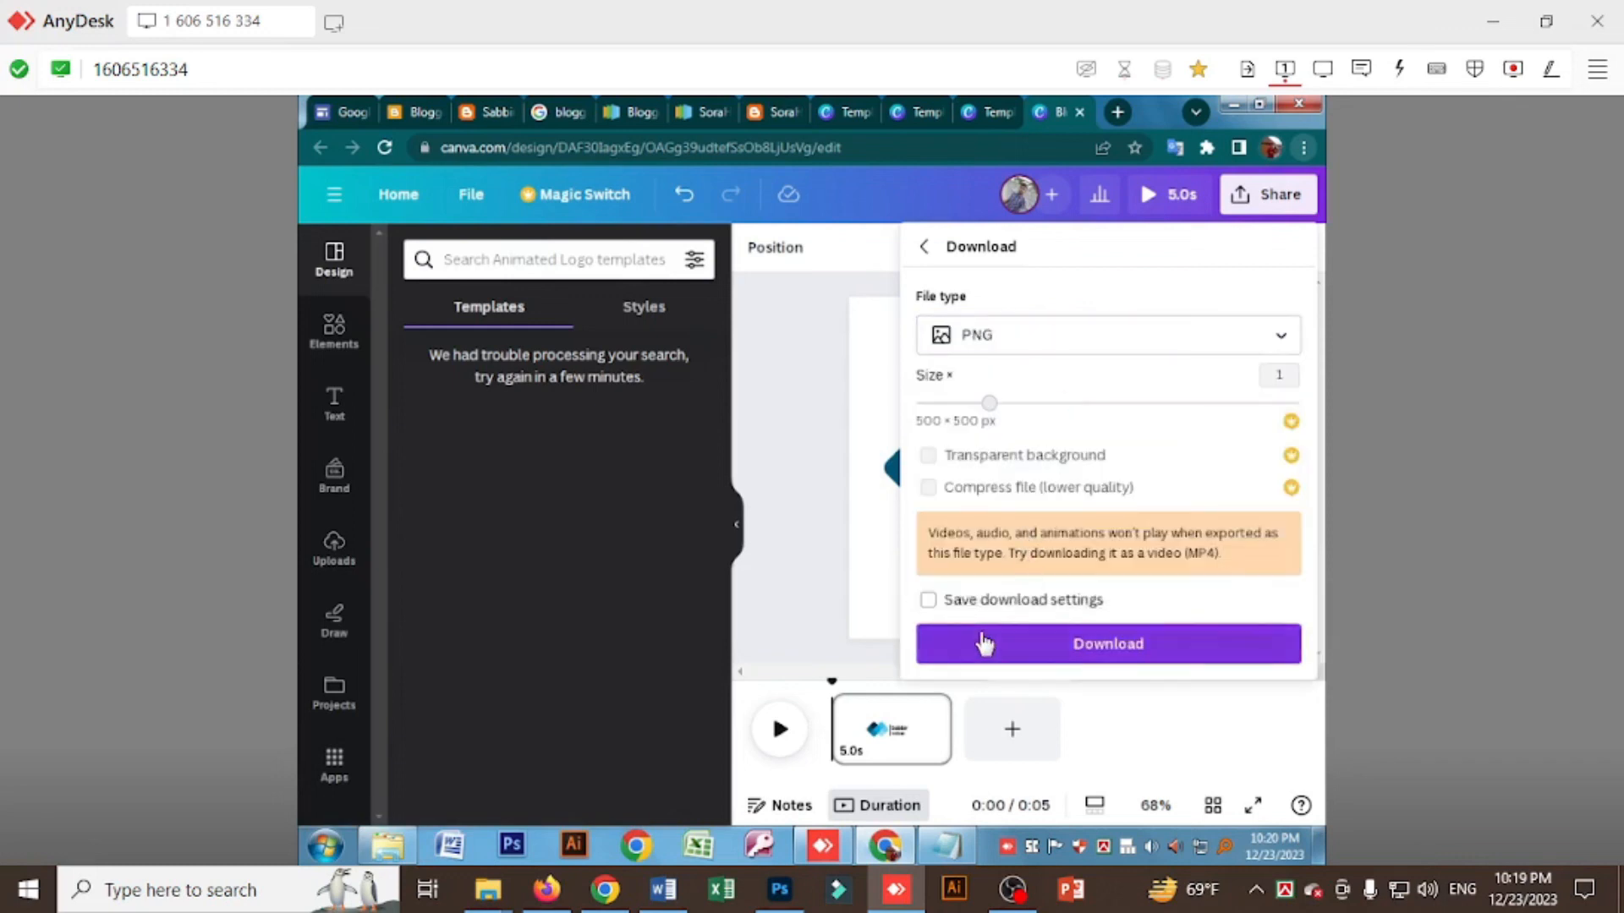
{"action": "left_click", "coordinate": [929, 600]}
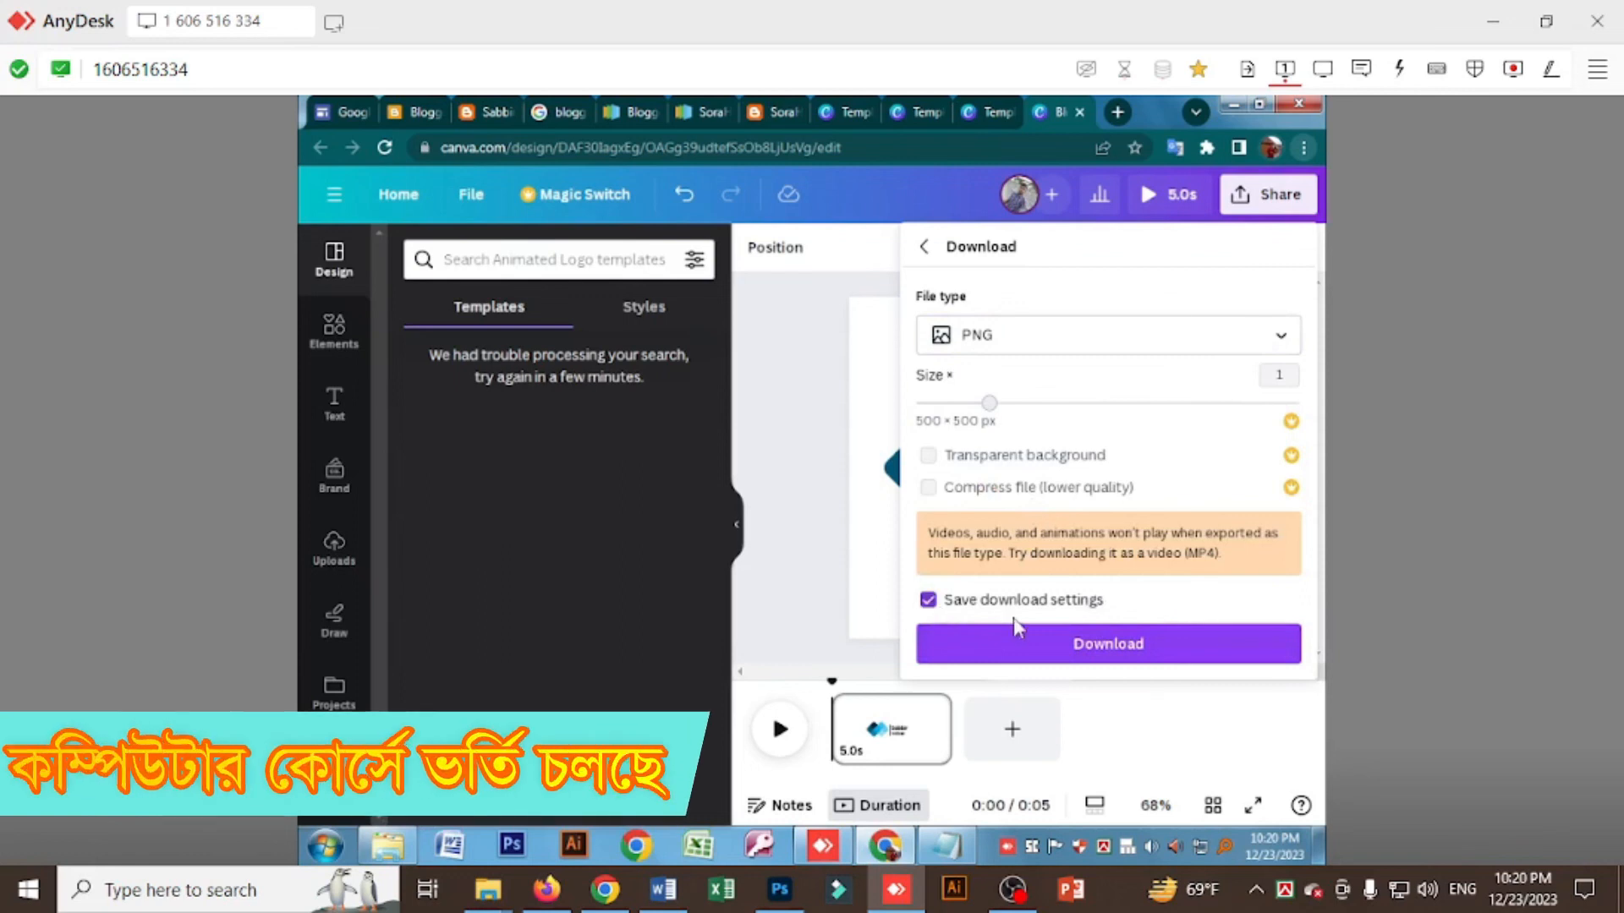
{"action": "left_click", "coordinate": [1026, 646]}
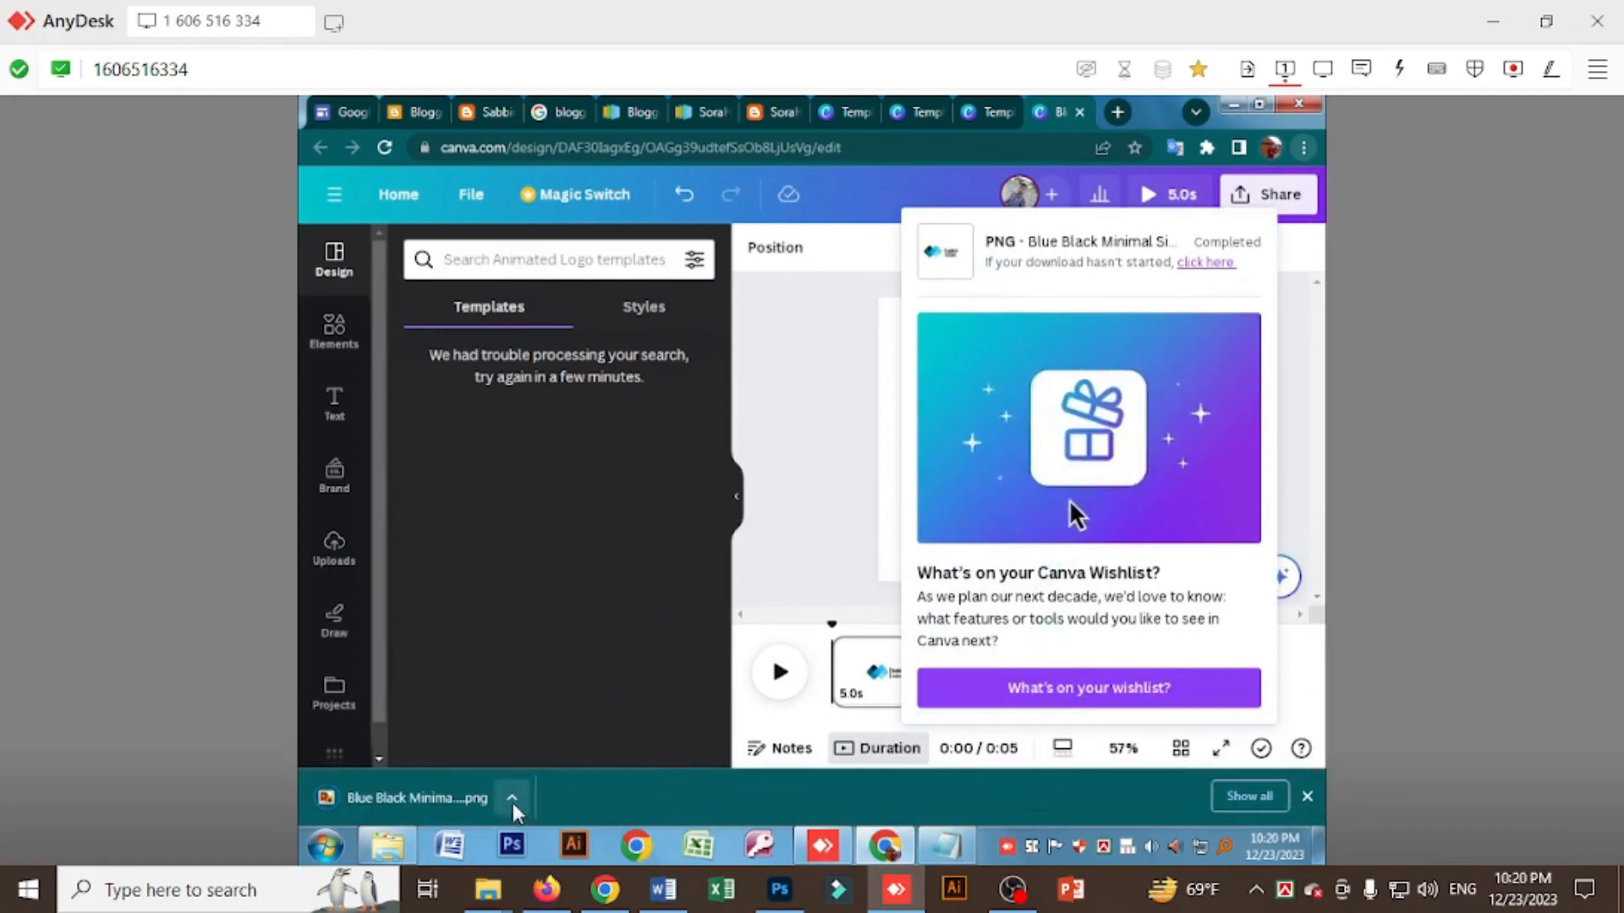
Switch to the Blogger layout page and open the Header Logo gadget's settings to review its image options.
{"action": "left_click", "coordinate": [421, 113]}
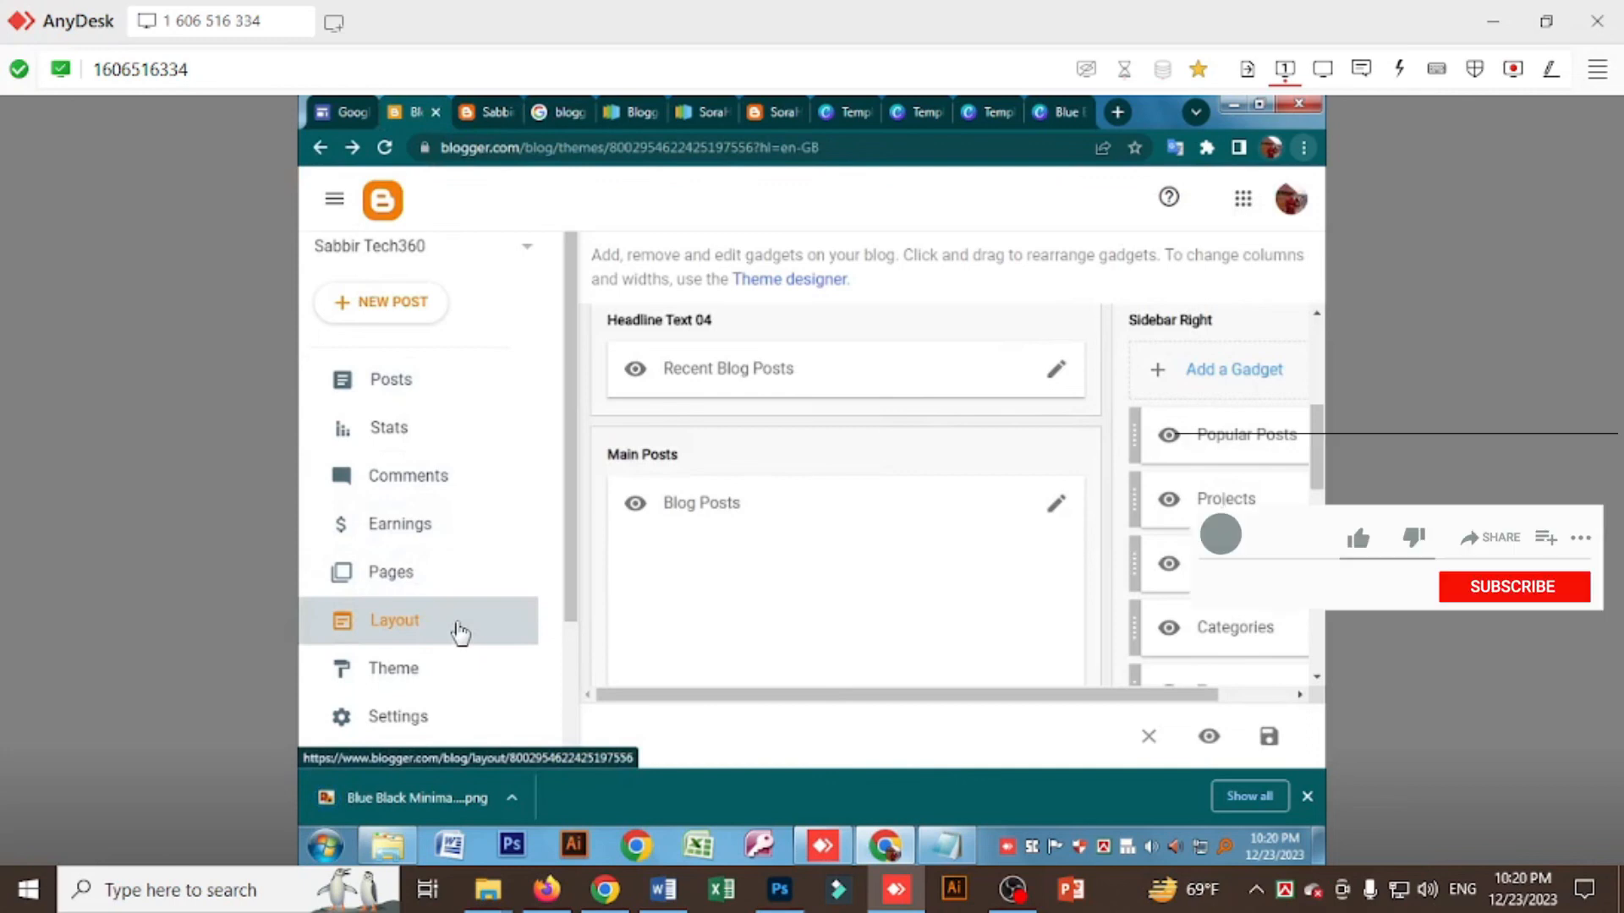
{"action": "scroll", "coordinate": [961, 496], "scroll_direction": "up", "scroll_amount": 5}
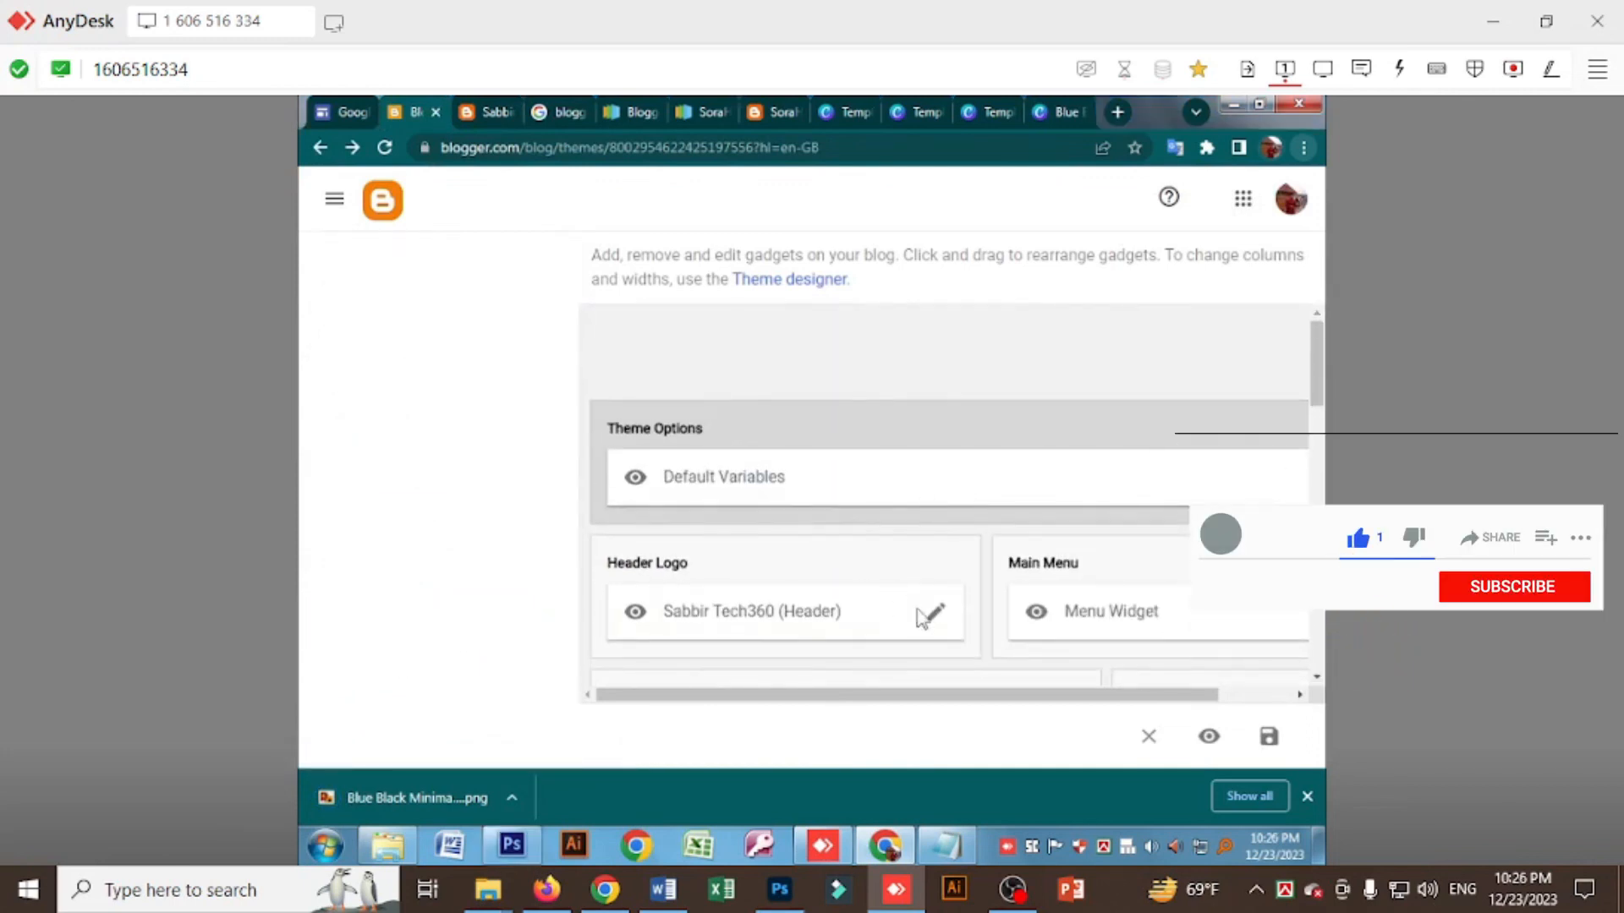
{"action": "left_click", "coordinate": [935, 612]}
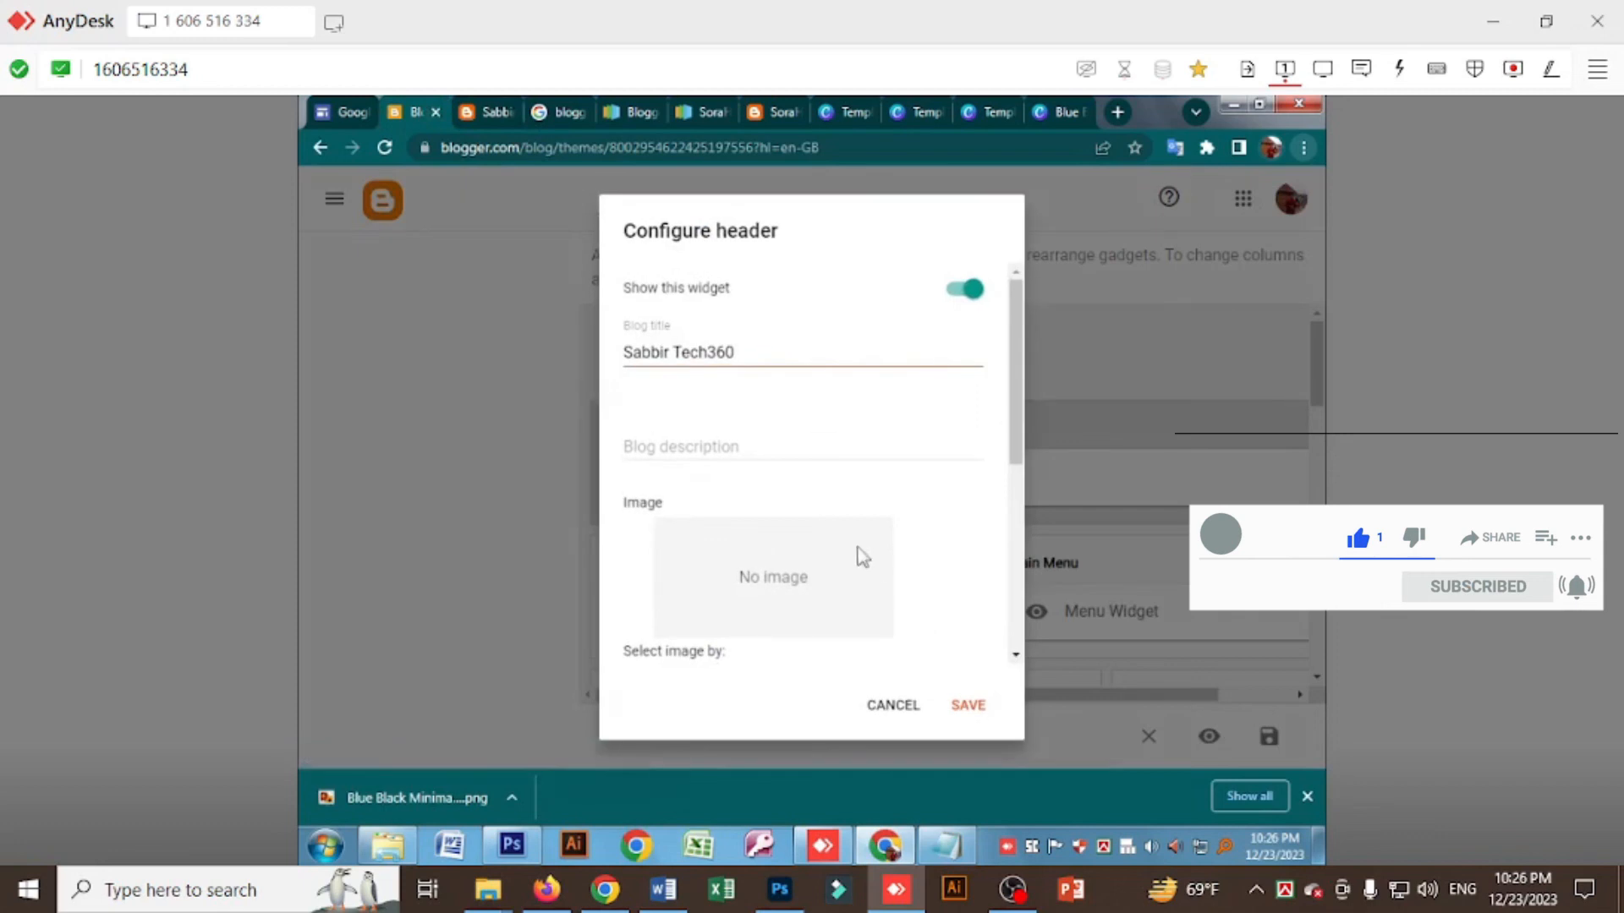
{"action": "scroll", "coordinate": [791, 514], "scroll_direction": "down", "scroll_amount": 5}
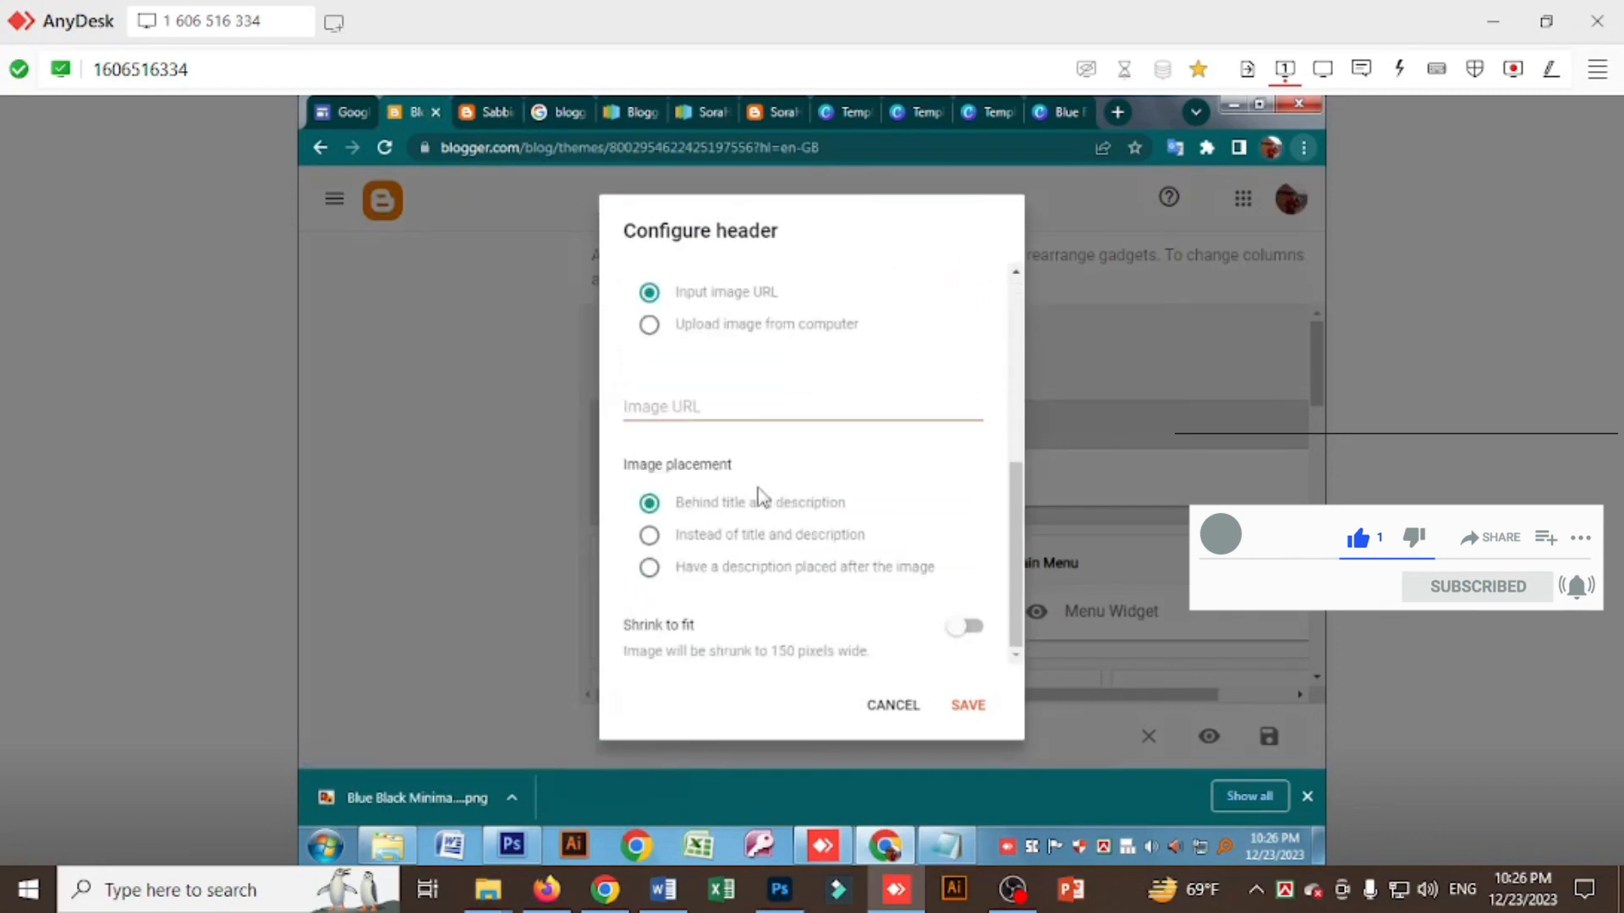
{"action": "scroll", "coordinate": [687, 562], "scroll_direction": "up", "scroll_amount": 5}
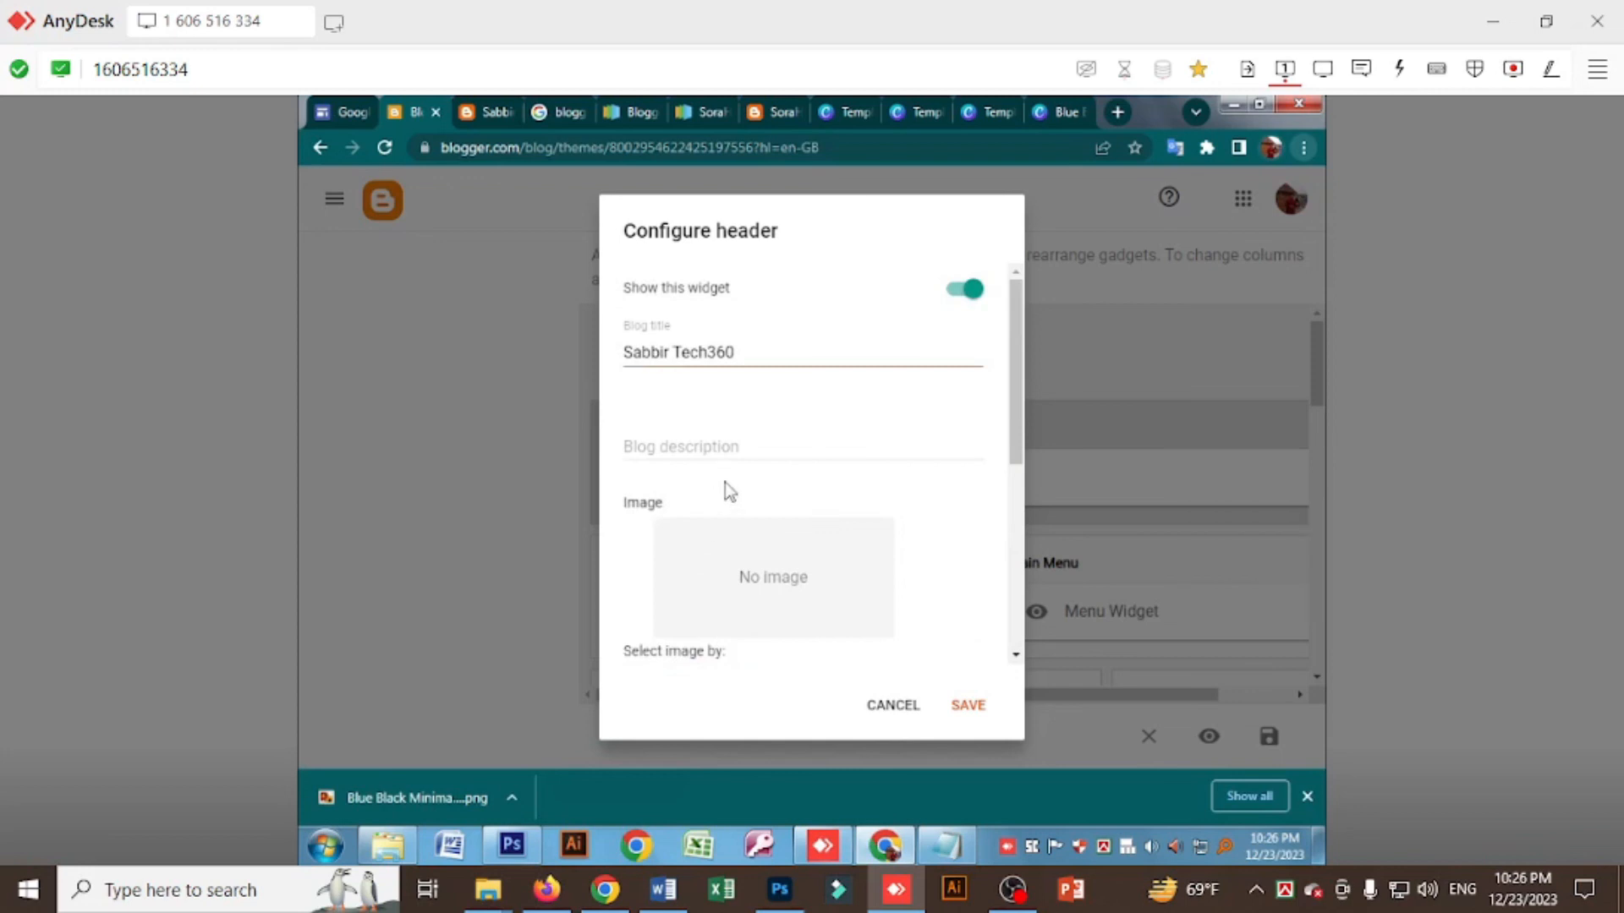
Upload the "Blue Black Minimal Simple Corporate Animated Logo" file from the Downloads folder as the header image.
{"action": "scroll", "coordinate": [724, 482], "scroll_direction": "down", "scroll_amount": 4}
{"action": "left_click", "coordinate": [650, 422]}
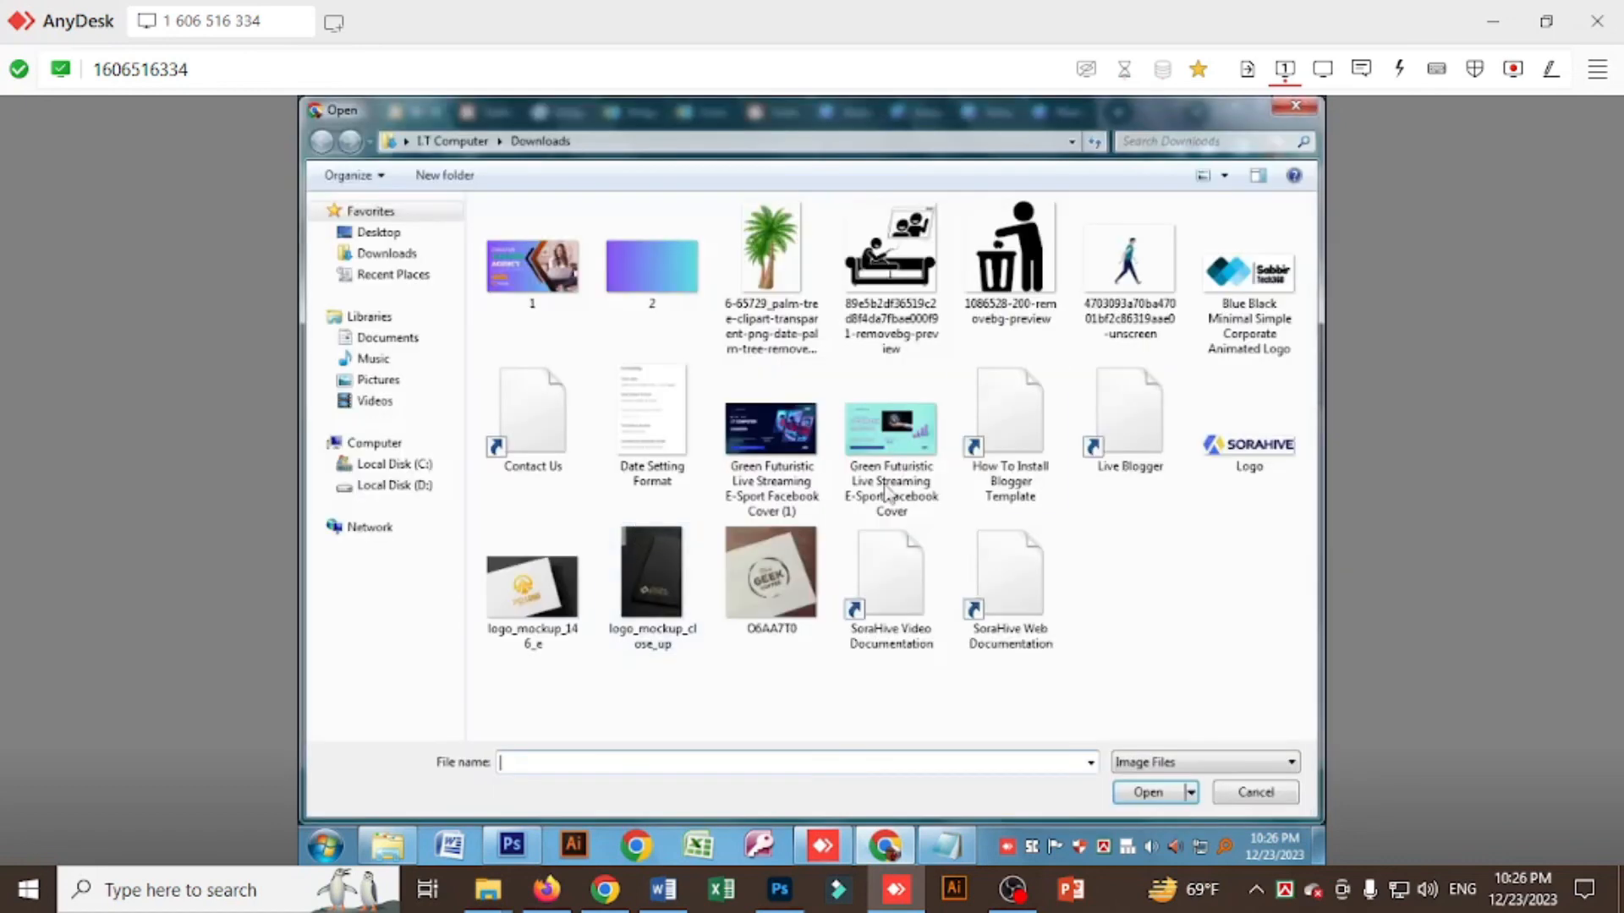
{"action": "left_click", "coordinate": [1249, 279]}
{"action": "left_click", "coordinate": [1175, 793]}
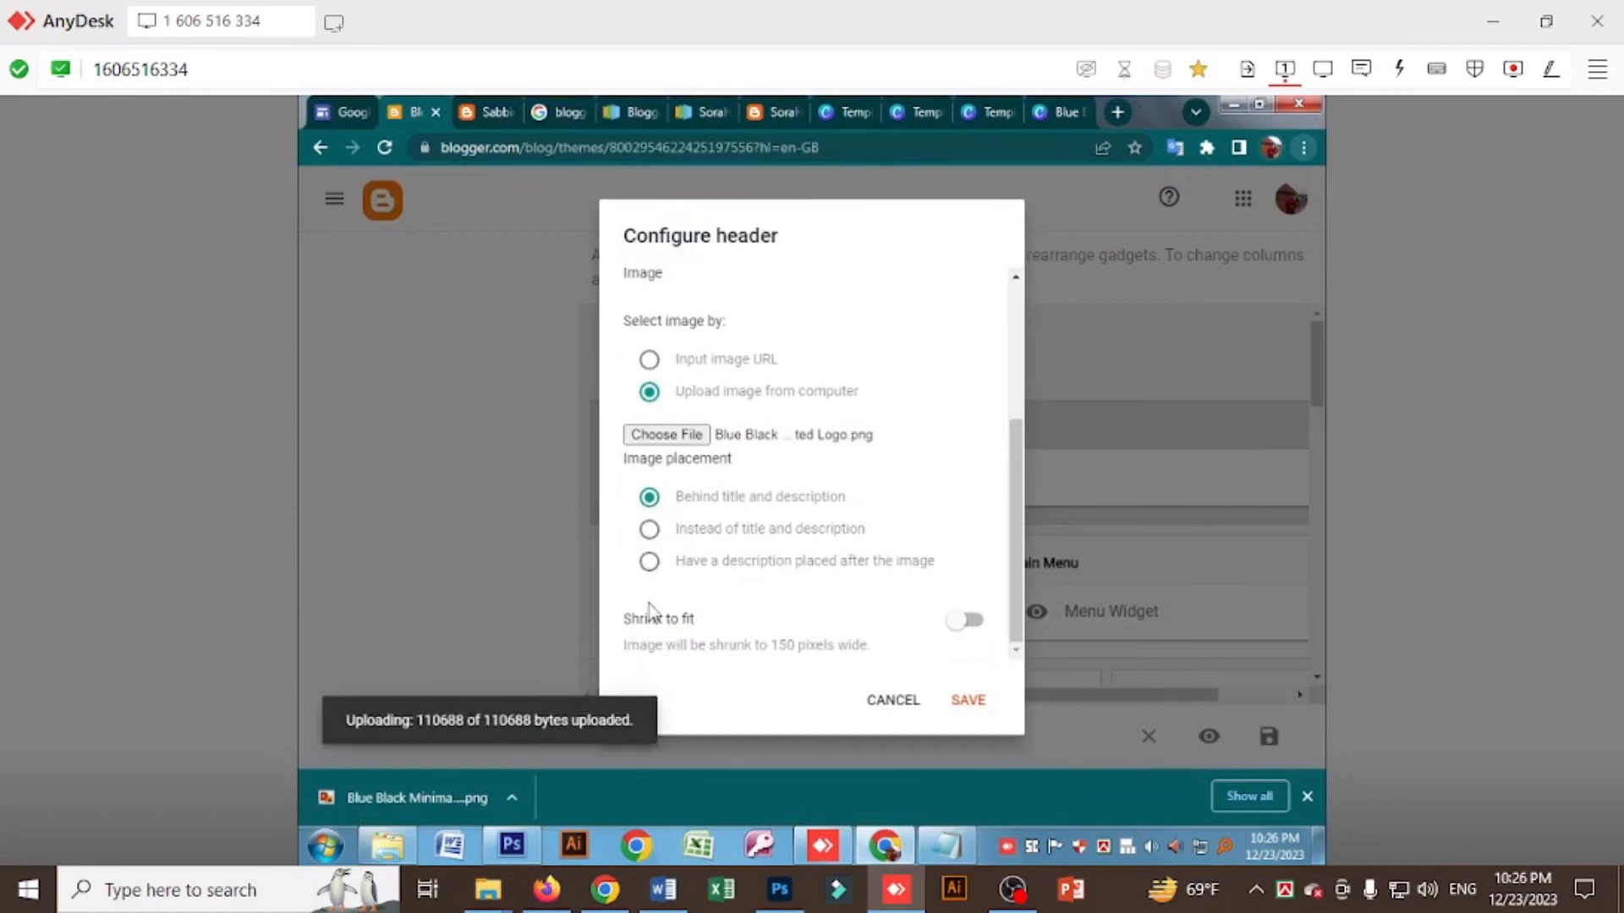
Set the image placement to "Have a description placed after the image", enable Shrink to fit, and save the header.
{"action": "left_click", "coordinate": [649, 565]}
{"action": "left_click", "coordinate": [653, 613]}
{"action": "scroll", "coordinate": [888, 558], "scroll_direction": "down", "scroll_amount": 1}
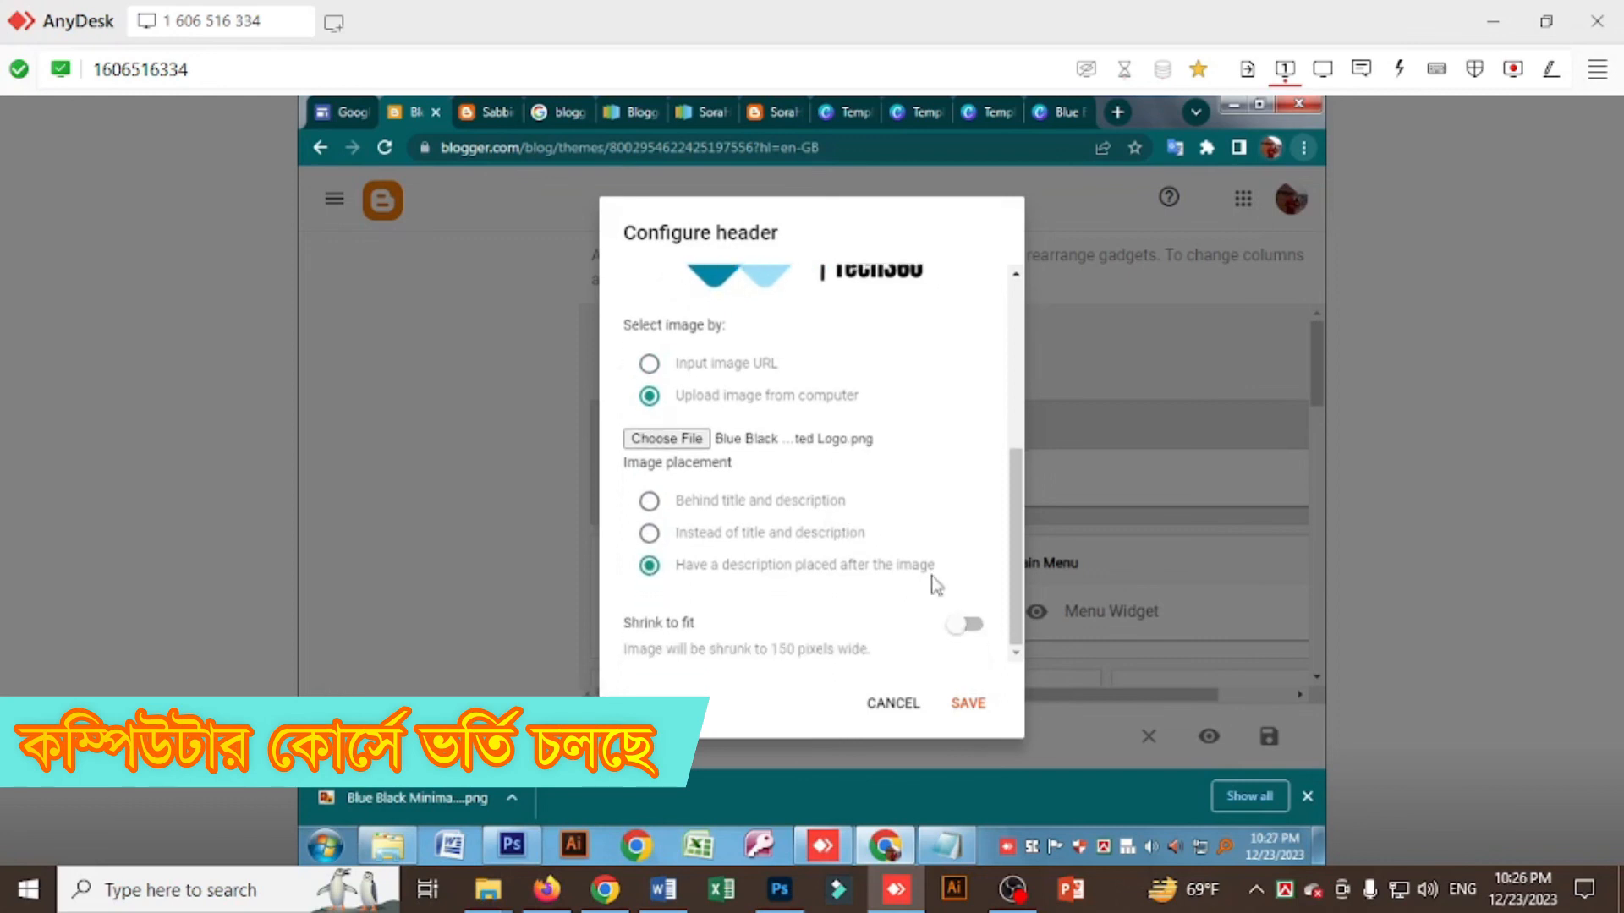
{"action": "left_click", "coordinate": [964, 625]}
{"action": "left_click", "coordinate": [967, 702]}
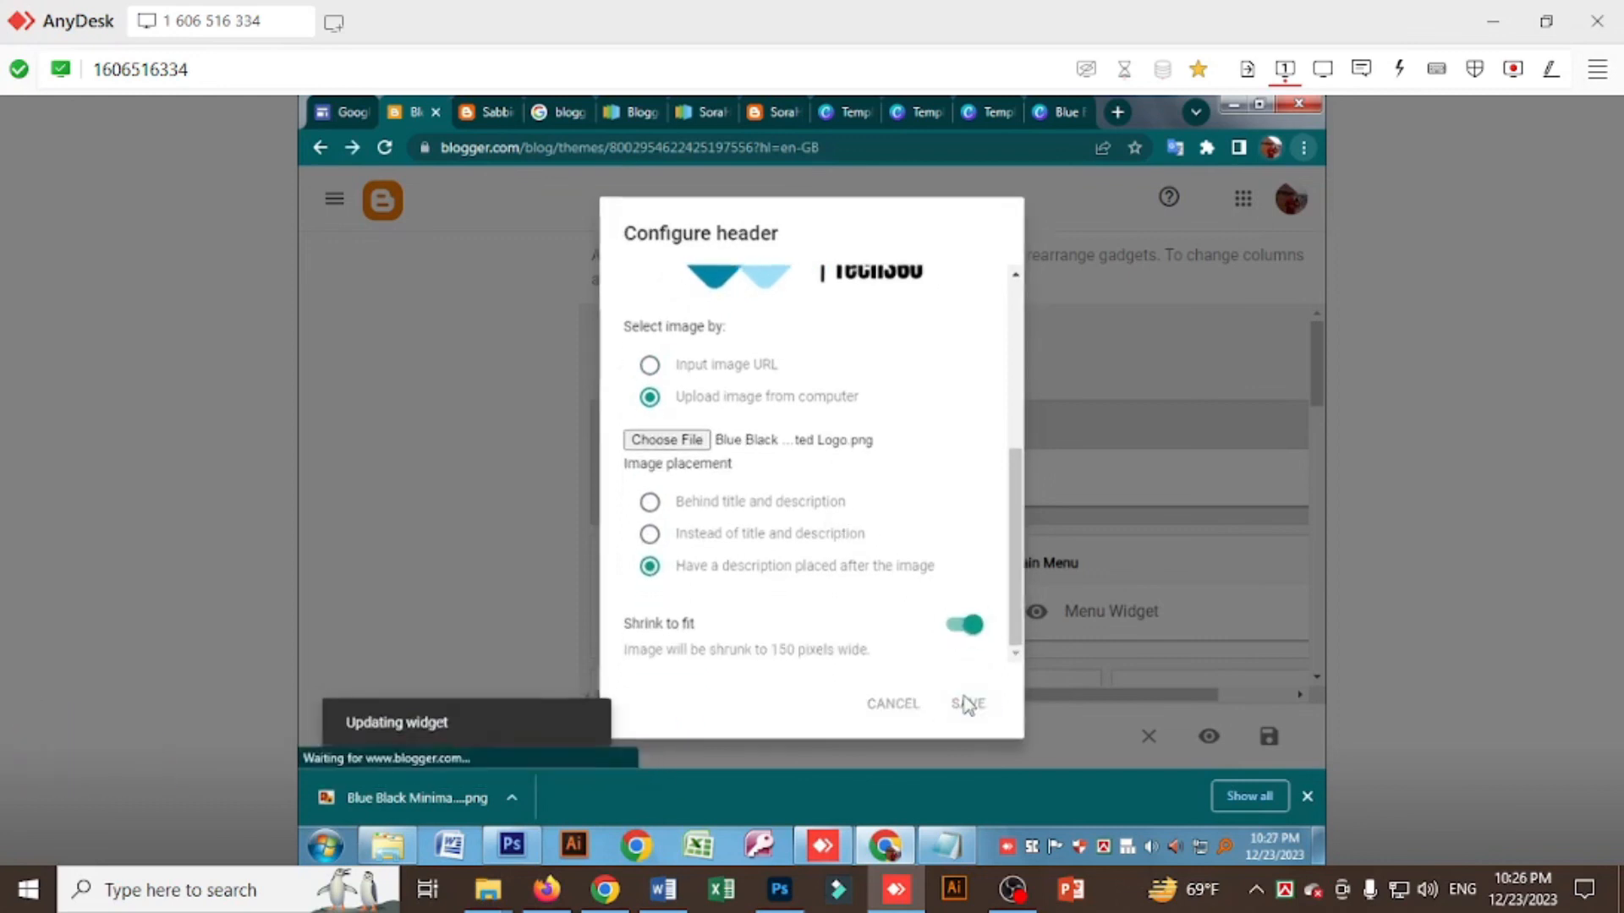
Reload the live blog to check the uploaded logo in the header.
{"action": "left_click", "coordinate": [484, 112]}
{"action": "right_click", "coordinate": [481, 279]}
{"action": "left_click", "coordinate": [529, 338]}
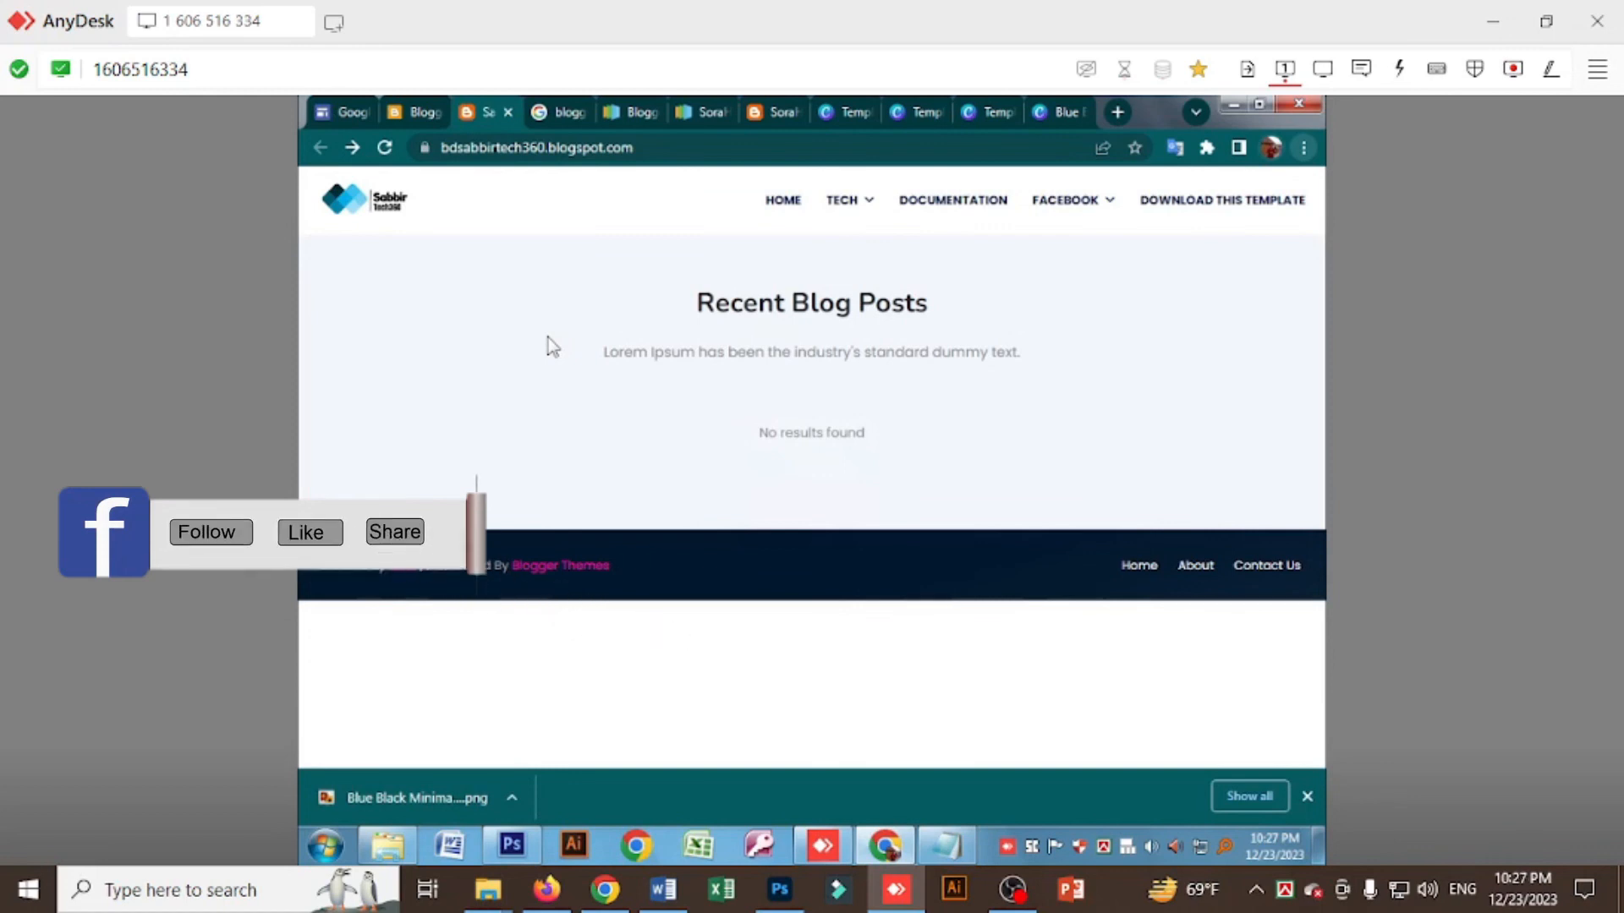
Switch to Photoshop to view the cropped logo image, and return to the live blog.
{"action": "left_click", "coordinate": [512, 844]}
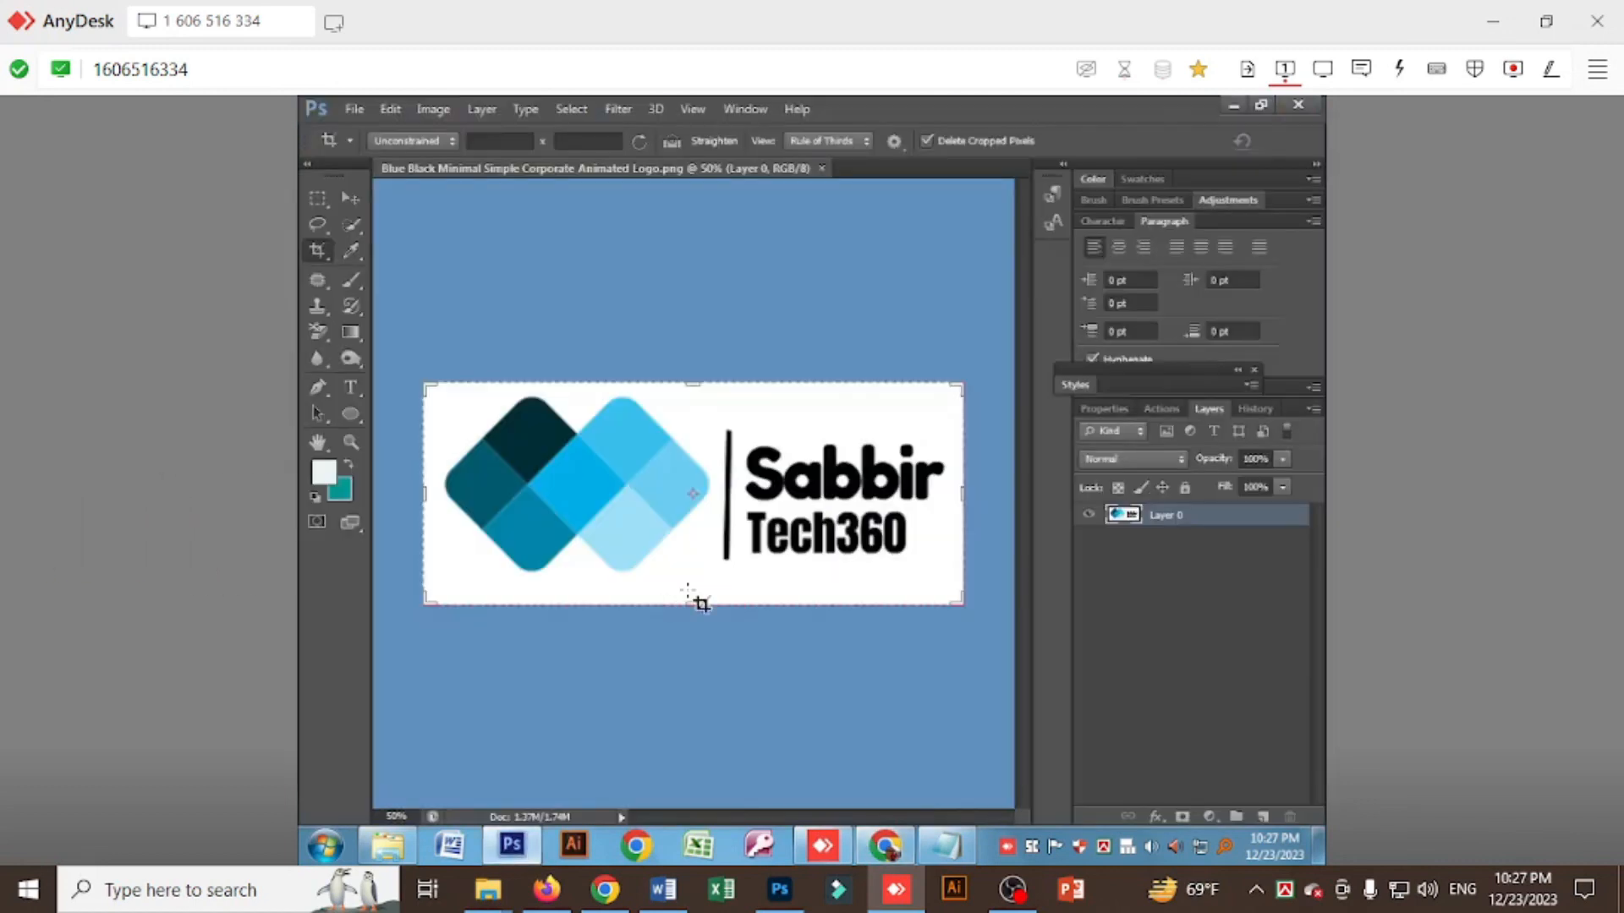
{"action": "left_click", "coordinate": [510, 845]}
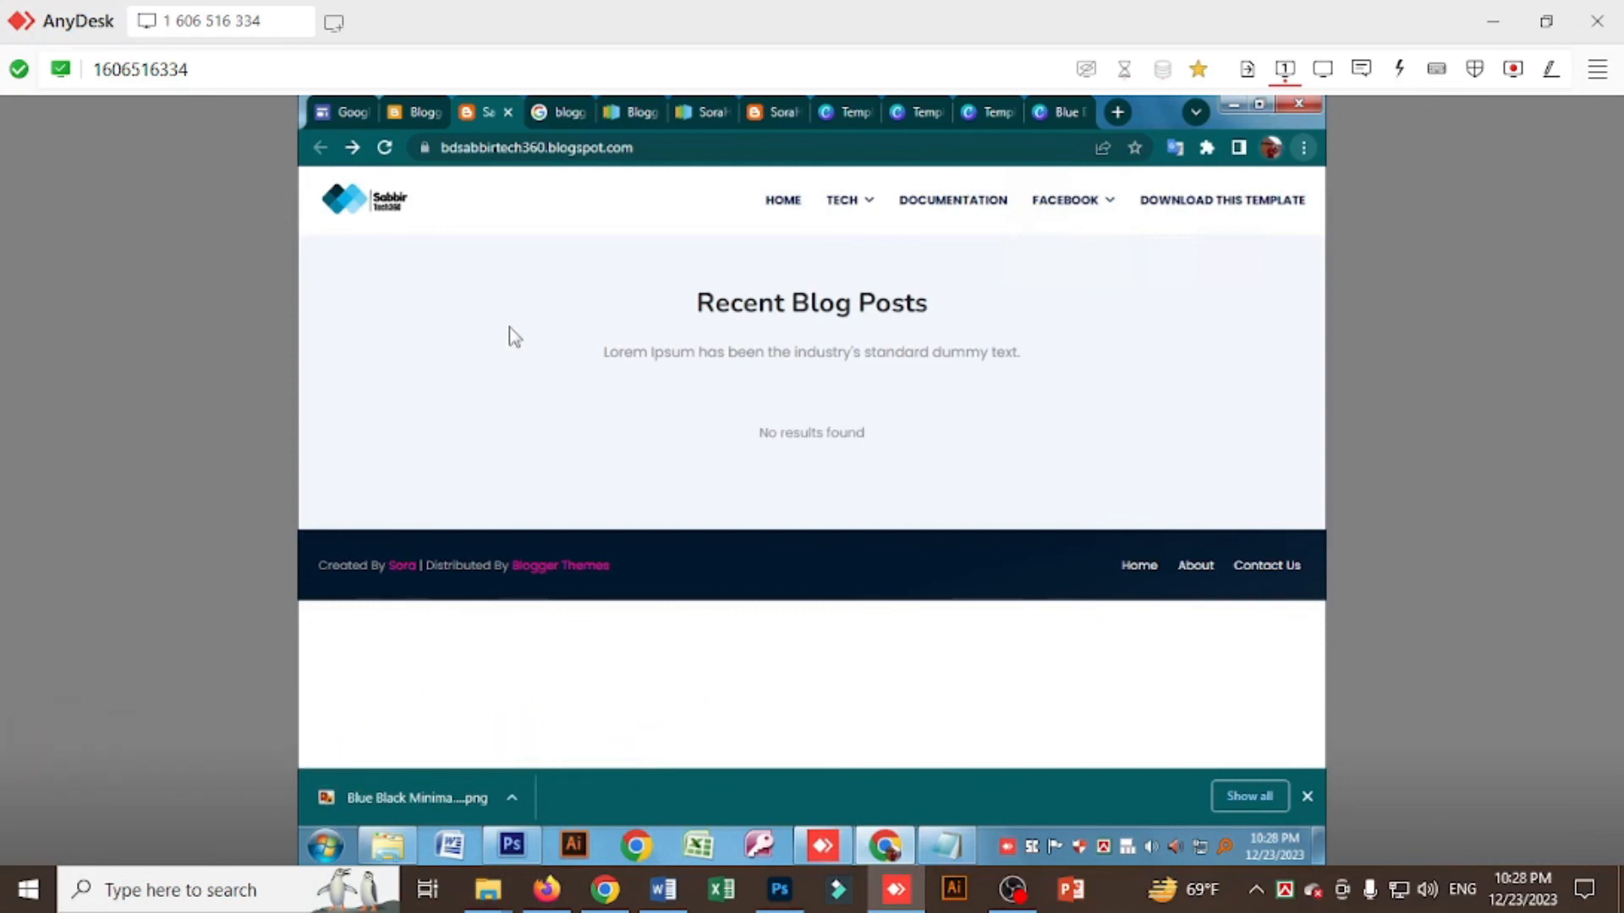
{"action": "left_click", "coordinate": [1019, 898]}
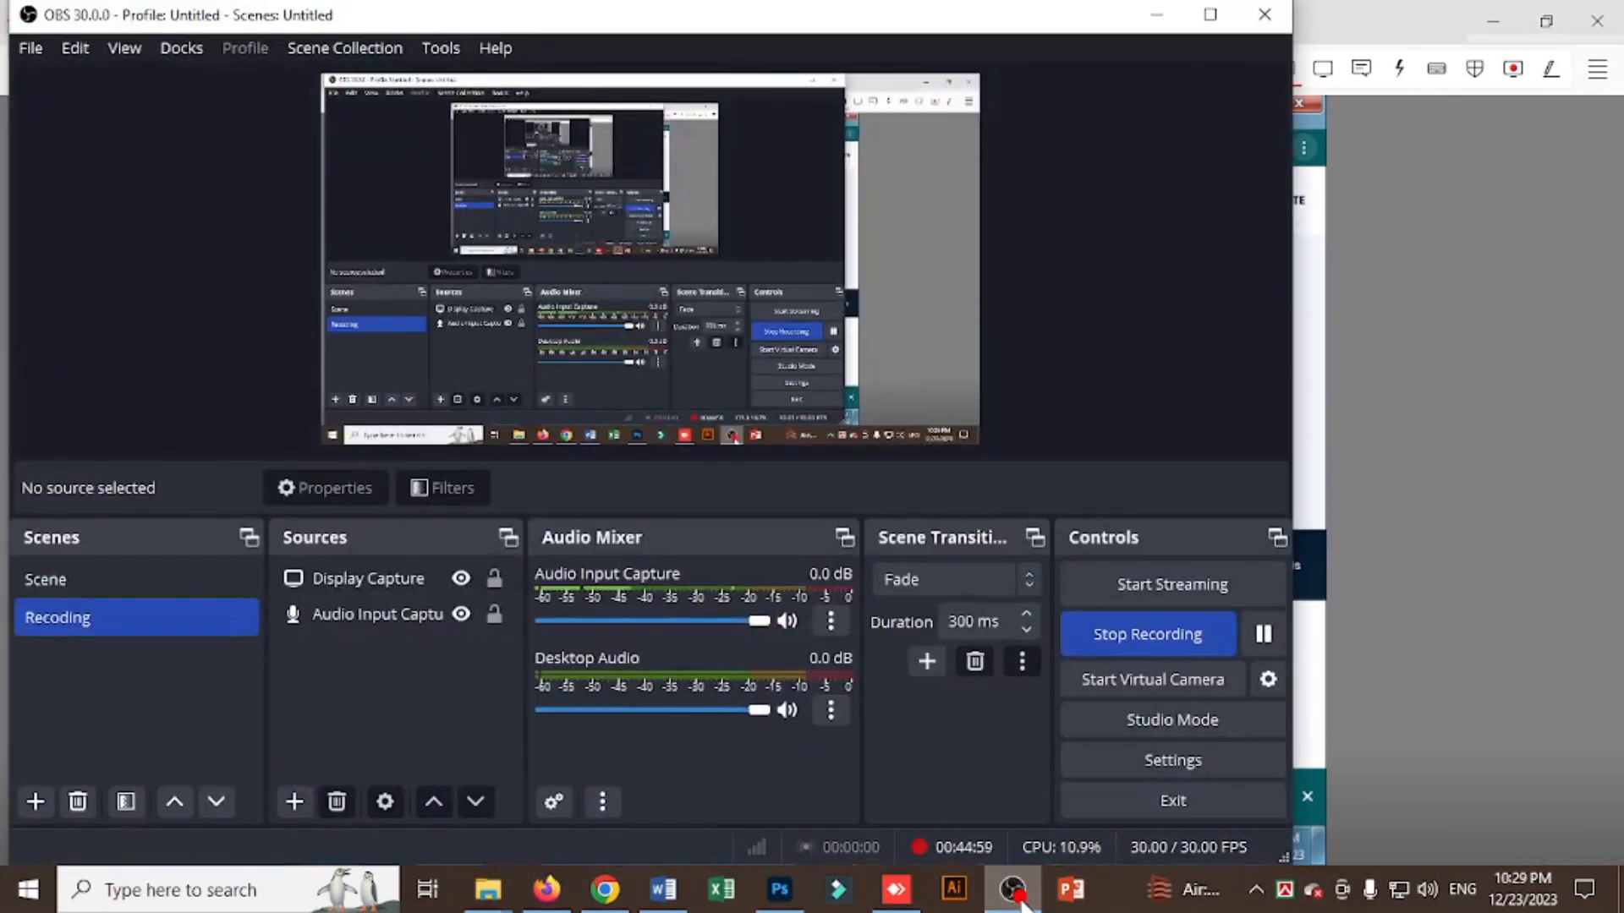